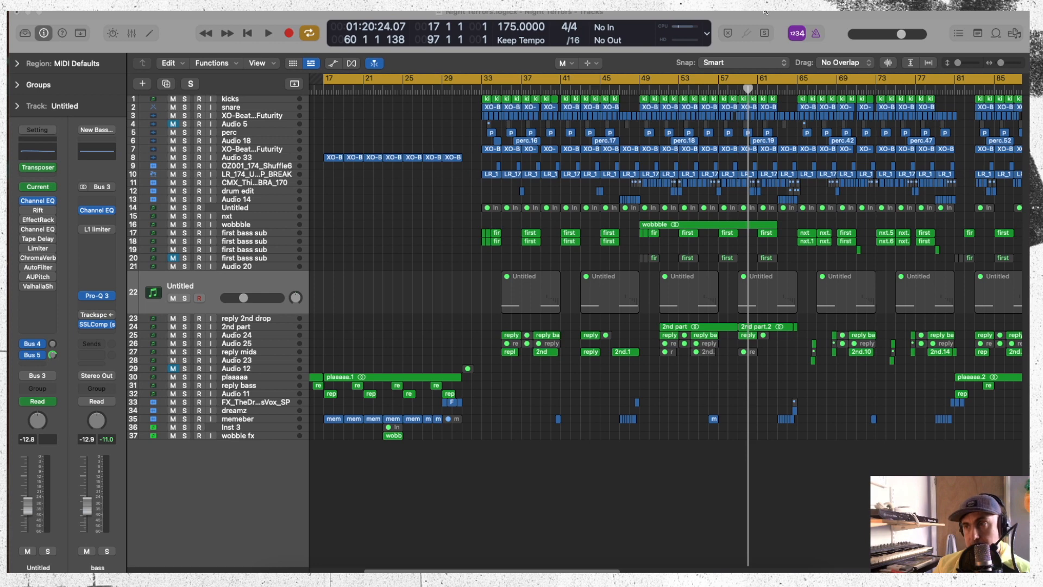
Step: Quit the WhatsApp application running in the background
mouse_move(429, 581)
right_click(503, 551)
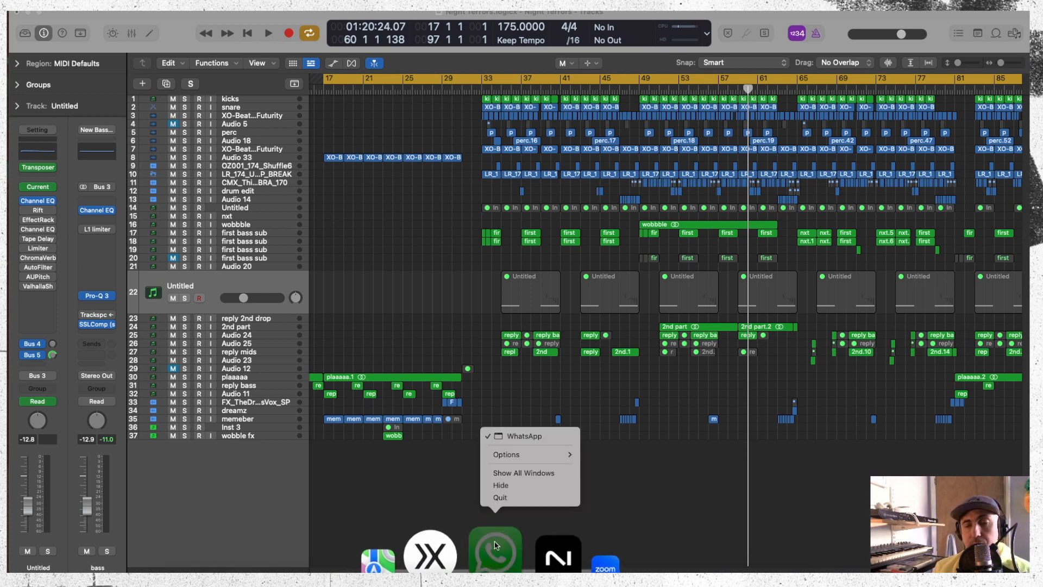
left_click(504, 504)
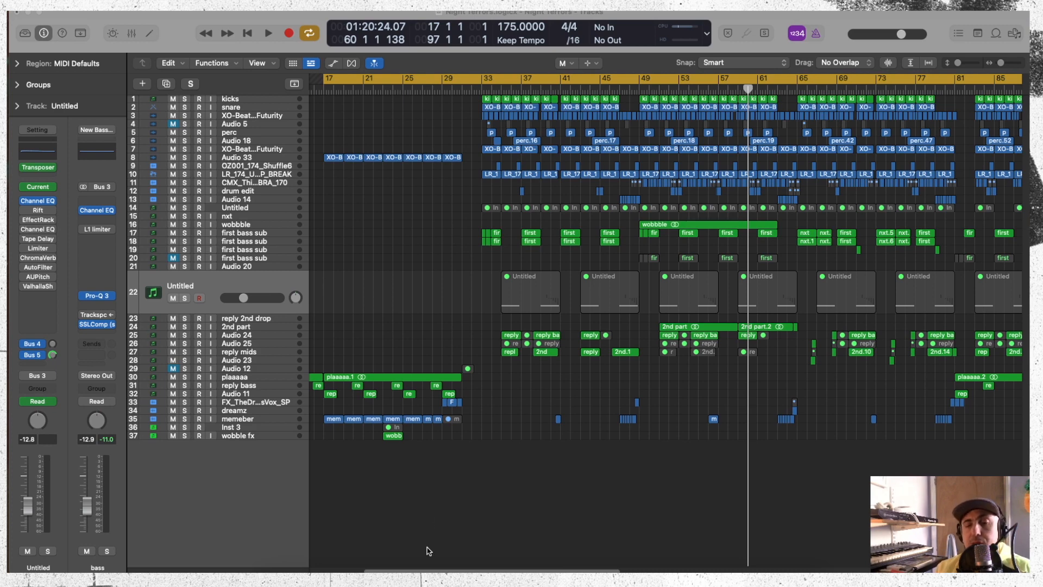
Step: Set the cycle range to cover the whole song, from bar 1 to bar 185
left_click_drag(431, 571, 595, 571)
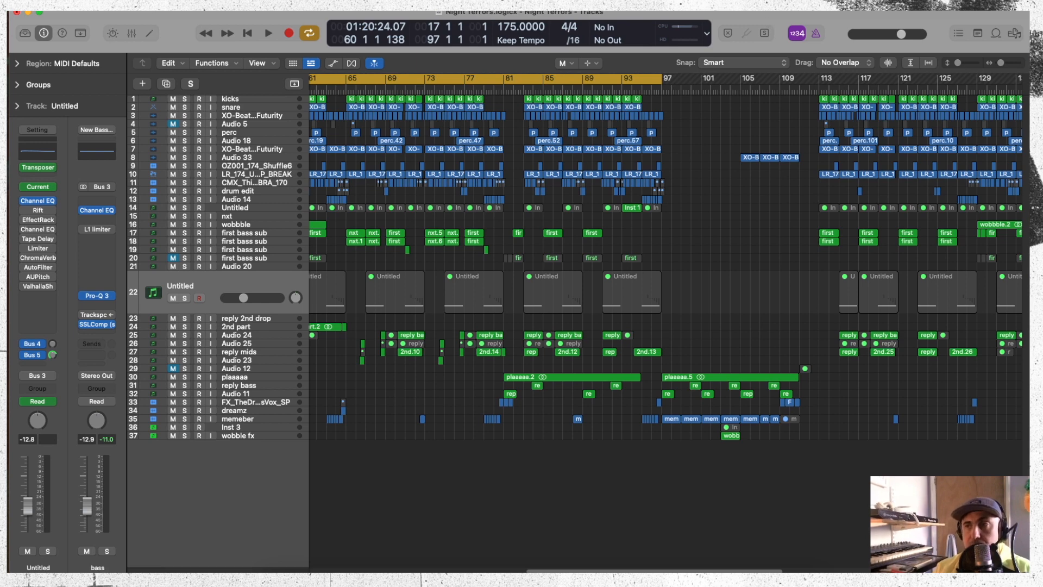
left_click_drag(1001, 63, 1002, 65)
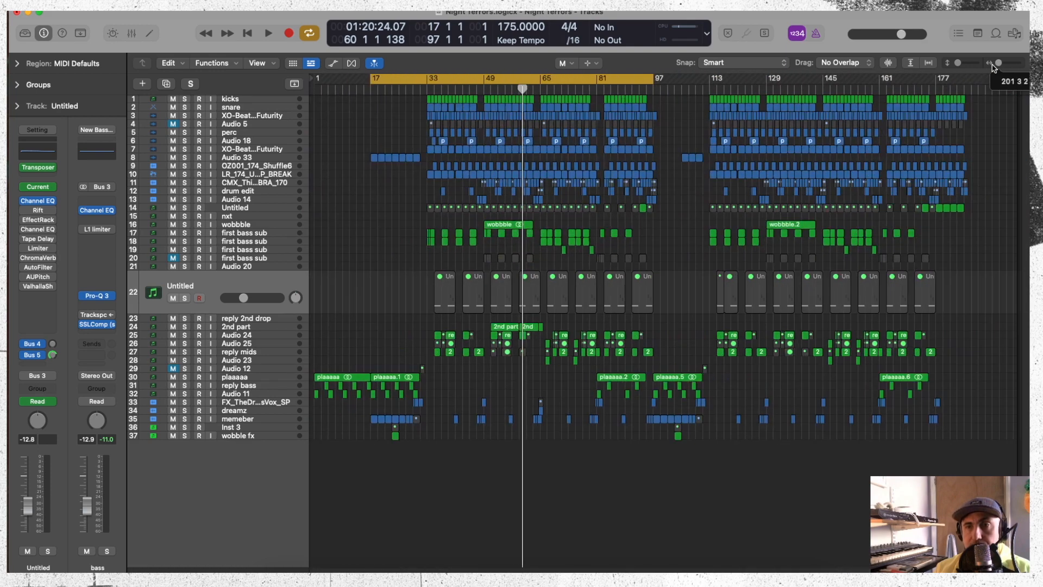
mouse_move(709, 63)
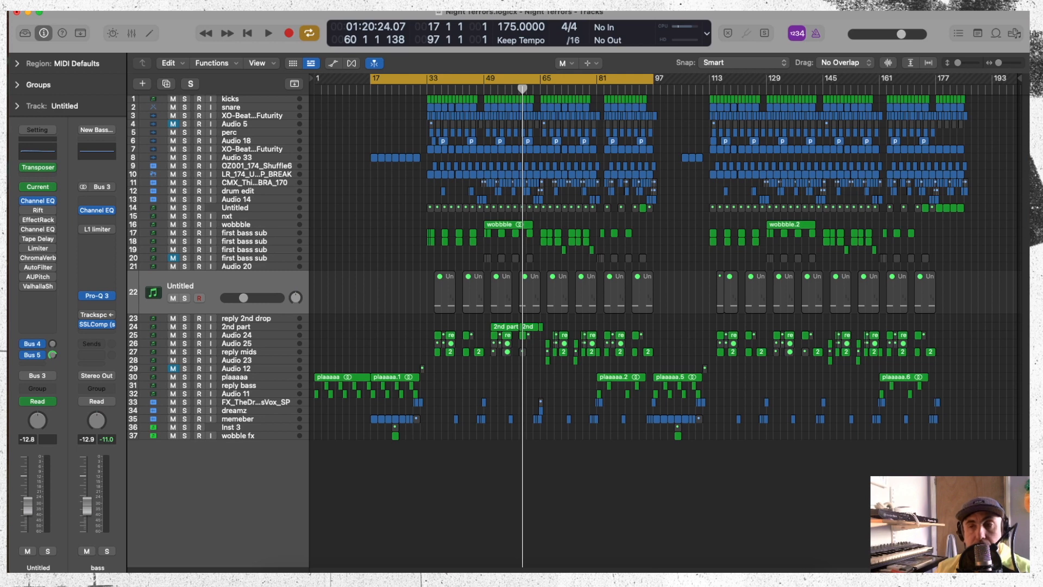
left_click(597, 80)
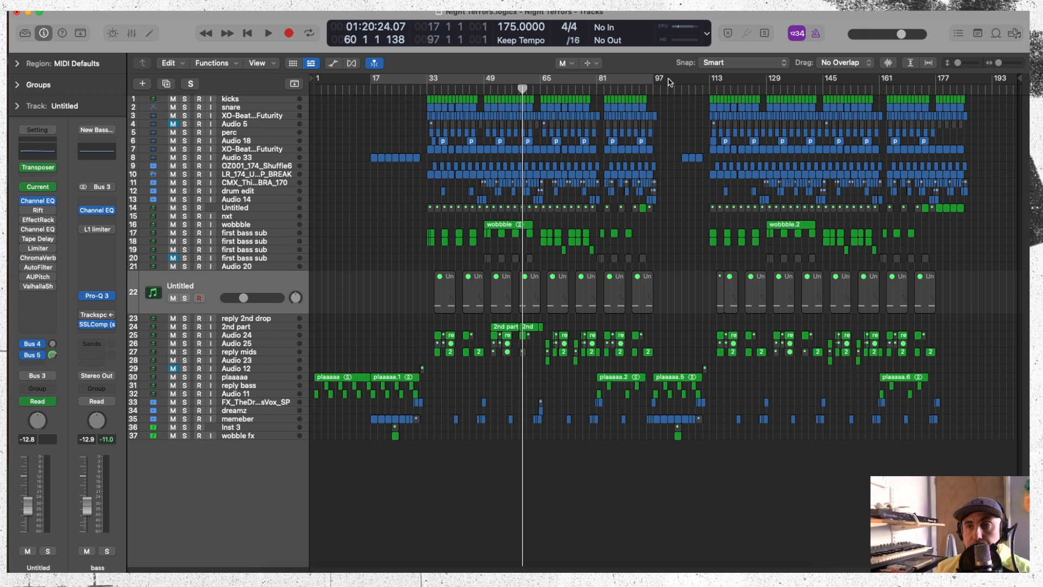
left_click_drag(656, 82, 964, 125)
left_click_drag(655, 82, 251, 110)
Step: Play the opening bars briefly, stop, and mute the Untitled track 22
key("space")
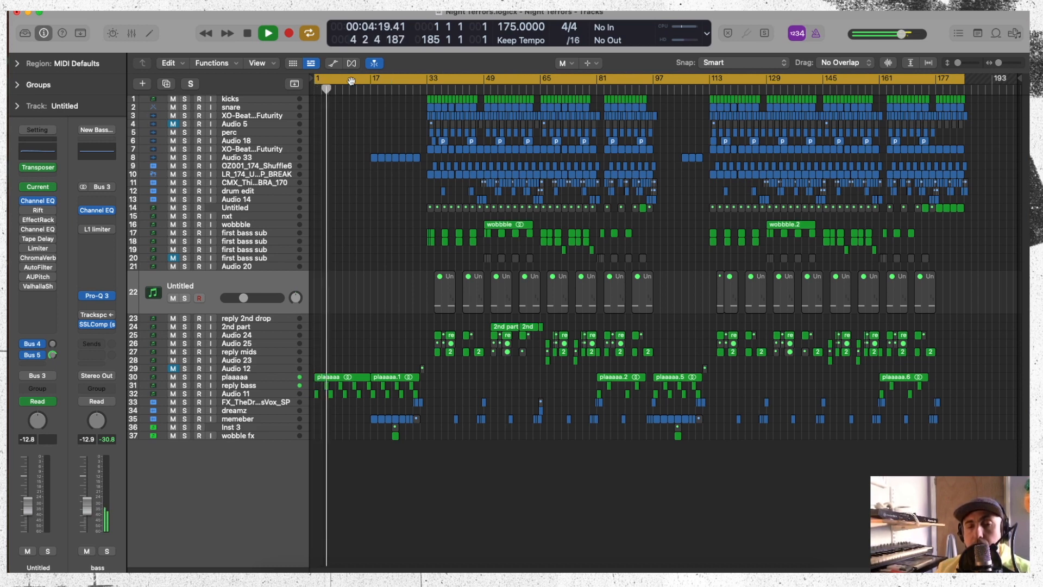
key("space")
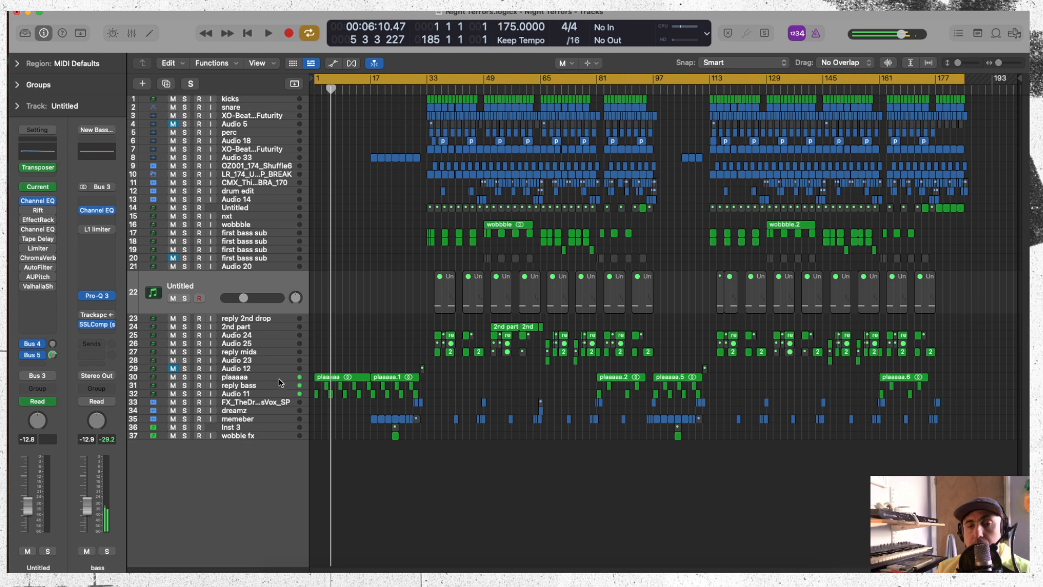
left_click(278, 378)
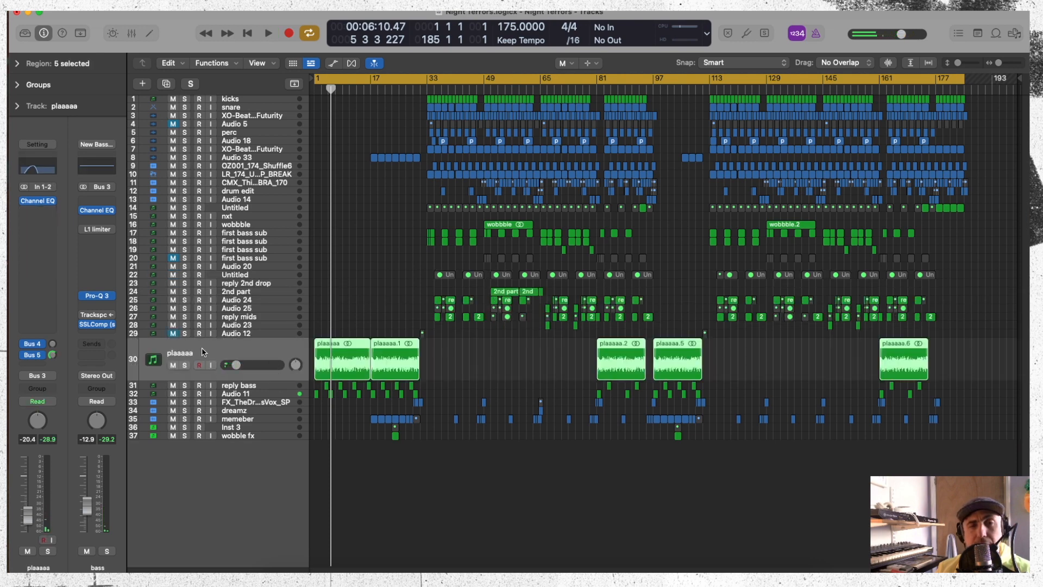
left_click(254, 276)
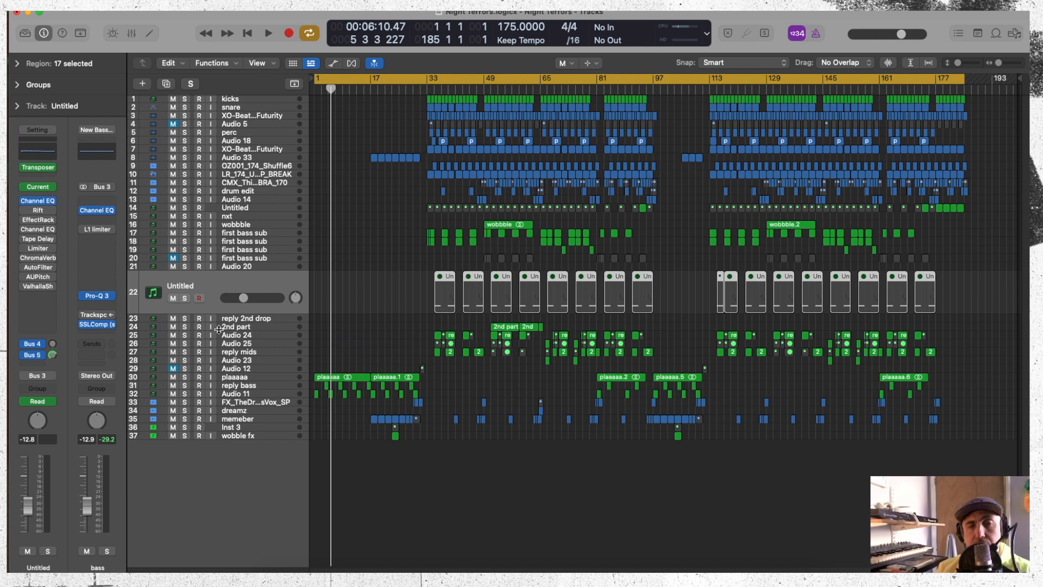
left_click(173, 298)
Step: Play the song from the start and solo the plaaaaa track
key("Return")
key("space")
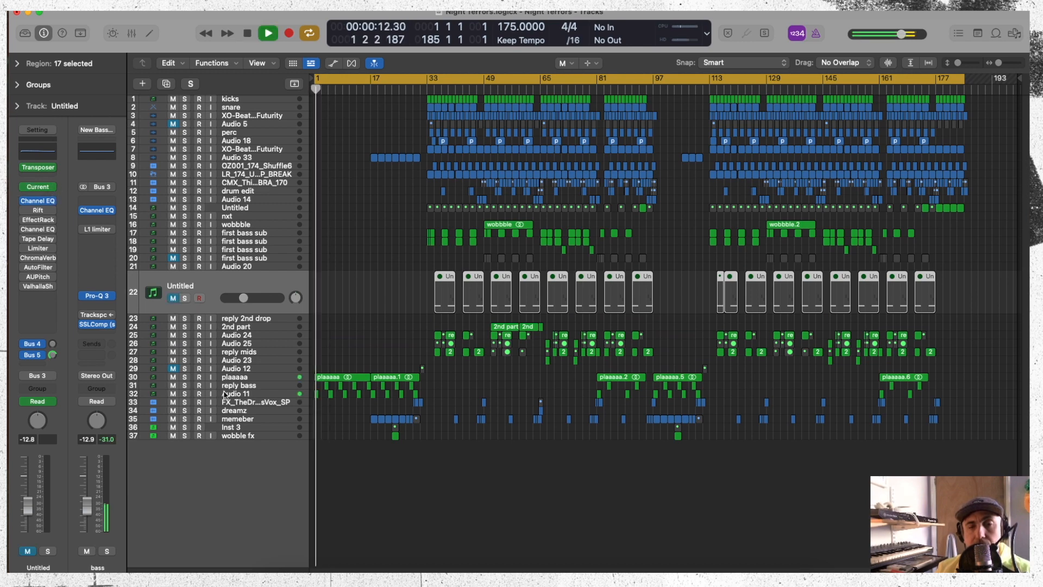
left_click(192, 376)
left_click(185, 365)
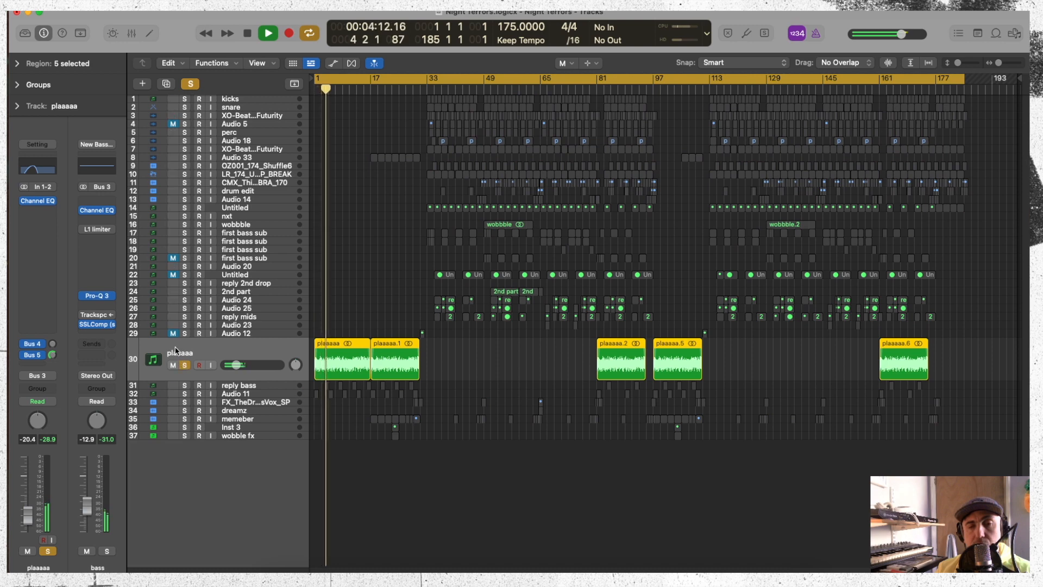
Step: Examine the plaaaaa track's Channel EQ while auditioning several spots in the intro, close it, stop playback and unsolo the track
left_click(38, 202)
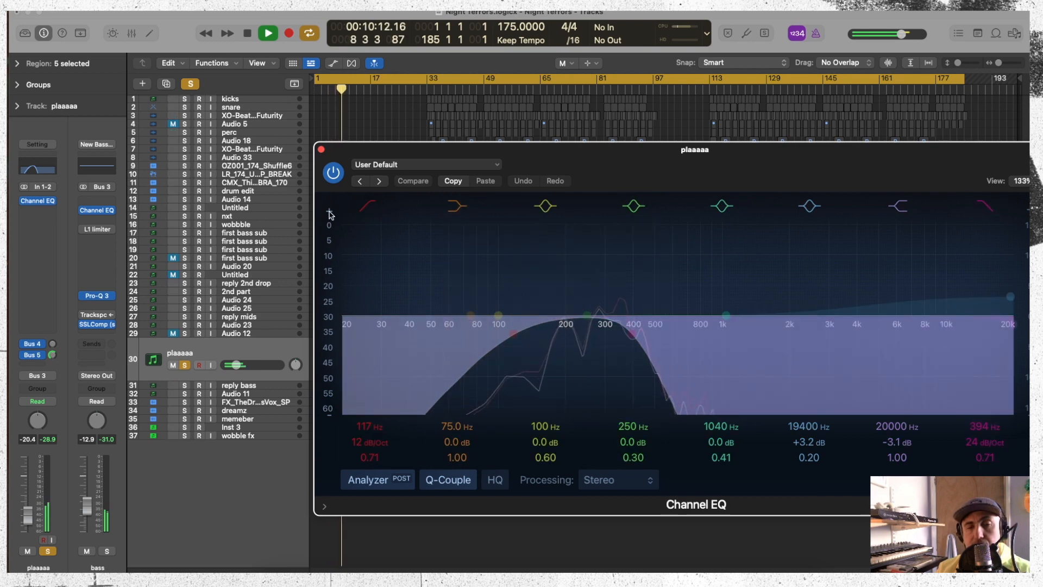
left_click(364, 90)
left_click(379, 91)
left_click(391, 91)
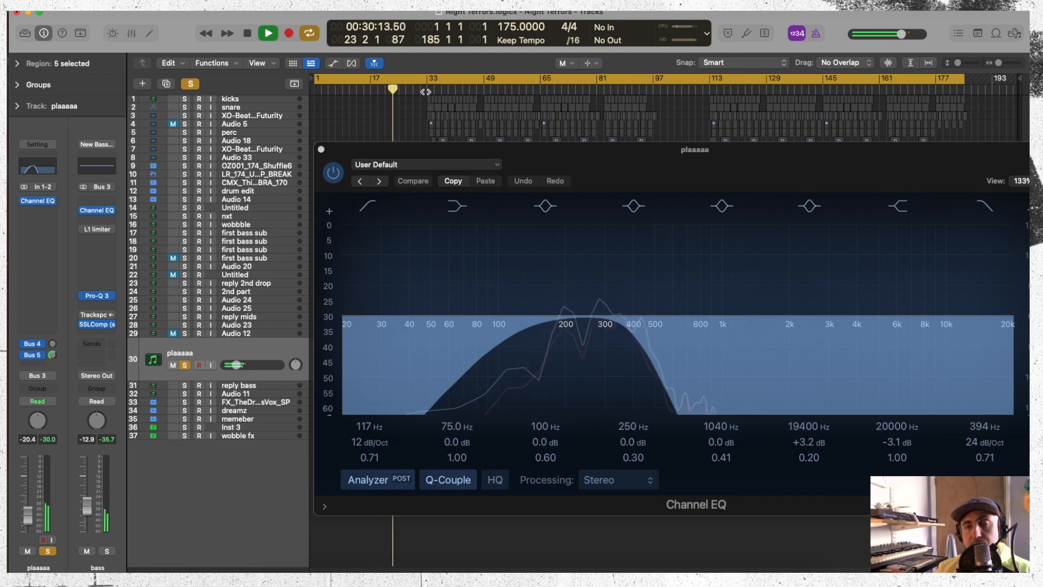
left_click(406, 92)
left_click(419, 91)
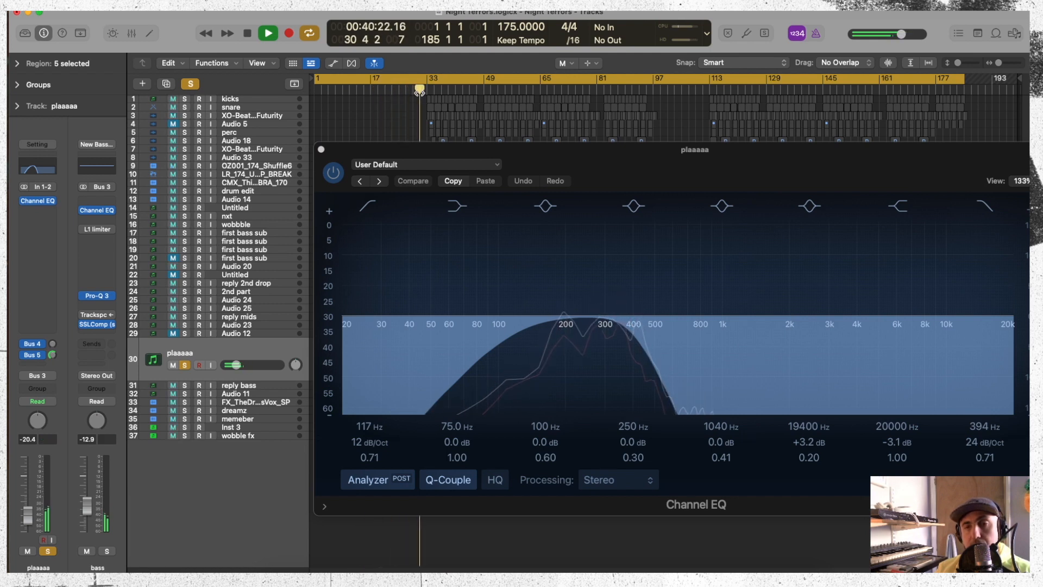
left_click(353, 87)
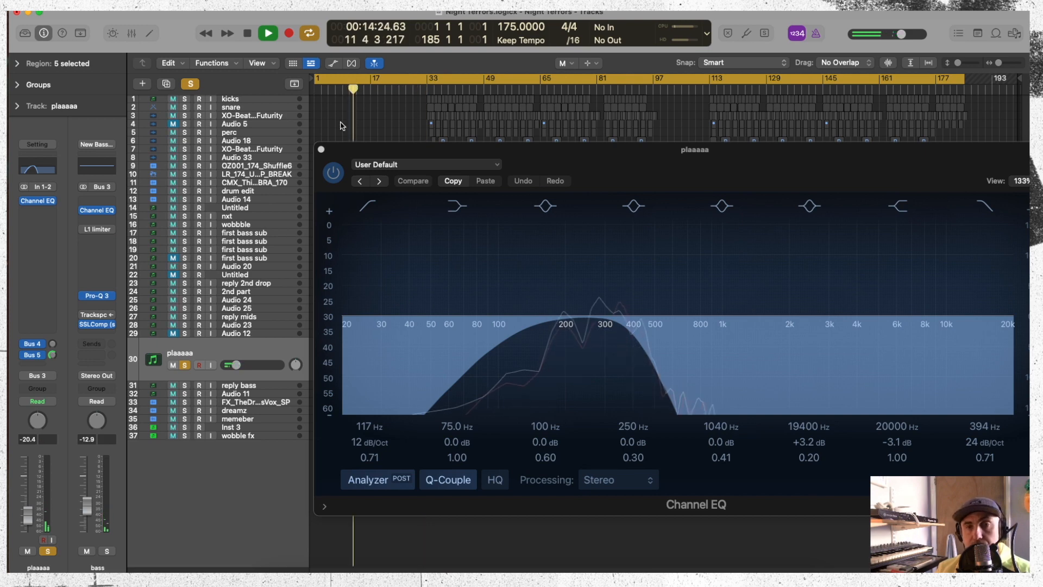
left_click(321, 149)
key("space")
key("s")
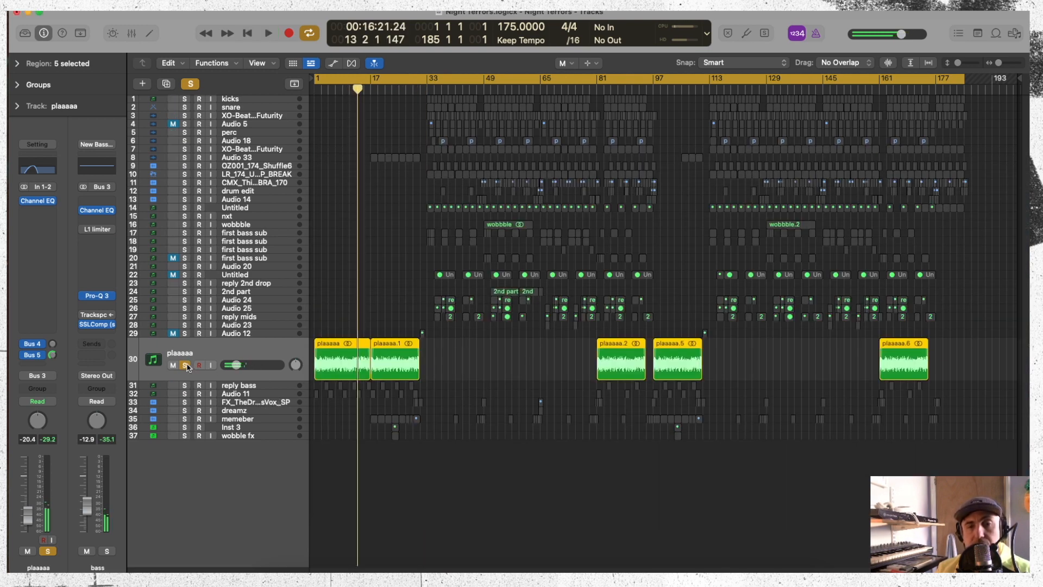
Step: Solo the Audio 11 track, play it from the start and add a Channel EQ to it
left_click(234, 396)
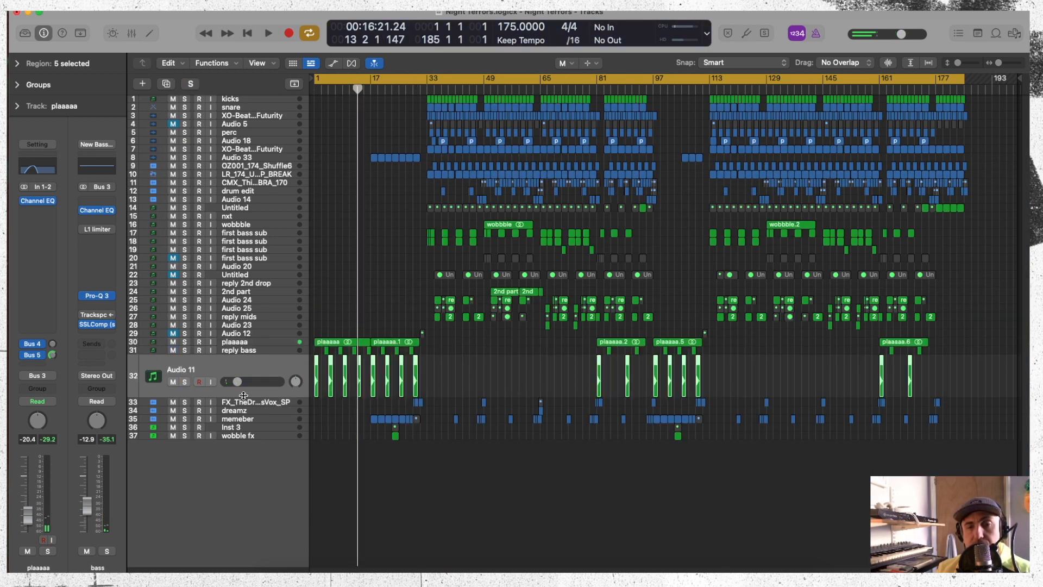
left_click(185, 382)
key("space")
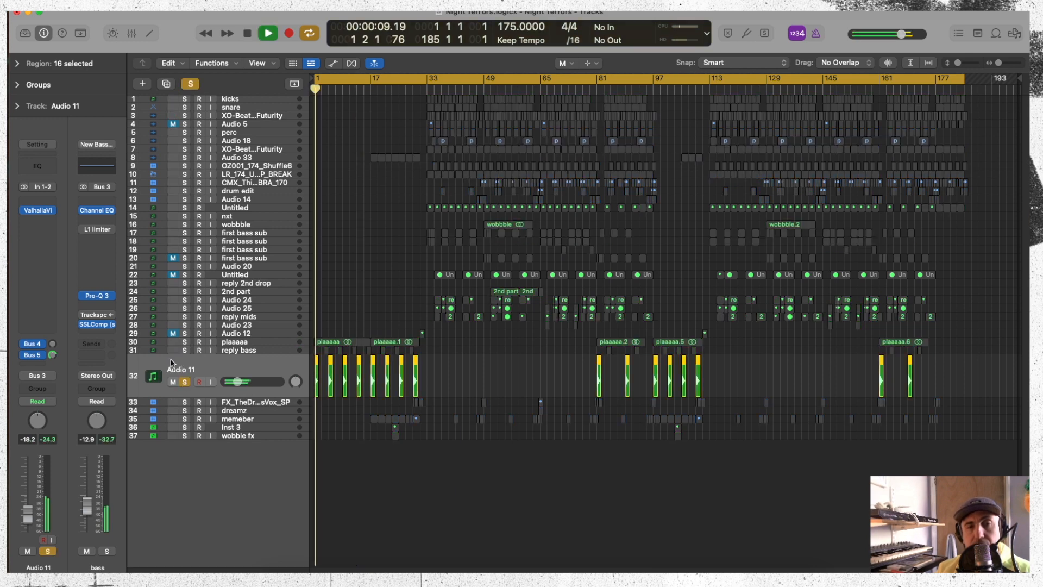
left_click(35, 167)
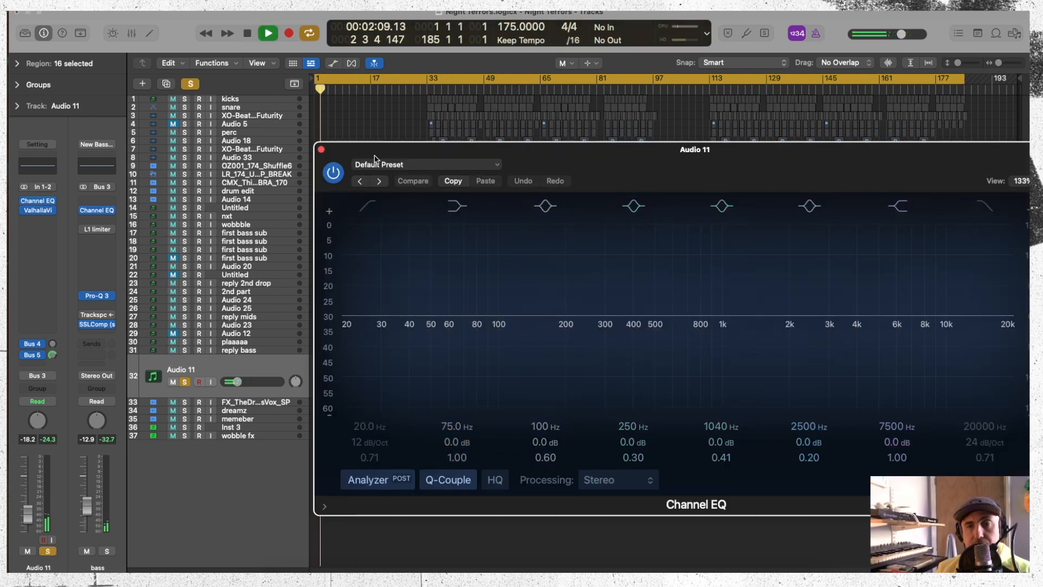
Step: Solo plaaaaa alongside Audio 11, close the Channel EQ, play both from the start and clear all solos
left_click_drag(372, 156, 824, 121)
left_click(185, 341)
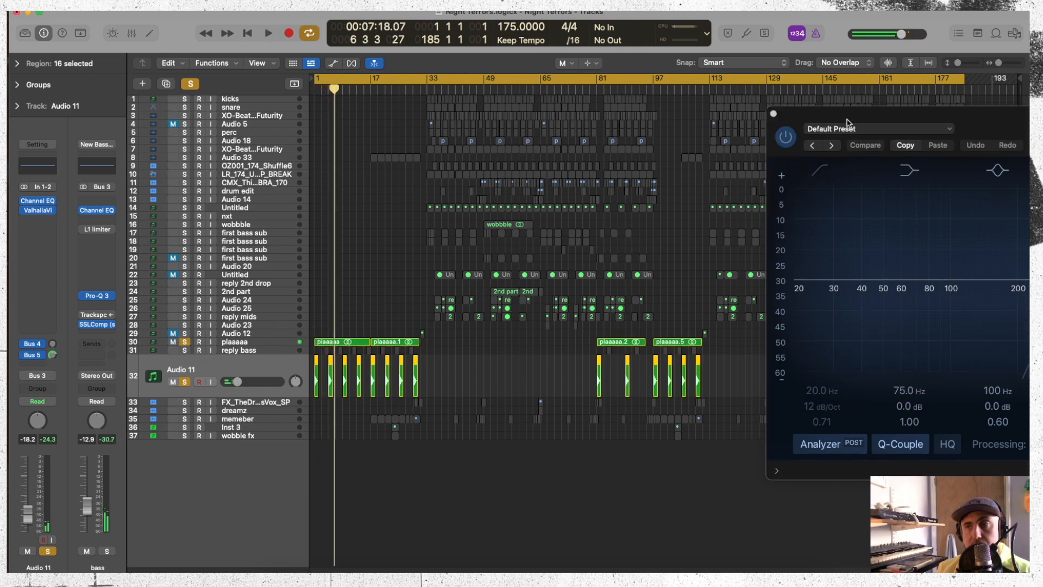
left_click_drag(857, 118, 505, 105)
left_click_drag(759, 123, 573, 35)
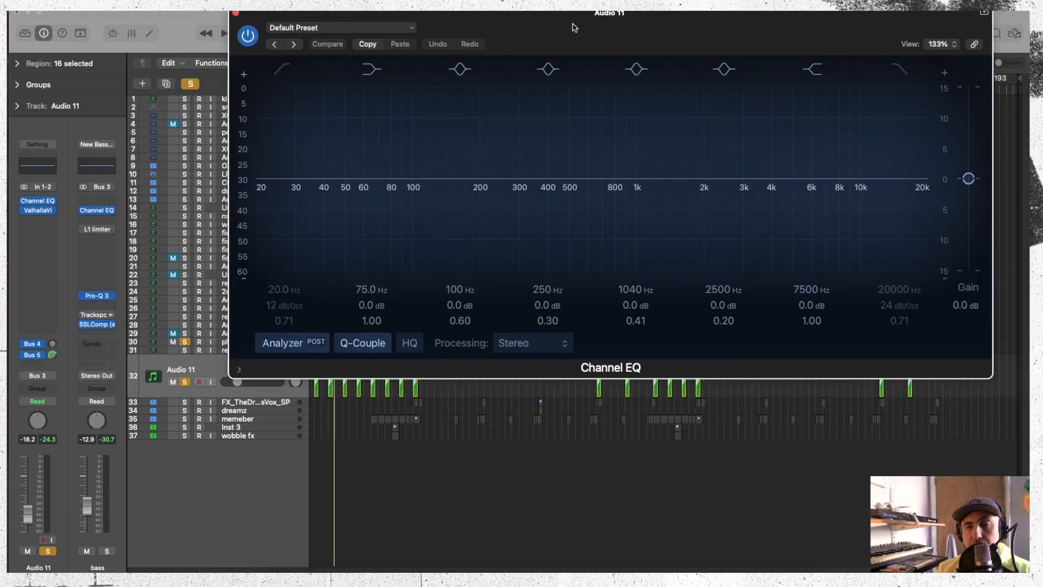
left_click(235, 13)
key("space")
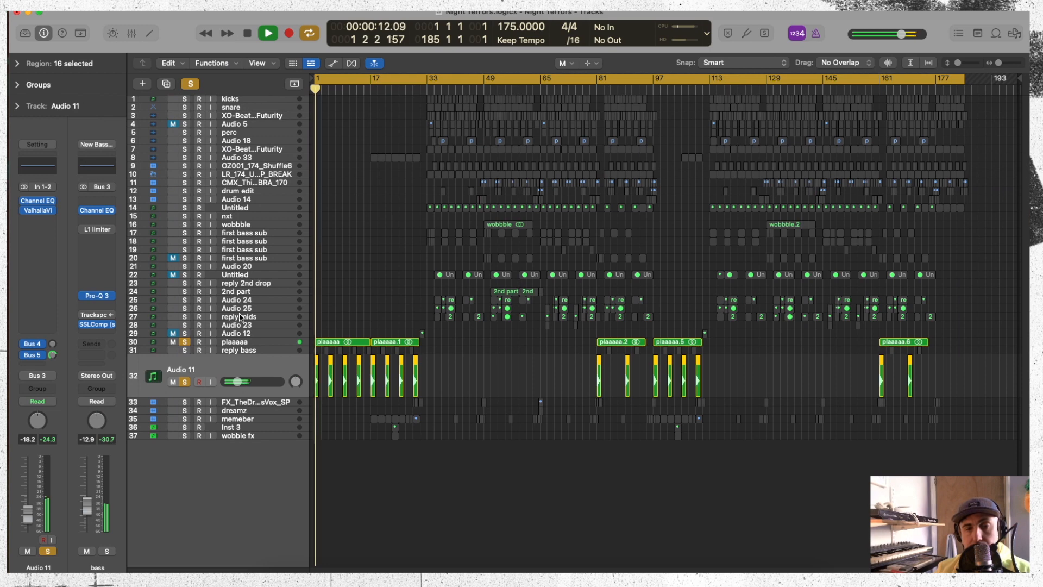
left_click(191, 84)
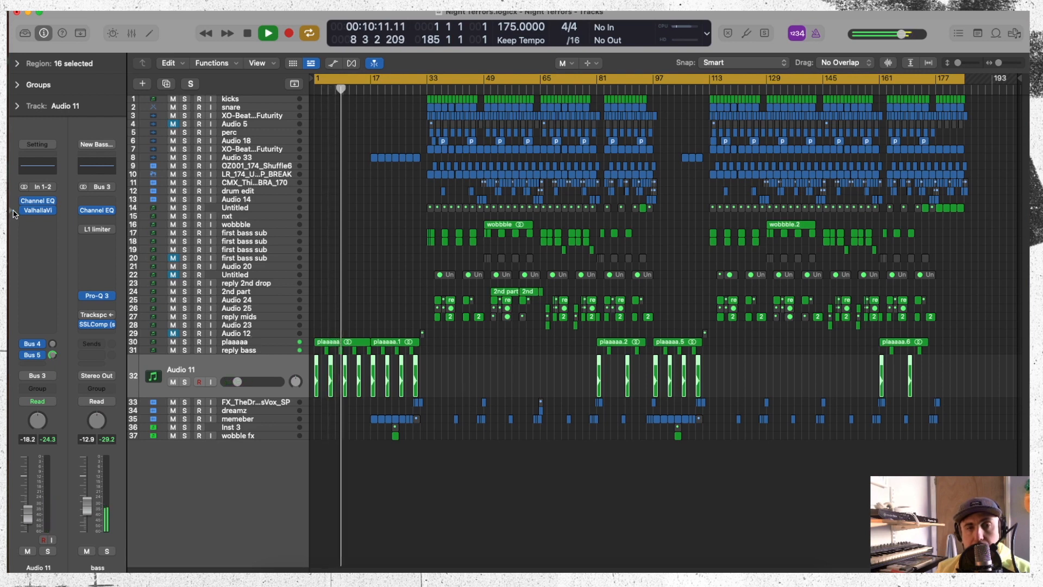
Step: View the ValhallaVintageVerb settings on Audio 11 and play that track soloed from the start
left_click(37, 212)
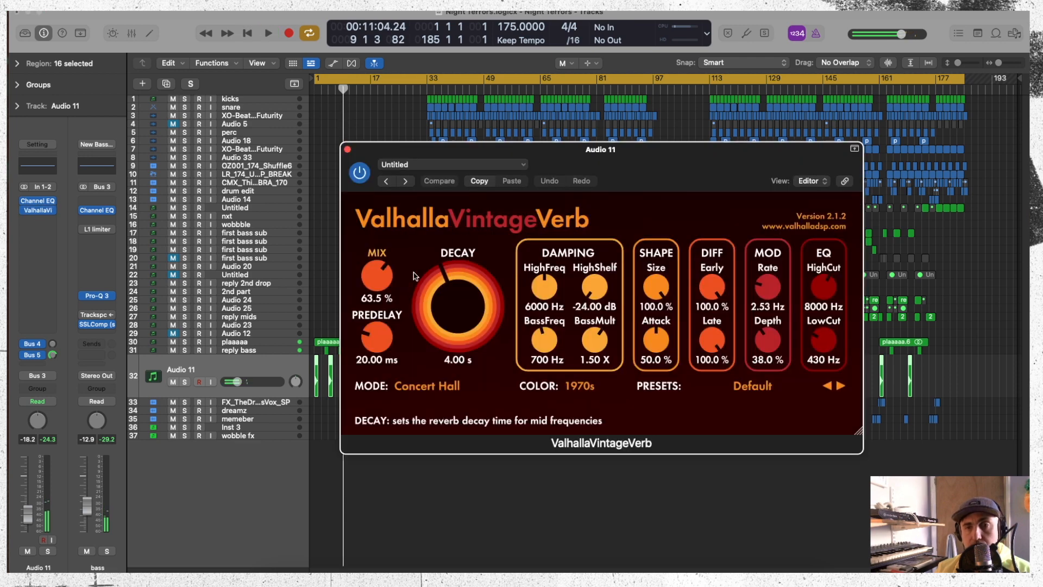
left_click_drag(411, 154, 749, 131)
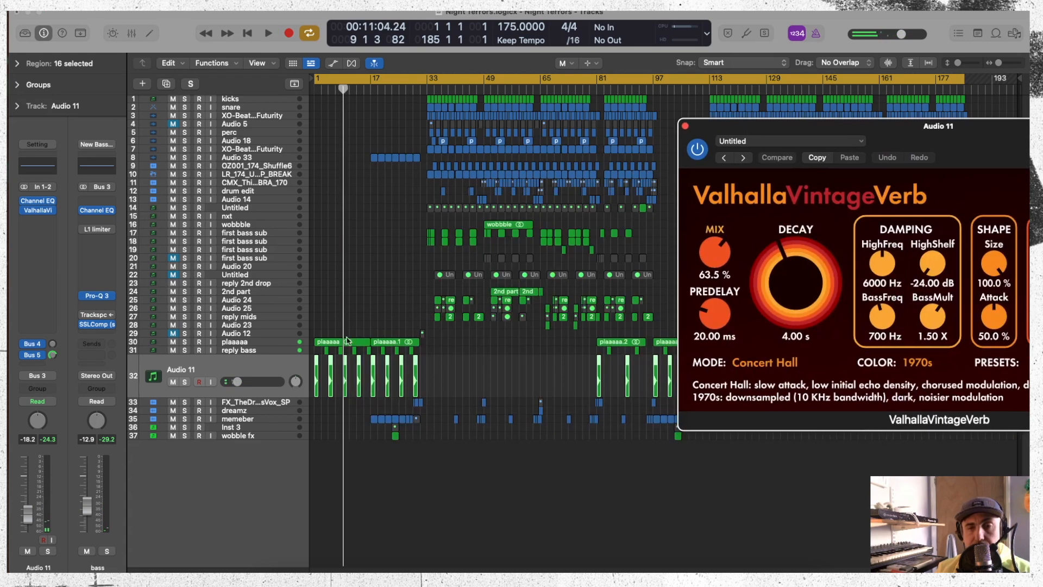
left_click(185, 382)
key("space")
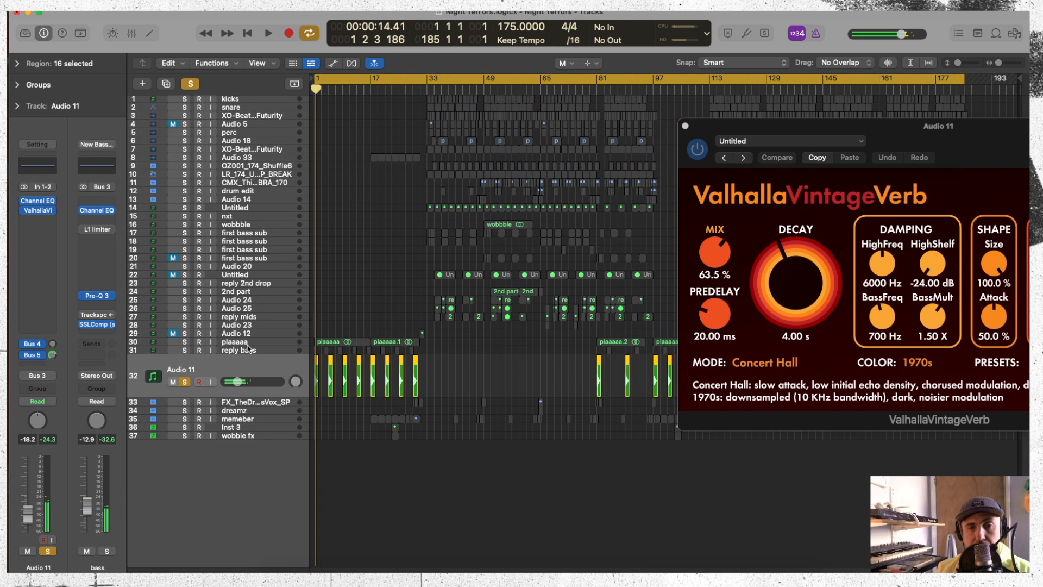
Step: Solo reply bass together with Audio 11, play both tracks and inspect their alternating regions in the intro
left_click(252, 352)
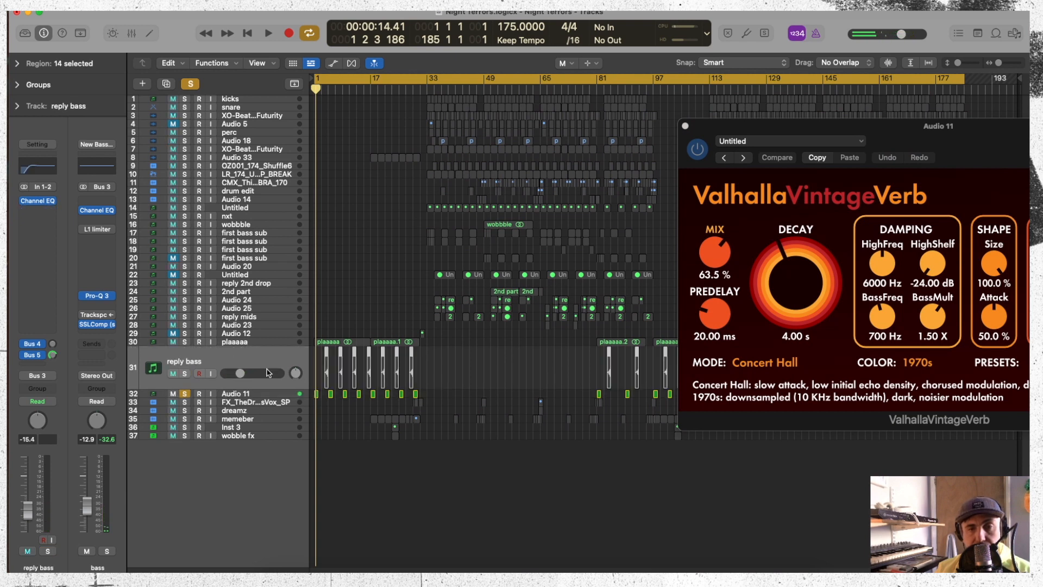
left_click(185, 374)
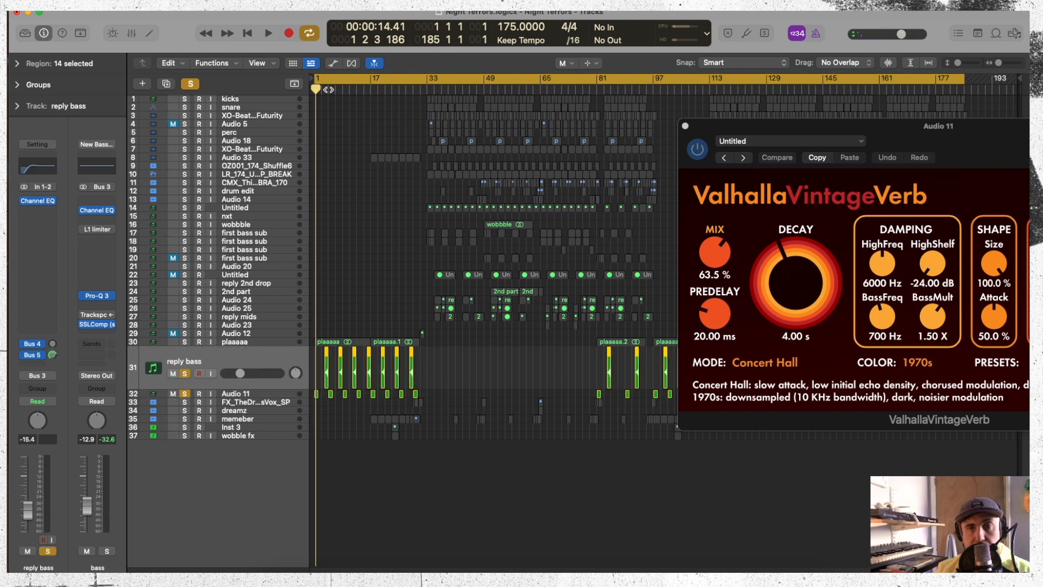
key("space")
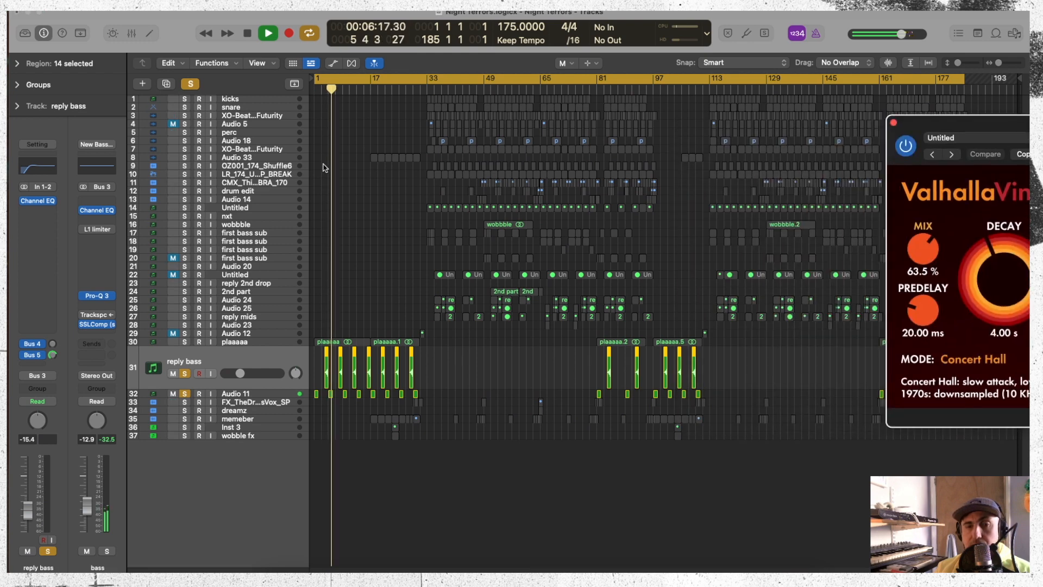
left_click(326, 90)
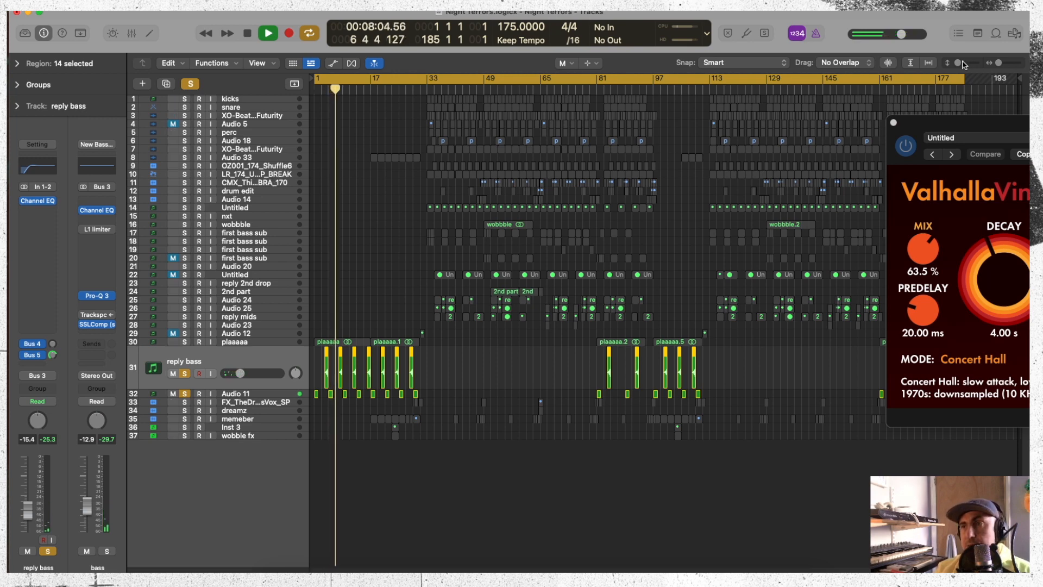
mouse_move(958, 63)
left_mouse_down()
mouse_move(1006, 62)
mouse_move(964, 62)
left_mouse_up()
key("space")
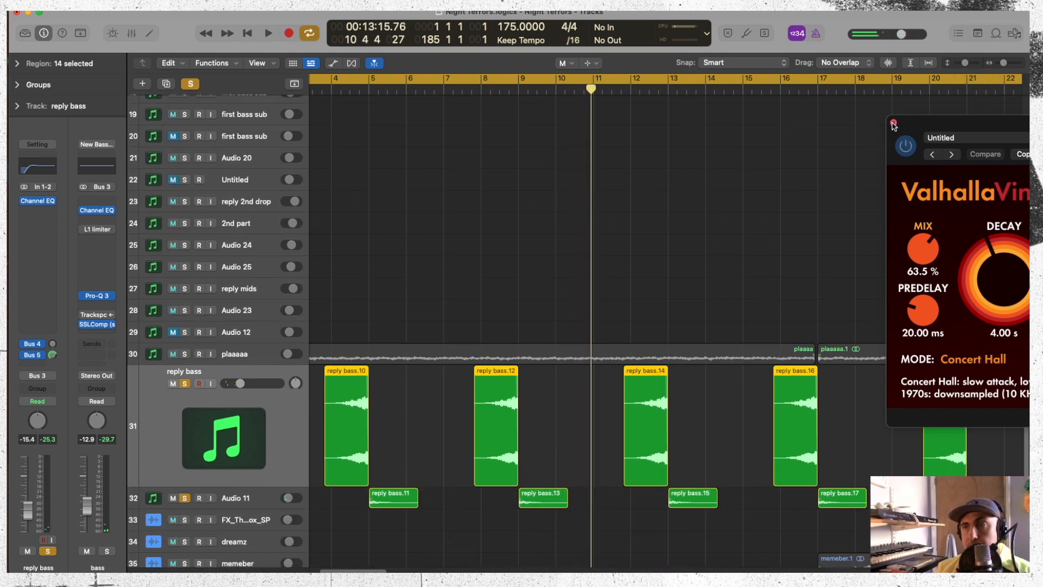
Step: Close the reverb, select Audio 11, play the soloed bass tracks from the start and clear all solos
left_click(894, 124)
left_click(258, 500)
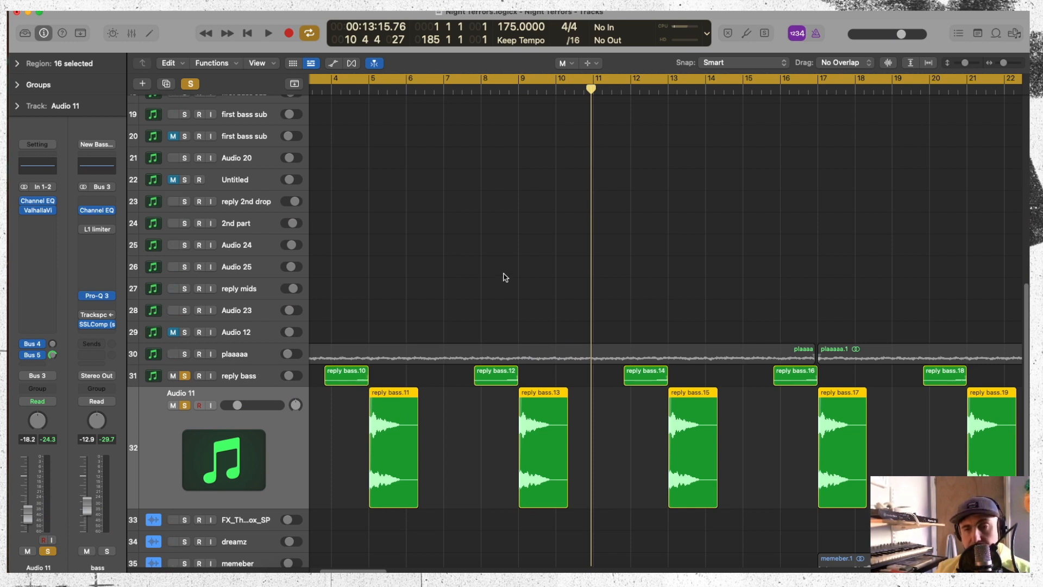
key("Return")
key("space")
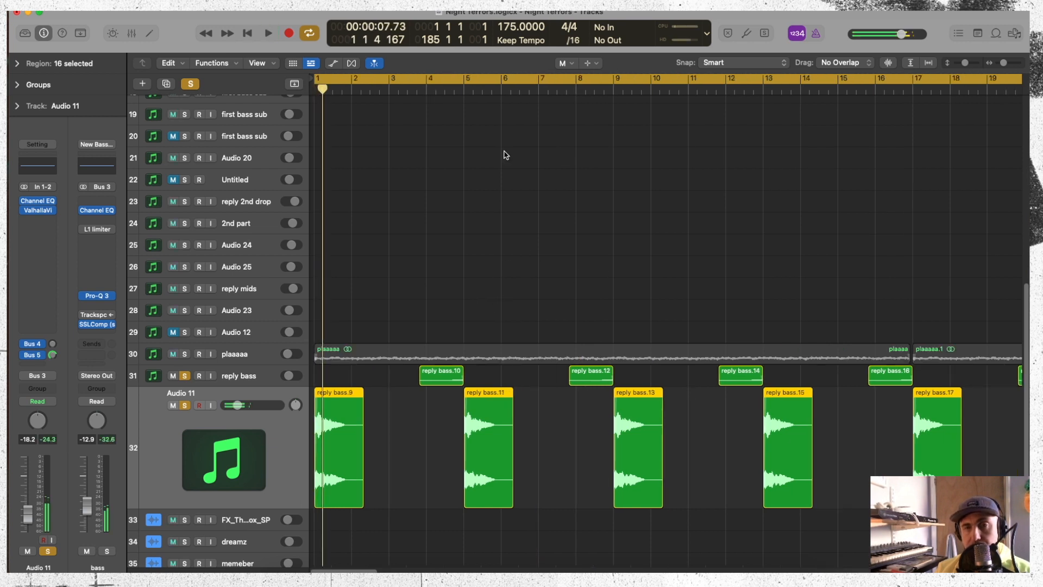
left_click(189, 84)
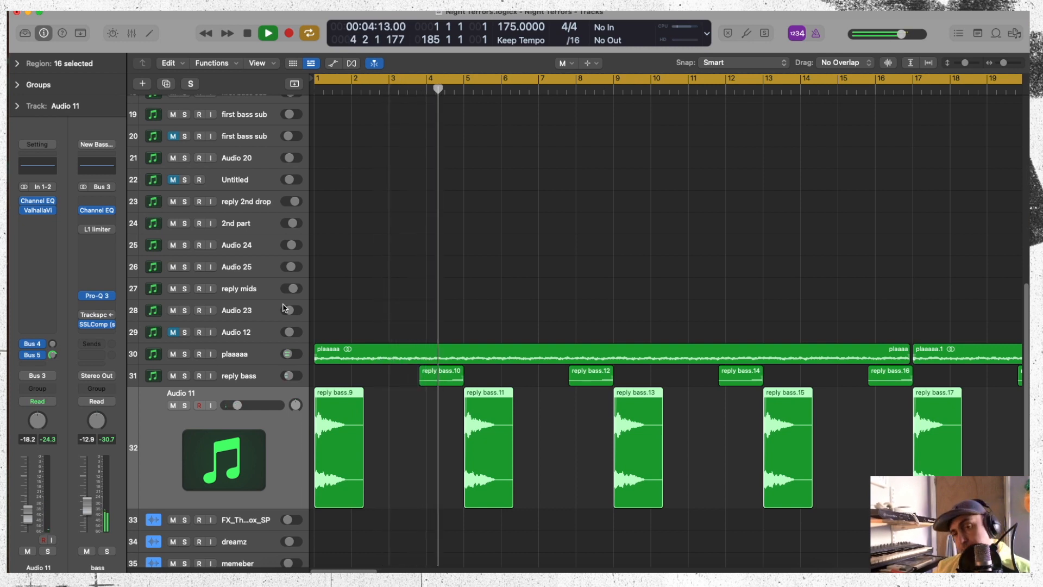
Step: Solo and unsolo plaaaaa during playback, then restart the full intro from bar 1
left_click(185, 354)
left_click(185, 354)
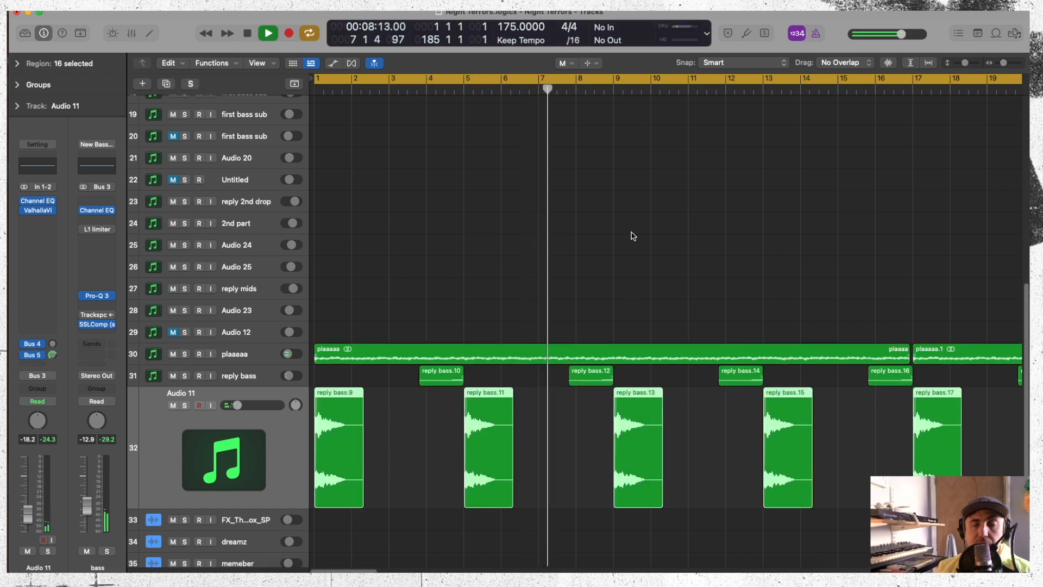
key("space")
left_click_drag(1002, 69, 999, 69)
key("space")
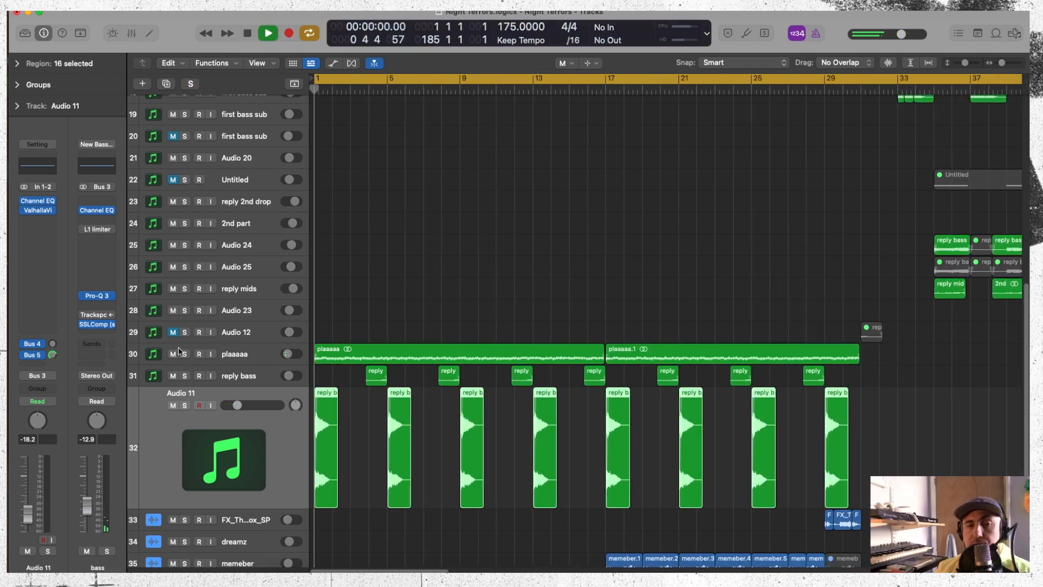
Step: Play the full mix from bar 17 and select the Audio 33 track to view its channel strip
left_click(607, 91)
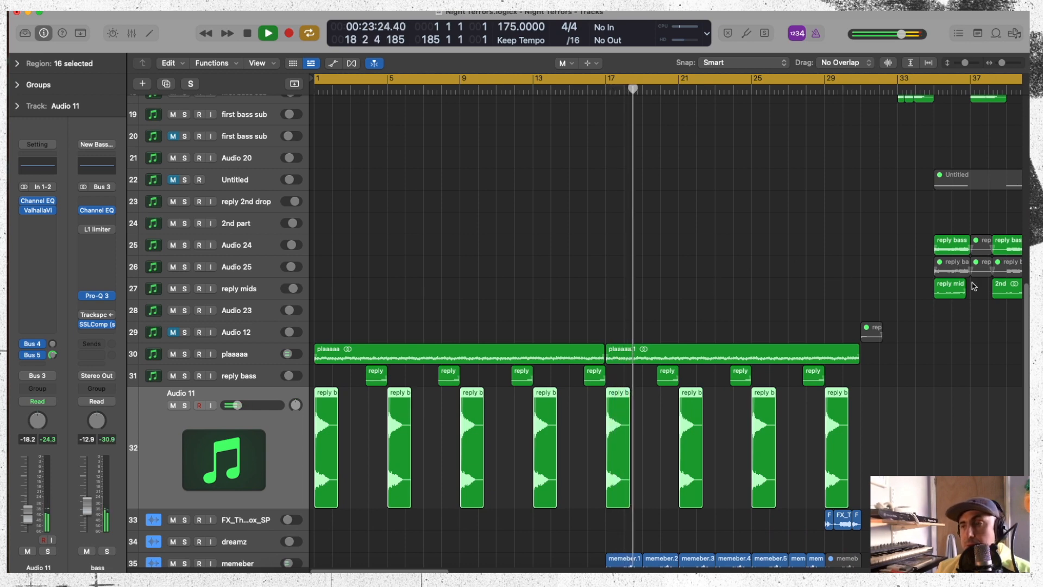
scroll(964, 272, "up", 10)
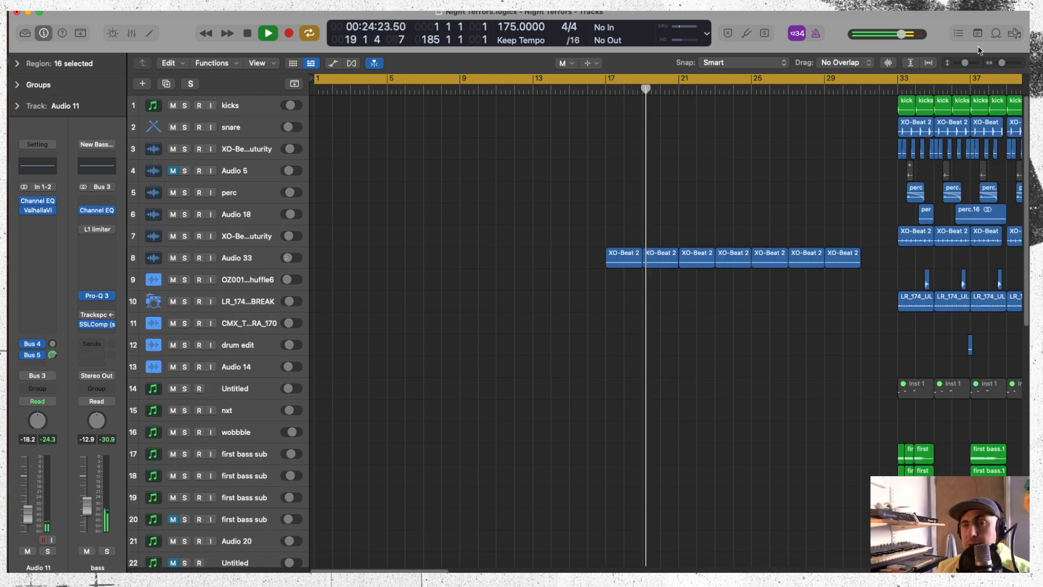
left_click(260, 259)
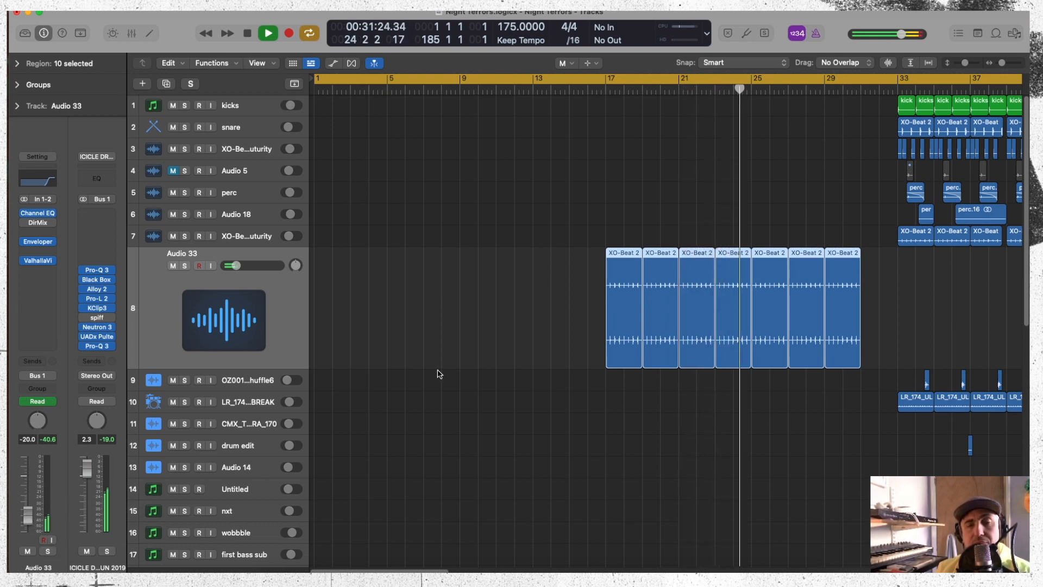
Step: Select the memeber track, solo it and stop playback
left_click_drag(1027, 106, 1015, 373)
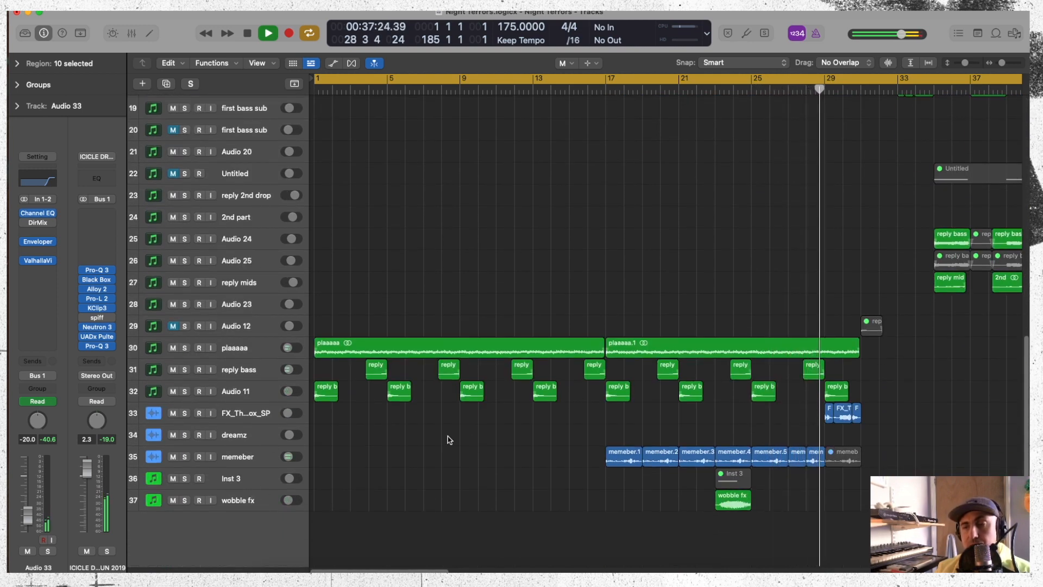
left_click(256, 454)
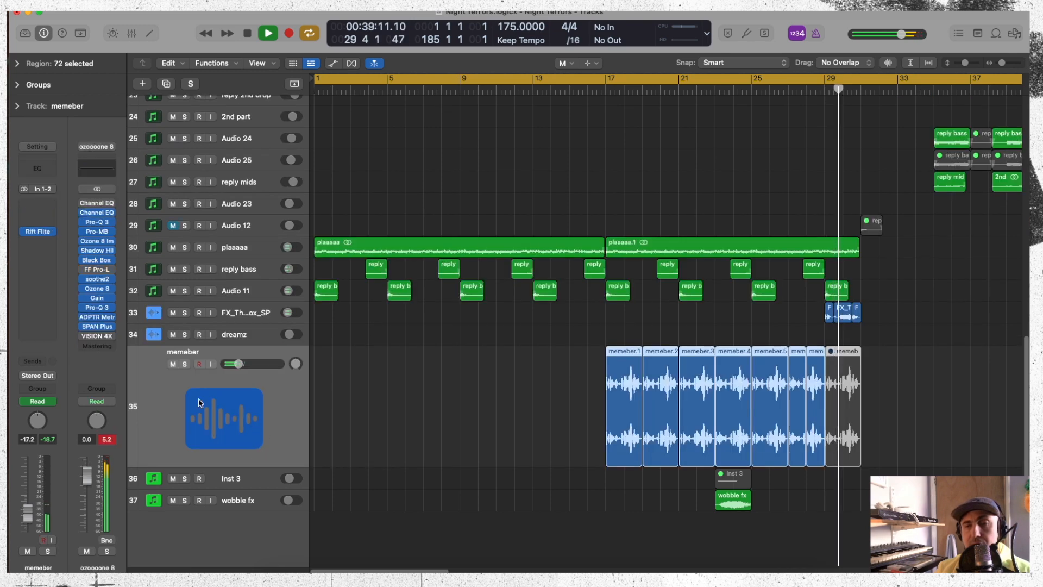
left_click(184, 364)
key("space")
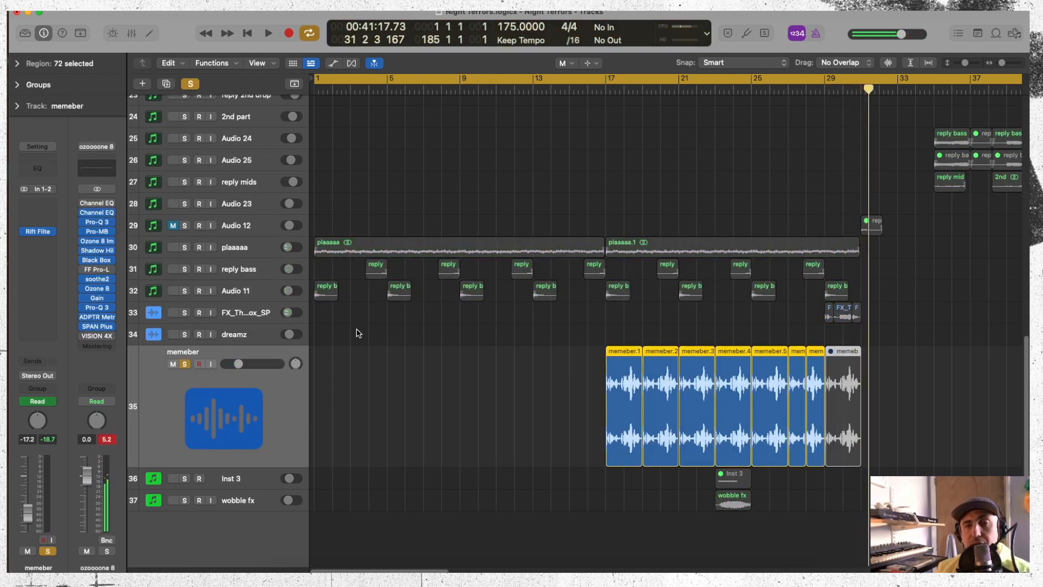
Step: Select the FX_TheDreamsVox_SP track, view its Efx MOTIONS settings and close the plug-in window
left_click(233, 337)
left_click(237, 322)
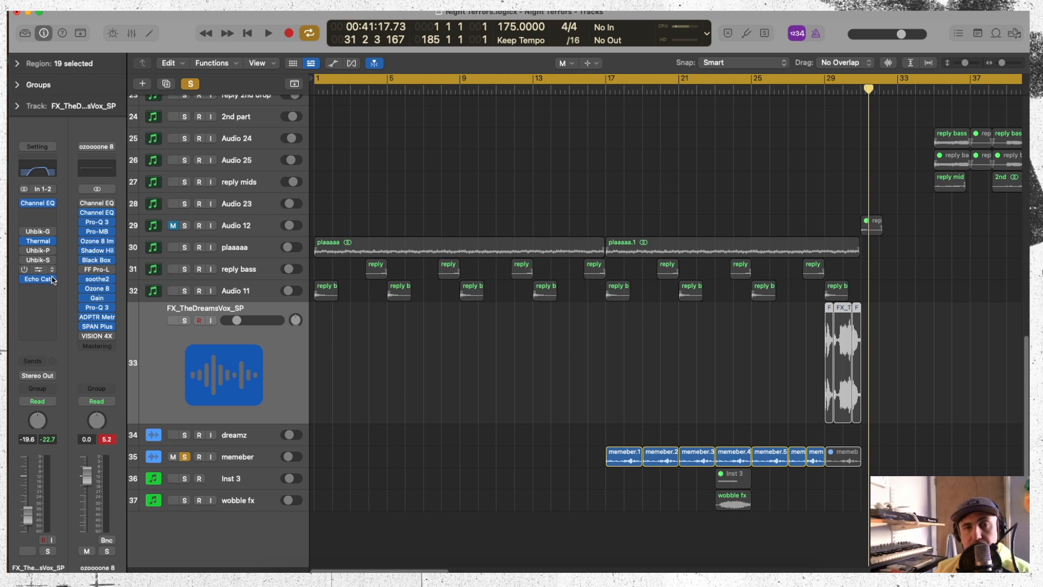
left_click(49, 272)
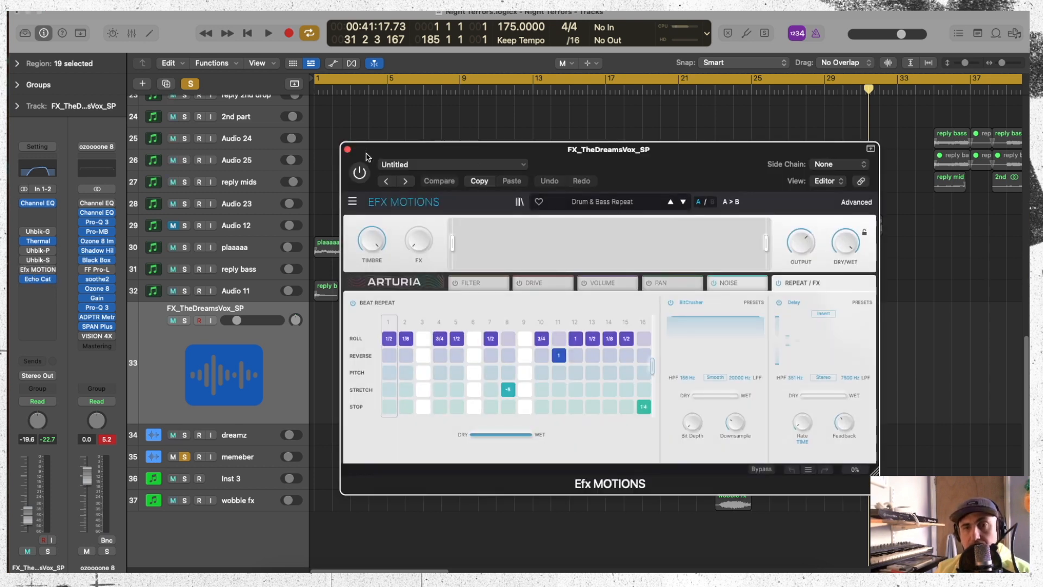
left_click(347, 149)
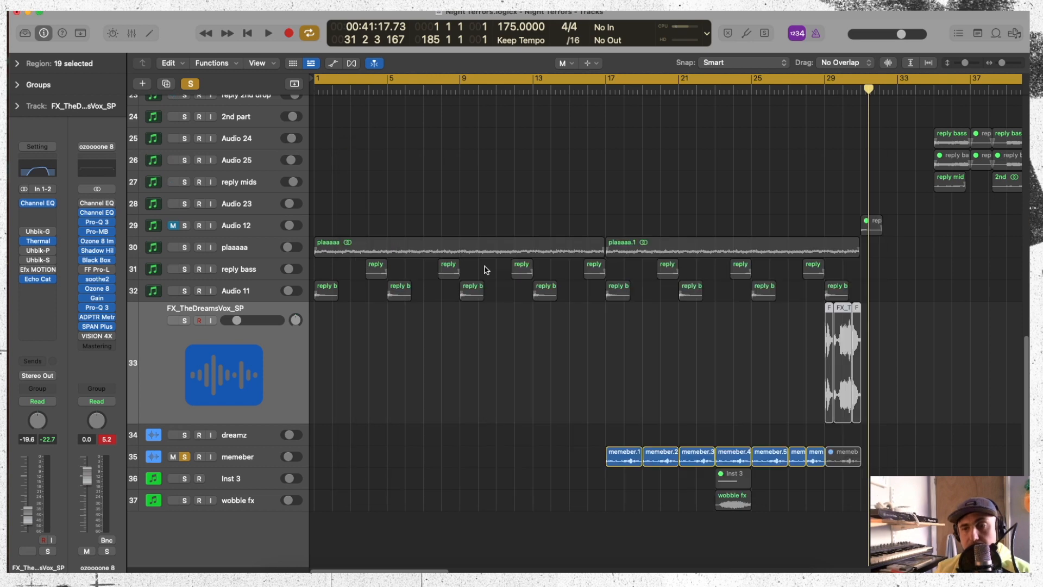
Step: Set the cycle range to bars 17–33 and play the soloed memeber track with its Rift Filter Lite plug-in open
left_click(255, 457)
left_click_drag(601, 98, 893, 99)
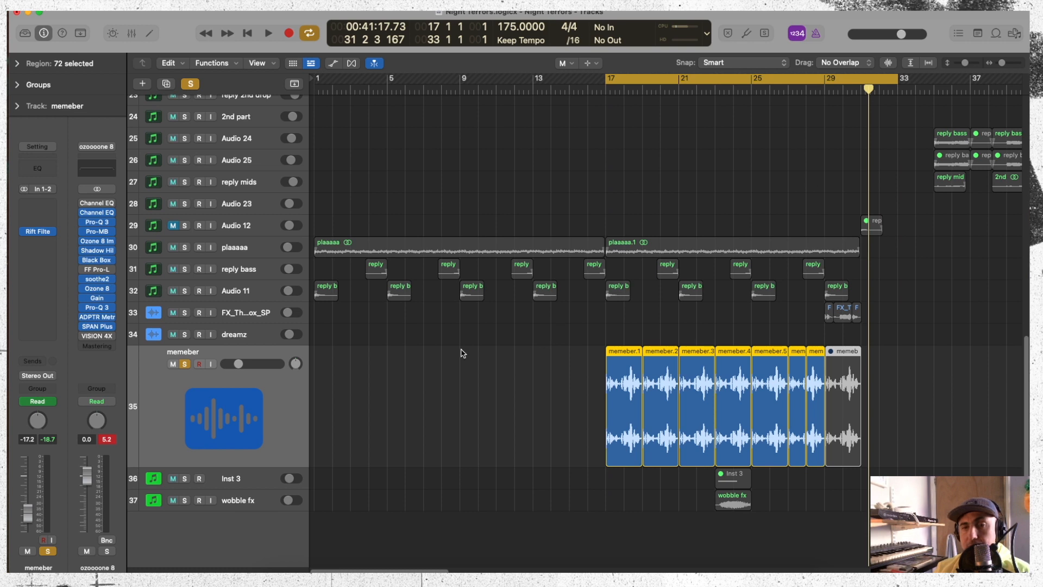
key("space")
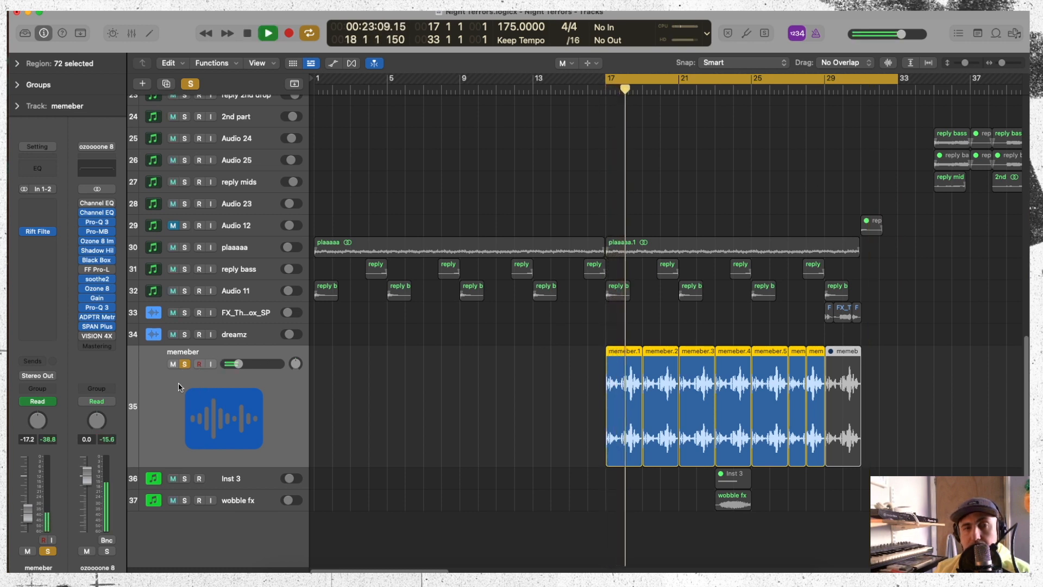
left_click(38, 231)
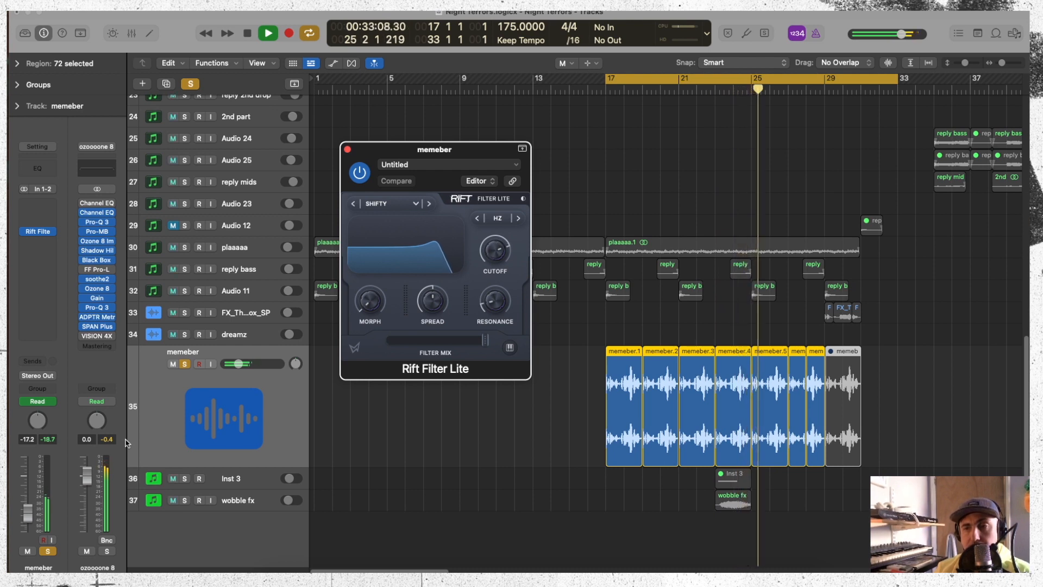
Step: Audition Audio 11 briefly with memeber, solo FX_TheDreamsVox_SP instead, select that vocal track and play the cycle from bar 17
left_click(185, 291)
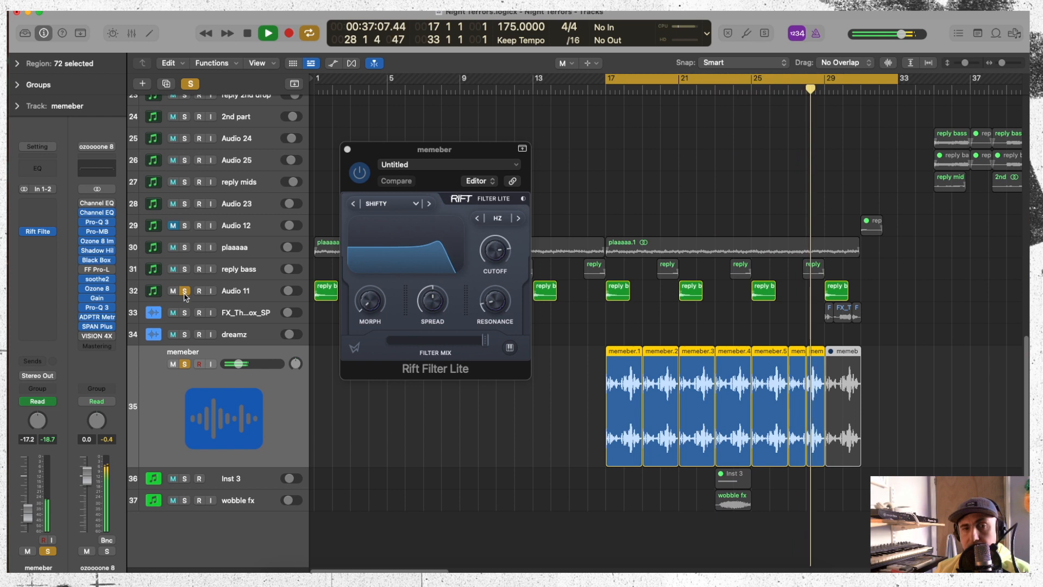
left_click(185, 313)
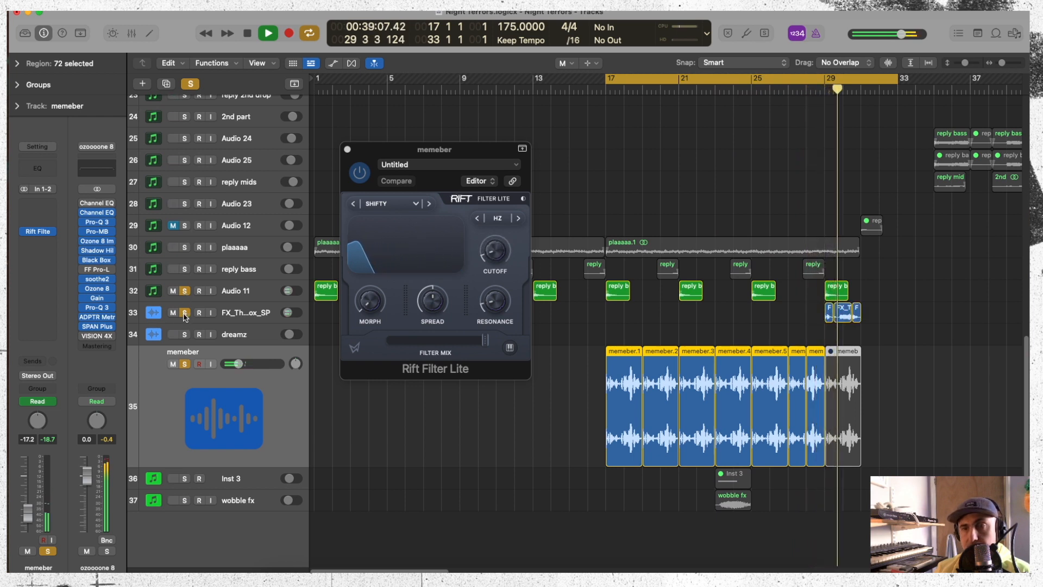
left_click(185, 291)
key("space")
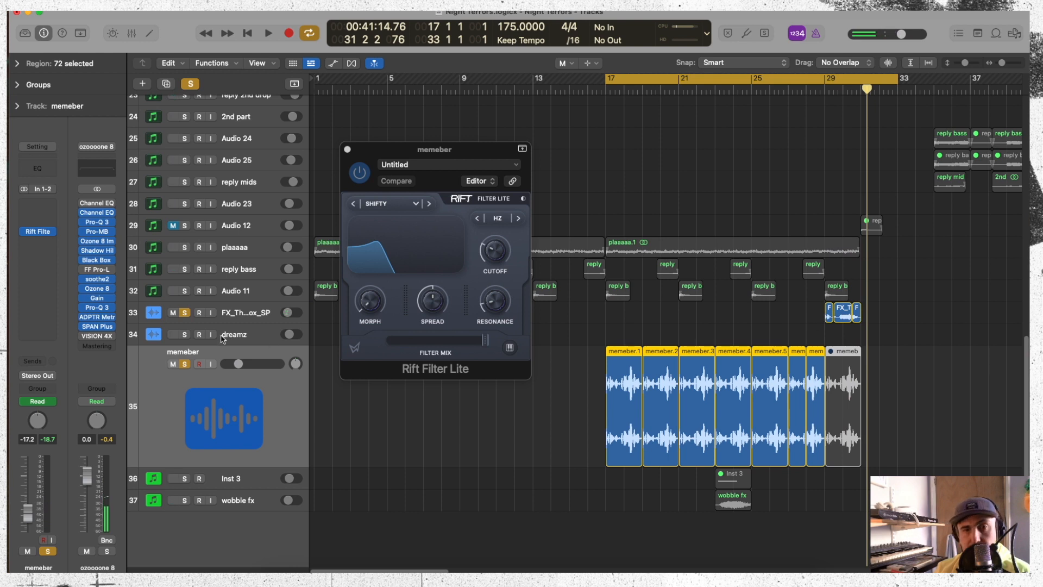
left_click(244, 313)
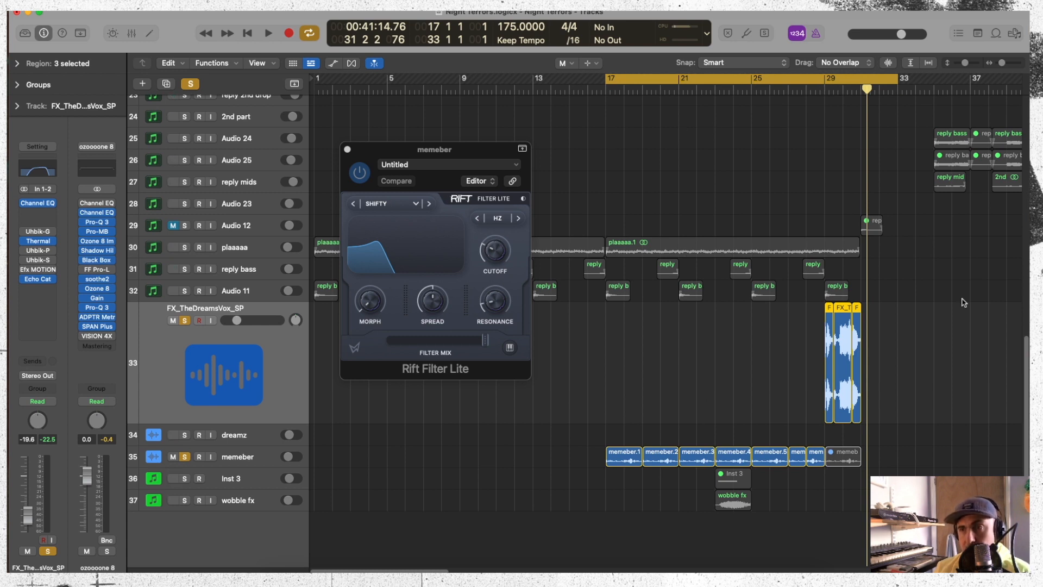
key("space")
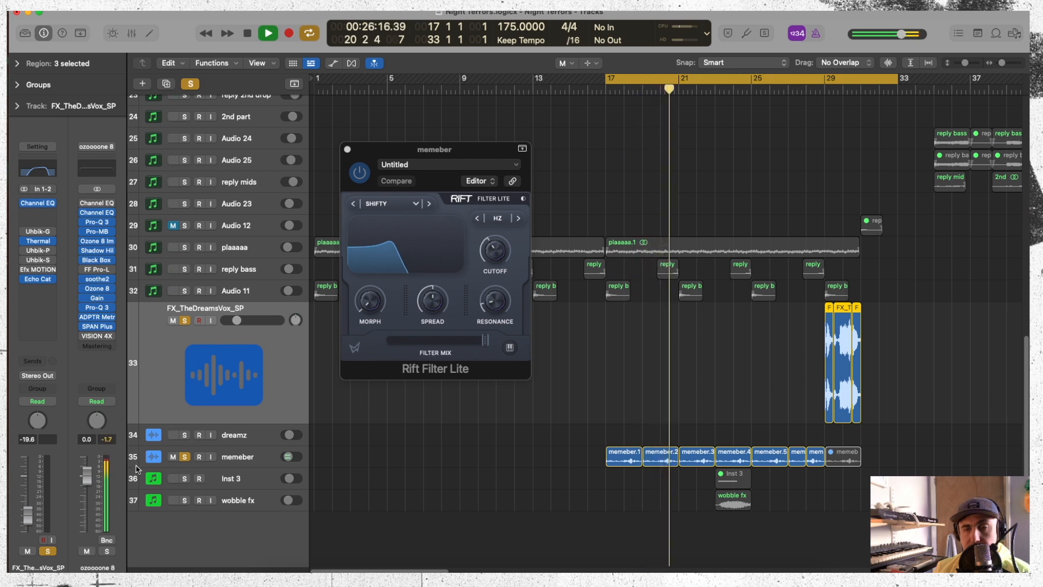
Step: Select and solo wobble fx, lower its volume to -27.0 dB and insert a Channel EQ on it
left_click(239, 501)
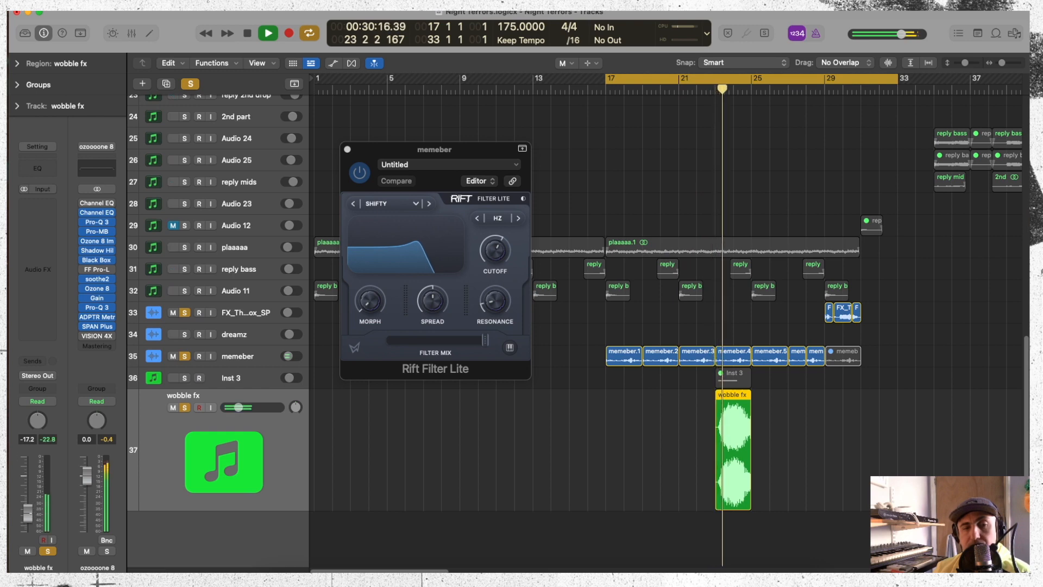
left_click_drag(28, 520, 28, 519)
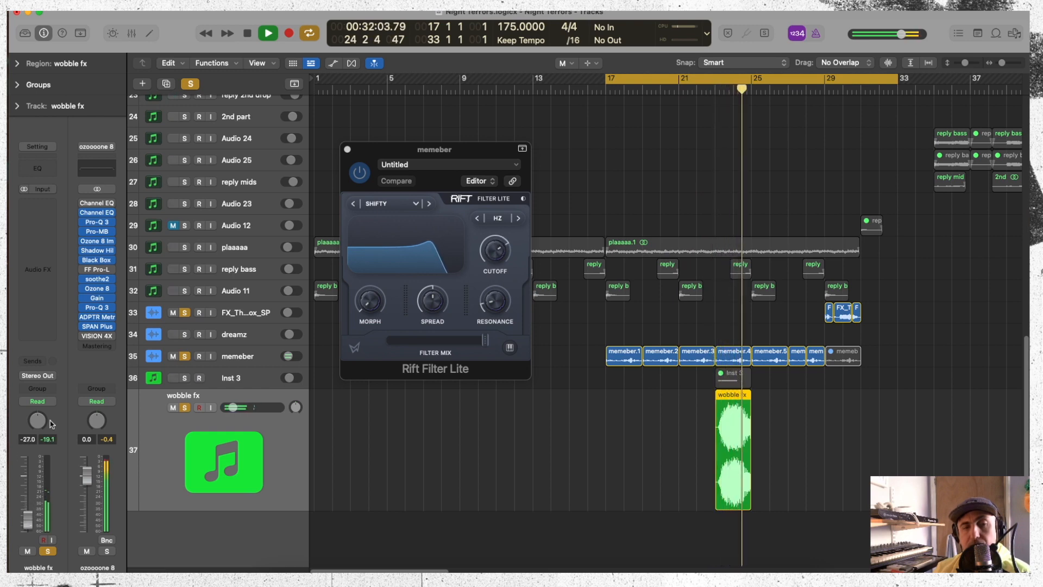
double_click(42, 168)
left_click(321, 150)
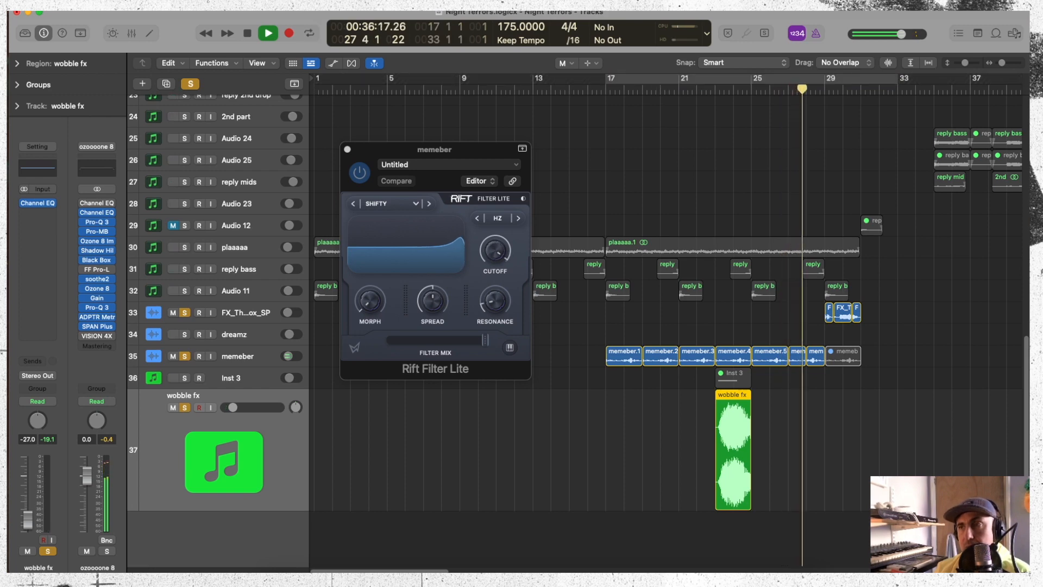
Step: Close the Rift Filter Lite window and switch from the Mute tool to the Pointer tool
left_click_drag(1001, 62, 999, 62)
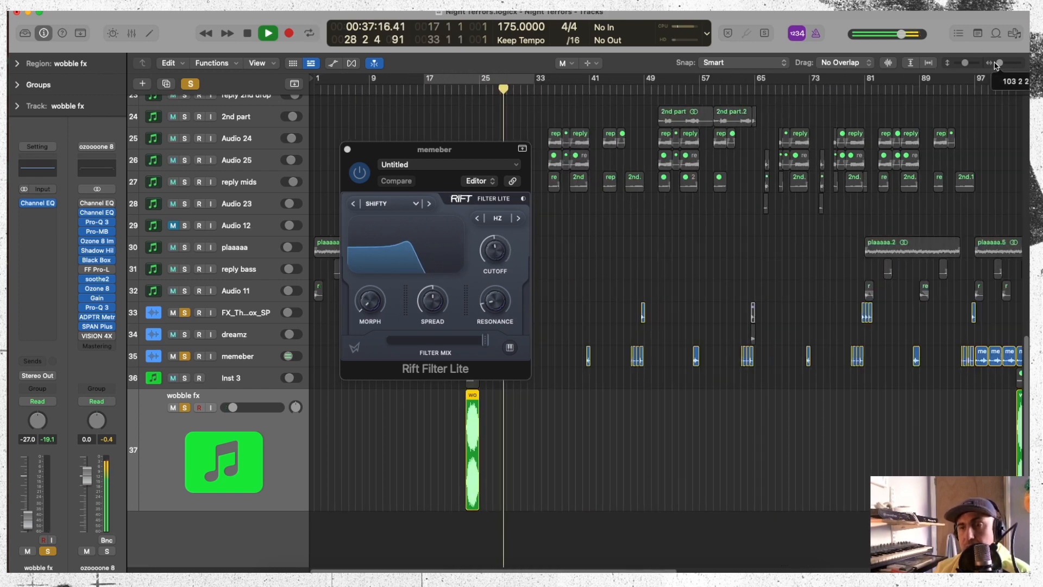
left_click(347, 149)
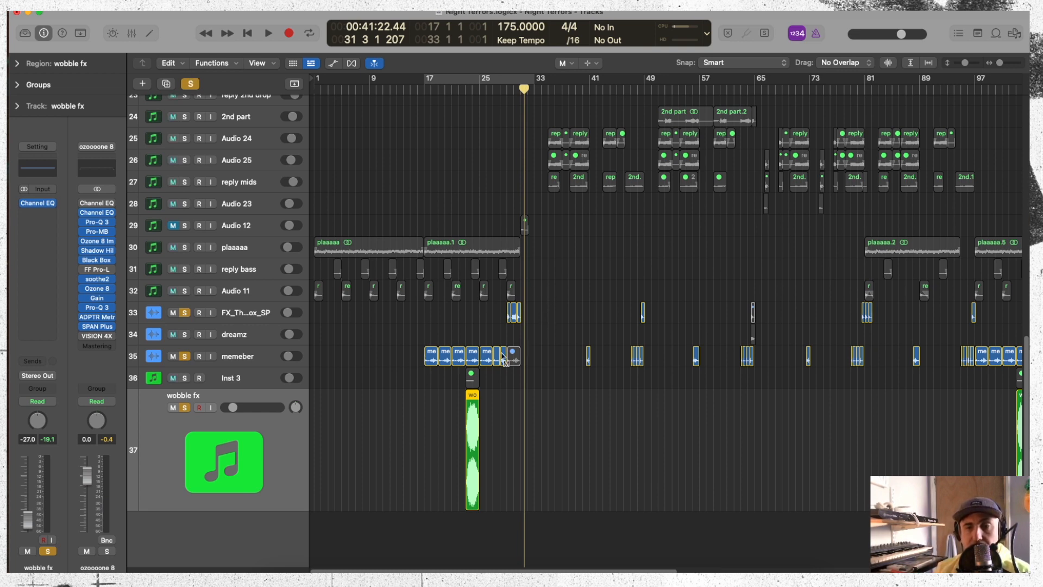
right_click(351, 398)
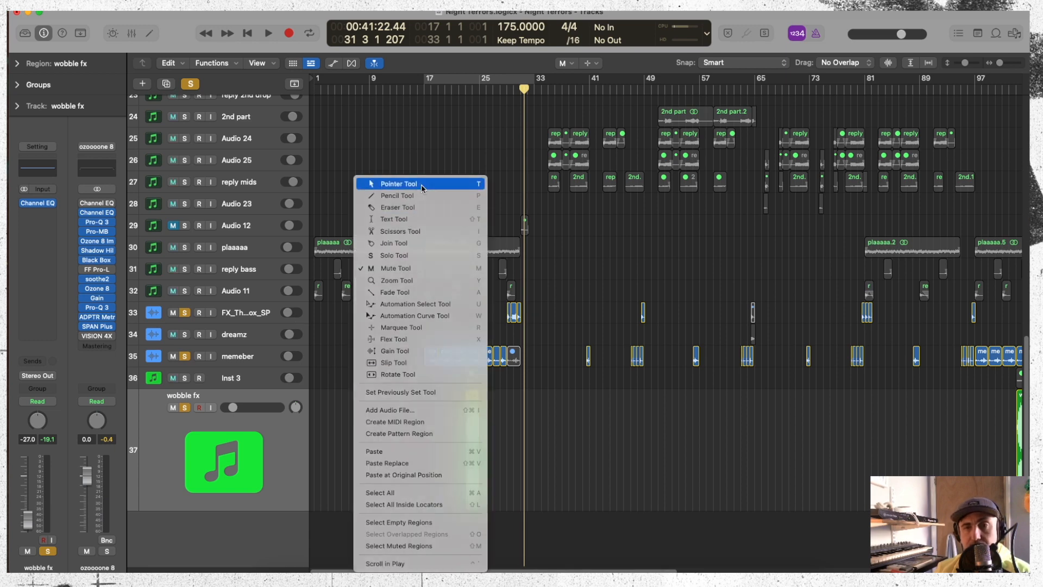
left_click(420, 183)
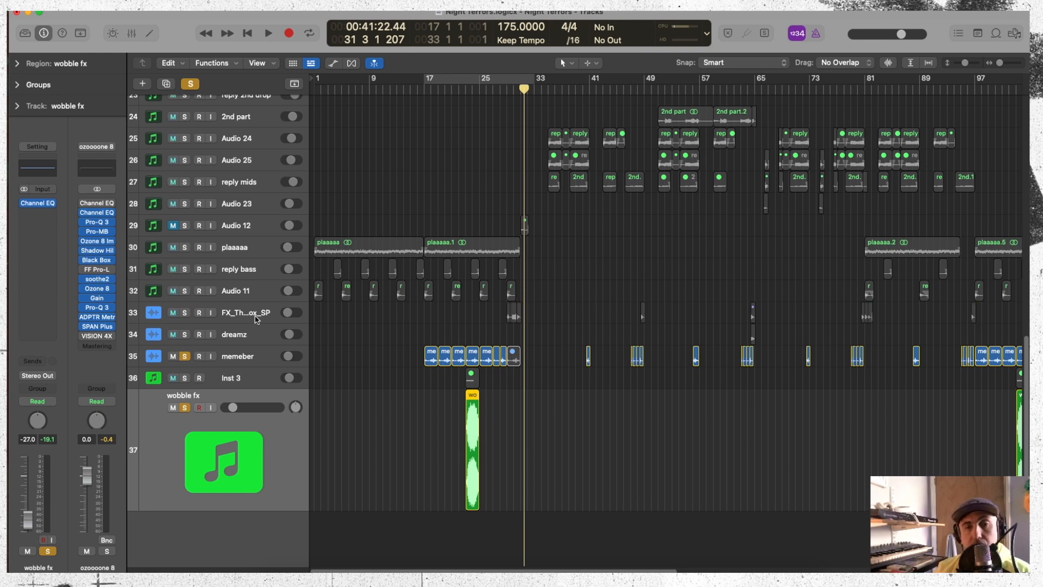
Step: Clear the memeber and wobble fx solos and play the full mix from bar 17 with the cycle range at bars 33–49
left_click(185, 356)
left_click(185, 408)
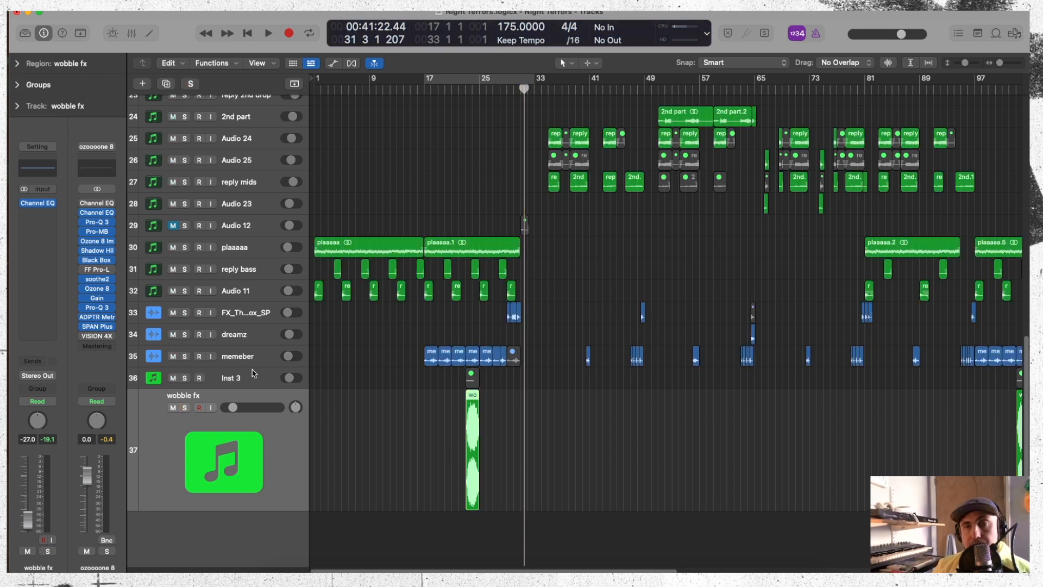
left_click(480, 83)
left_click_drag(460, 81, 561, 89)
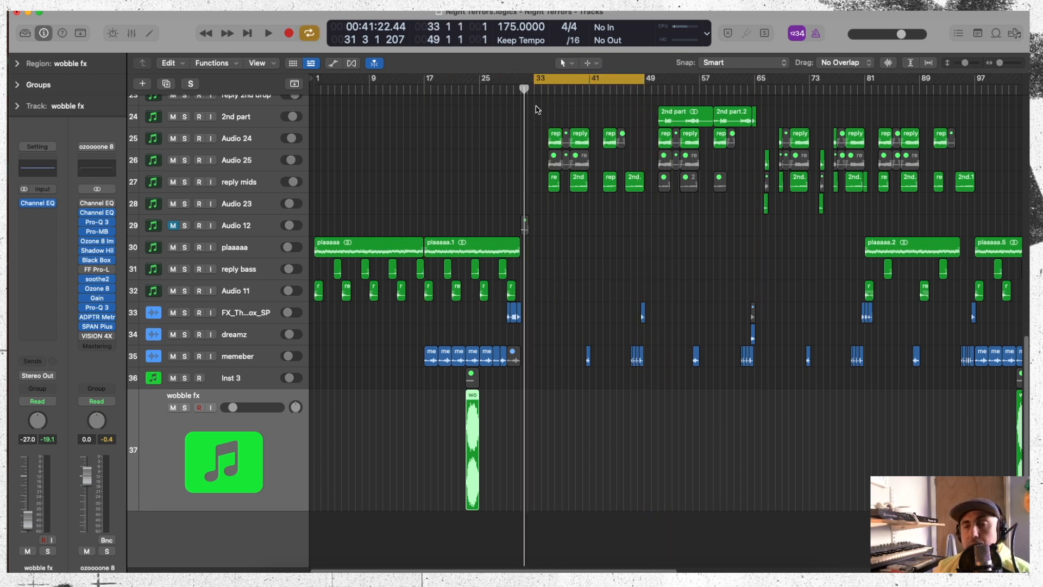
left_click_drag(405, 94, 425, 89)
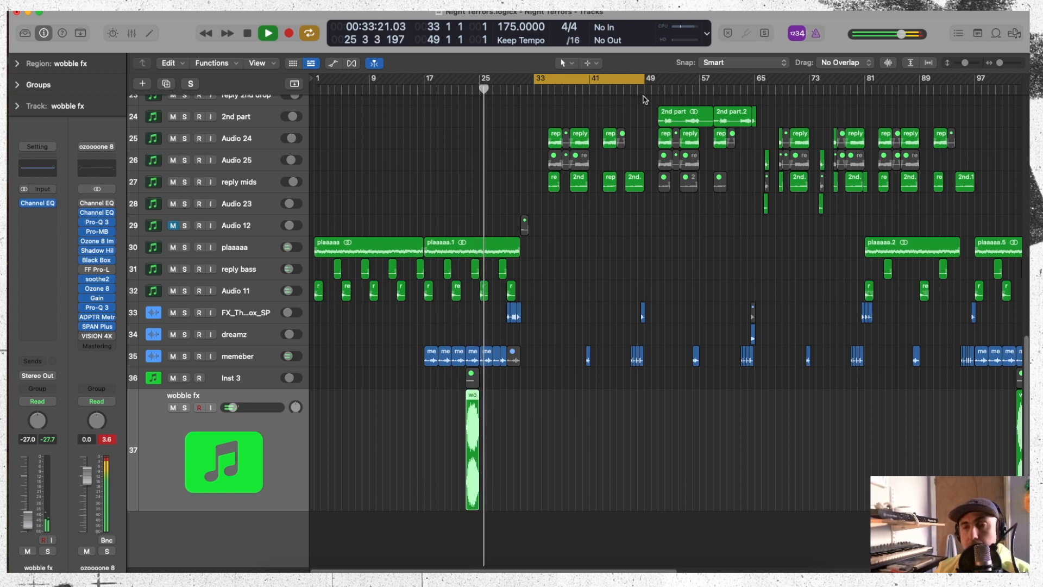
Step: Check the FX_TheDreamsVox_SP track during the drop's playback and delete the empty Audio 20 track
left_click(248, 317)
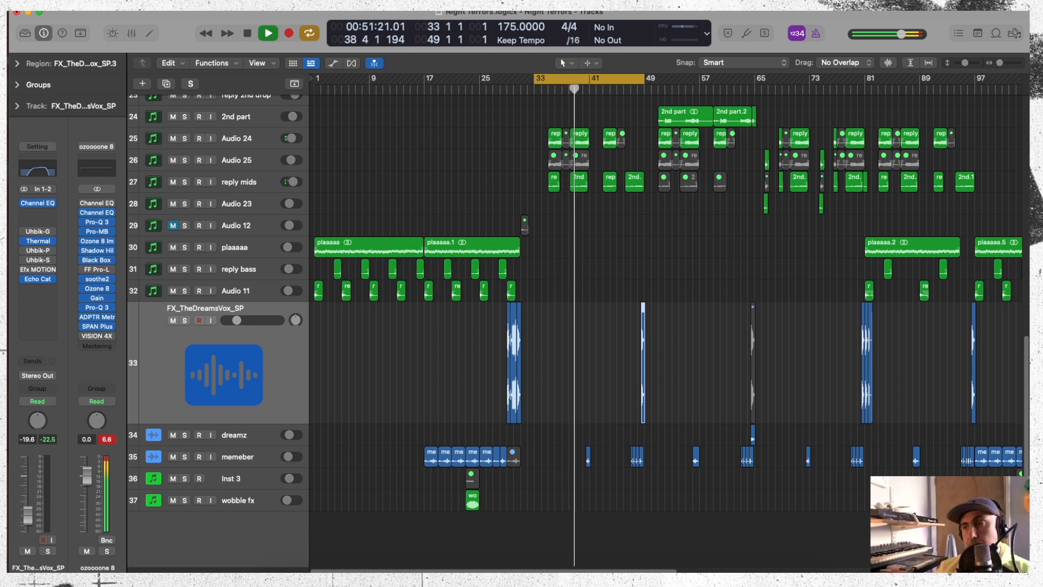
scroll(975, 181, "up", 10)
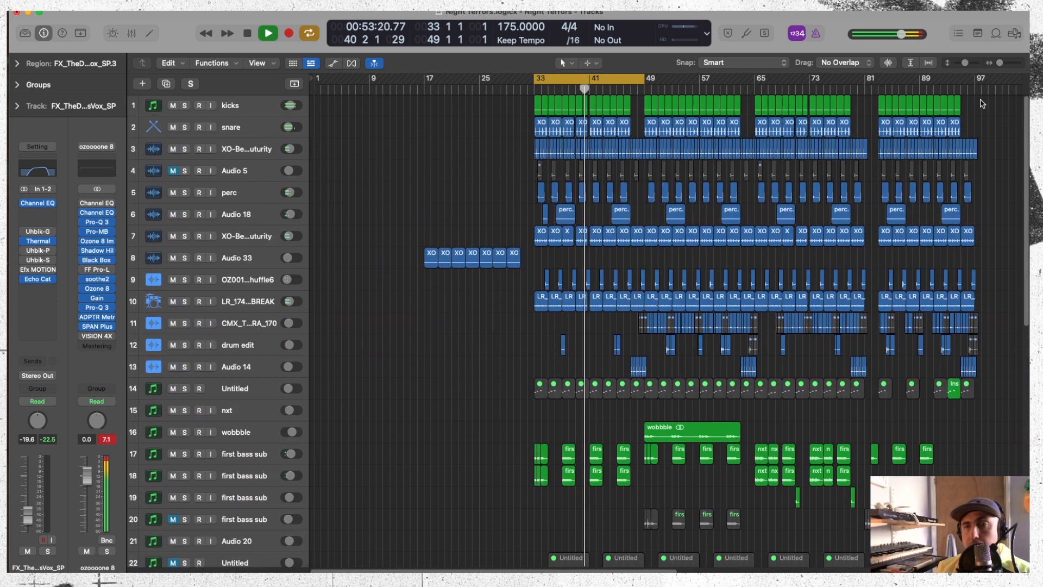
scroll(974, 181, "up", 1)
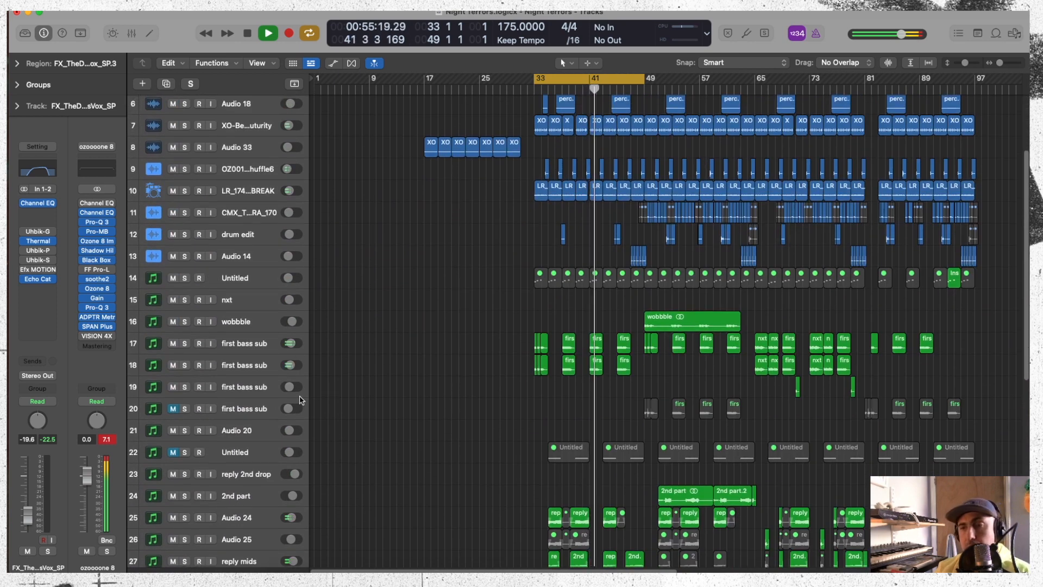
left_click(255, 428)
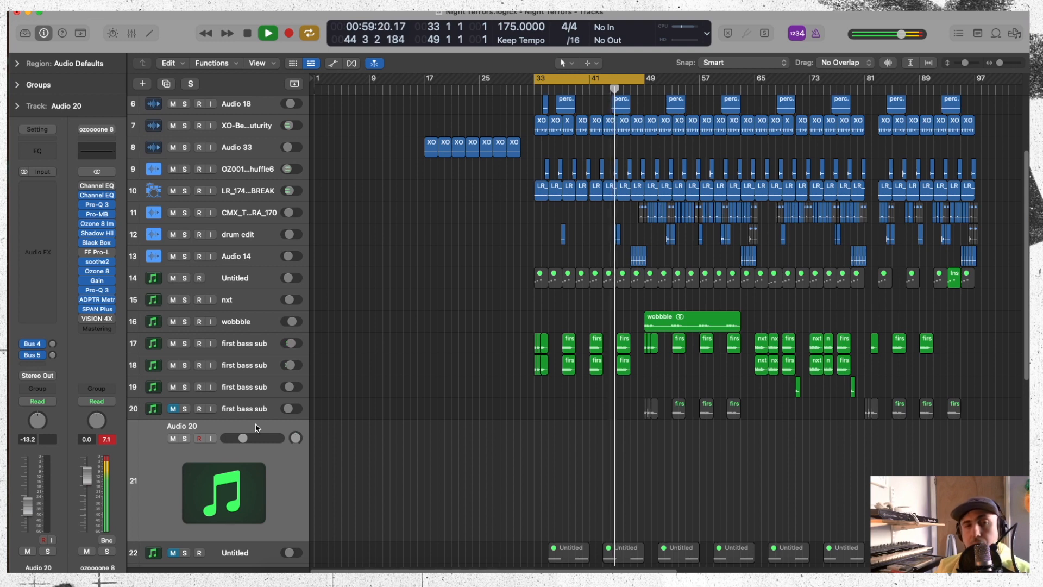
key("super+BackSpace")
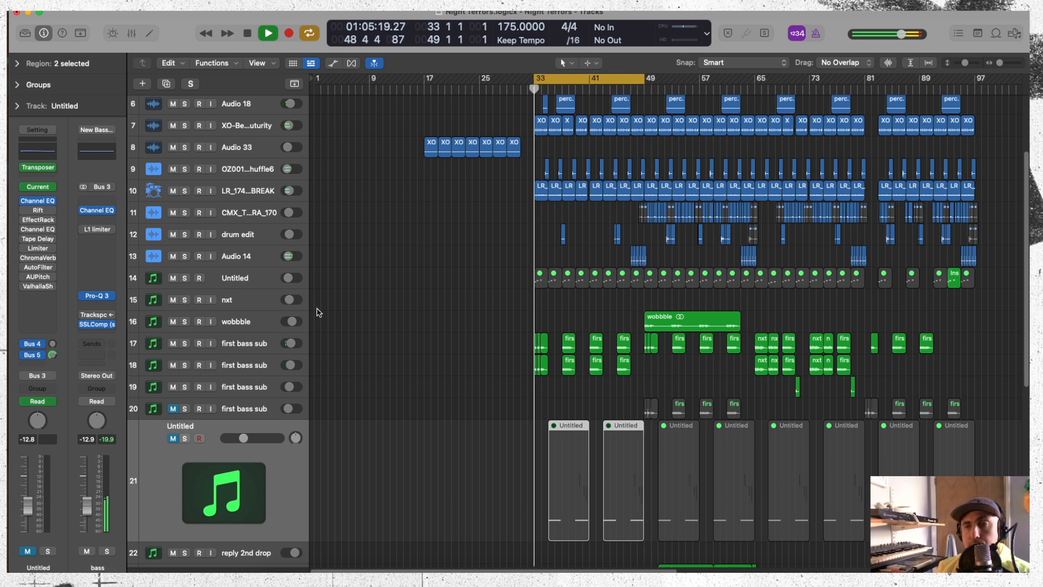
Step: Stop playback, solo the first bass sub tracks 17 and 18, and select each one to inspect its channel strip
key("space")
left_click(185, 344)
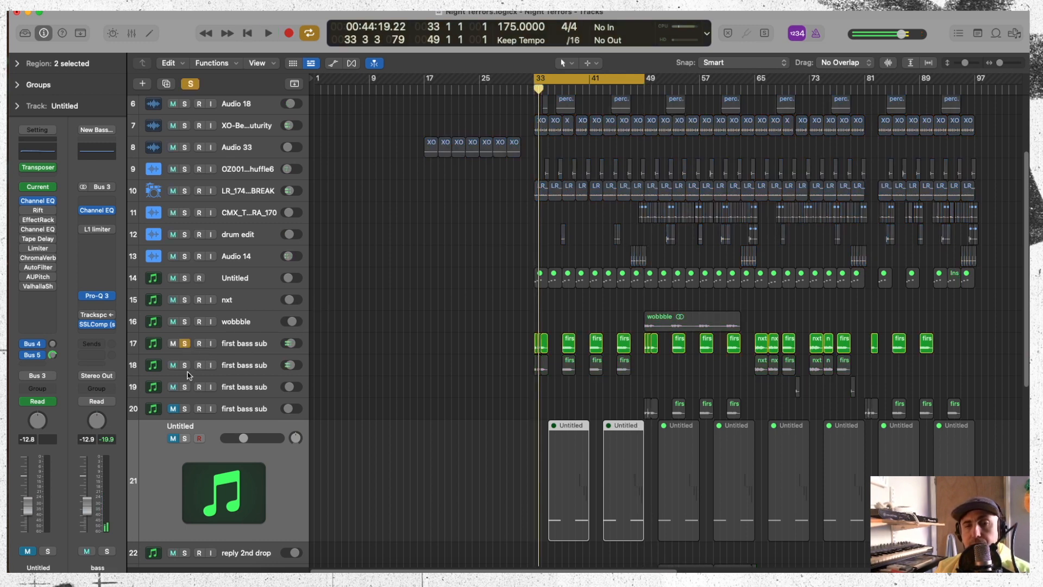
left_click(185, 365)
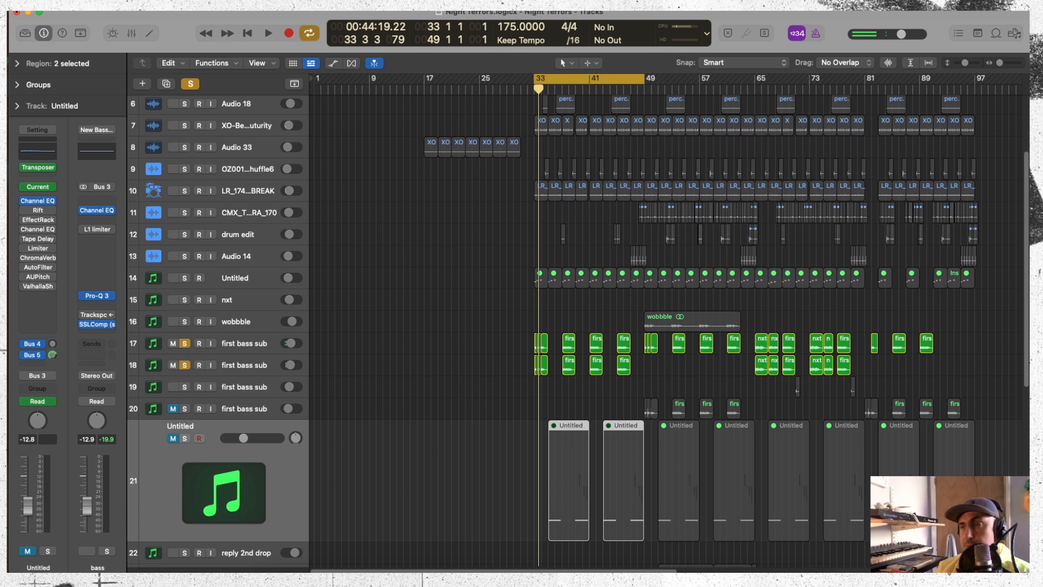
mouse_move(1026, 205)
left_mouse_down()
mouse_move(1014, 140)
mouse_move(1026, 207)
left_mouse_up()
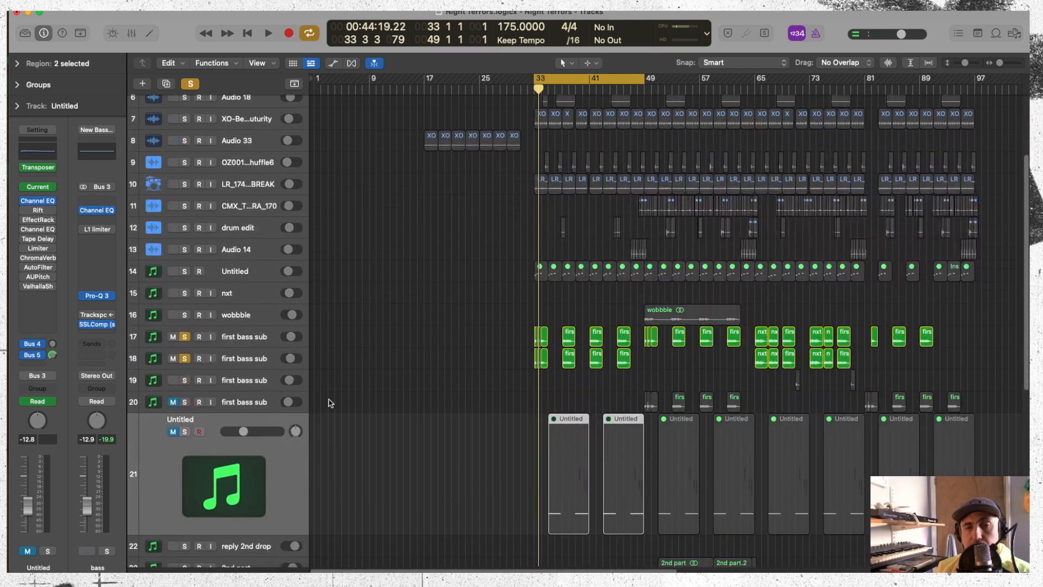
left_click(243, 358)
left_click(252, 338)
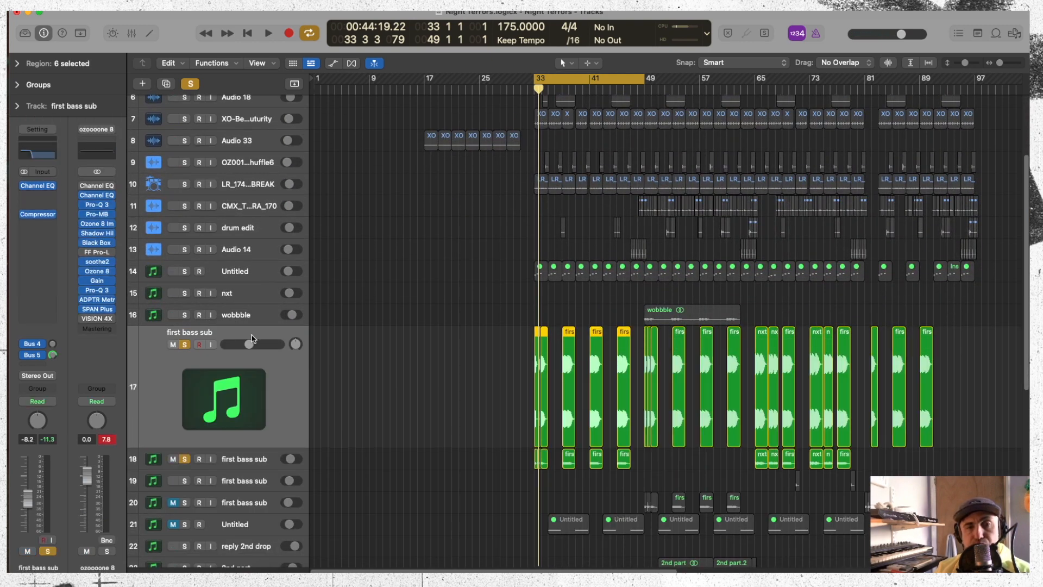
Step: Inspect the Untitled track 14, clear the solos on both first bass sub tracks and select wobbble
left_click(252, 301)
left_click(232, 270)
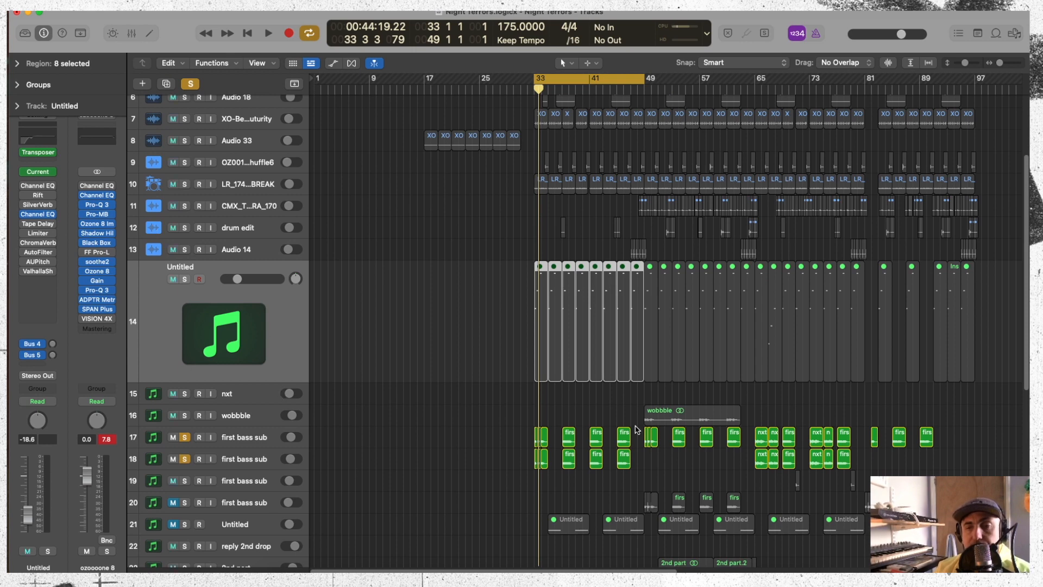
left_click(184, 459)
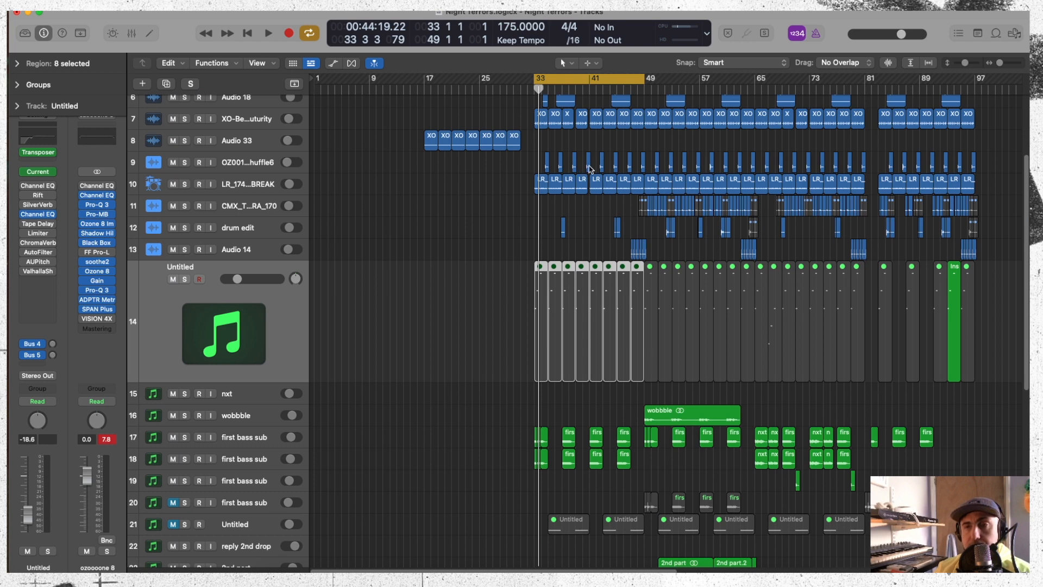
left_click(251, 418)
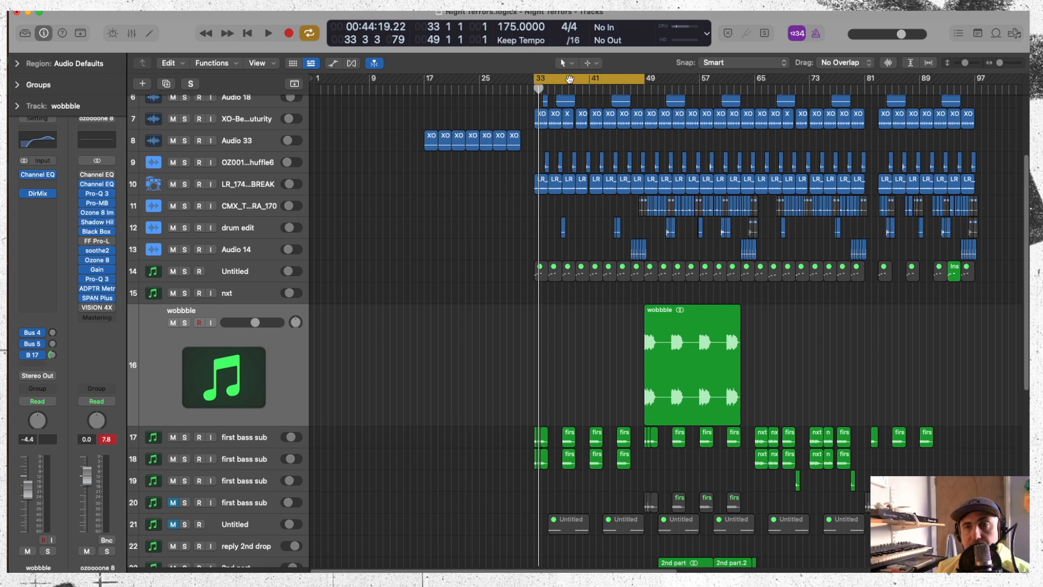
Step: Play the drop with the track 18 first bass sub soloed and check its sound with Hybrid Filter bypassed and enabled
key("space")
left_click(184, 459)
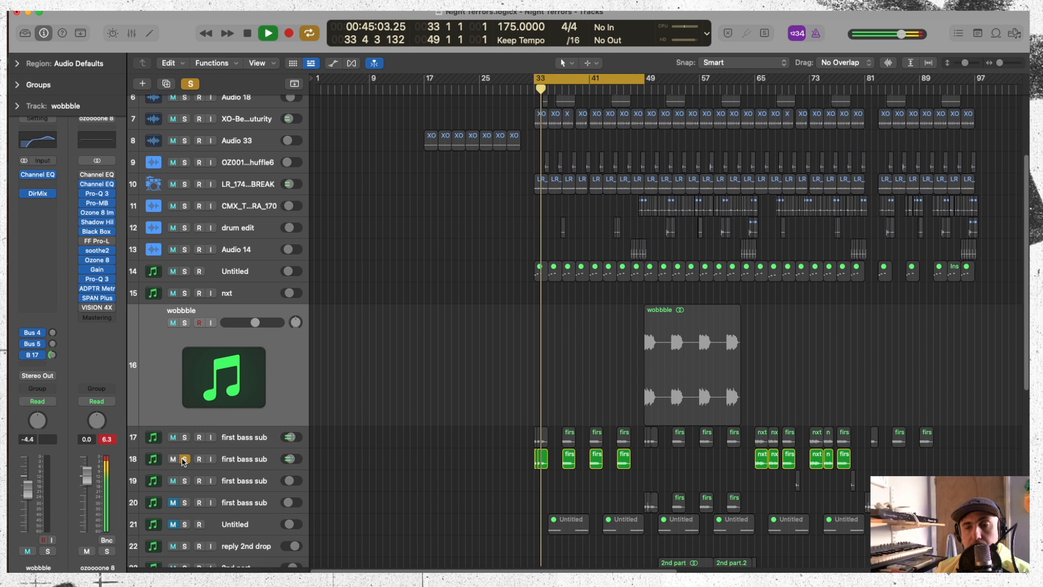
left_click(246, 461)
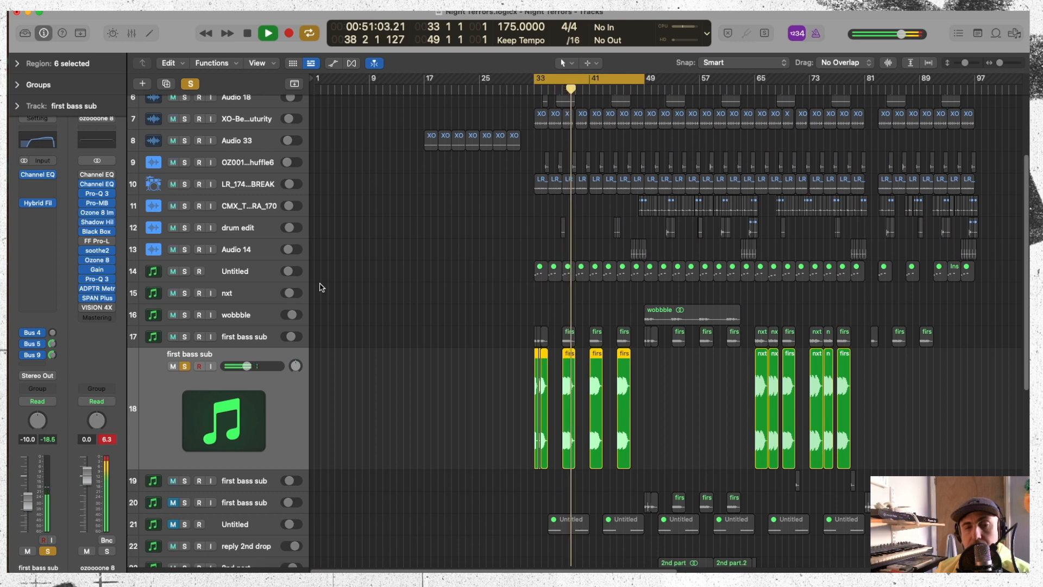
left_click(38, 202)
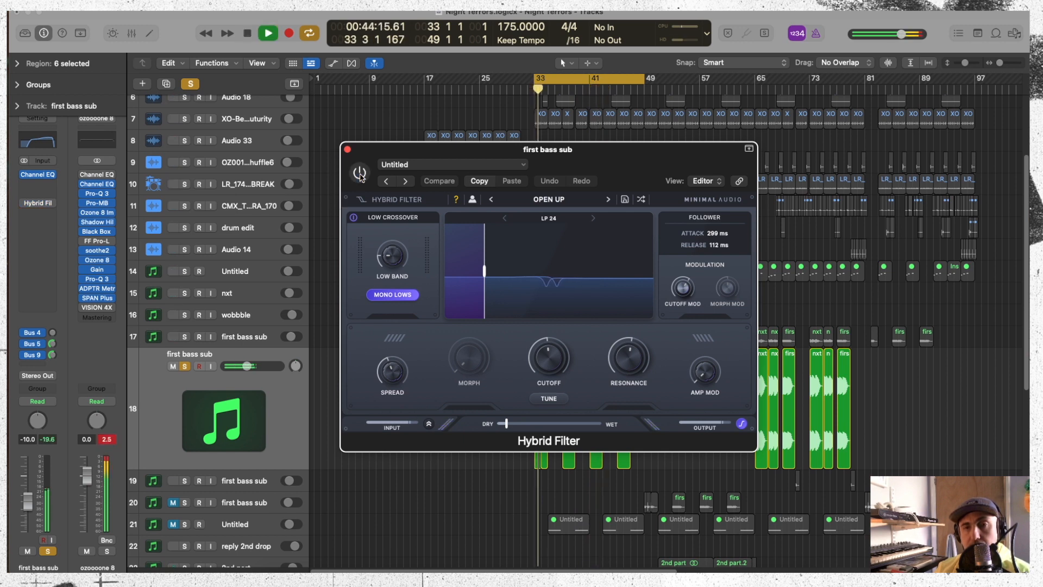
left_click(347, 150)
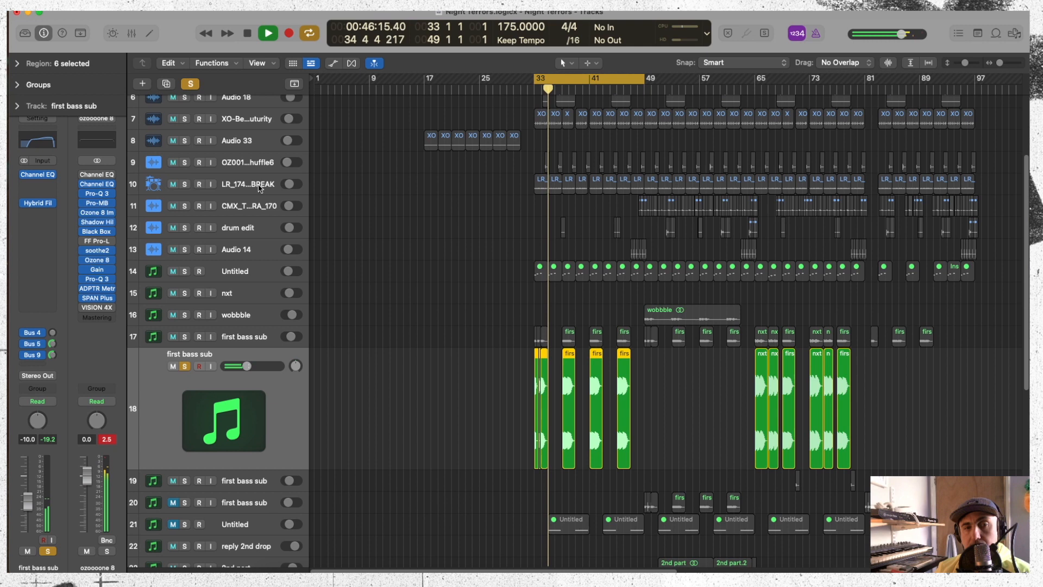
Step: Move the solo to the track 17 first bass sub, check its Bus 5 send and lower its volume to -10.4 dB
left_click(184, 336)
left_click(185, 366)
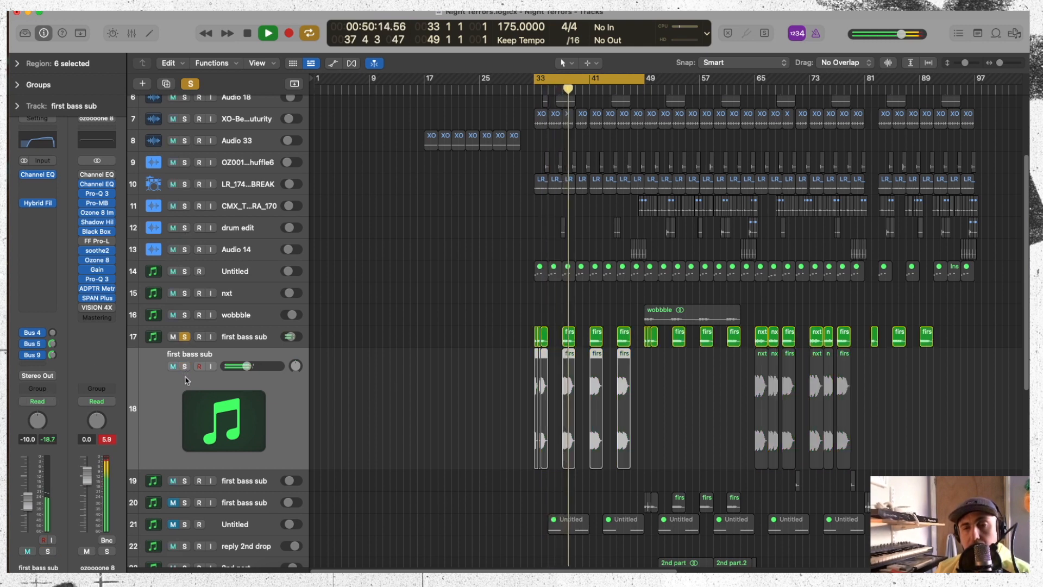
left_click(244, 335)
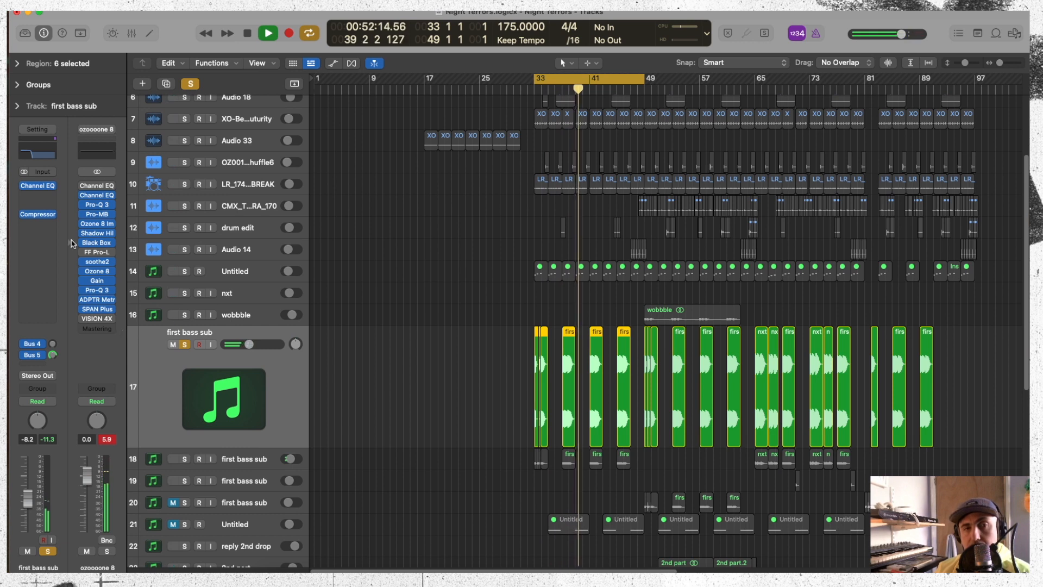
mouse_move(54, 355)
left_mouse_down()
mouse_move(57, 375)
mouse_move(59, 366)
left_mouse_up()
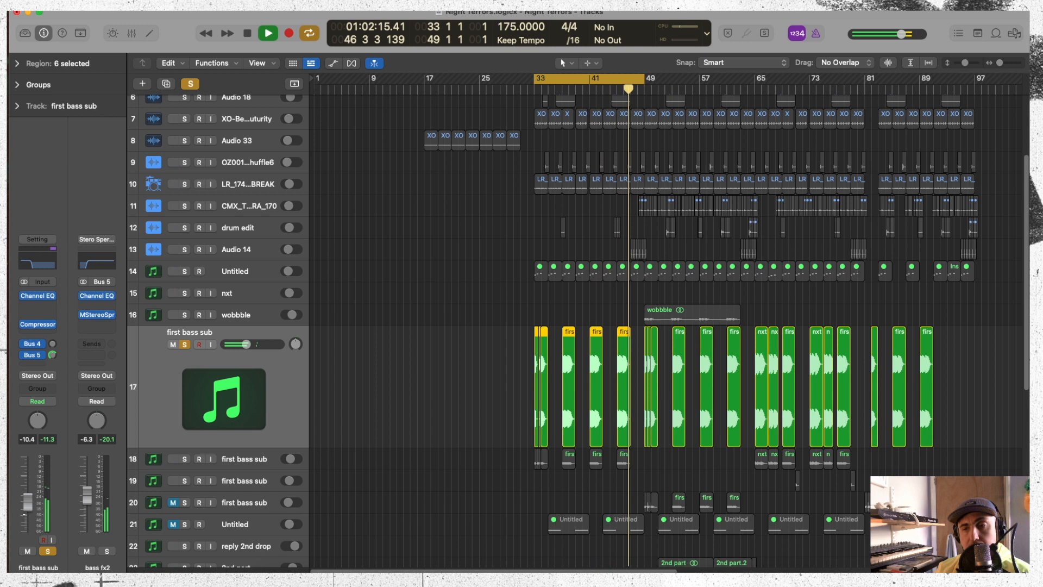
Step: Extend the cycle range to bars 33–65, clear the track 17 first bass sub solo and replay the full mix
left_click_drag(641, 85, 755, 85)
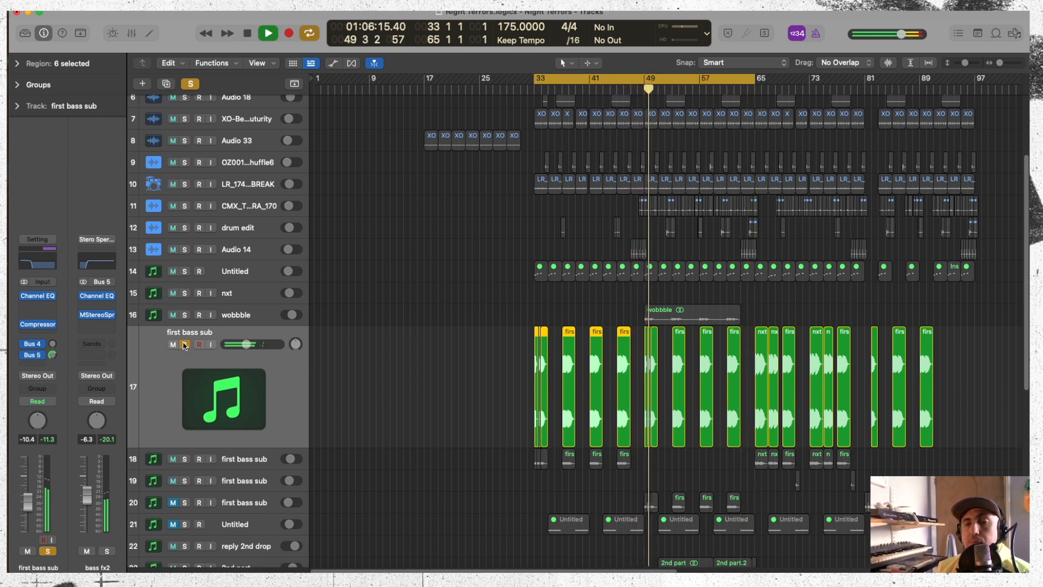
key("space")
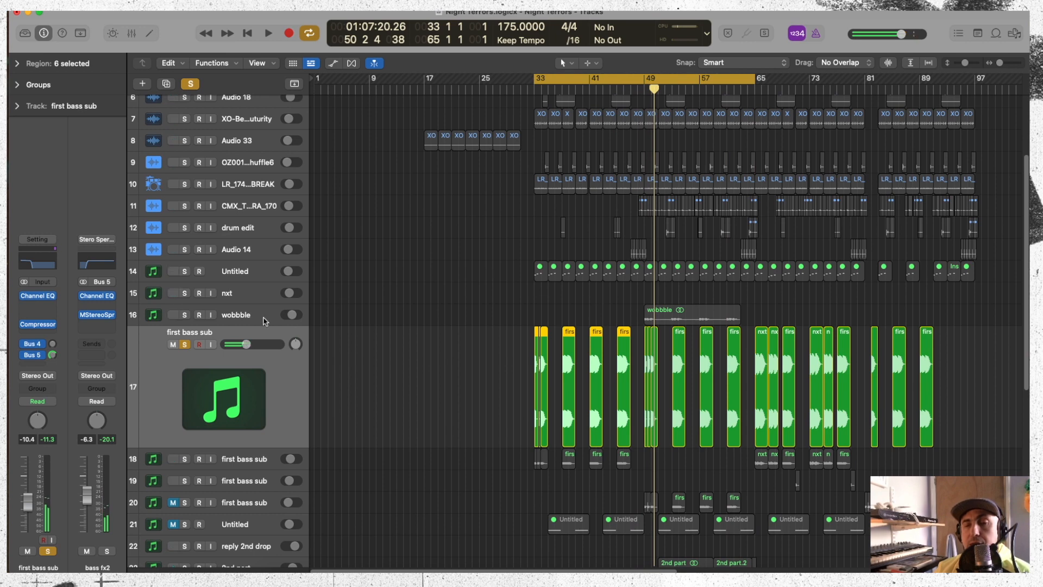
left_click(185, 344)
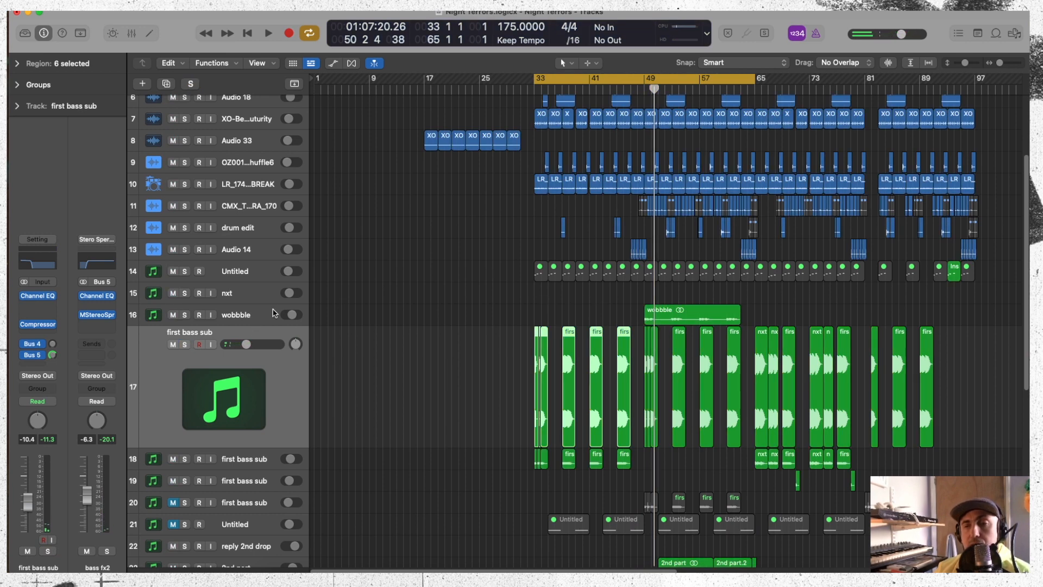
key("space")
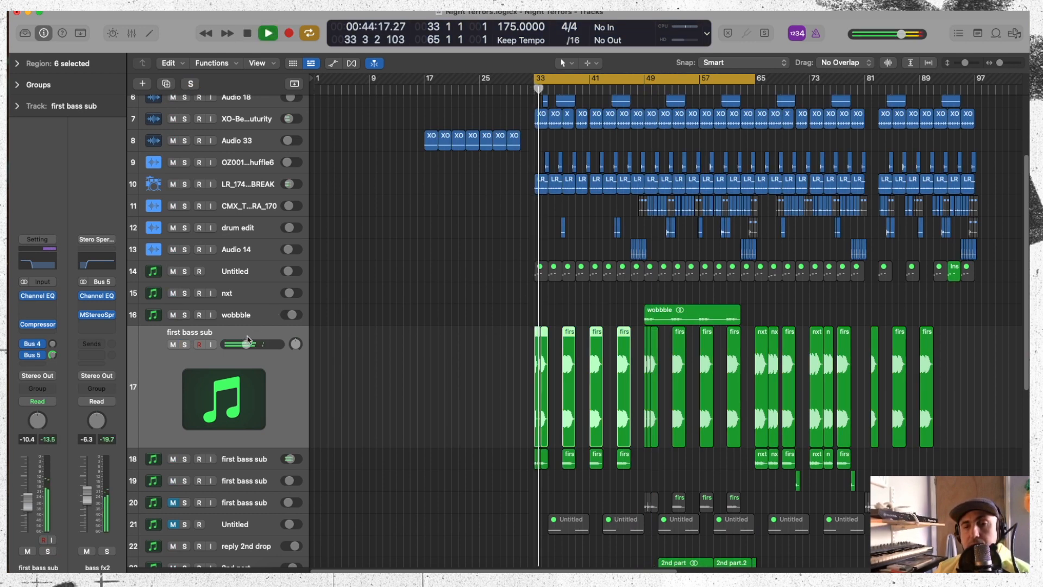
Step: Turn cycling off and briefly audition Audio 24 and reply mids in solo during playback
left_click(644, 82)
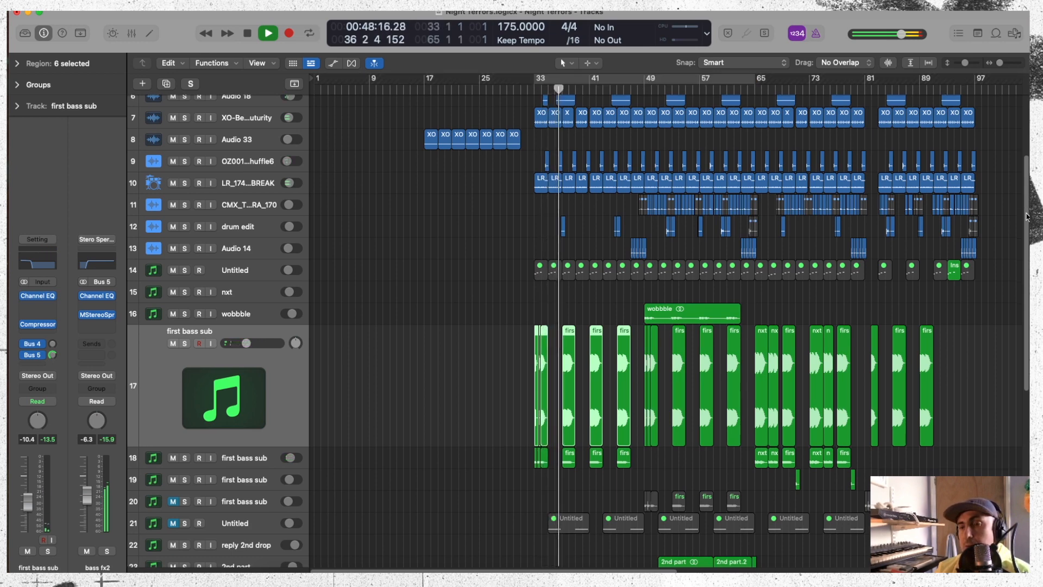
scroll(668, 326, "down", 6)
left_click(243, 270)
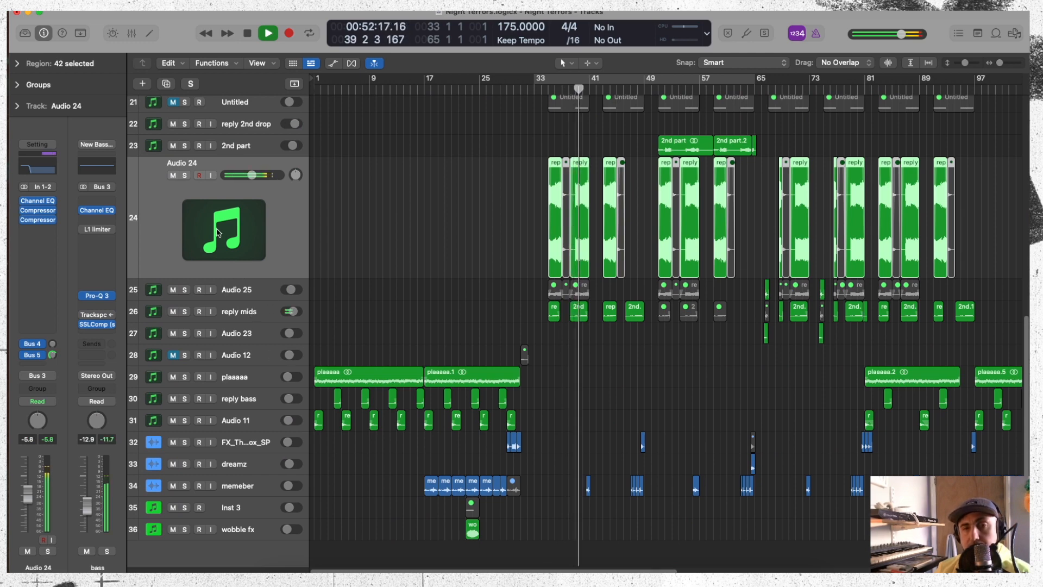
left_click(184, 175)
left_click(184, 175)
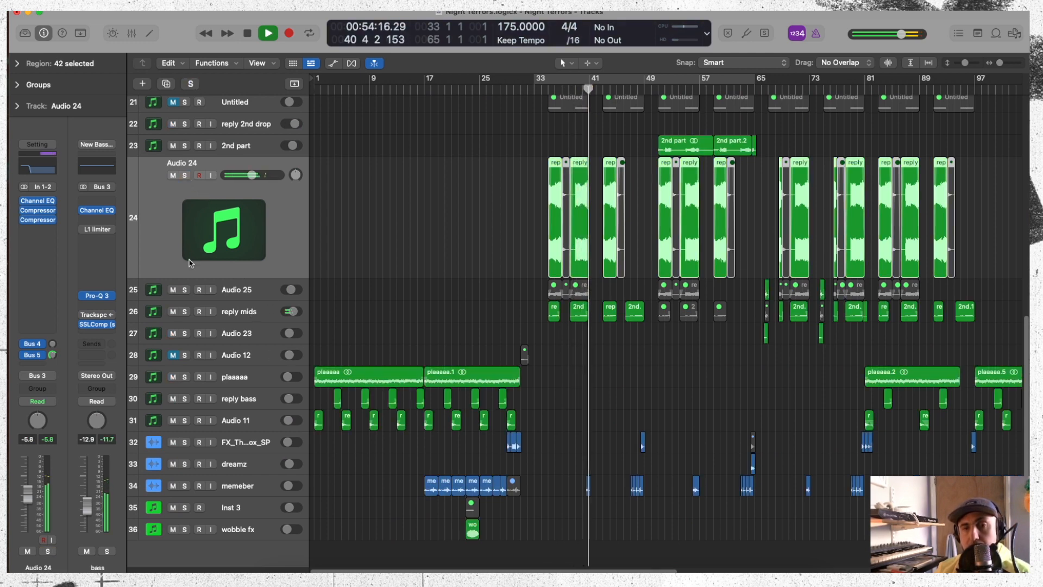
left_click(184, 312)
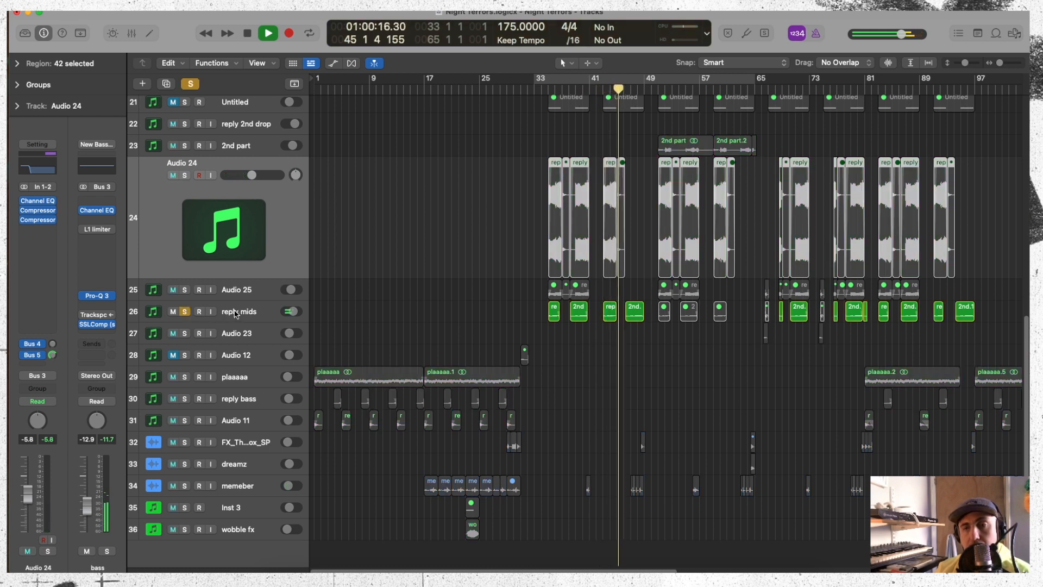
left_click(188, 312)
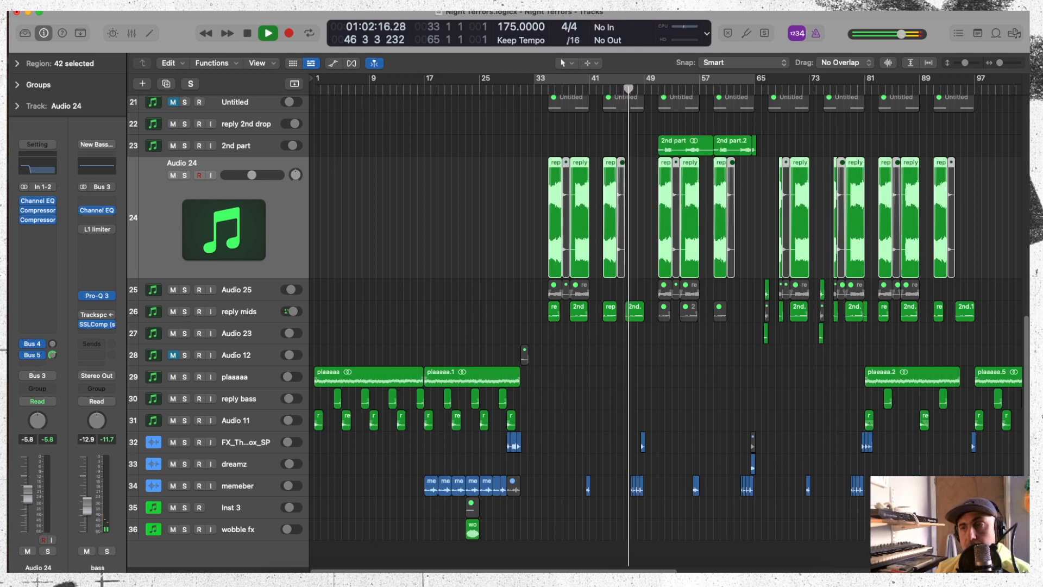
Step: Solo the wobbble track and loop its playback over bars 49–57
left_click_drag(1025, 329, 997, 191)
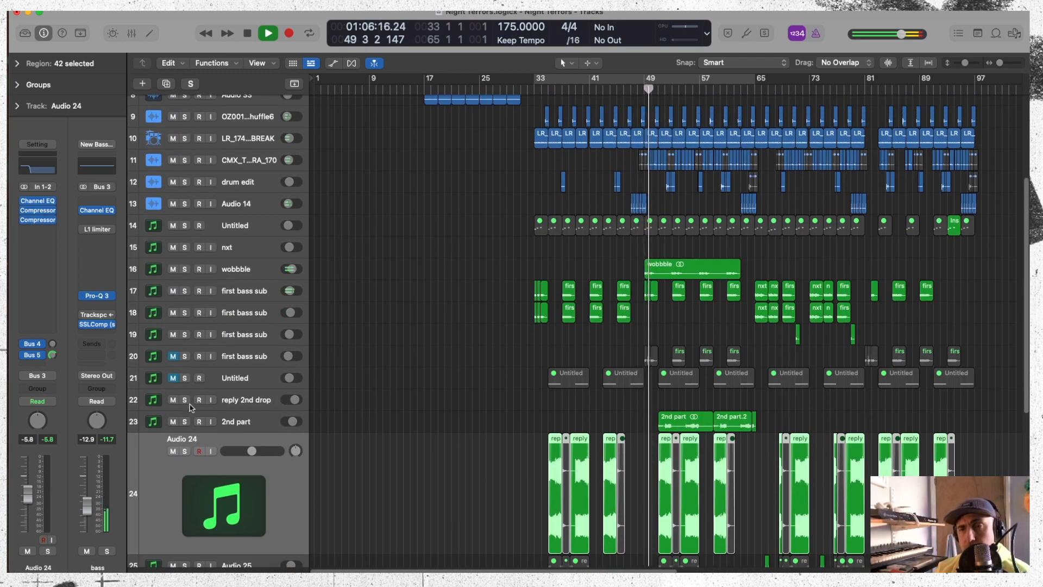
left_click(185, 270)
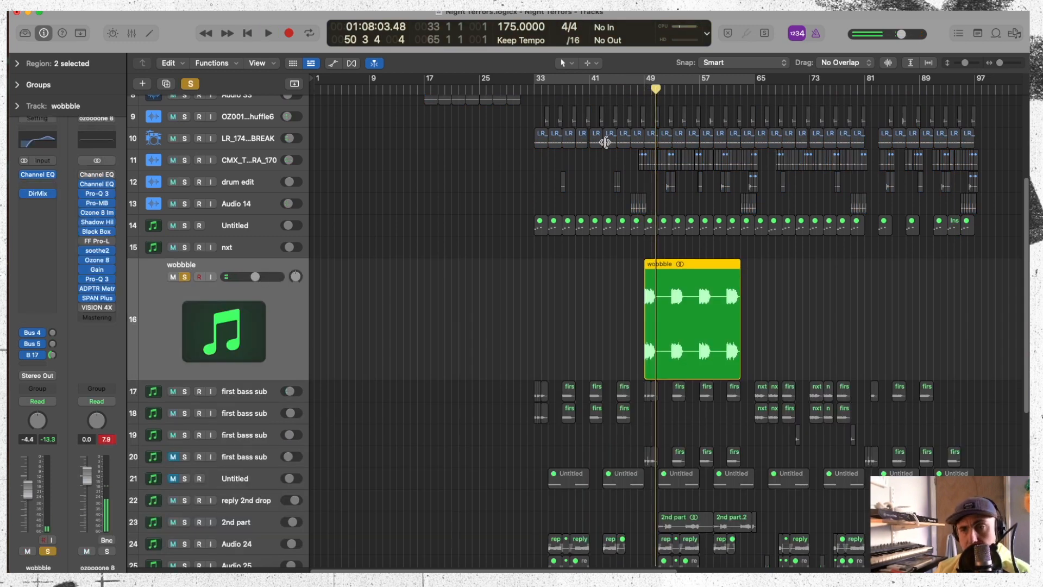
left_click(647, 82)
left_click_drag(646, 79, 701, 87)
key("space")
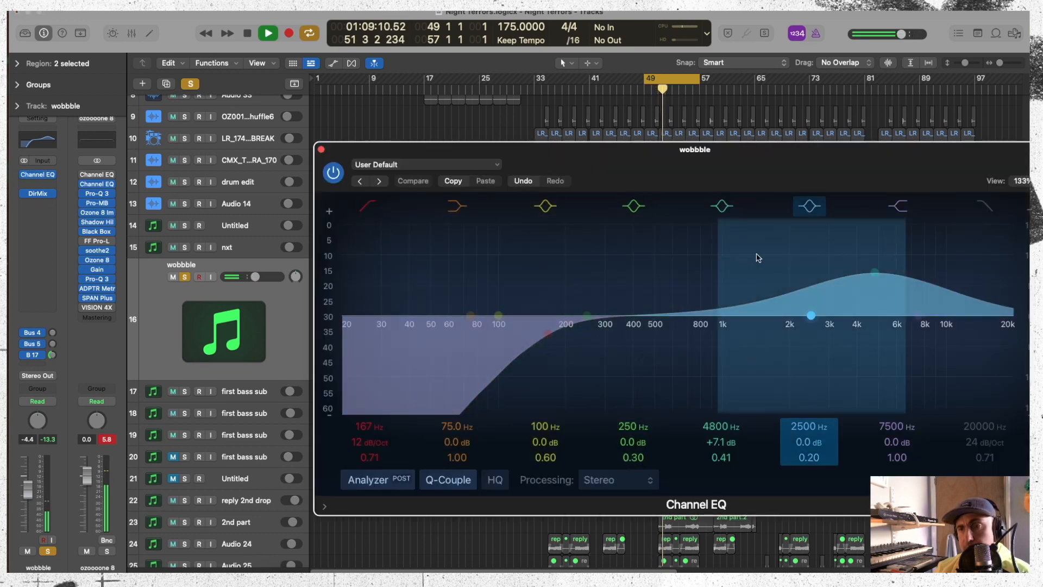
Step: Lower wobbble's high-mid Channel EQ boost to +0.2 dB at 3740 Hz, close the EQ and clear the track's solo
left_click_drag(874, 273, 855, 309)
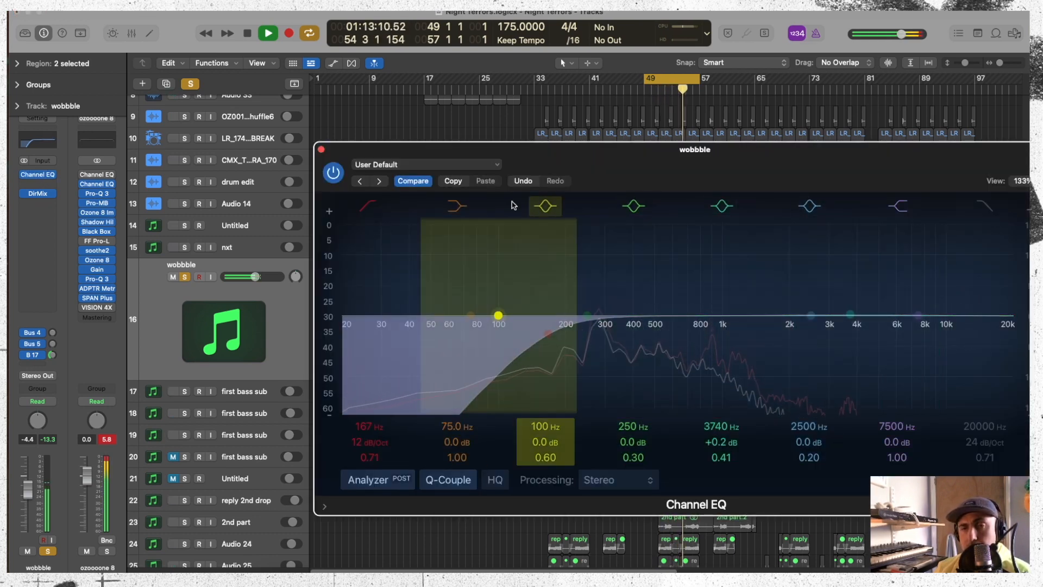
left_click(321, 149)
left_click(185, 276)
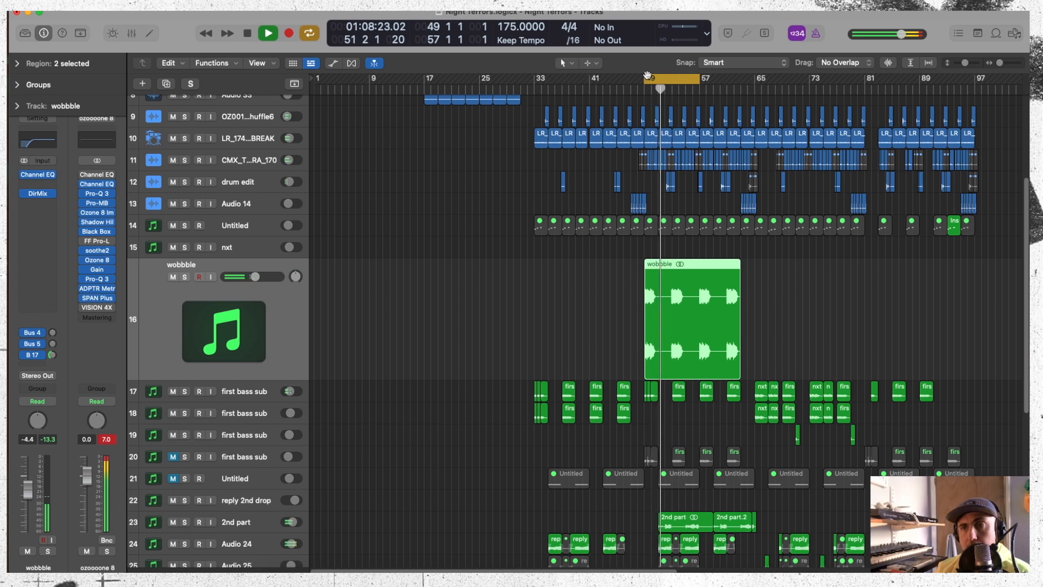
Step: Extend the cycle range back to bar 33 and toggle the solo on Audio 24 during playback
left_click_drag(646, 77, 535, 78)
left_click_drag(1023, 208, 1028, 317)
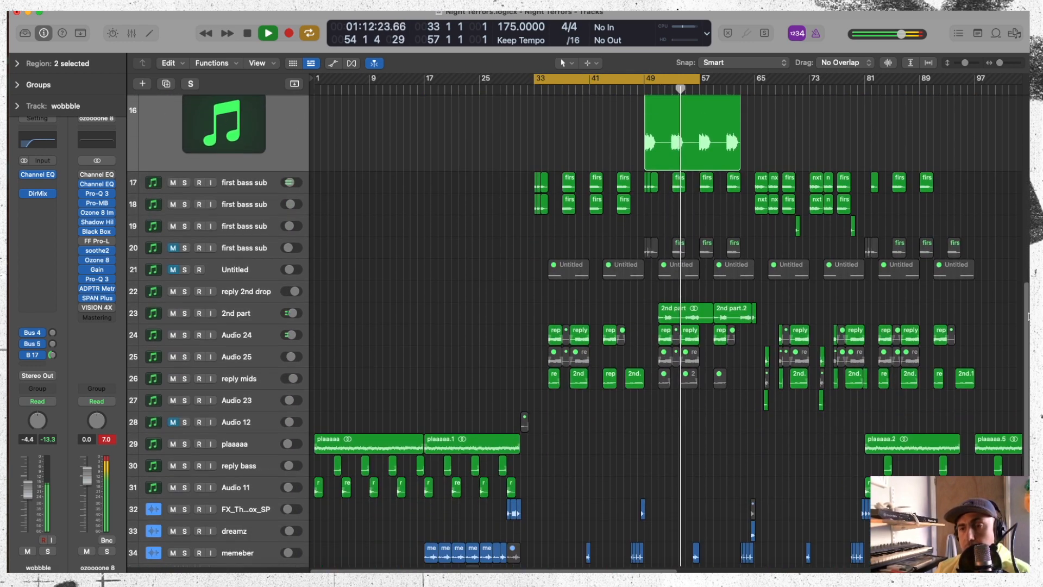
left_click(186, 334)
left_click(185, 334)
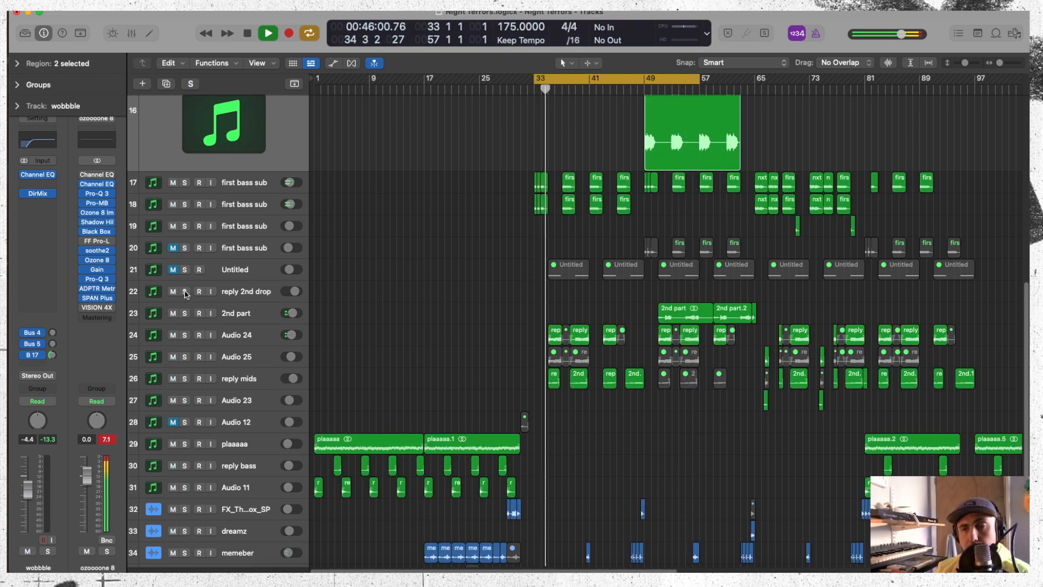
Step: Jump playback to bar 49, audition the 2nd part track in solo, and stop with its solo cleared
left_click(647, 90)
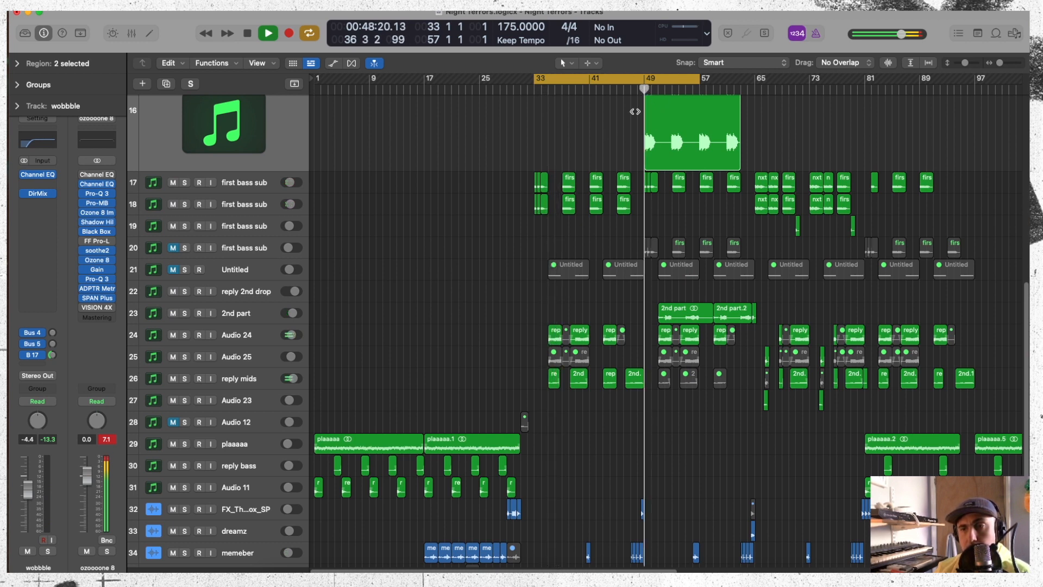
left_click(185, 313)
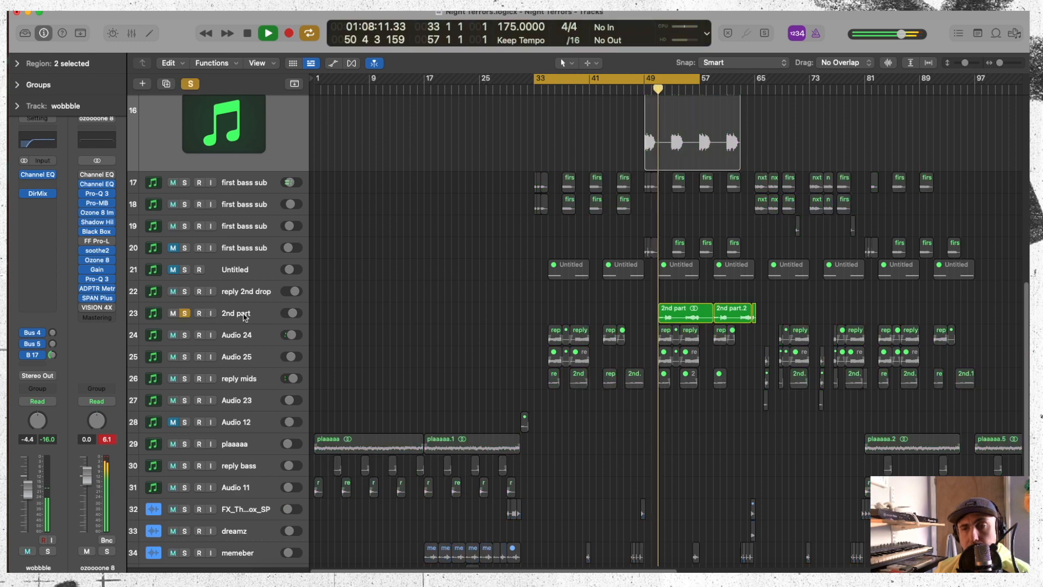
left_click(185, 314)
key("space")
key("space")
key("space")
Step: Select the 2nd part track and set the cycle range to bars 33–73
left_click(237, 316)
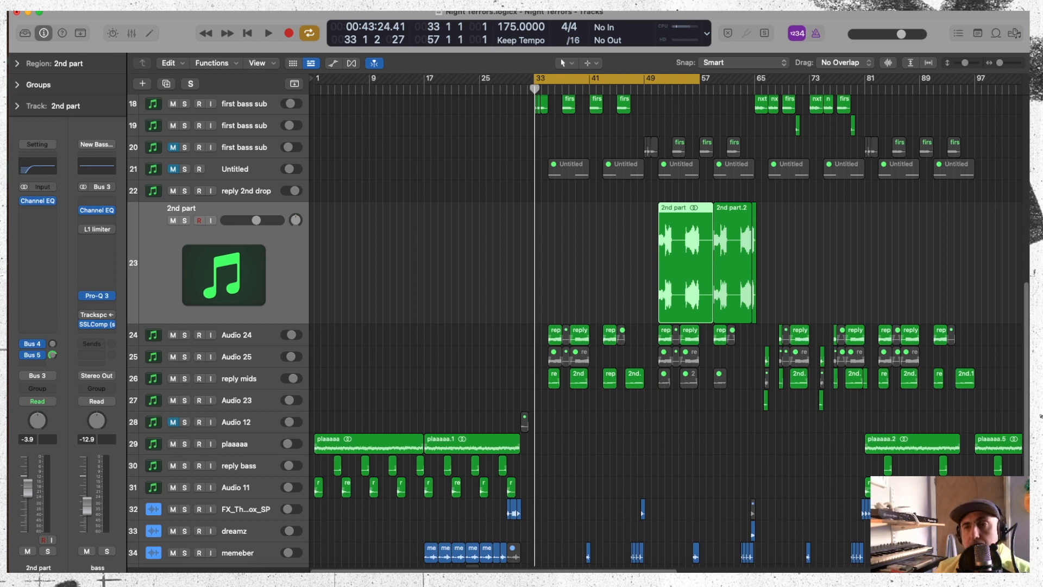
left_click(650, 76)
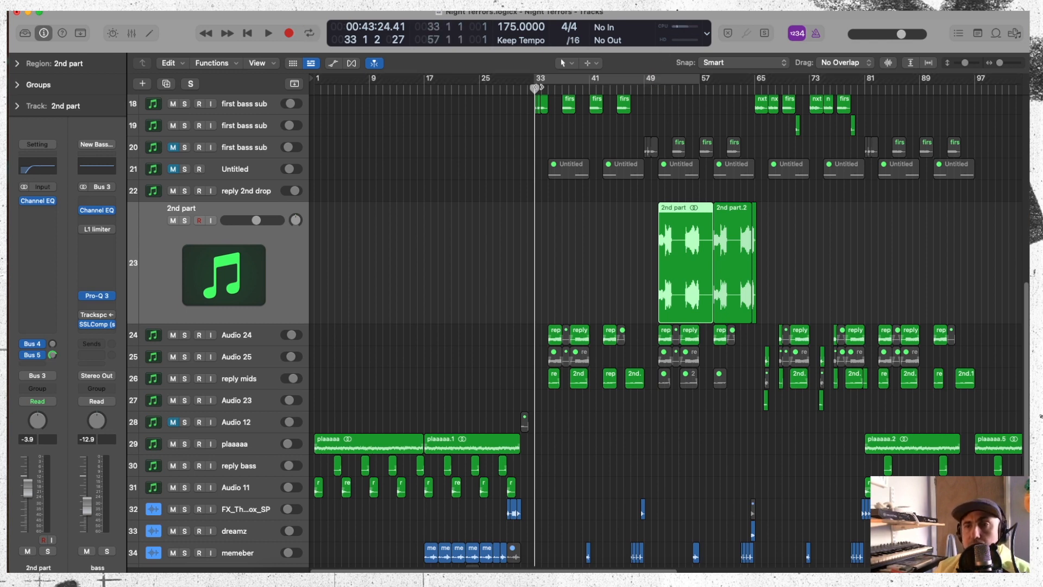
left_click_drag(534, 85, 812, 110)
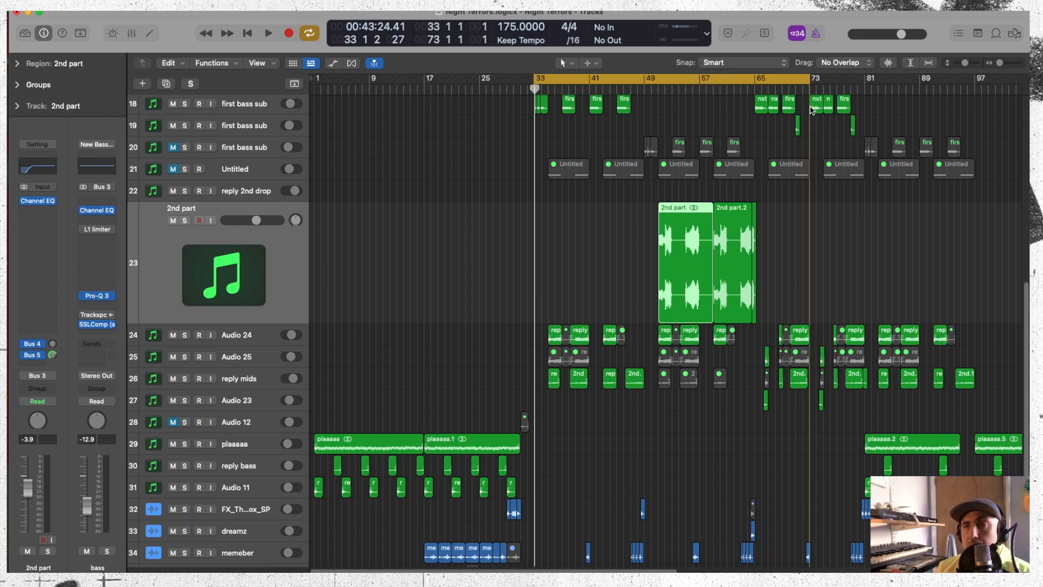
Step: Play the drop from about bar 56 and set the cycle range to bars 65–81
left_click(702, 88)
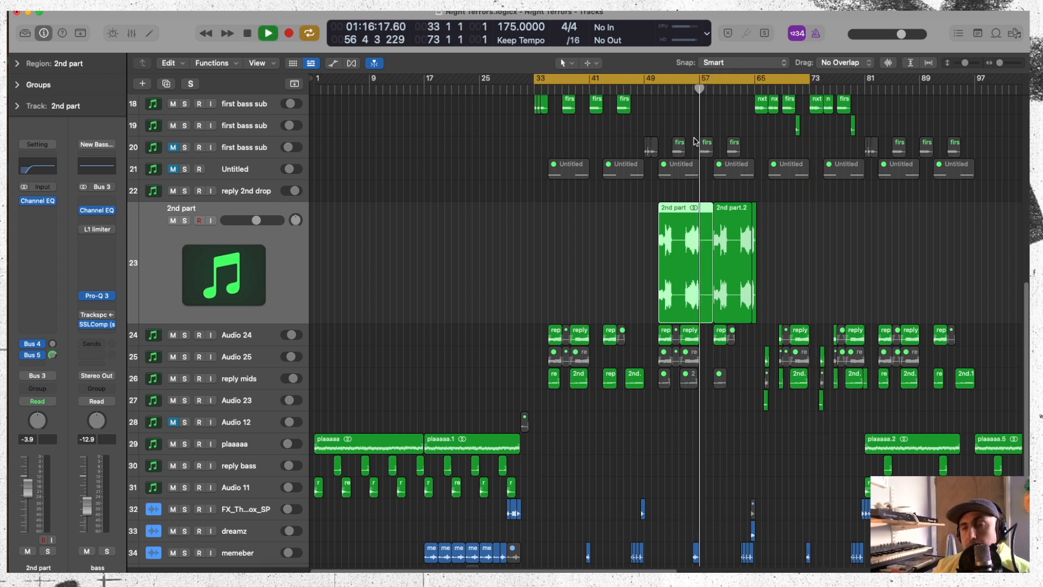
left_click(813, 273)
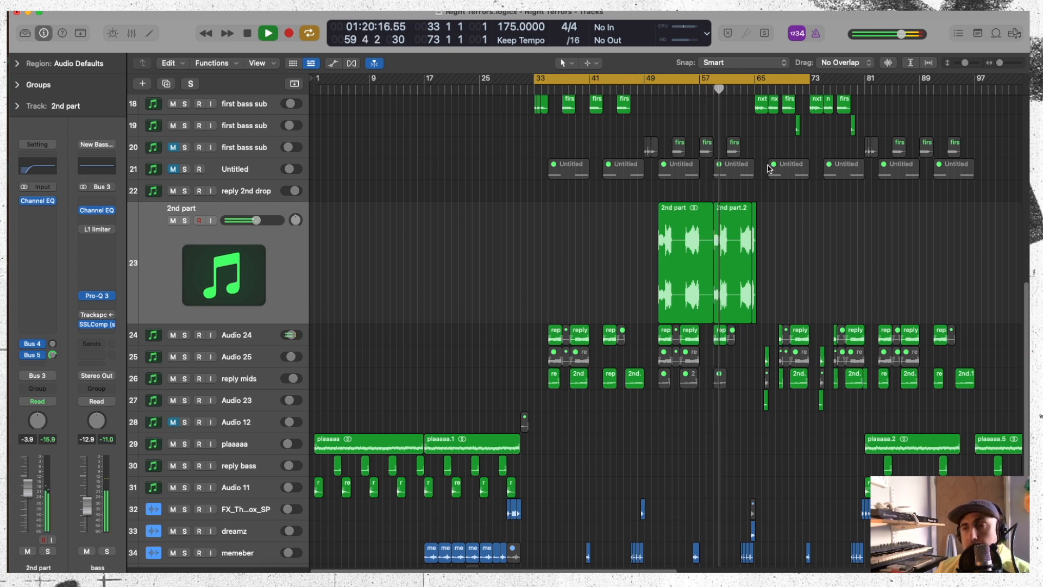
left_click_drag(755, 79, 868, 107)
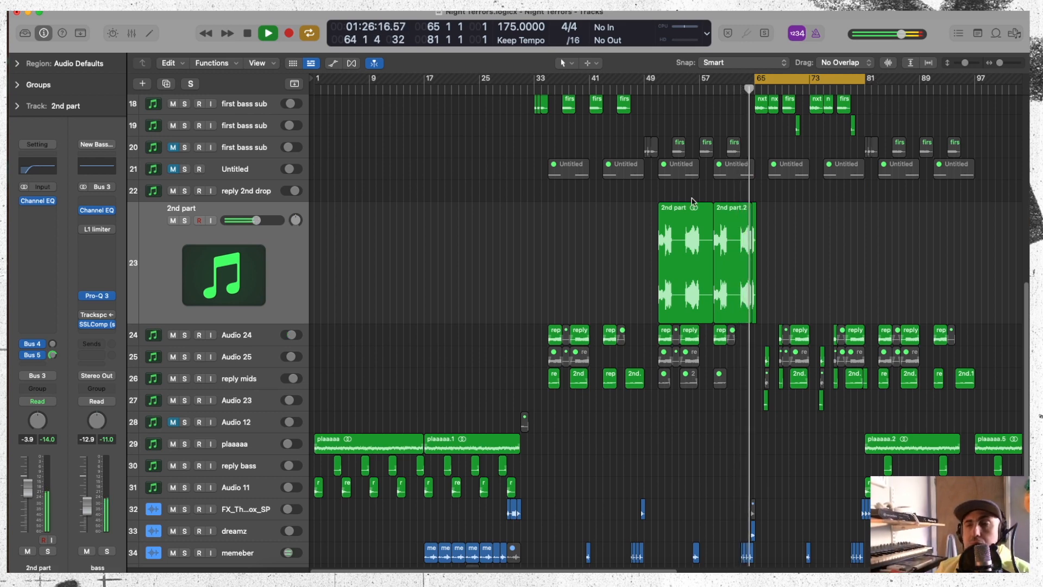
Step: Select the first bass sub on track 18 and delete the short region near bar 71 on track 19
left_click(258, 102)
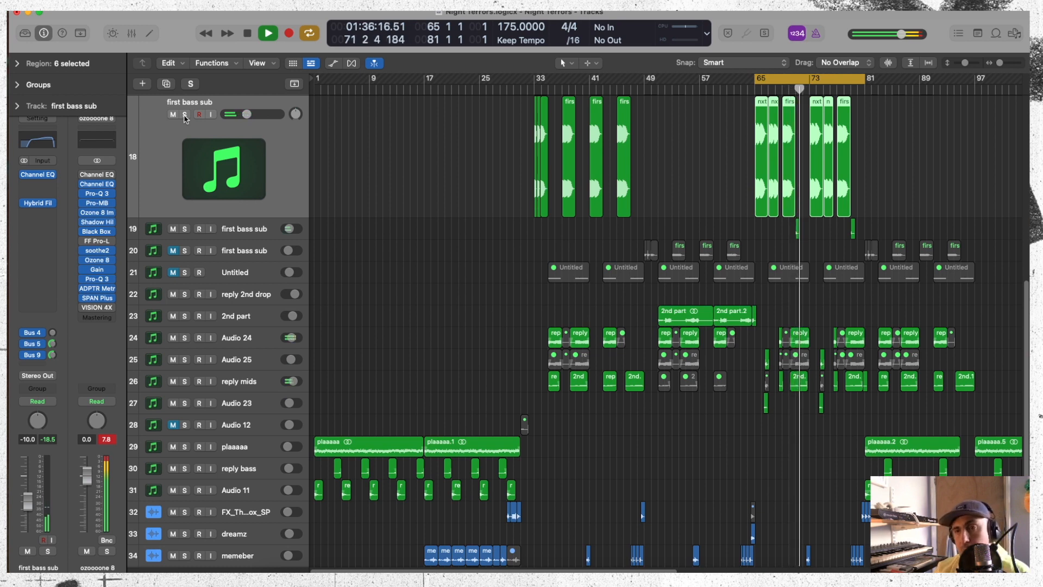
left_click(798, 233)
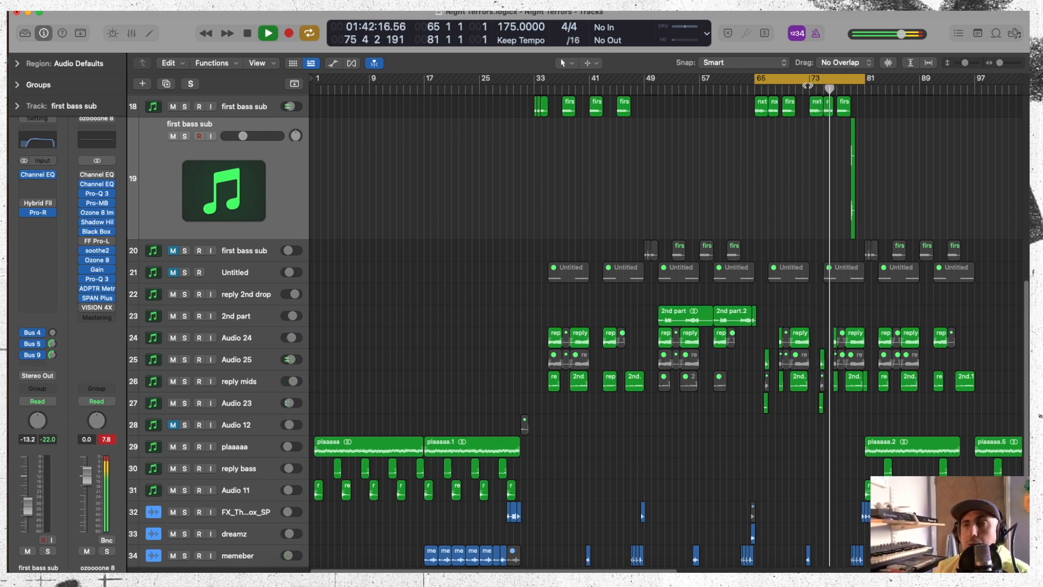
Step: Turn cycling off, return the playhead to bar 65, then solo and select the first bass sub on track 17
left_click(863, 79)
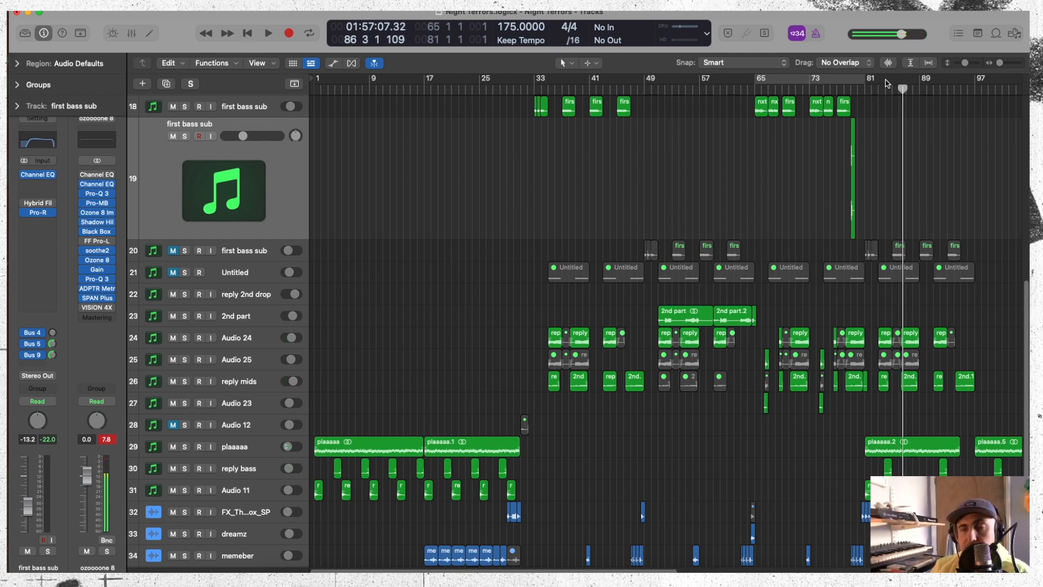
left_click(752, 91)
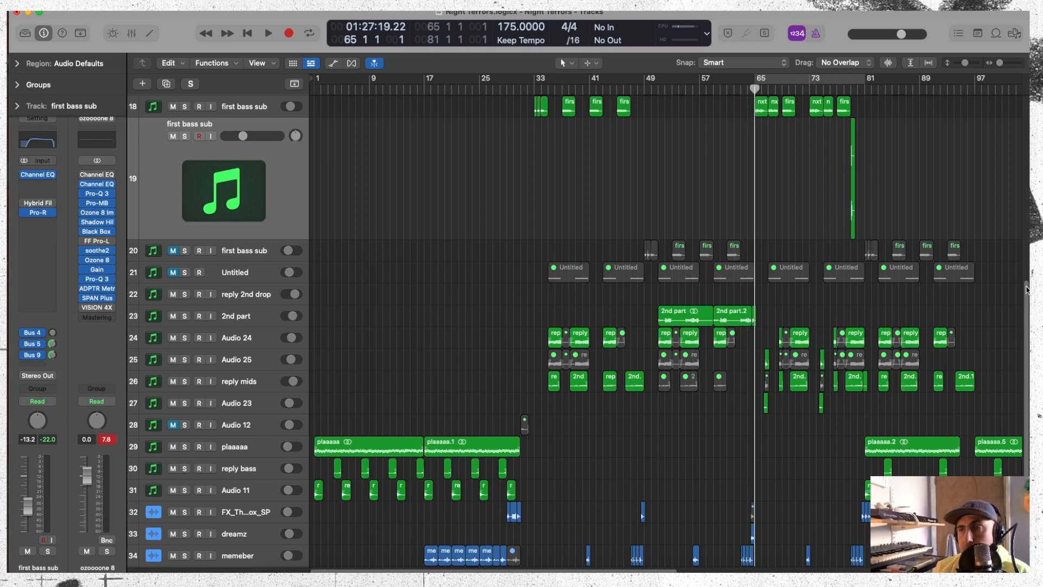
scroll(951, 219, "up", 5)
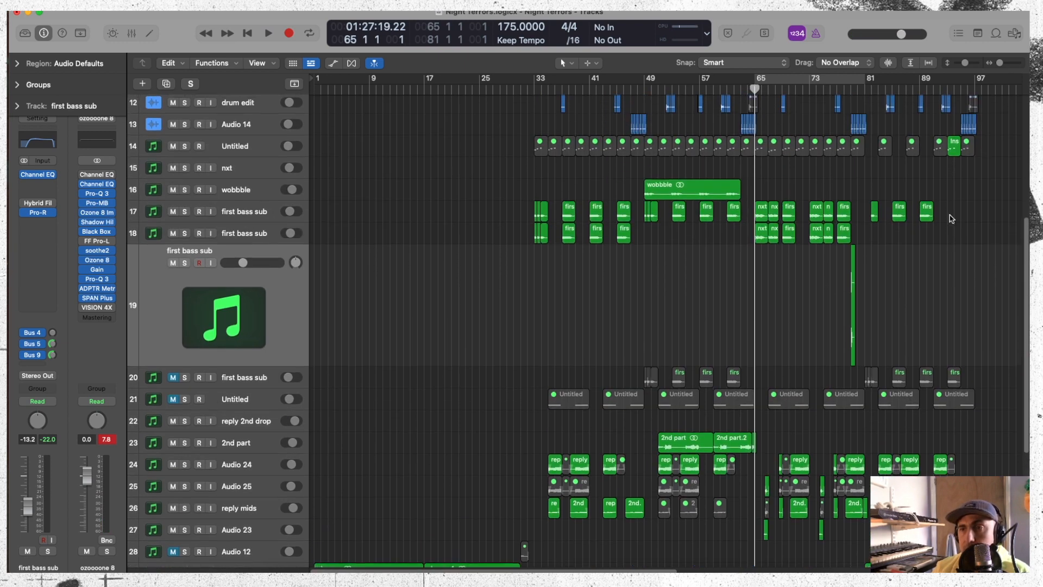
left_click(185, 211)
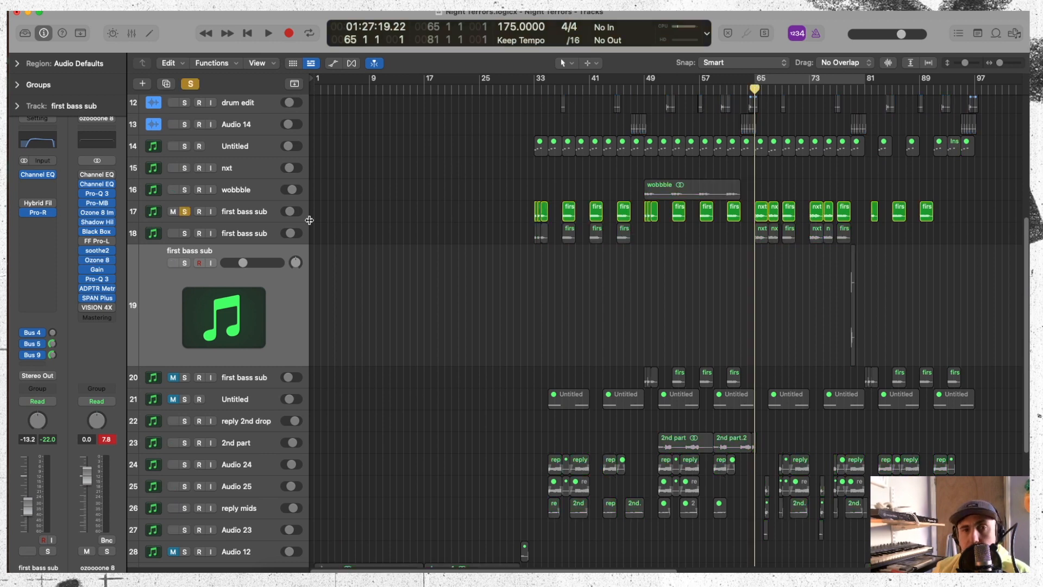
left_click(243, 216)
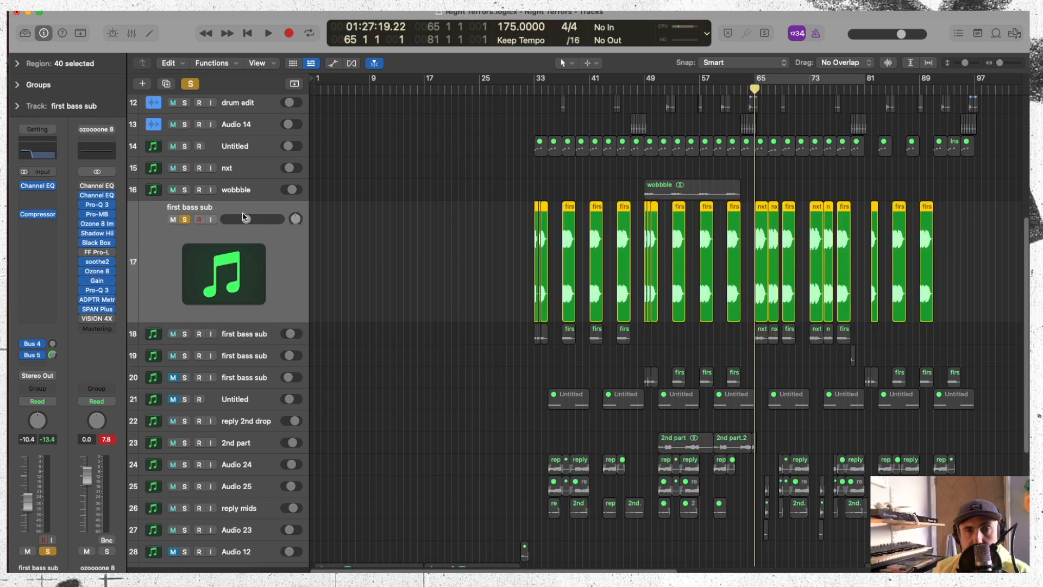
Step: Move the solo to the first bass sub on track 18, audition it from bar 65 and clear its solo
left_click(251, 336)
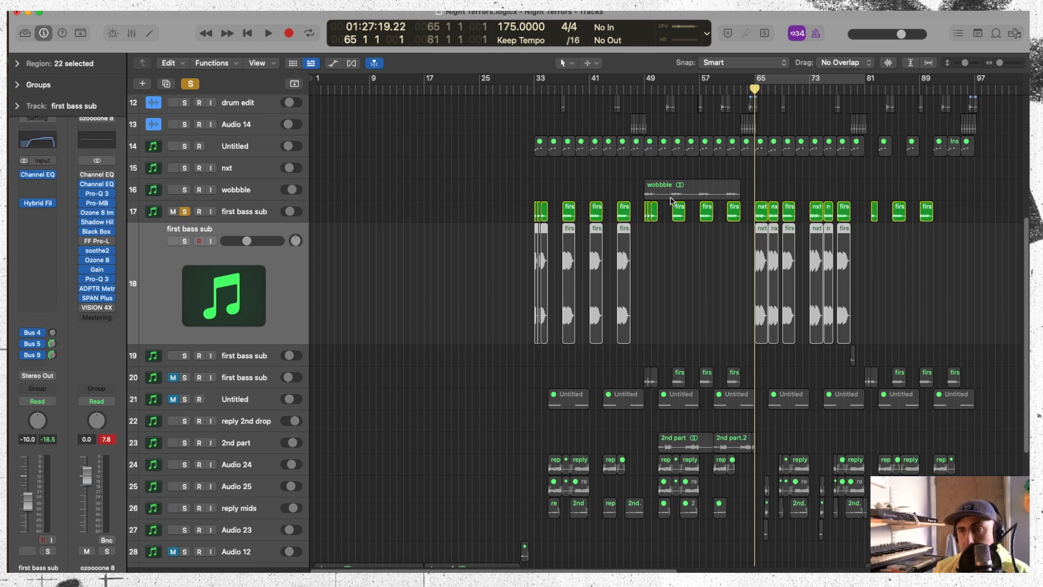
left_click(184, 241)
left_click(184, 212)
key("shift+space")
left_click(756, 86)
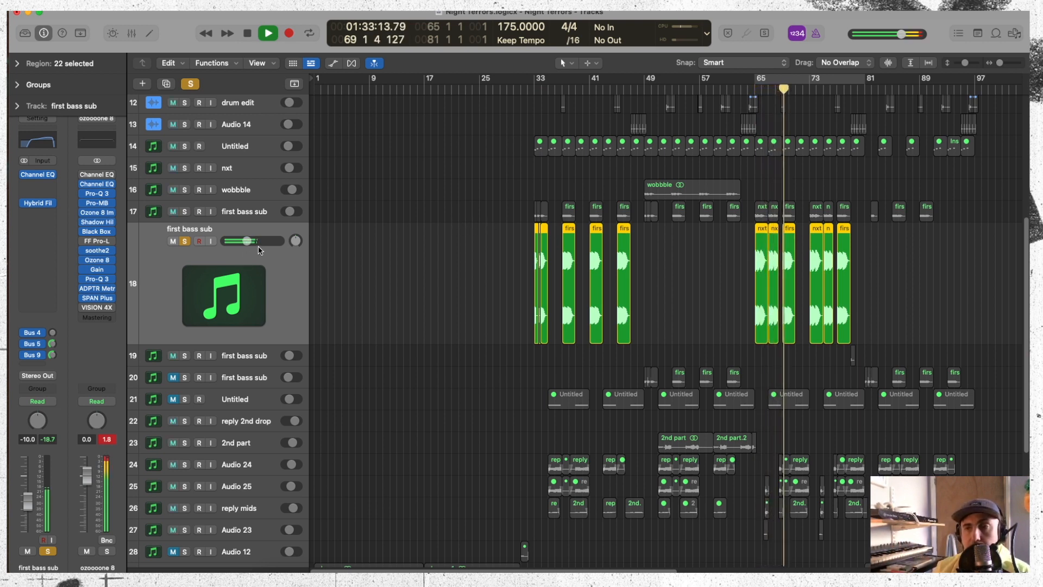
left_click(185, 241)
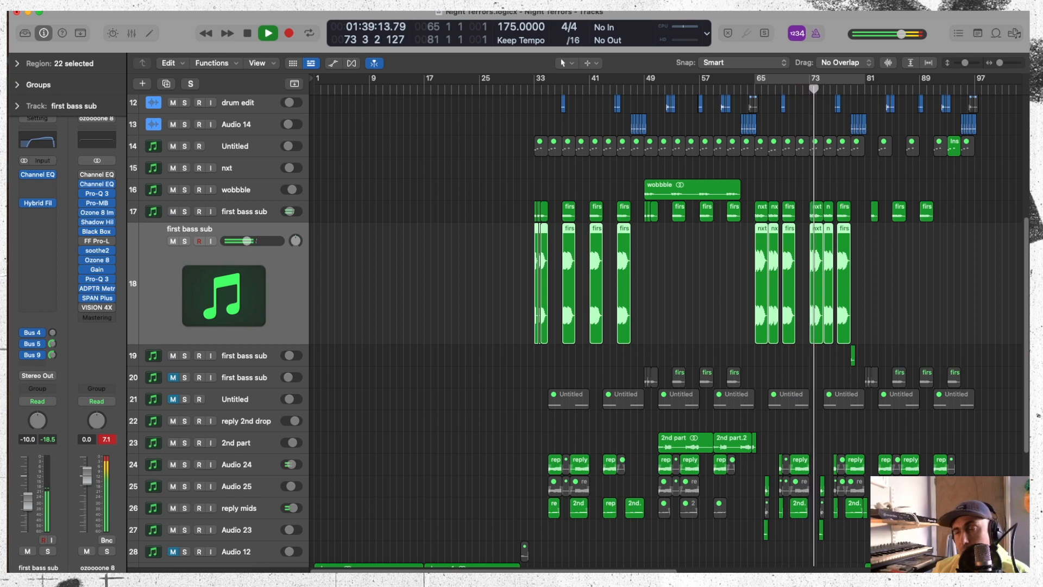
Step: Review the arrangement through the second drop, then set the cycle range to bars 97–113 and play it
scroll(1025, 239, "up", 2)
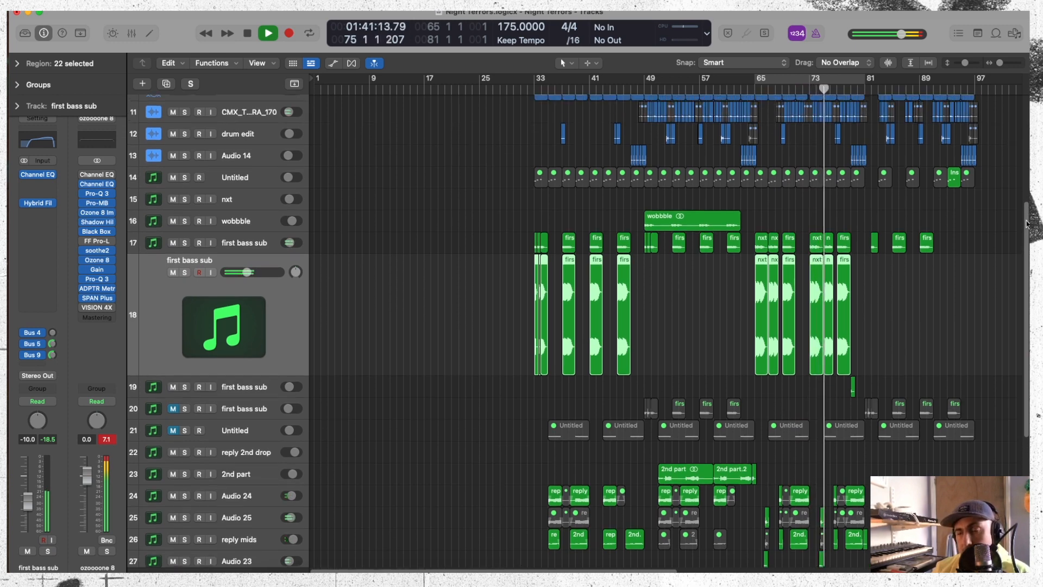
left_click_drag(998, 64, 992, 62)
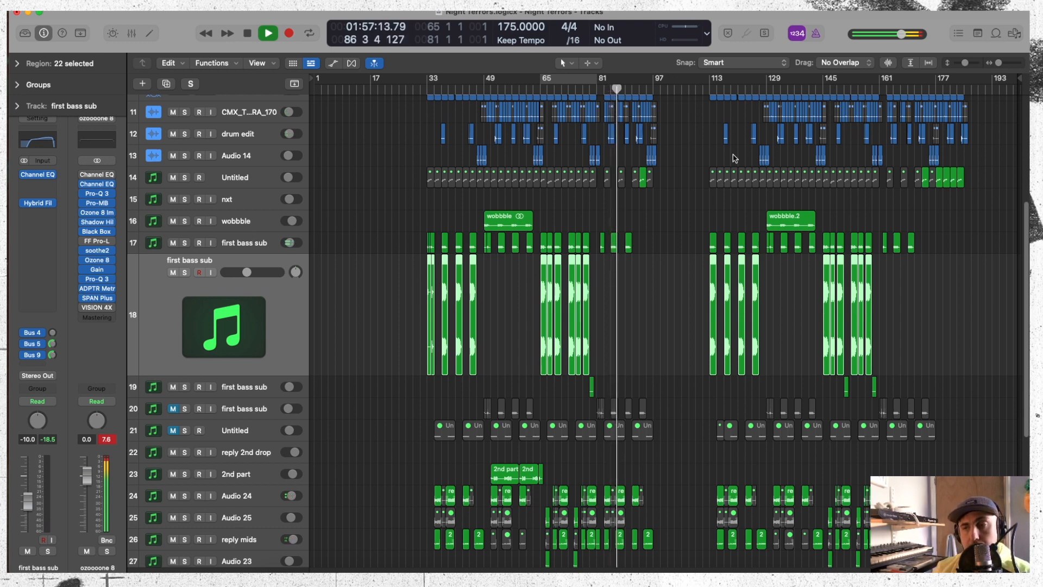
scroll(253, 370, "down", 10)
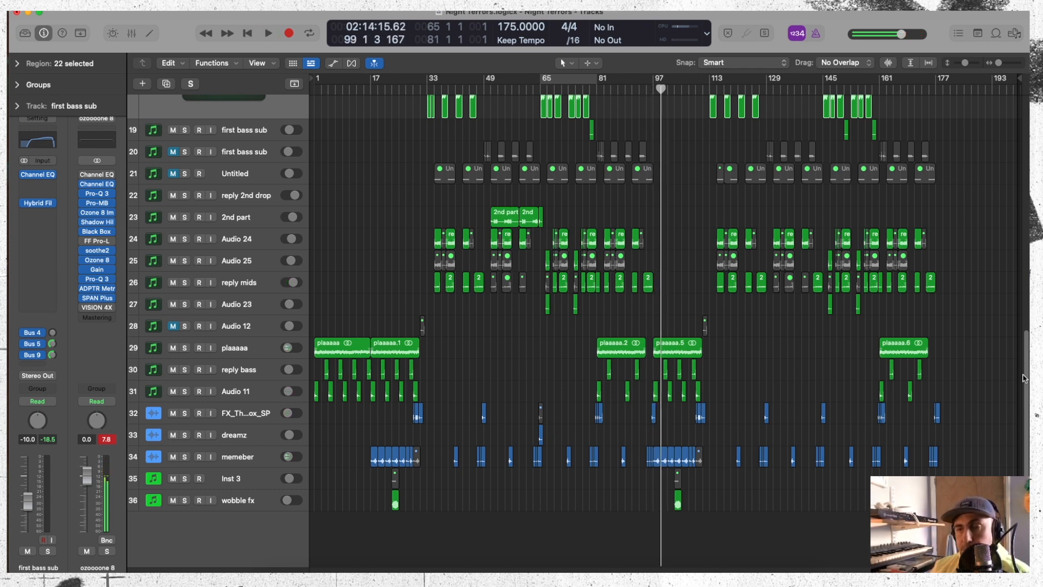
left_click_drag(1023, 378, 988, 149)
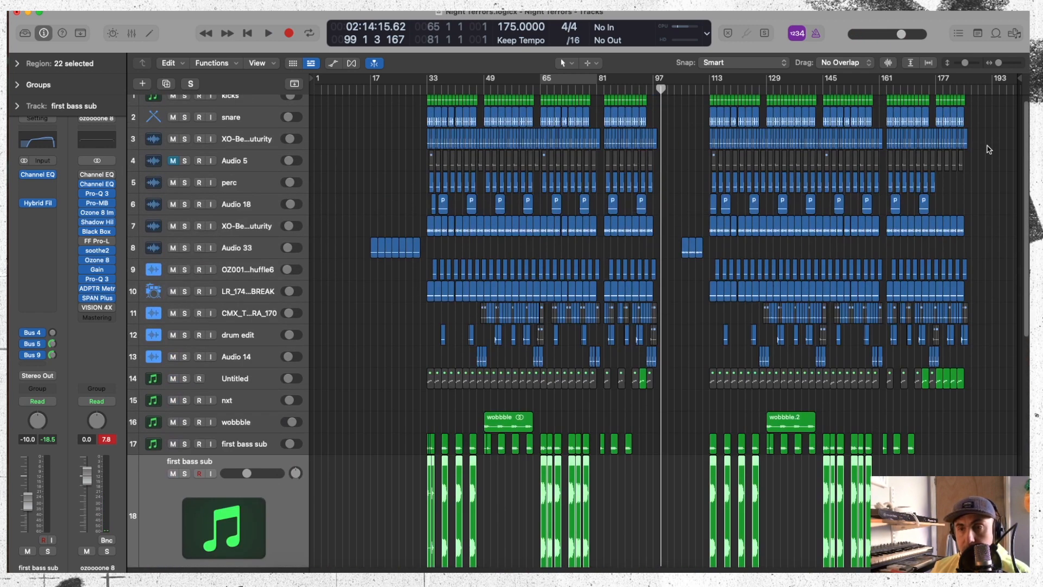
left_click_drag(653, 80, 713, 104)
key("space")
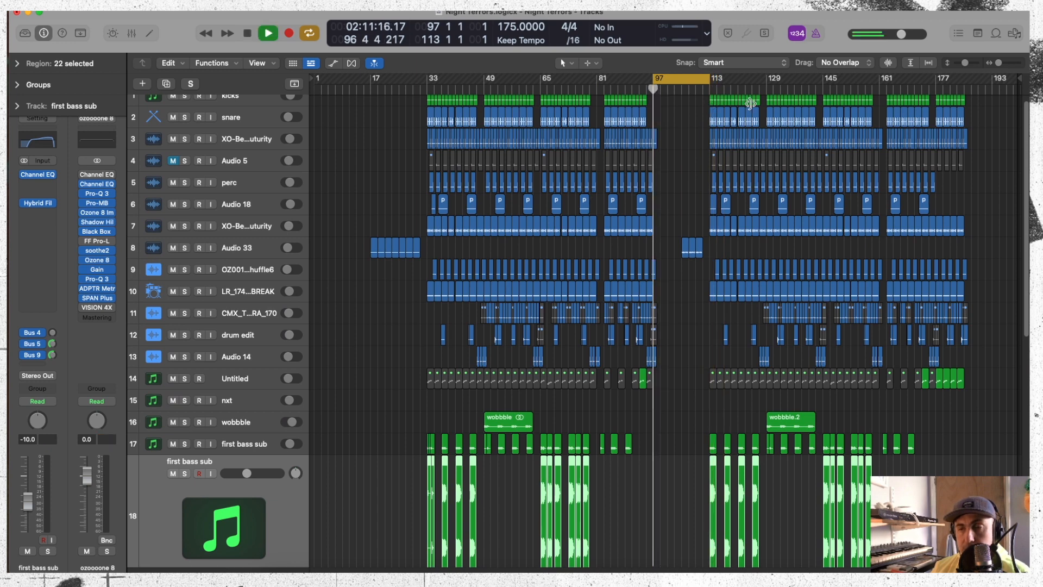
Step: Select the memeber vocal track during playback, listen to its part in the breakdown, and stop
left_click_drag(1022, 140, 1008, 442)
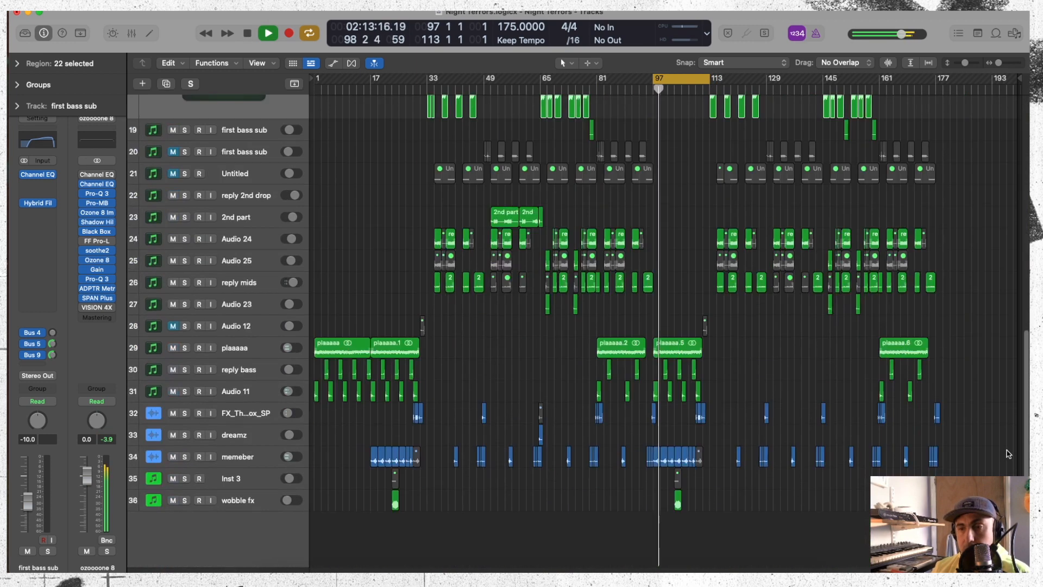
left_click(261, 457)
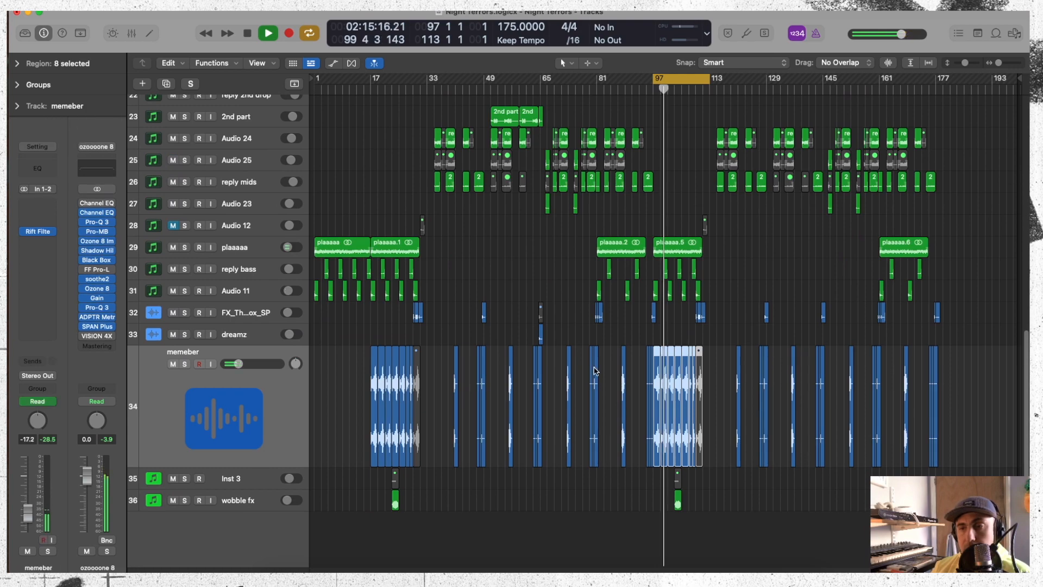
mouse_move(1024, 367)
left_mouse_down()
mouse_move(1027, 146)
mouse_move(1028, 358)
left_mouse_up()
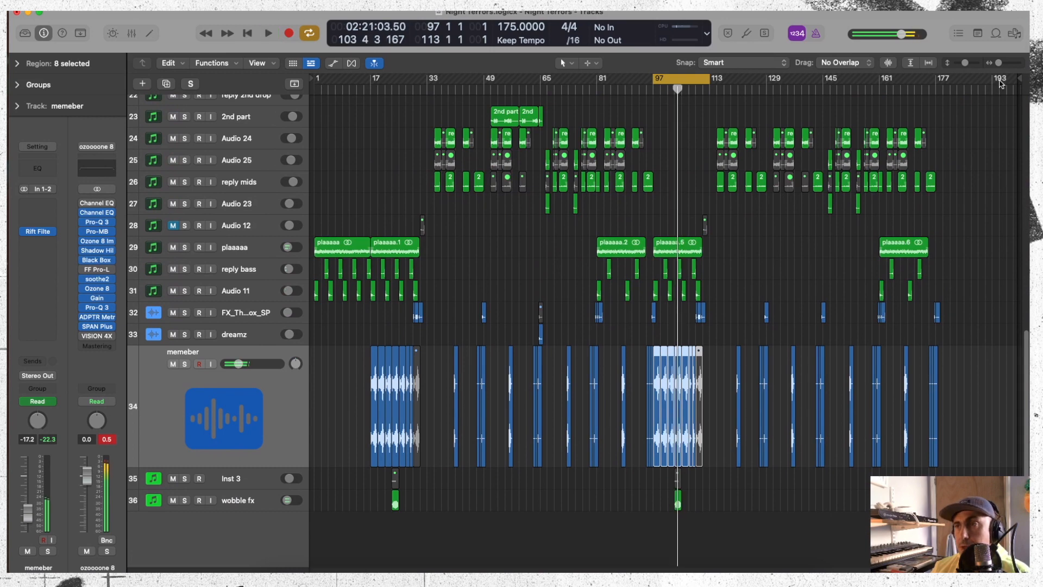
Step: Set the cycle range to bars 109–113 and audition the end of the breakdown
left_click(1005, 63)
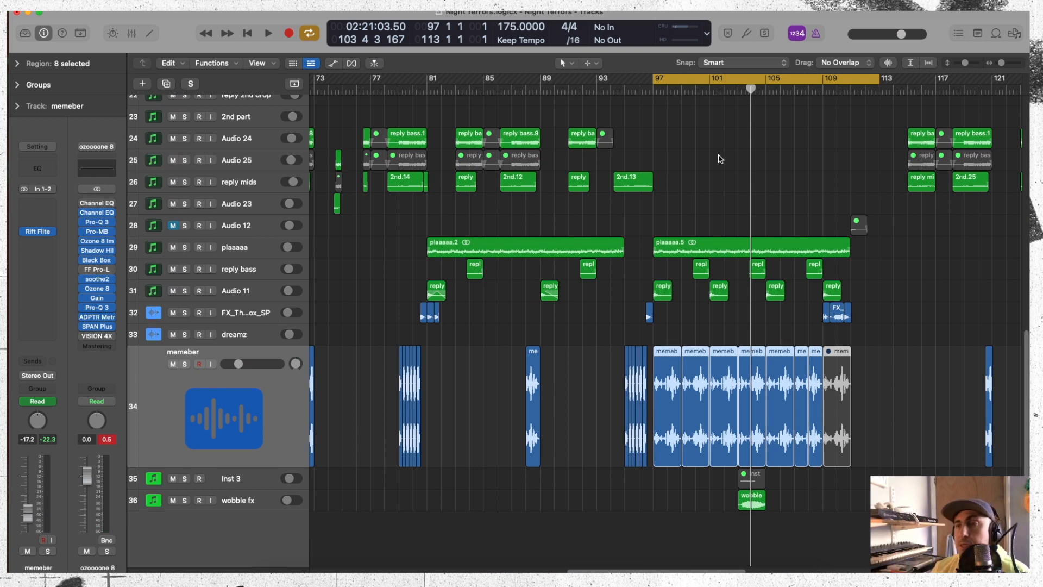
key("super+Right")
mouse_move(624, 570)
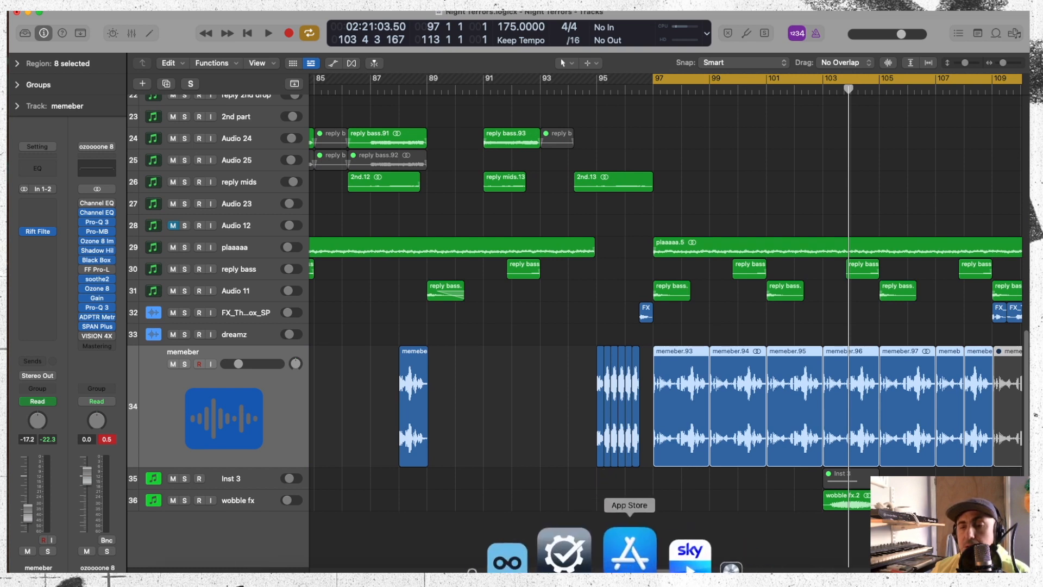
scroll(615, 570, "right", 10)
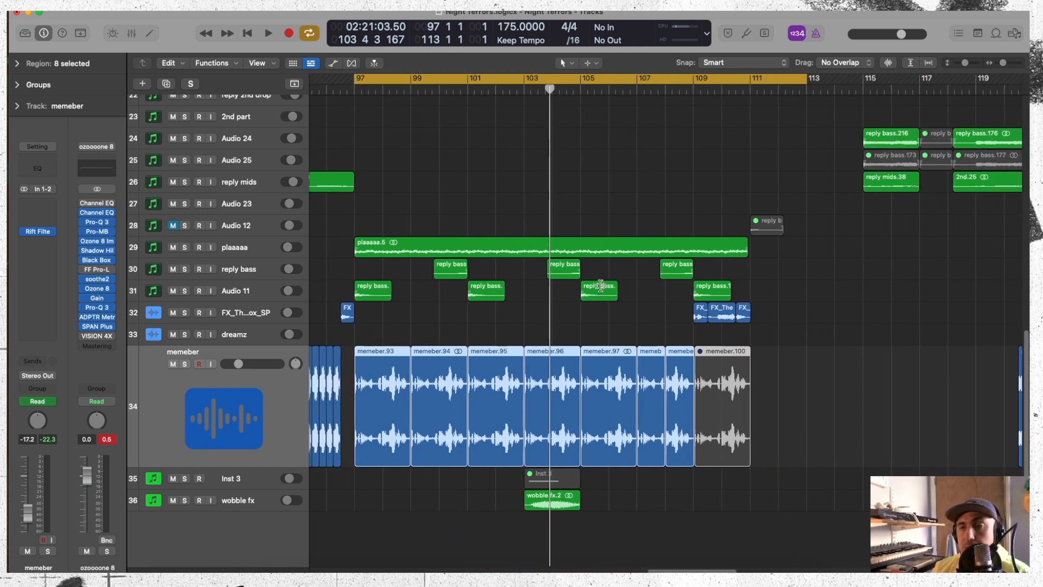
left_click_drag(694, 79, 806, 82)
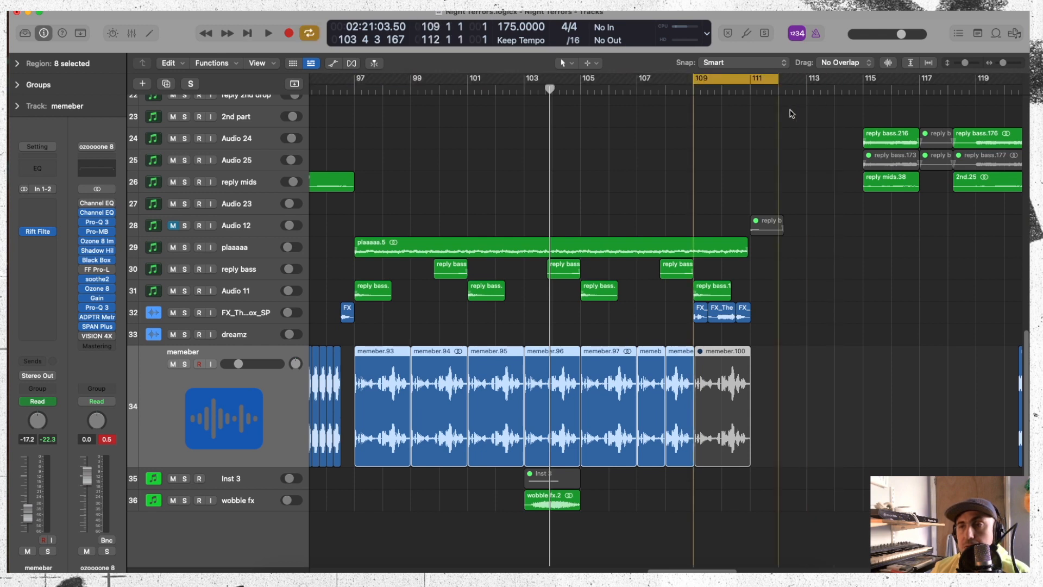
key("space")
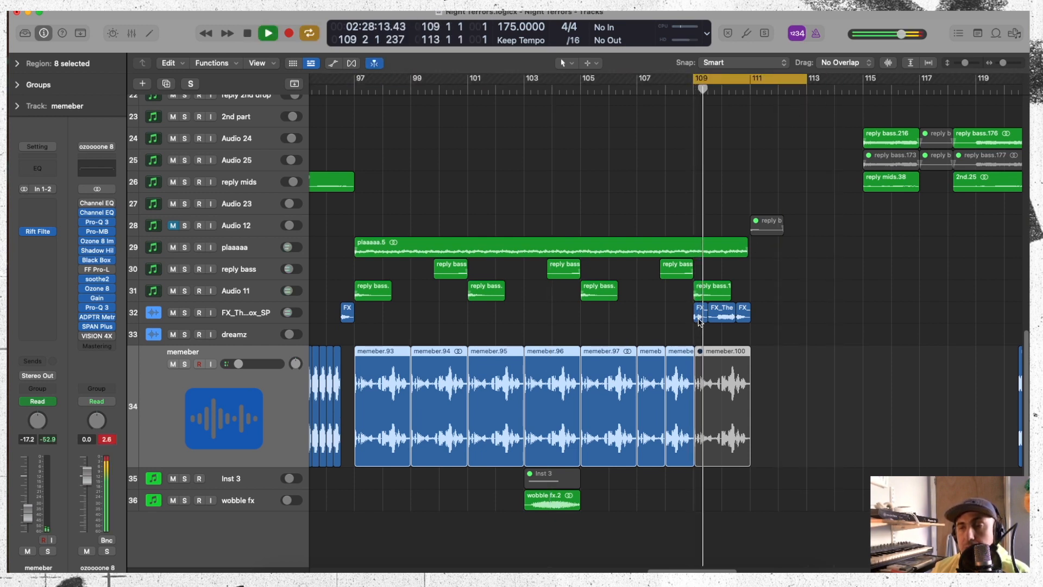
key("space")
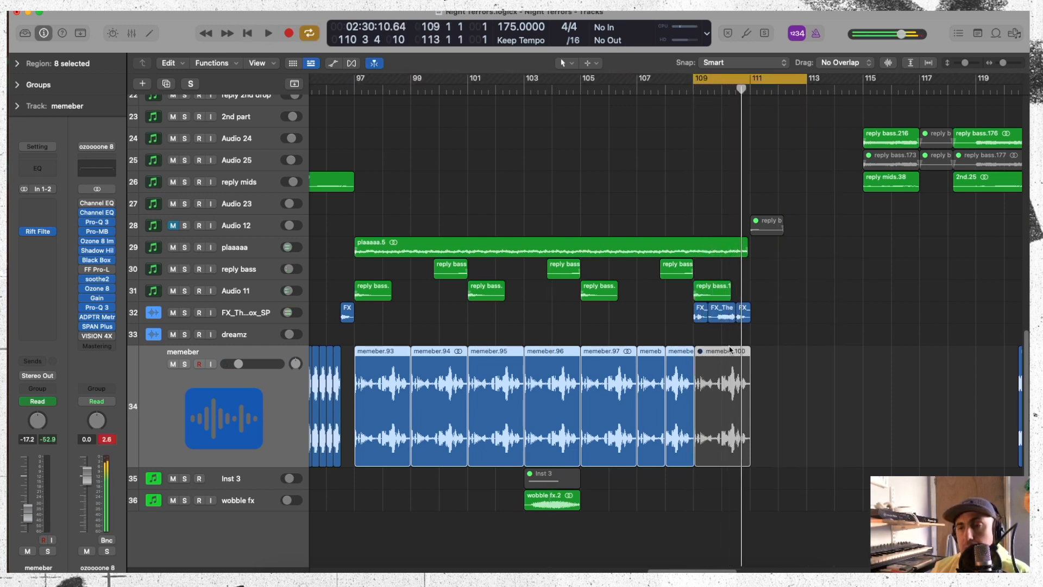
Step: Narrow the cycle range to bars 110–112 and audition the vocal effect before the second drop
key("super+Right")
key("super+Right")
key("super+Right")
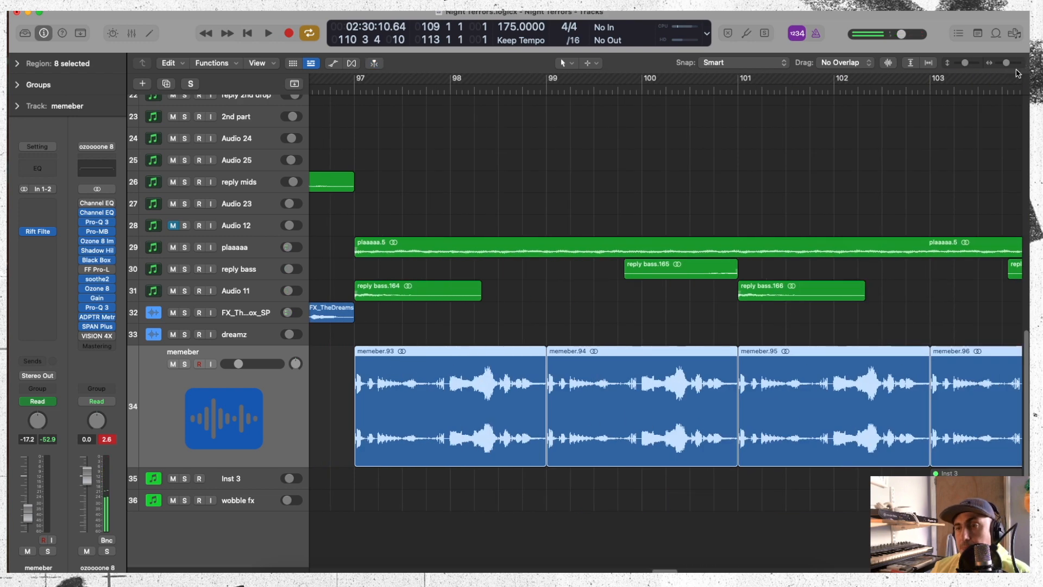
left_click_drag(658, 570, 701, 570)
left_click_drag(455, 80, 649, 95)
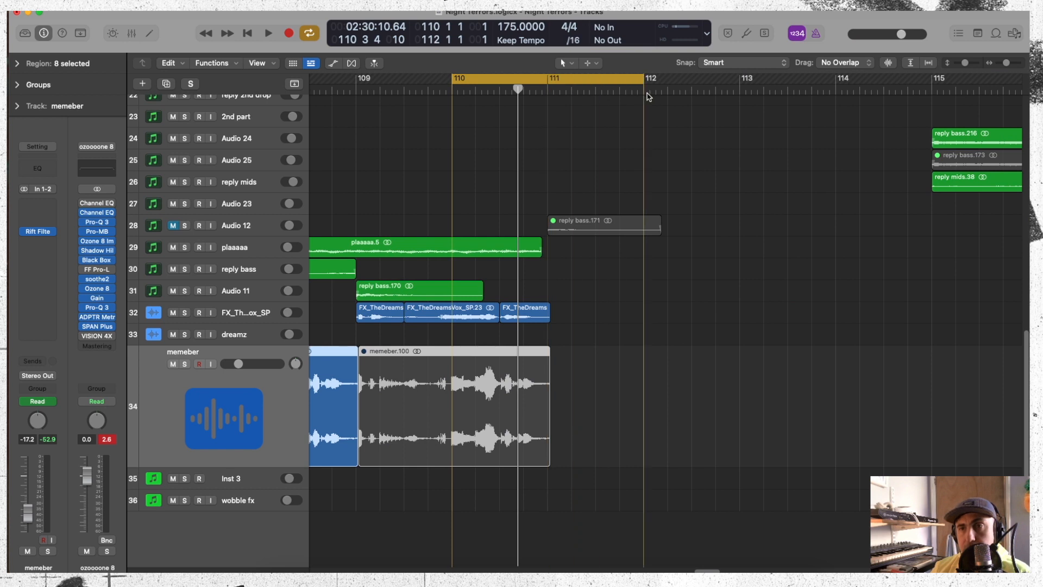
key("space")
key("space")
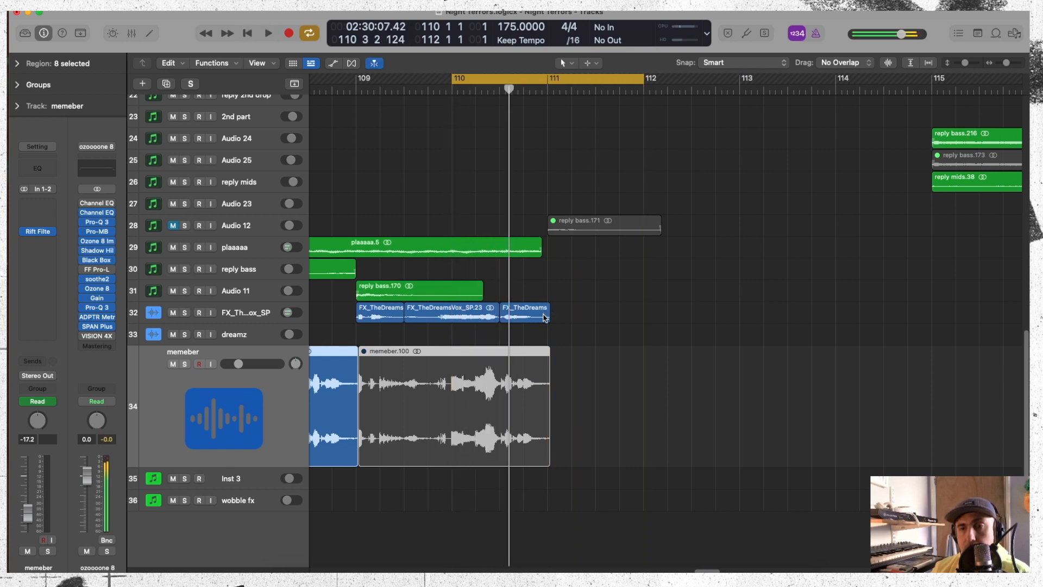
Step: Trim the last FX_TheDreamsVox_SP region to a short chop, repeat it past bar 111 and extend the final copy to bar 112
mouse_move(547, 320)
left_mouse_down()
mouse_move(503, 326)
mouse_move(516, 319)
mouse_move(558, 330)
left_mouse_up()
left_click(505, 317)
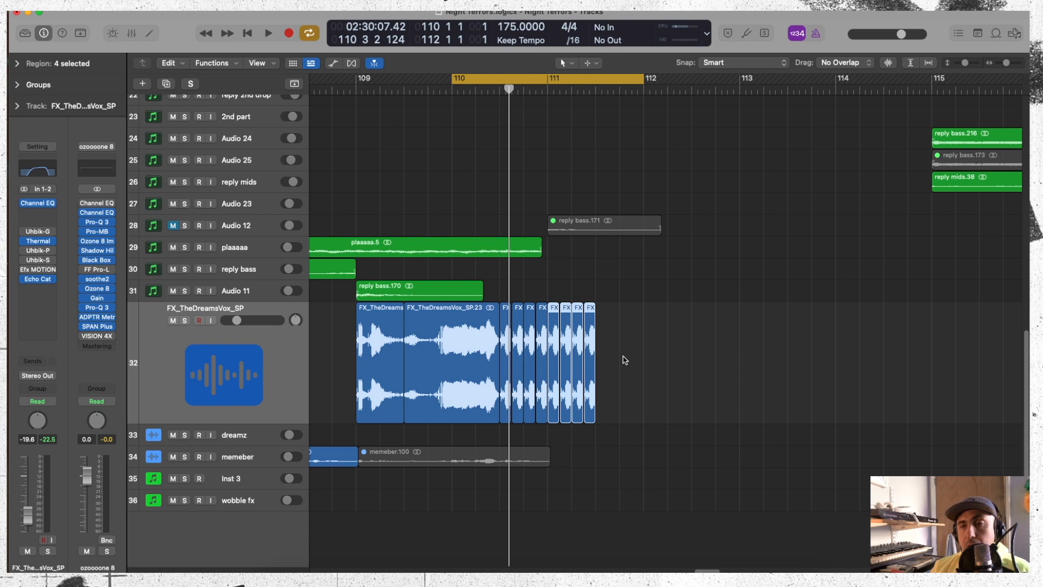
left_click_drag(591, 418, 649, 391)
key("super+z")
left_click(650, 401)
Step: Check the tracks around the second drop's start and audition the vocal chops across bars 110–112
scroll(975, 305, "up", 10)
scroll(975, 305, "down", 5)
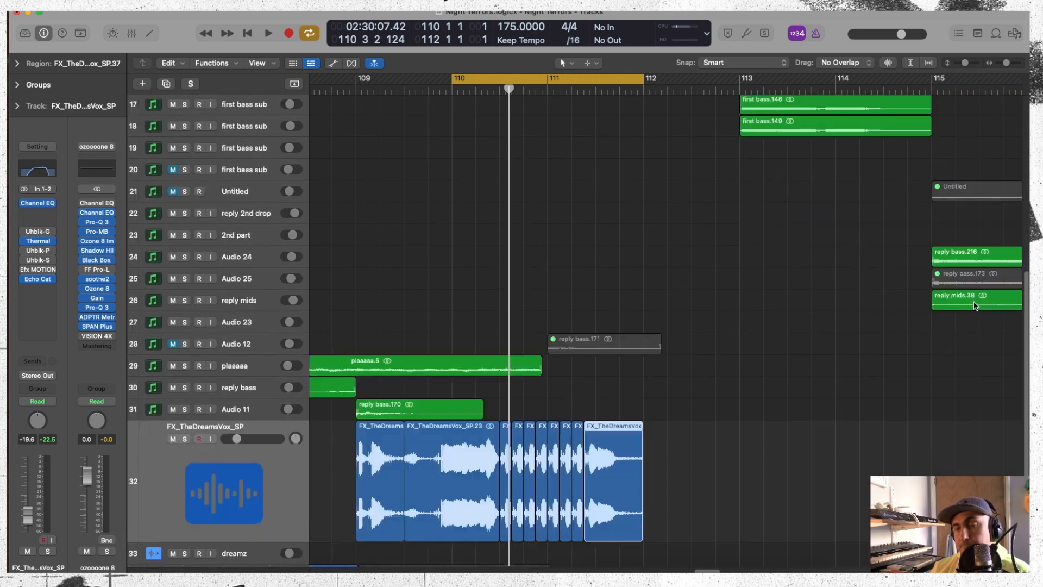
scroll(975, 305, "down", 3)
key("space")
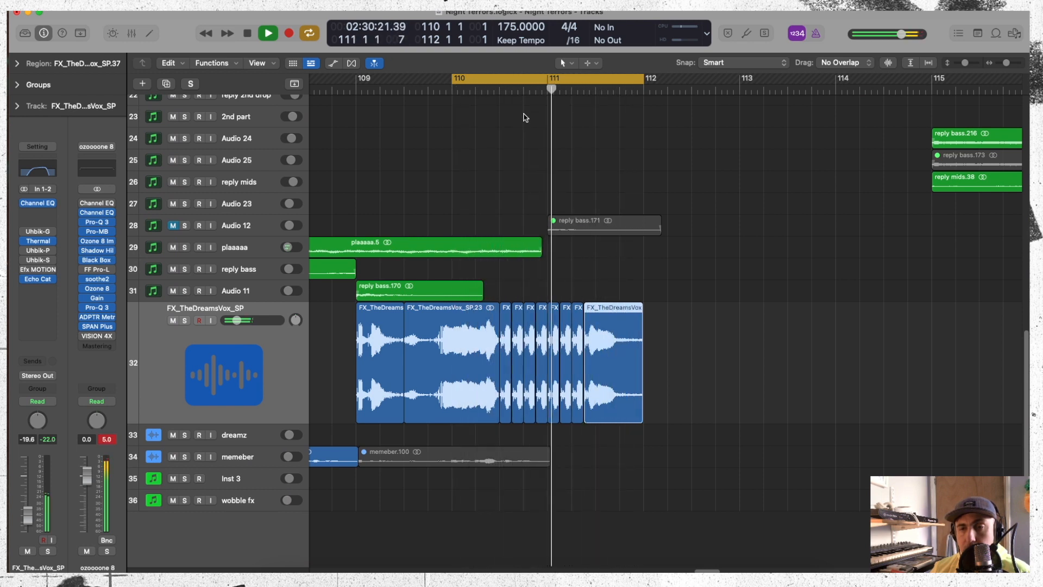
key("space")
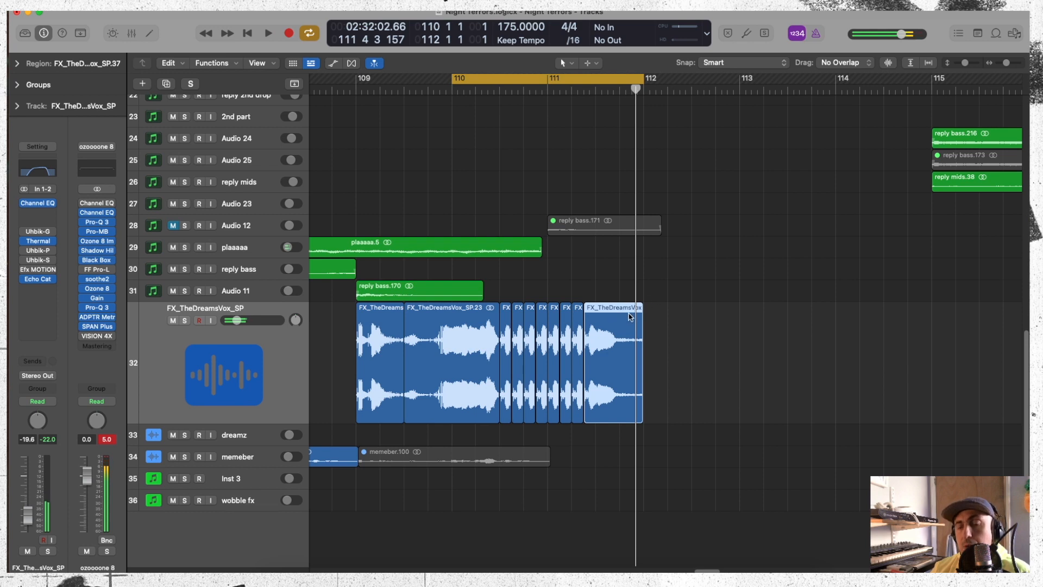
Step: Copy the last four FX_TheDreamsVox_SP regions to bar 112 and extend the cycle range to bar 113
left_click_drag(706, 317, 646, 342)
left_click_drag(644, 77, 738, 115)
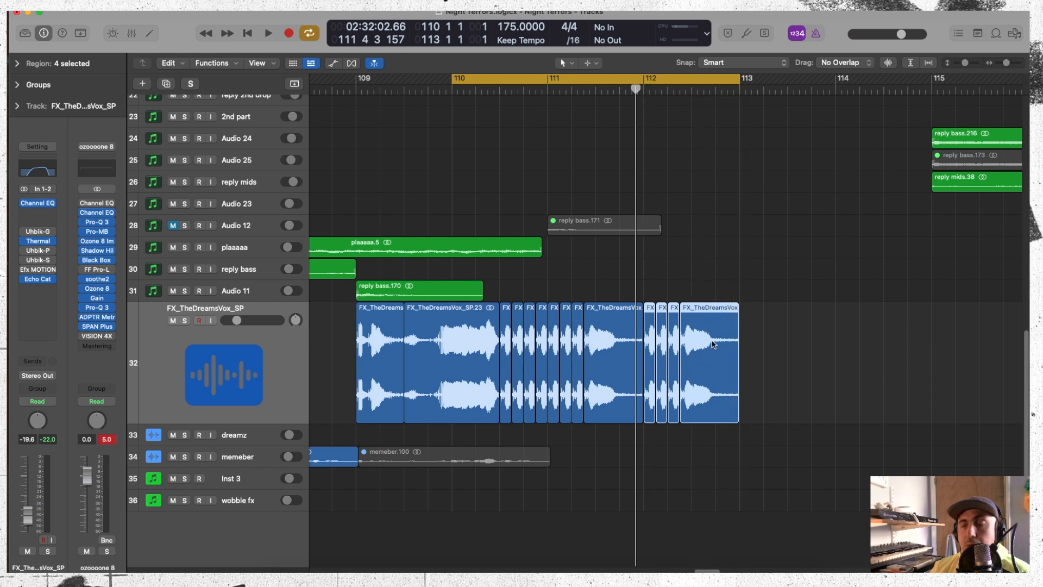
Step: Copy two short FX_TheDreamsVox_SP chops into the end of bar 111 and audition the pattern
left_click_drag(646, 322, 625, 335)
left_click(672, 294)
key("space")
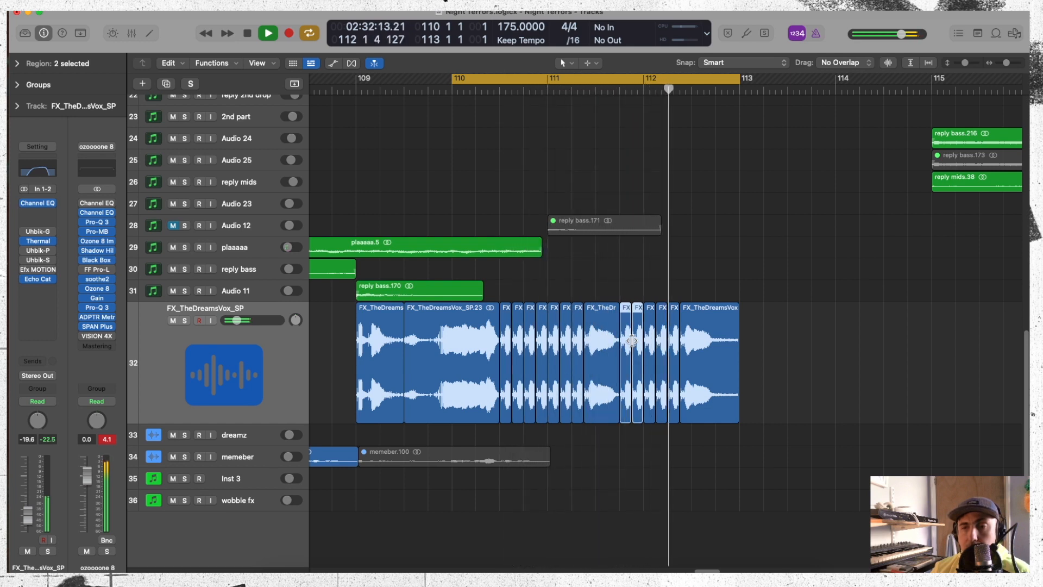
Step: Reverse the last FX_TheDreamsVox_SP region before bar 113 and listen to it
left_click(719, 382)
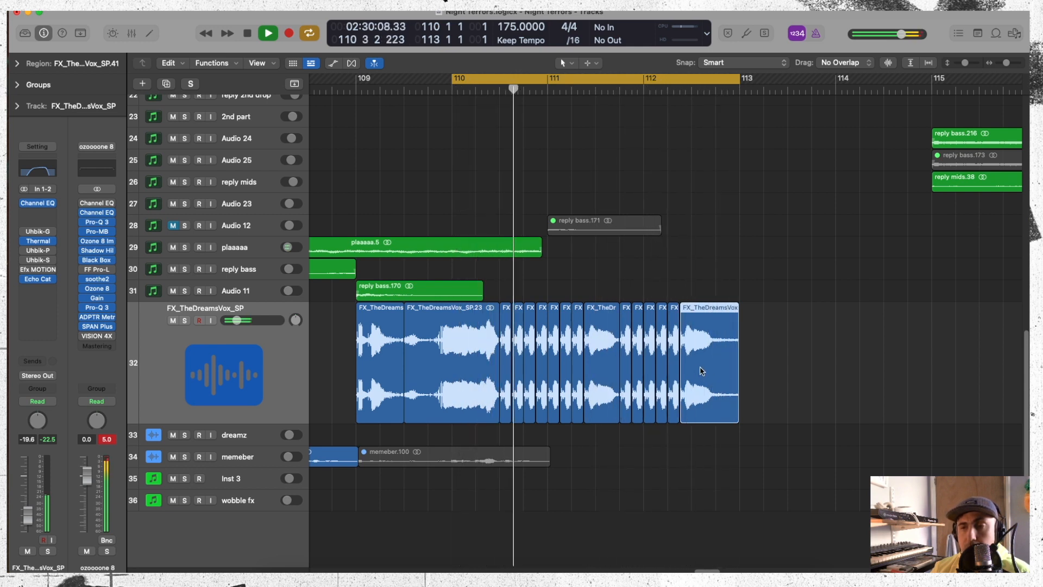
scroll(56, 266, "up", 1)
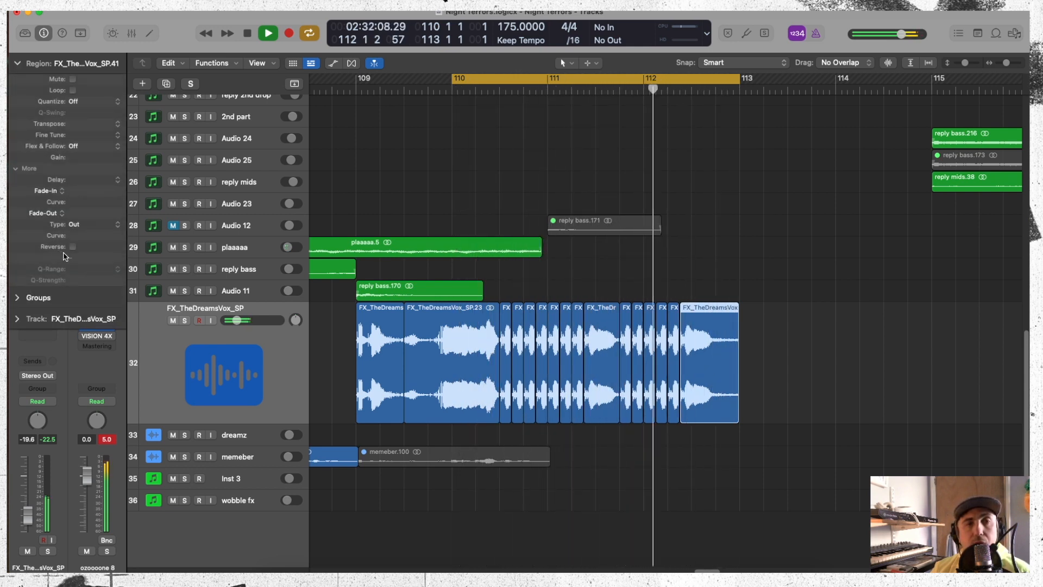
left_click(72, 247)
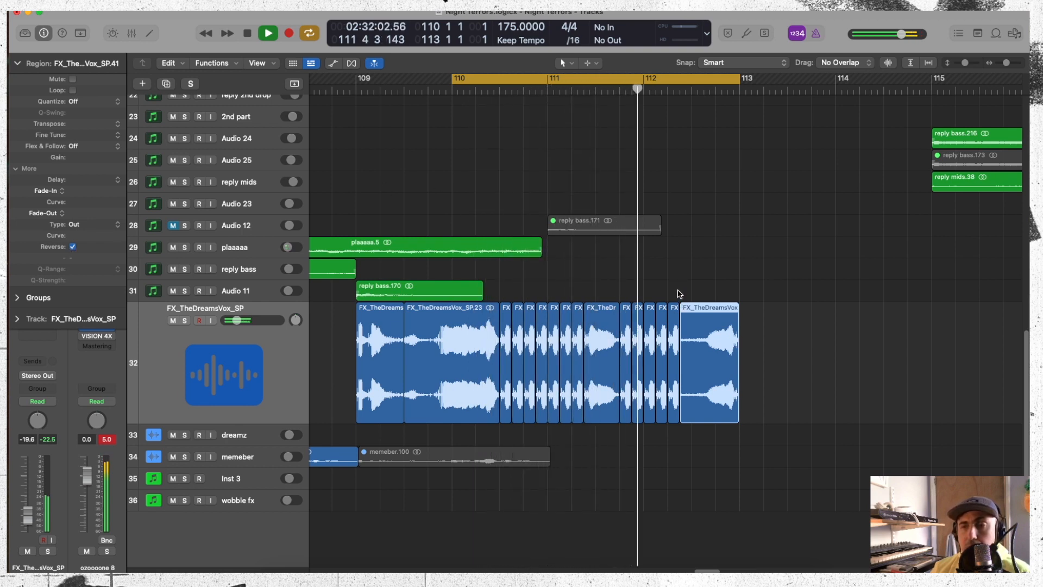
key("space")
Step: Shorten the small vocal chops from beat 4 of bar 111 to about half their length and audition them
left_click_drag(678, 293, 622, 332)
left_click(1015, 63)
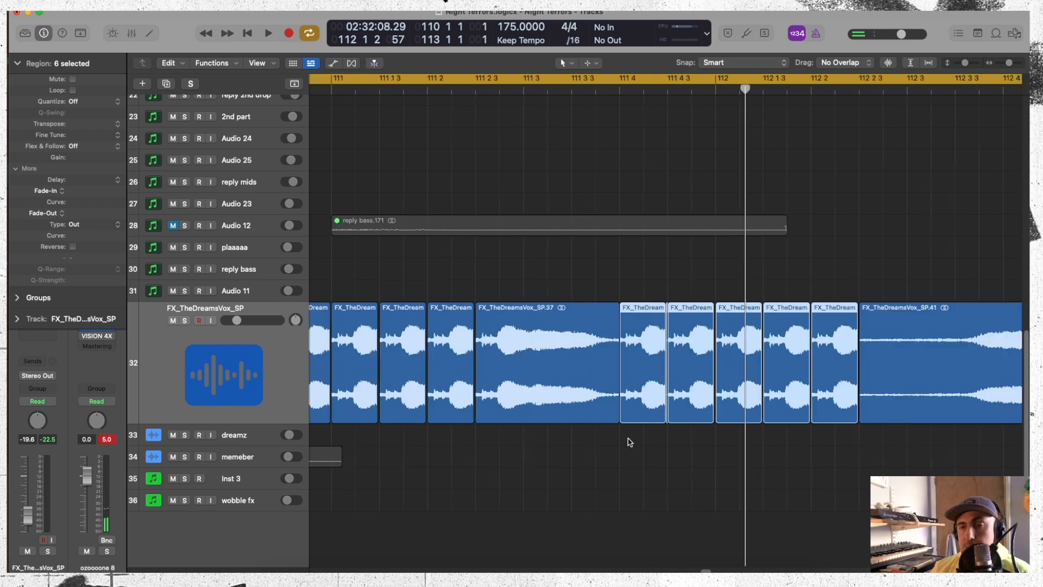
mouse_move(622, 415)
left_mouse_down()
mouse_move(652, 416)
mouse_move(629, 415)
left_mouse_up()
key("space")
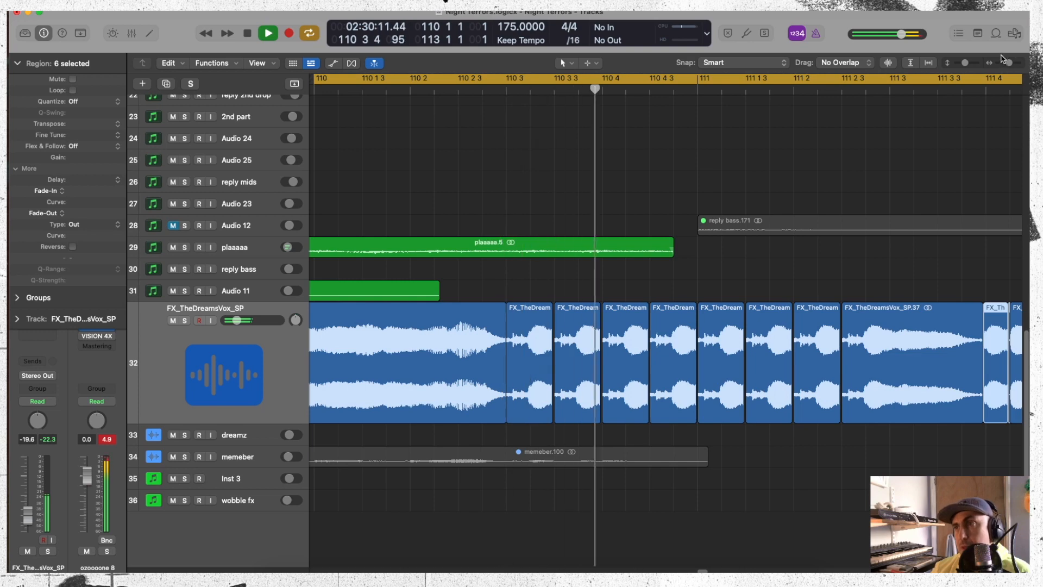
Step: Extend the cycle range back to bar 109 and audition the vocal chops into the second drop with cycling off
left_click_drag(1009, 63, 1001, 62)
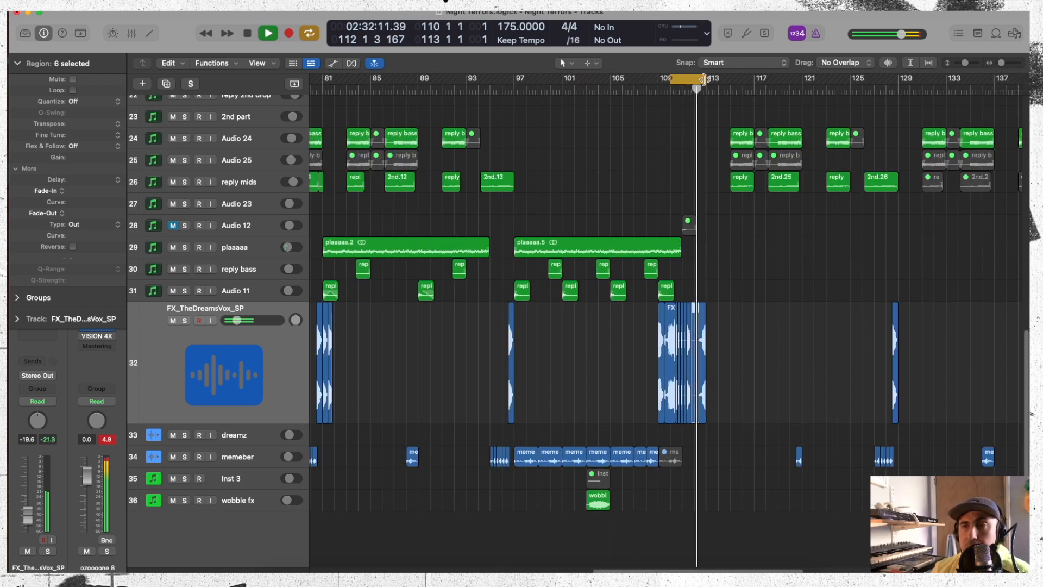
left_click_drag(671, 79, 659, 99)
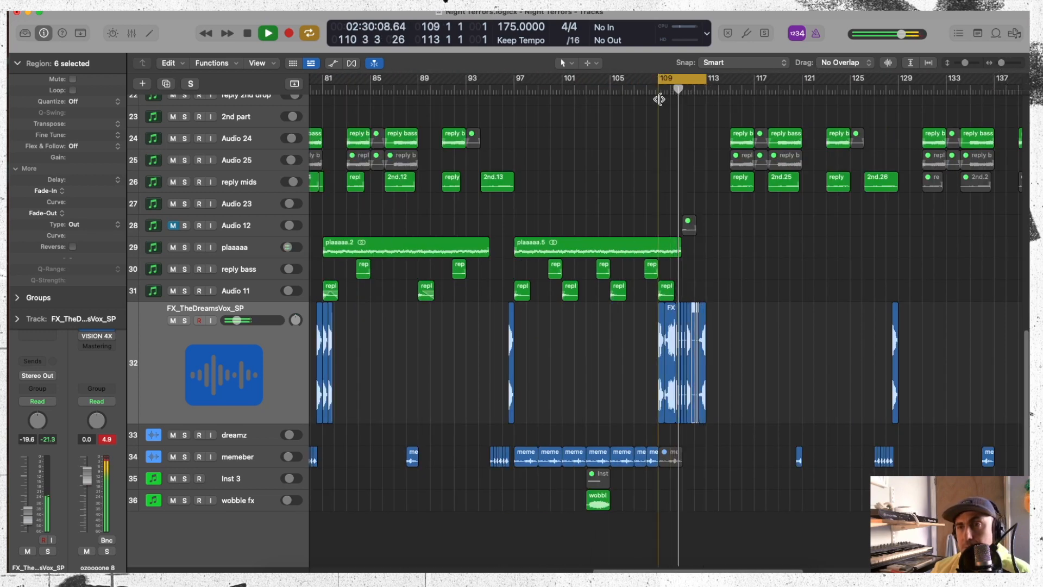
left_click(678, 86)
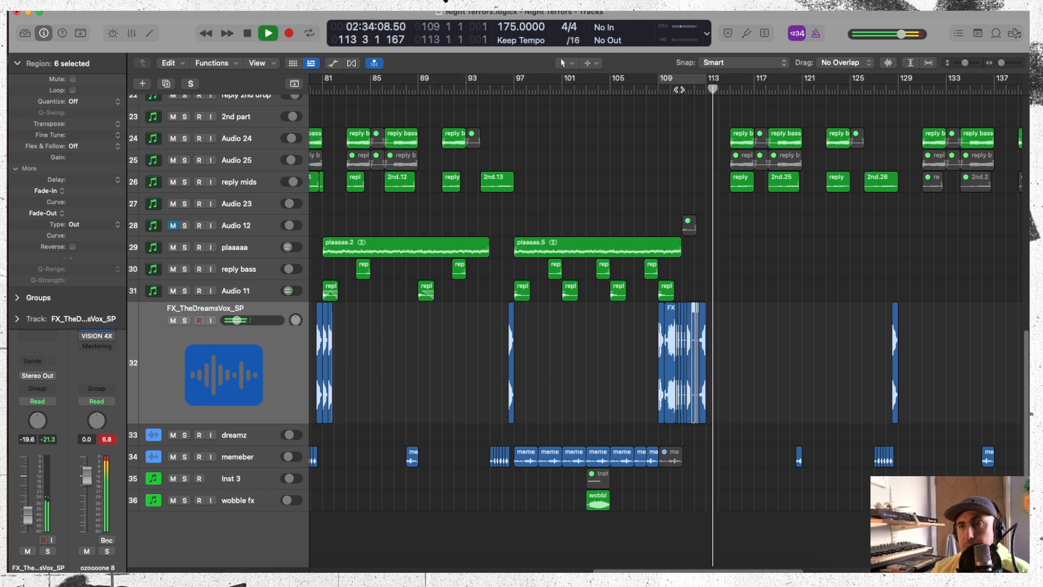
left_click(643, 89)
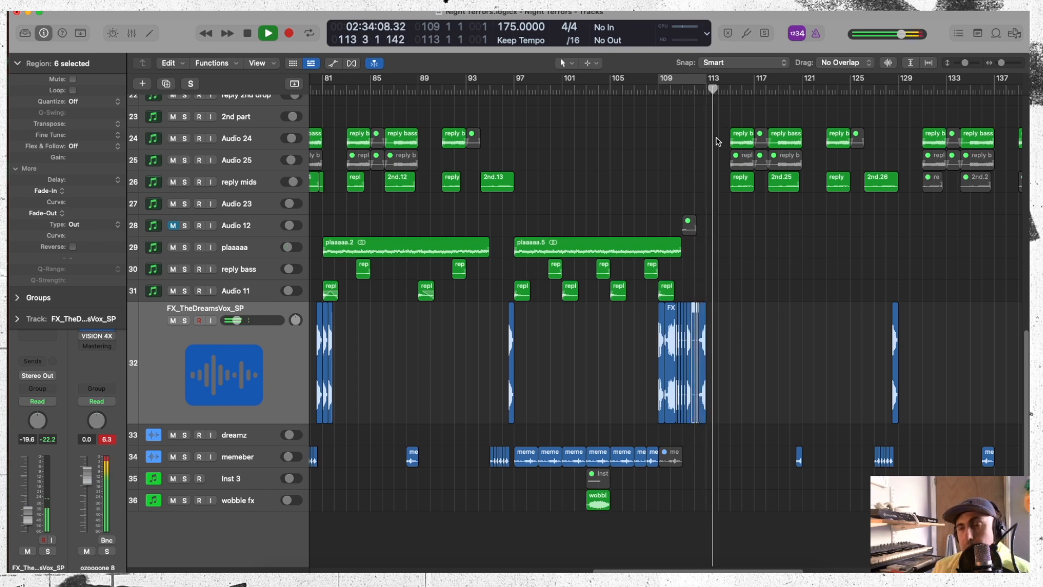
key("space")
Step: Set the cycle range to bars 113–115 at the start of the second drop
scroll(1012, 222, "up", 4)
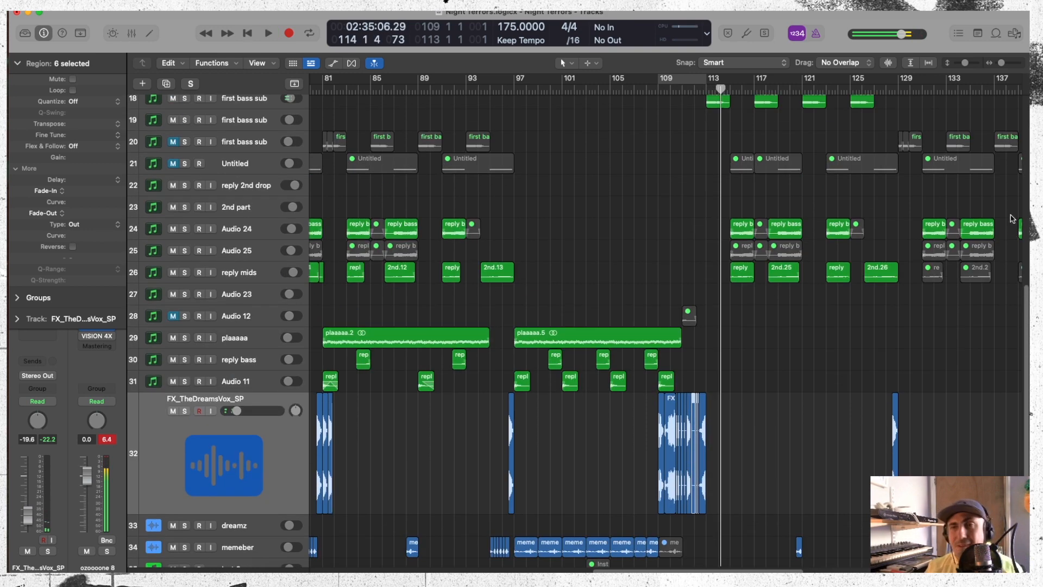
scroll(1012, 221, "up", 15)
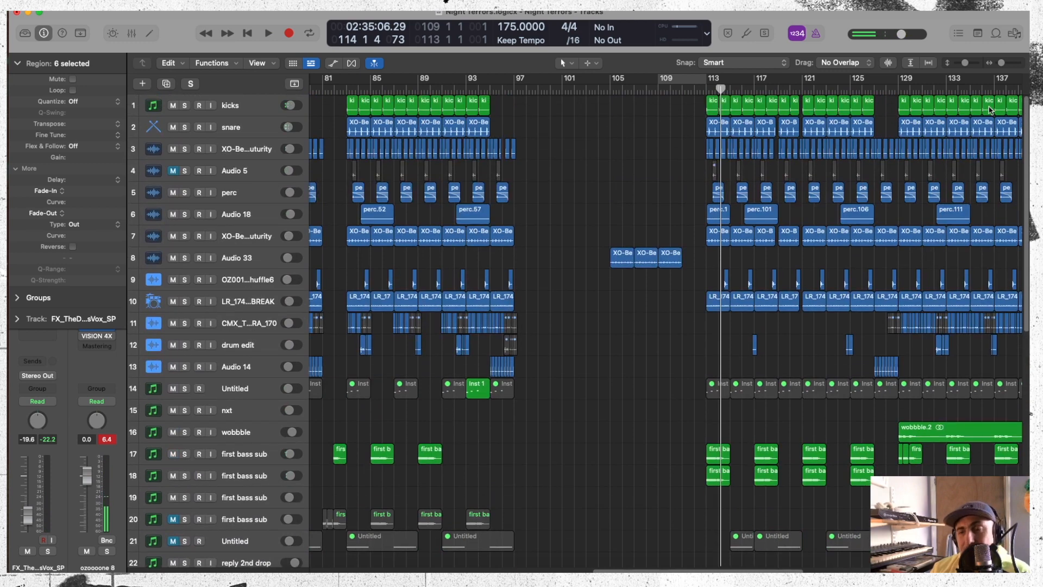
left_click_drag(1001, 63, 1006, 62)
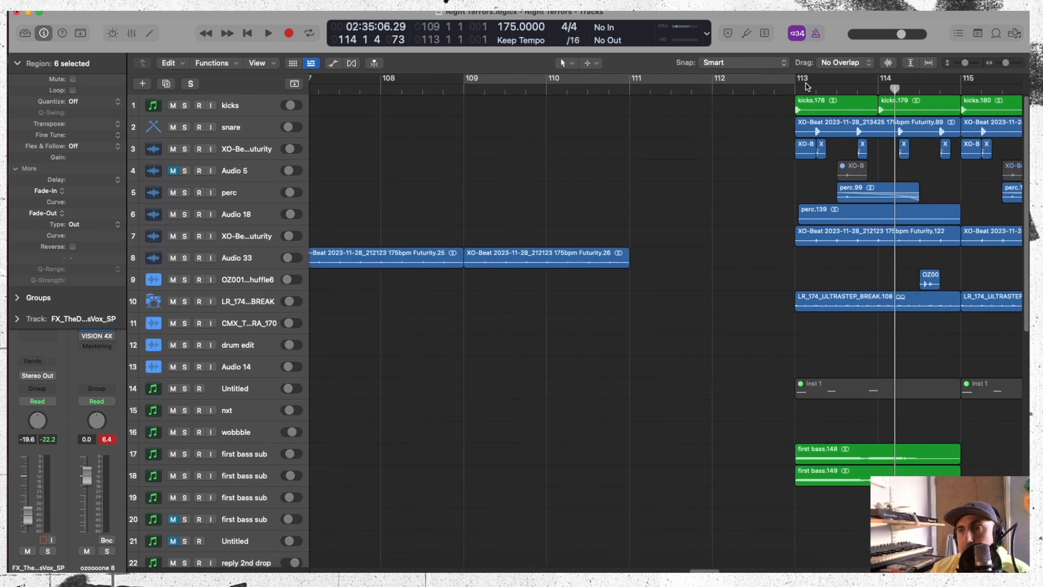
left_click_drag(797, 82, 967, 99)
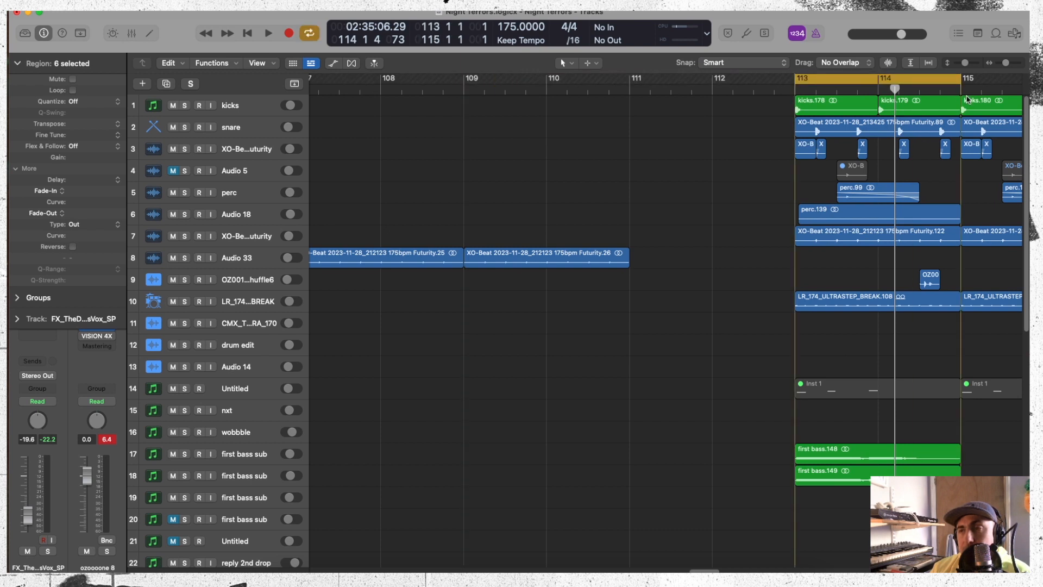
Step: Move the Audio 24 and reply mids tracks up directly beneath the two active first bass sub tracks
left_click_drag(1004, 63, 1003, 63)
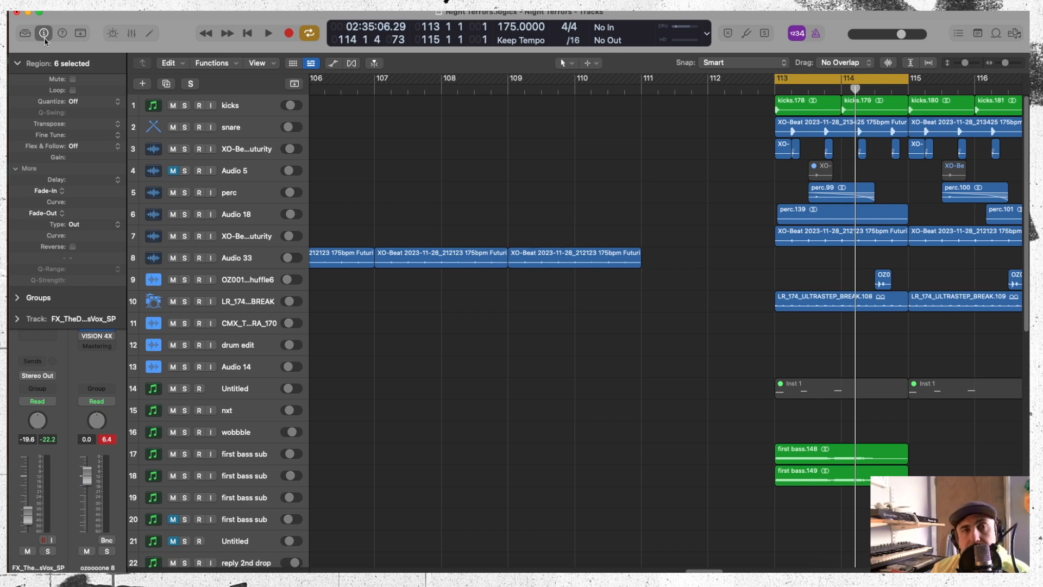
left_click_drag(965, 63, 1002, 63)
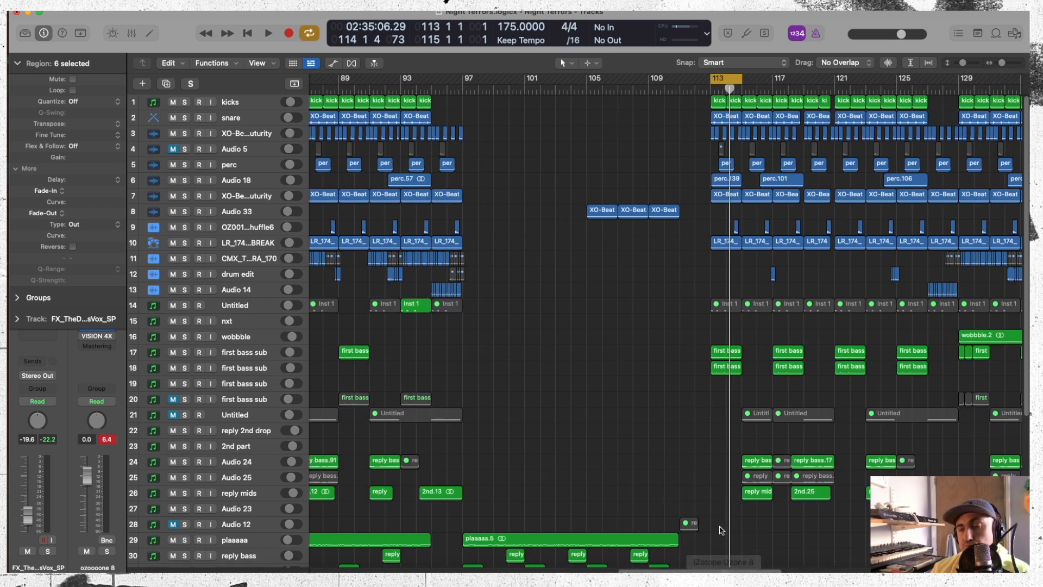
left_click_drag(704, 569, 772, 569)
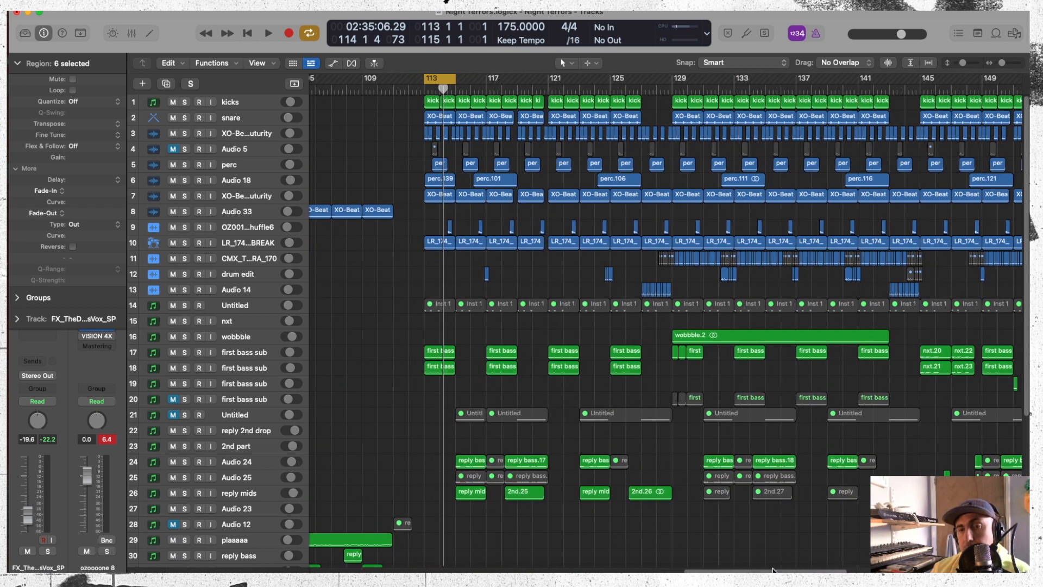
left_click_drag(963, 64, 1027, 74)
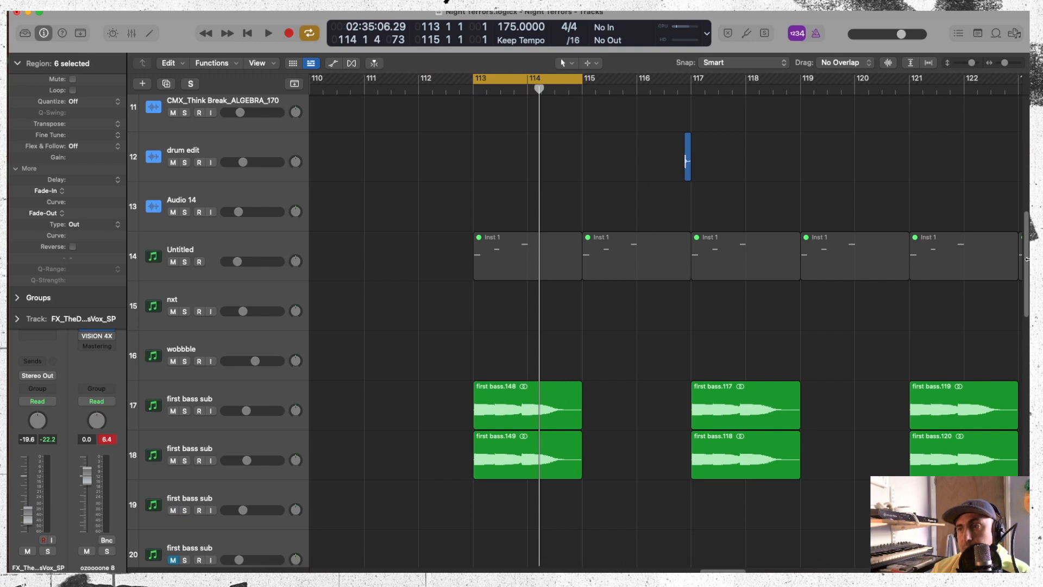
left_click_drag(1026, 251, 1022, 334)
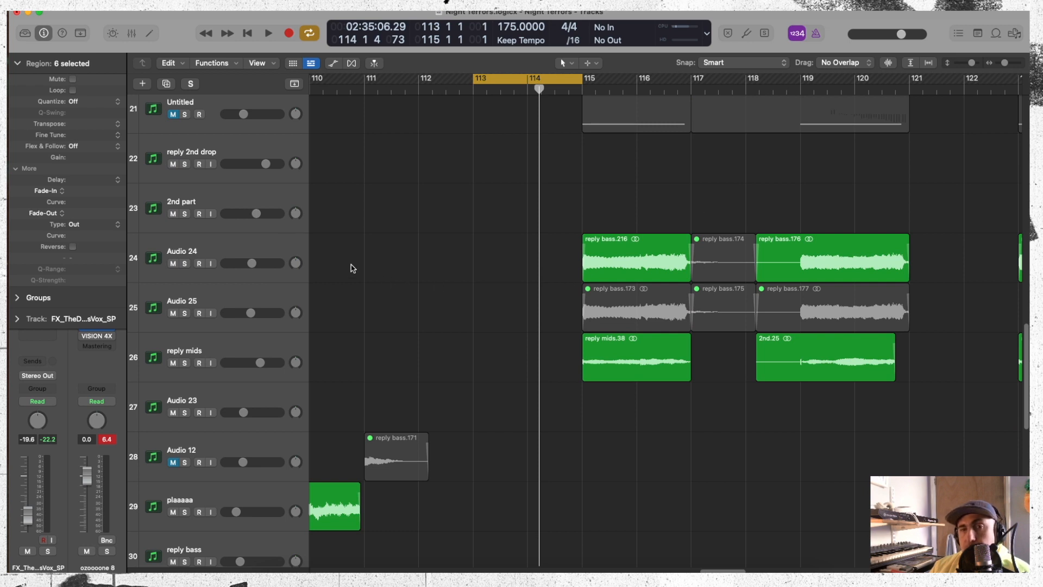
left_click(282, 251)
left_click_drag(277, 238, 281, 204)
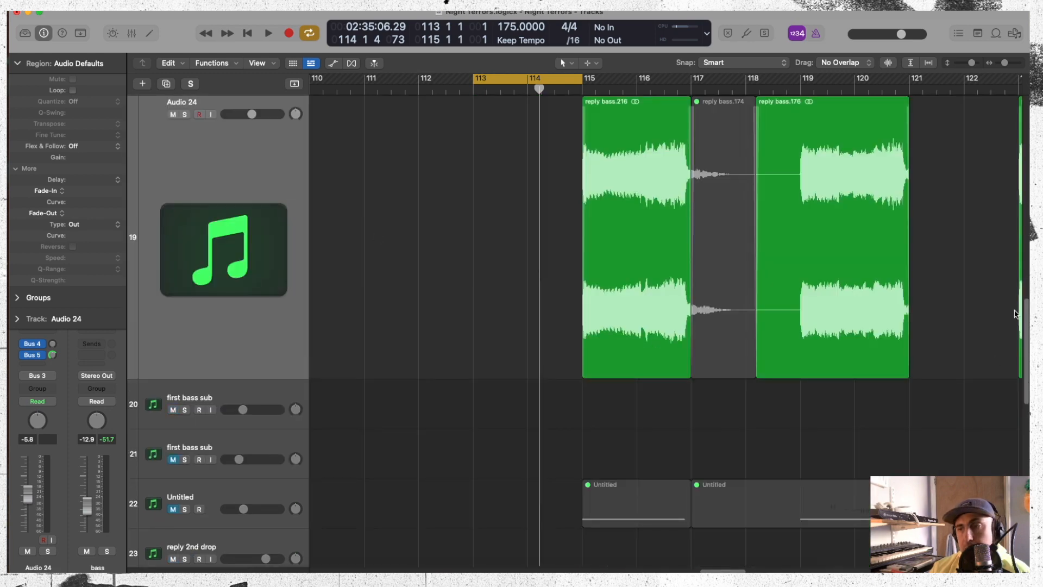
left_click_drag(1024, 318, 1024, 401)
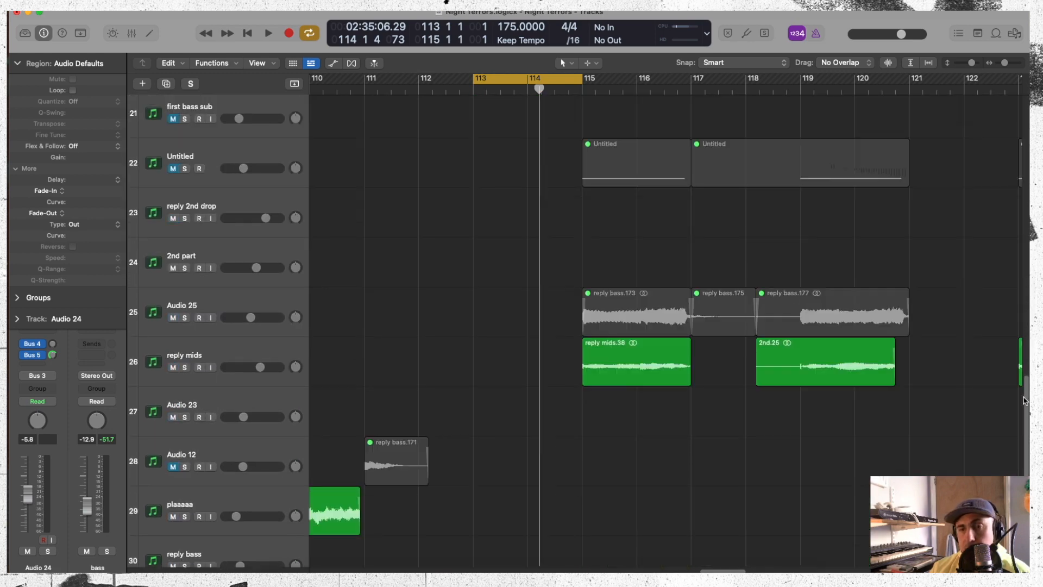
left_click_drag(247, 350, 282, 219)
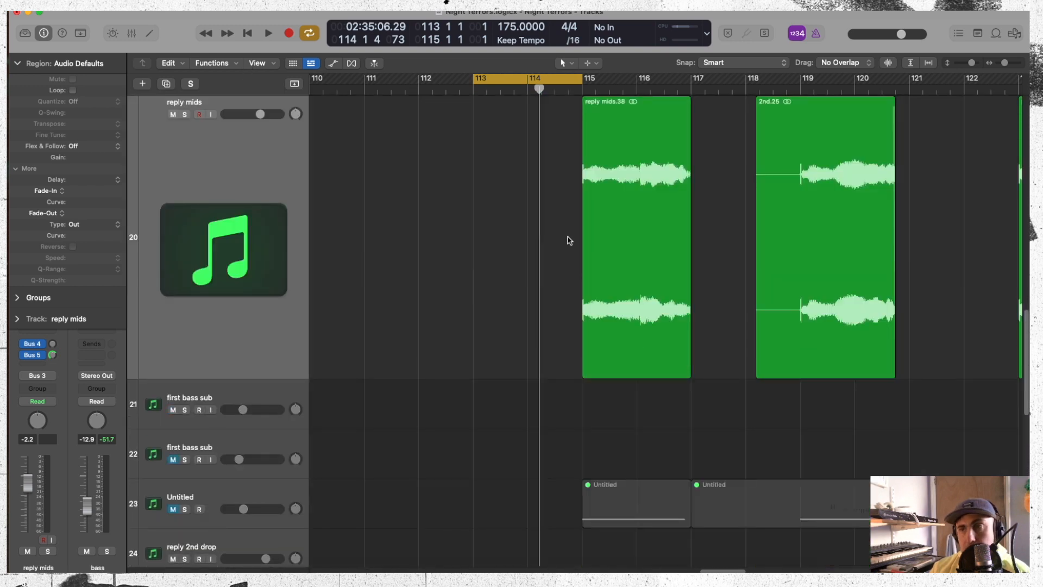
Step: Extend the cycle range to cover bars 113–117
left_click_drag(972, 64, 968, 63)
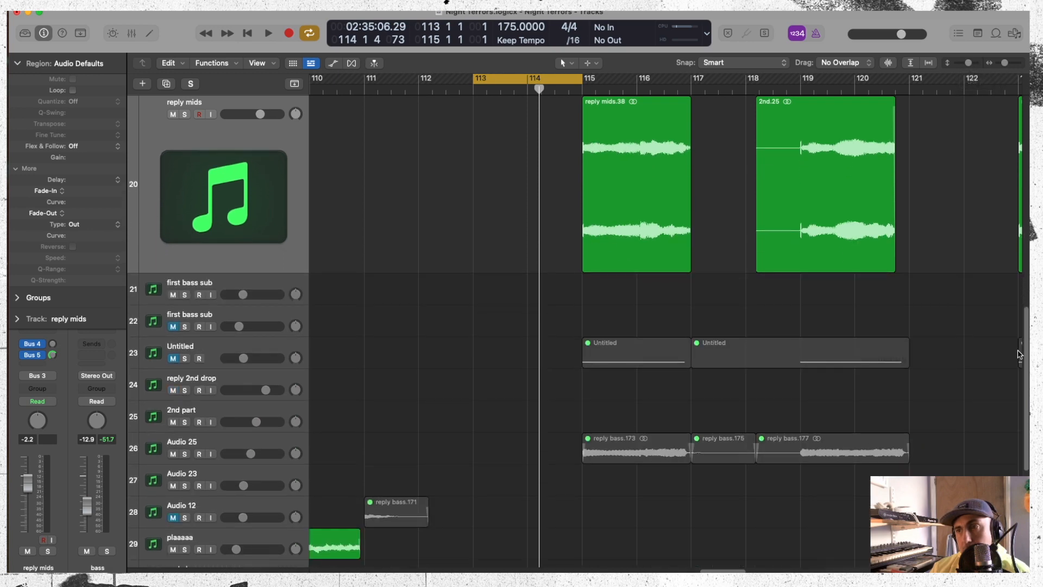
scroll(1019, 266, "up", 5)
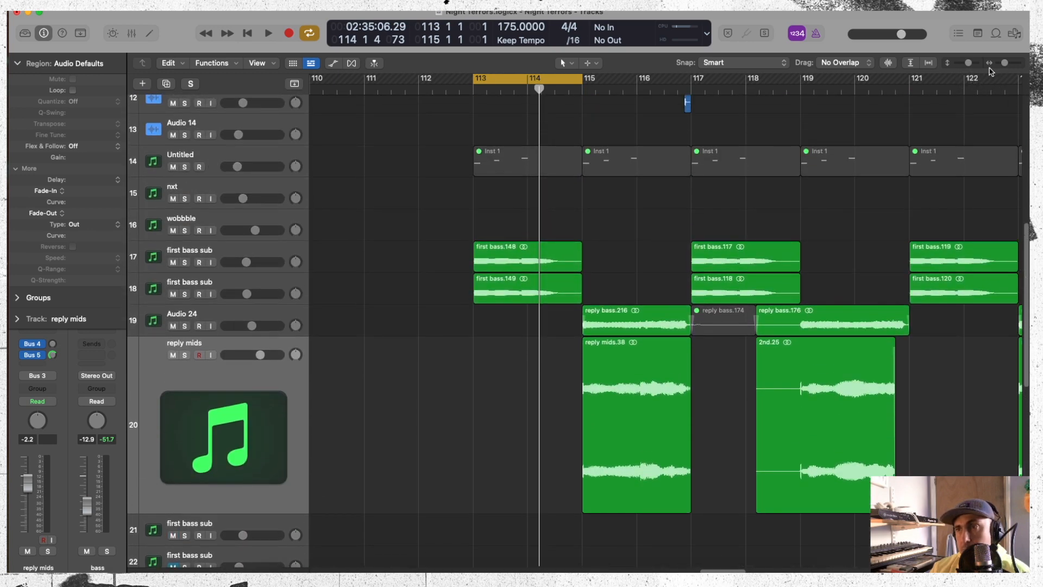
left_click_drag(1004, 63, 1003, 63)
left_click_drag(567, 80, 653, 121)
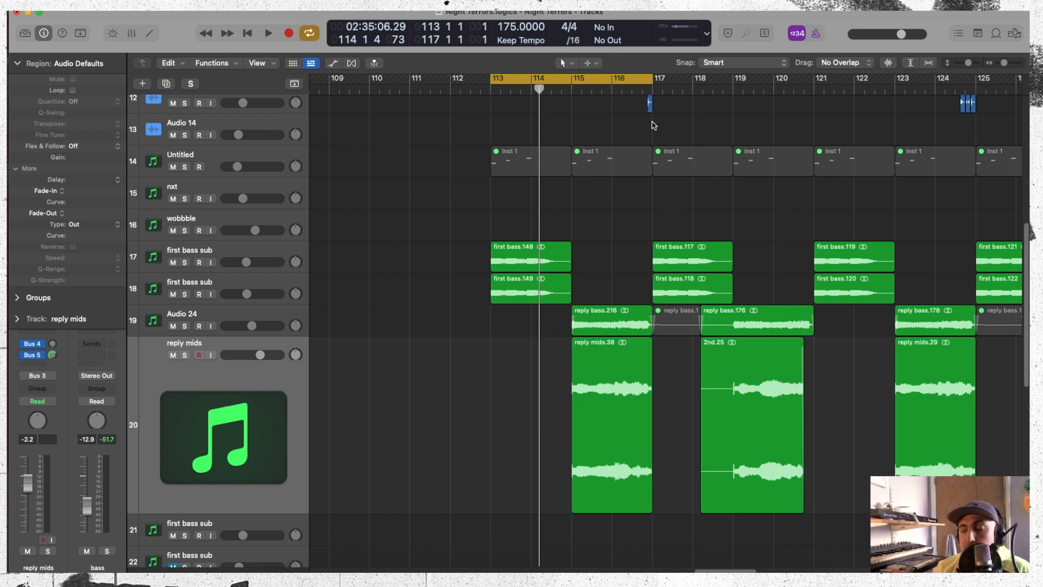
Step: Split the two first bass sub regions starting at bar 113 at their note changes with the Scissors Tool
right_click(531, 348)
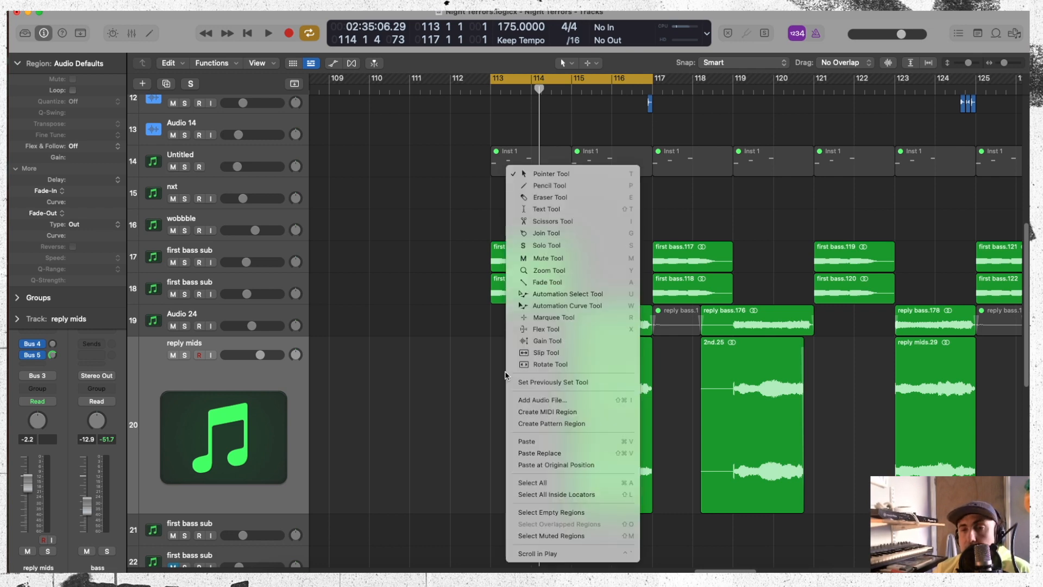
left_click(545, 221)
left_click(527, 273)
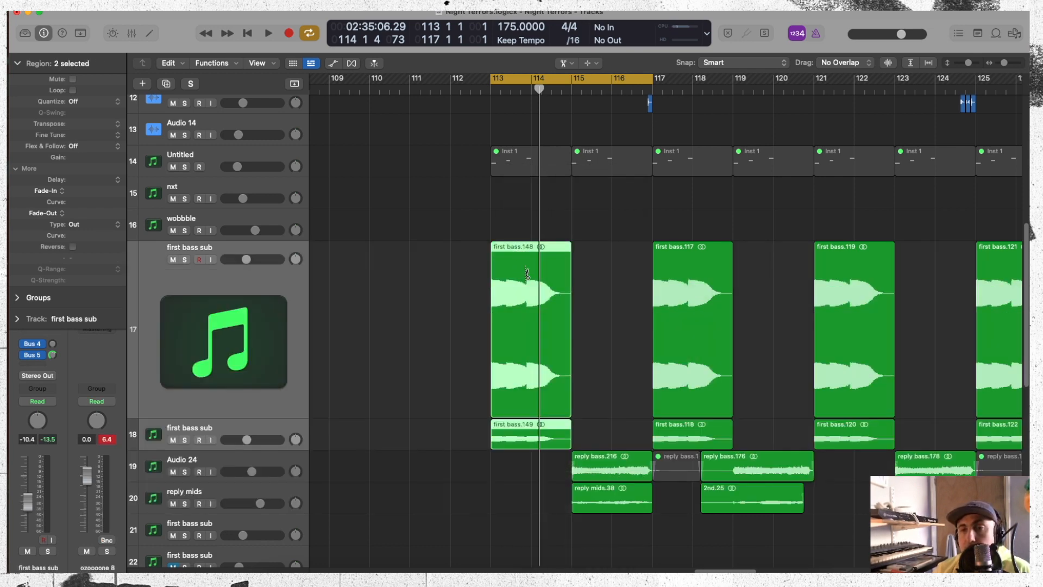
left_click_drag(1008, 62, 1010, 62)
left_click_drag(505, 352, 474, 356)
left_click_drag(468, 435, 546, 428)
left_click(527, 430)
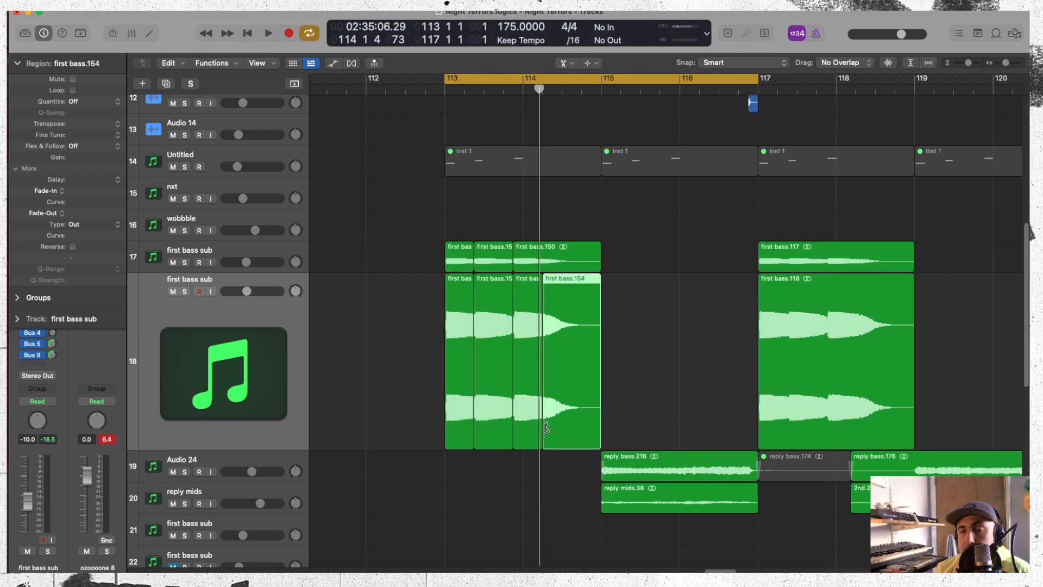
Step: Audition the cuts, split the upper first bass region around beat 2 of bar 114 to match the lower, and return to the Pointer Tool
left_click(714, 244)
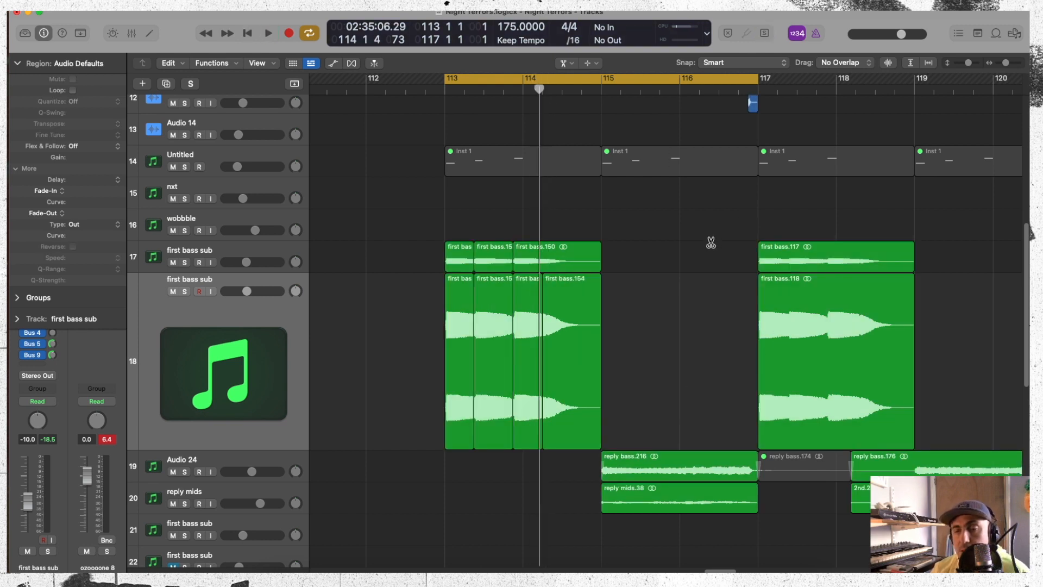
key("space")
key("space")
left_click_drag(546, 258, 546, 258)
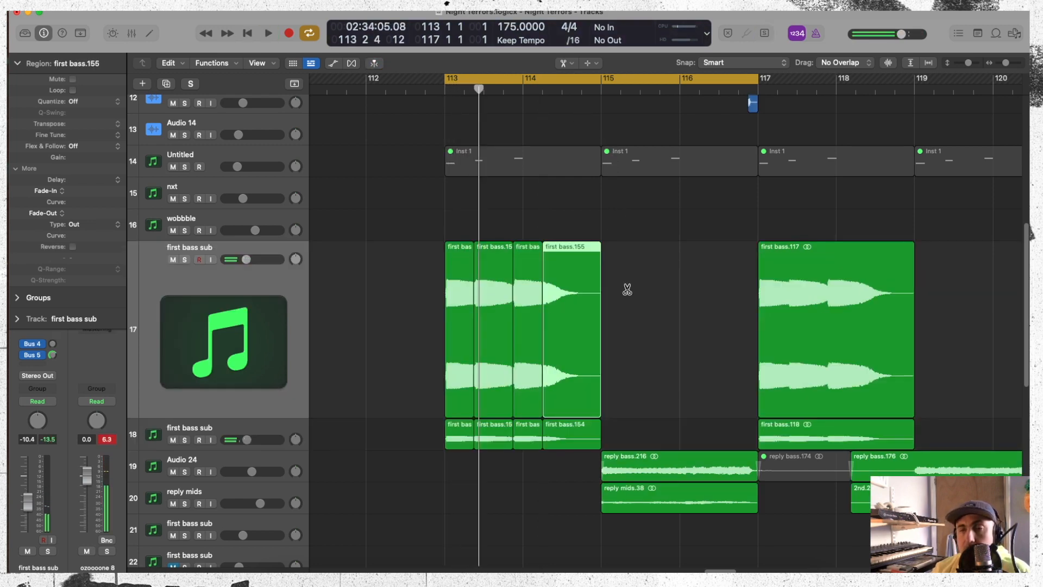
key("Escape")
left_click(677, 78)
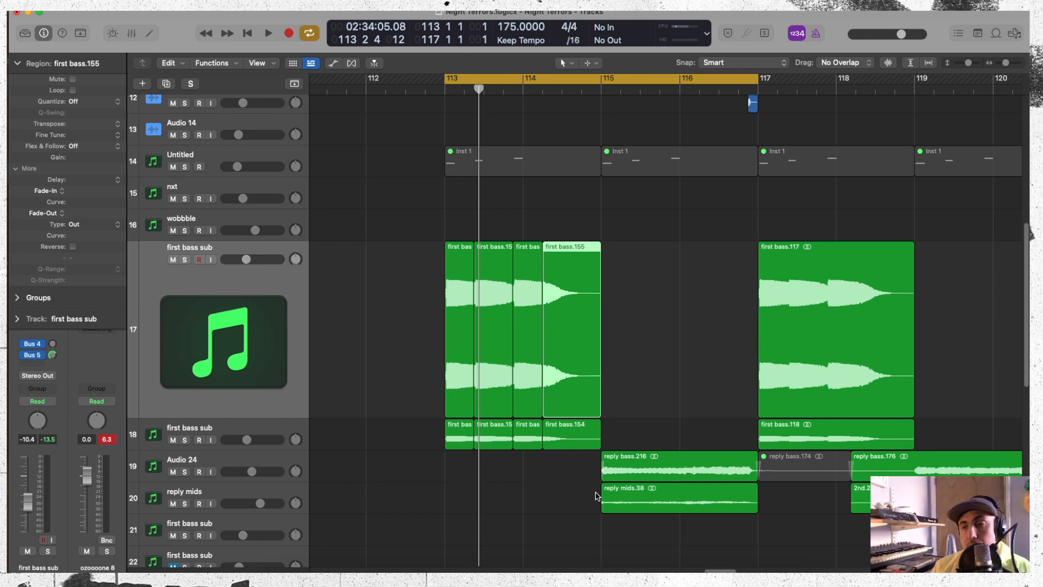
right_click(666, 440)
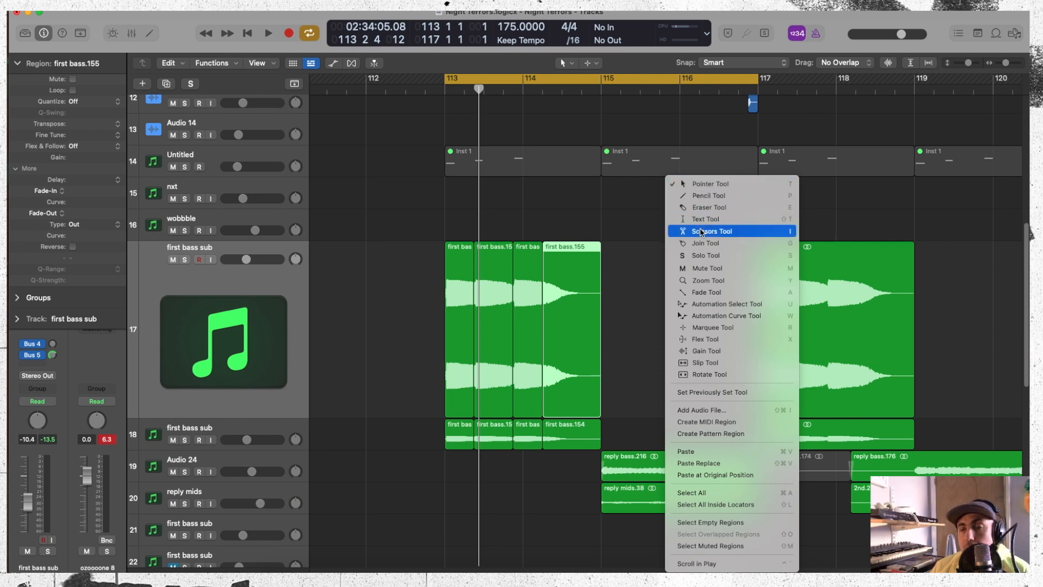
left_click(701, 231)
right_click(675, 285)
left_click(716, 86)
Step: Move the split first bass pieces to bar 115 and the reply bass.216 and reply mids.38 regions to bar 113
left_click_drag(627, 313, 614, 353)
left_click_drag(699, 546, 664, 472)
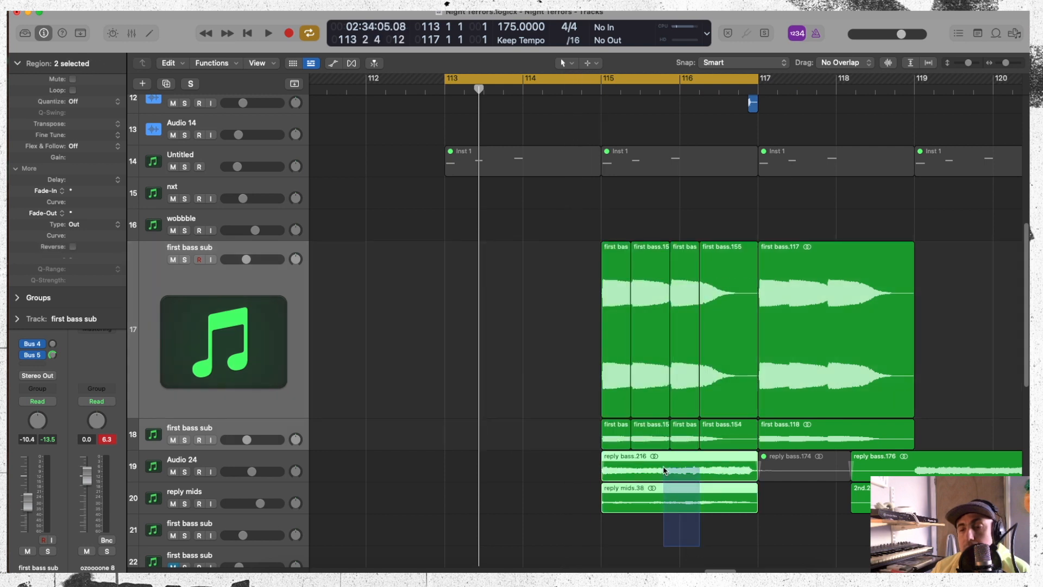
left_click_drag(631, 331, 476, 333)
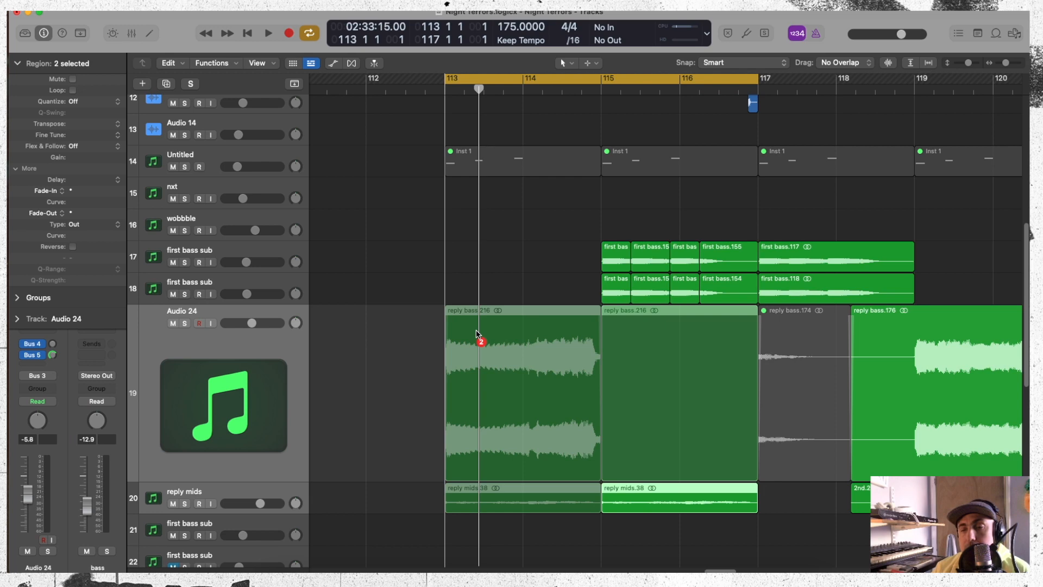
left_click_drag(477, 333, 477, 333)
Step: Split the reply bass.216 and reply mids.38 regions at bar 114 with the Scissors Tool and return to the Pointer Tool
right_click(536, 544)
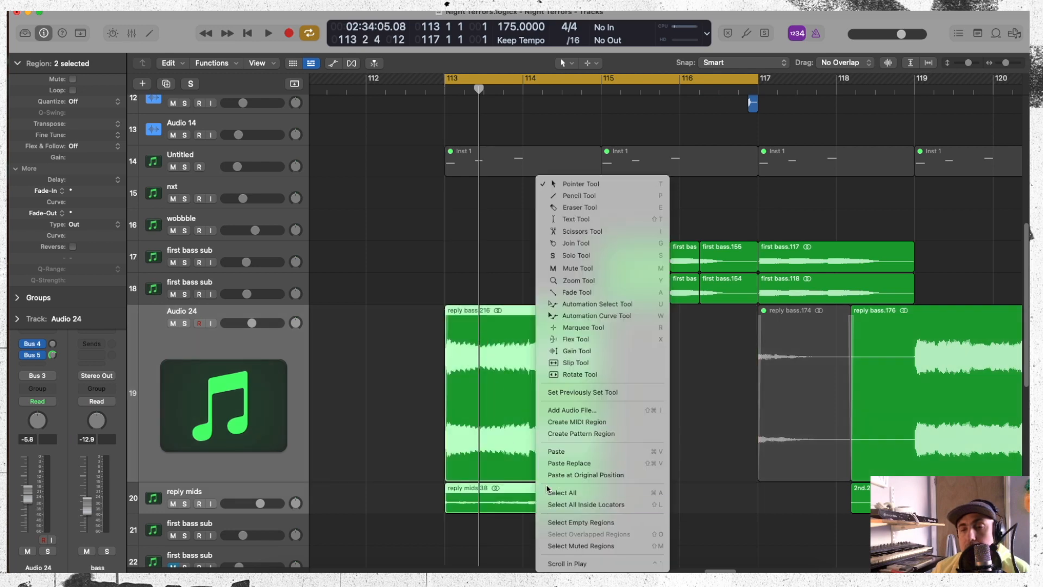
left_click(582, 231)
left_click(524, 356)
right_click(676, 397)
left_click(721, 182)
Step: Move the second halves of the split reply, reply bass.217 and reply mids.39, to 115 2 3
left_click_drag(634, 367, 576, 506)
left_click_drag(570, 361, 718, 353)
mouse_move(731, 224)
left_mouse_down()
mouse_move(676, 250)
mouse_move(734, 232)
left_mouse_up()
left_click_drag(713, 430, 664, 442)
left_click_drag(687, 492, 655, 497)
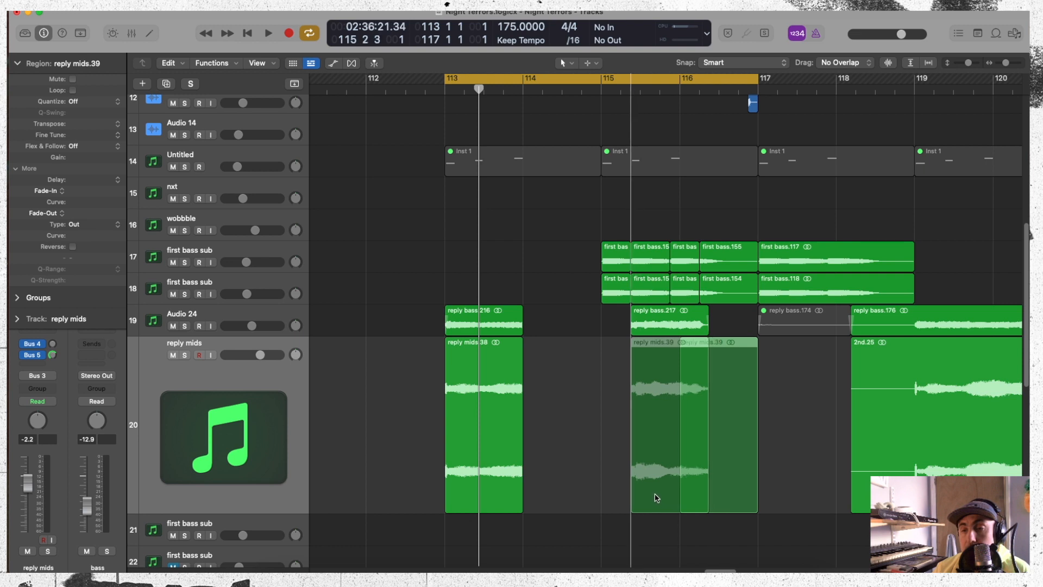
Step: Move the first three pairs of first bass pieces to bar 114 and lengthen the third pair up to 115 2 3
left_click_drag(671, 228, 602, 305)
left_click_drag(611, 265, 533, 282)
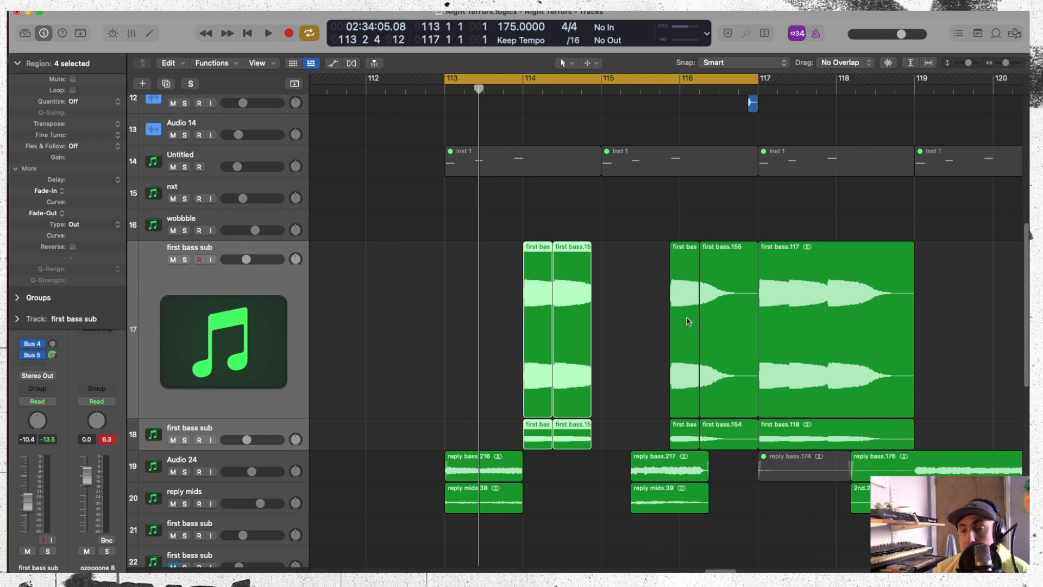
left_click_drag(686, 220, 667, 410)
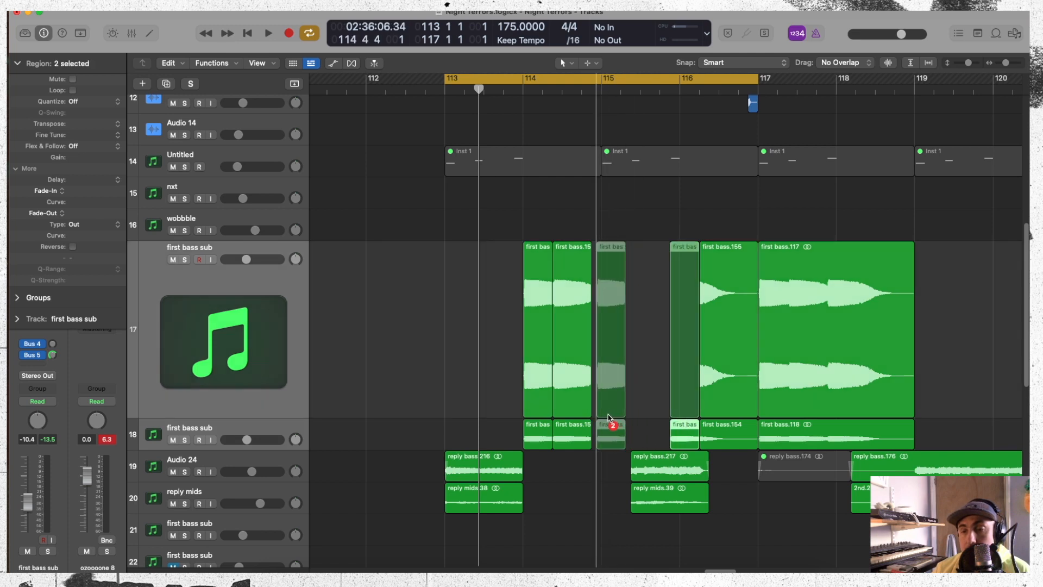
left_click_drag(609, 419, 610, 433)
left_click(622, 448)
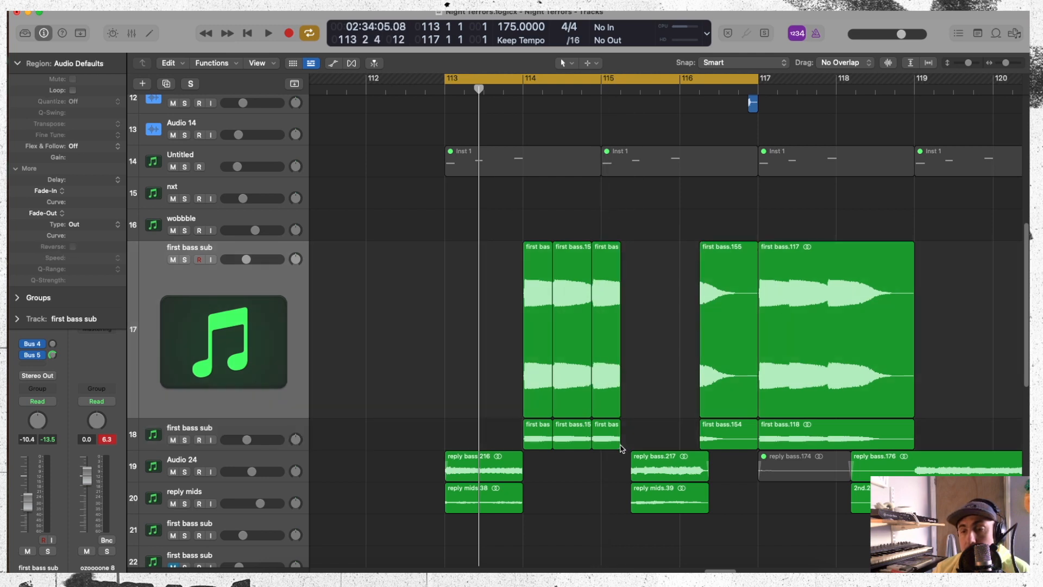
left_click(615, 442)
left_click_drag(620, 445, 628, 447)
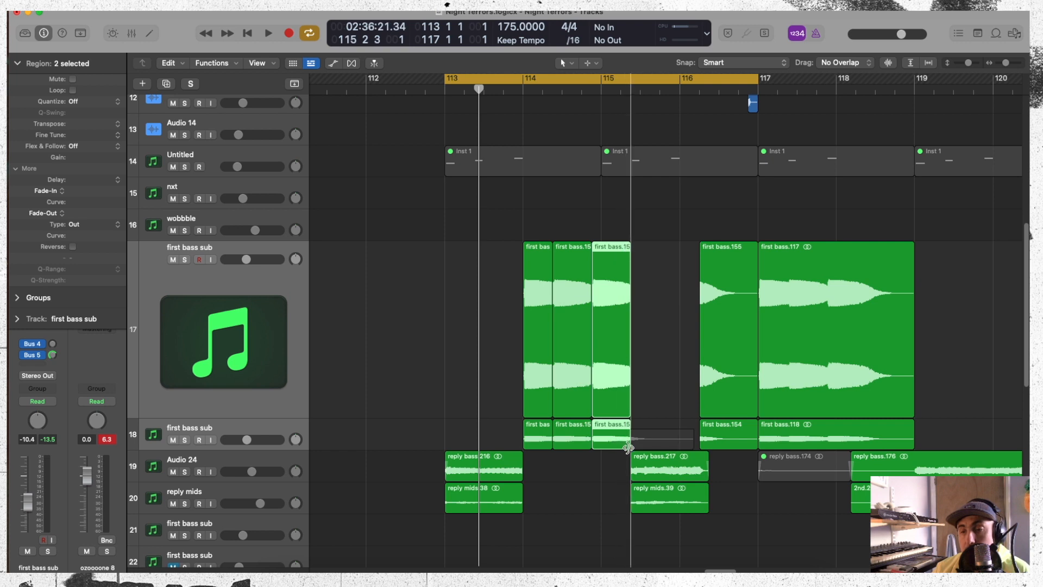
Step: Reverse the first bass.155 and first bass.154 regions before bar 117 and audition the loop
left_click(728, 373)
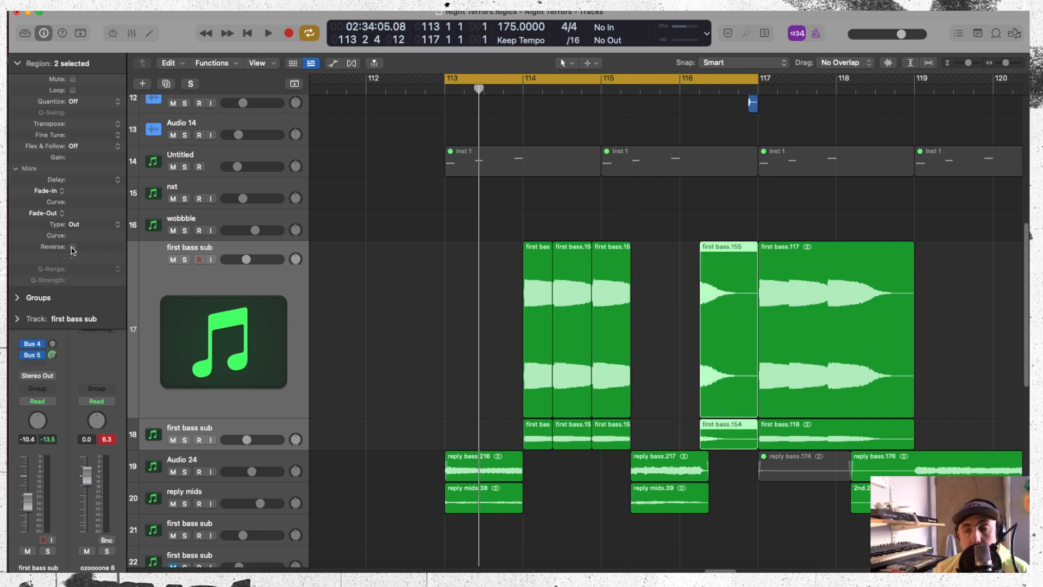
left_click(72, 247)
key("space")
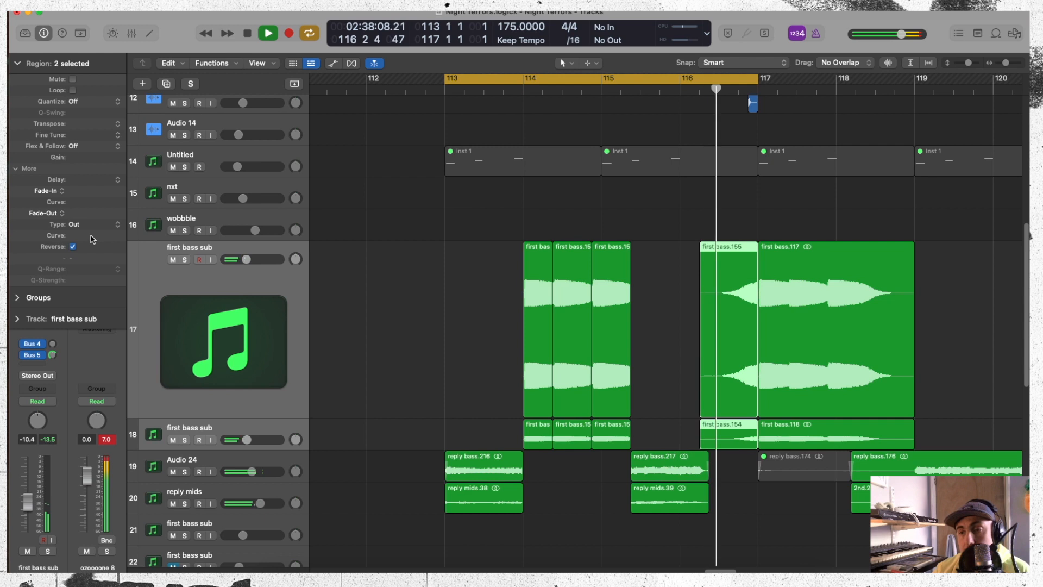
key("space")
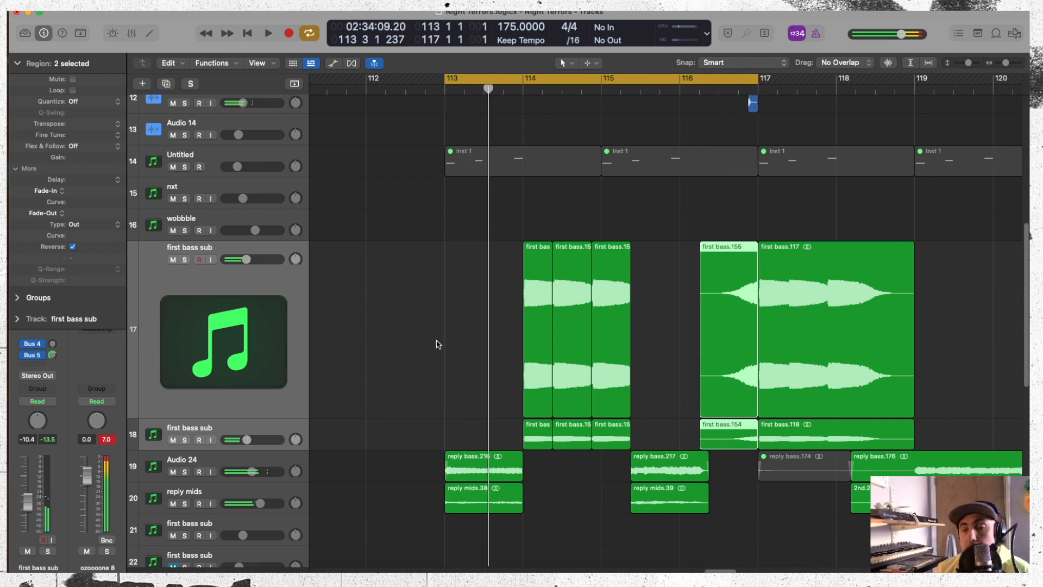
Step: Move reply bass.216 and reply mids.38 directly before the second reply, and the first bass pieces to beat 2 of bar 113
left_click_drag(489, 418, 481, 514)
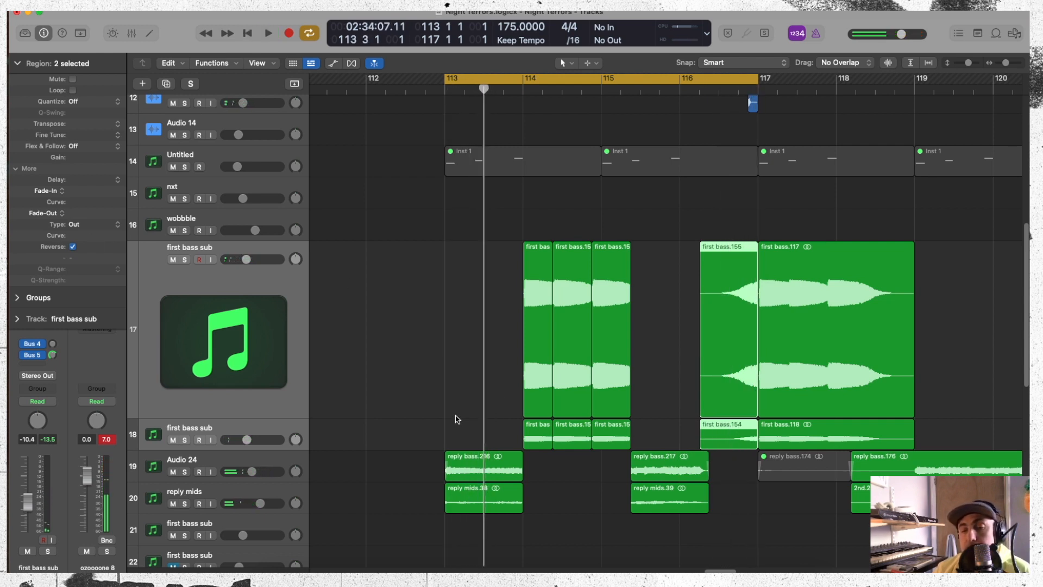
left_click_drag(456, 419, 459, 516)
left_click_drag(459, 425, 579, 435)
left_click_drag(647, 282, 472, 278)
Step: Place the middle first bass pair ahead of the first pair, shift all three pairs later within bars 113–114, and audition
left_click_drag(513, 206, 508, 454)
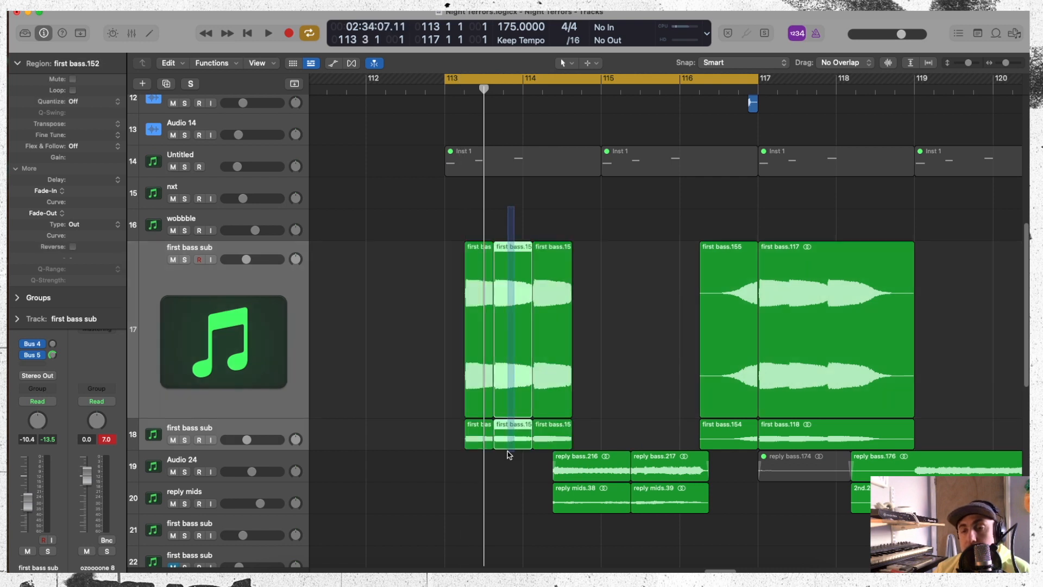
left_click_drag(512, 403, 444, 402)
left_click_drag(609, 320, 427, 429)
left_click_drag(436, 367, 465, 363)
key("space")
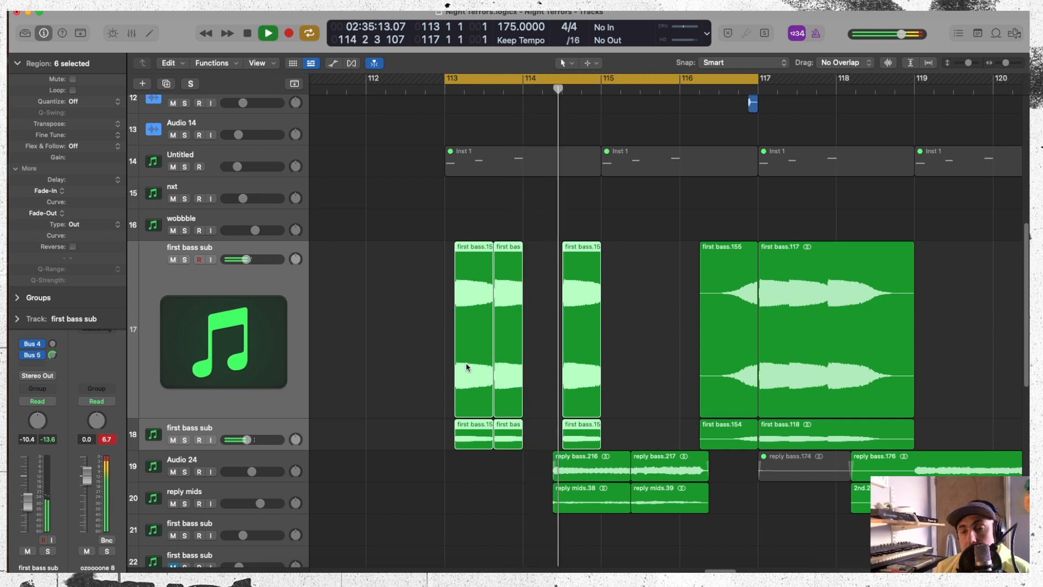
key("space")
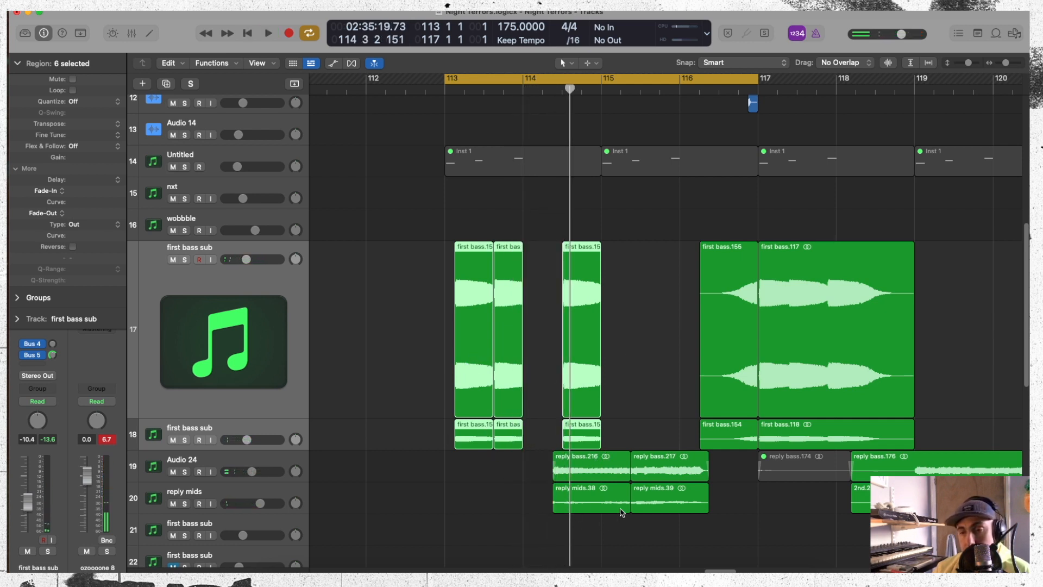
Step: Move all four reply bass and reply mids regions so they start at bar 115, and audition the loop
left_click_drag(732, 476, 597, 503)
left_click_drag(596, 431, 647, 446)
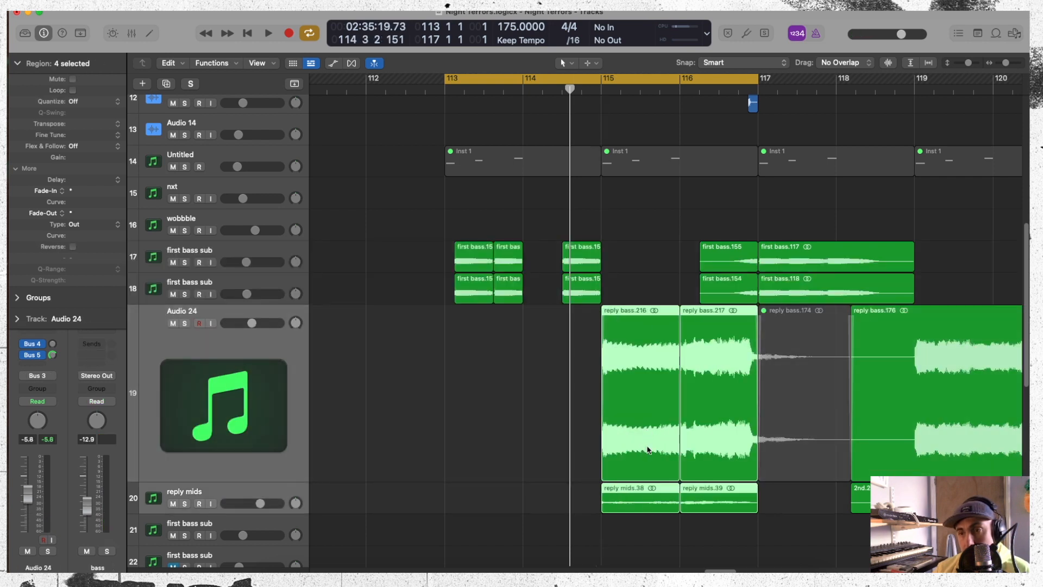
key("space")
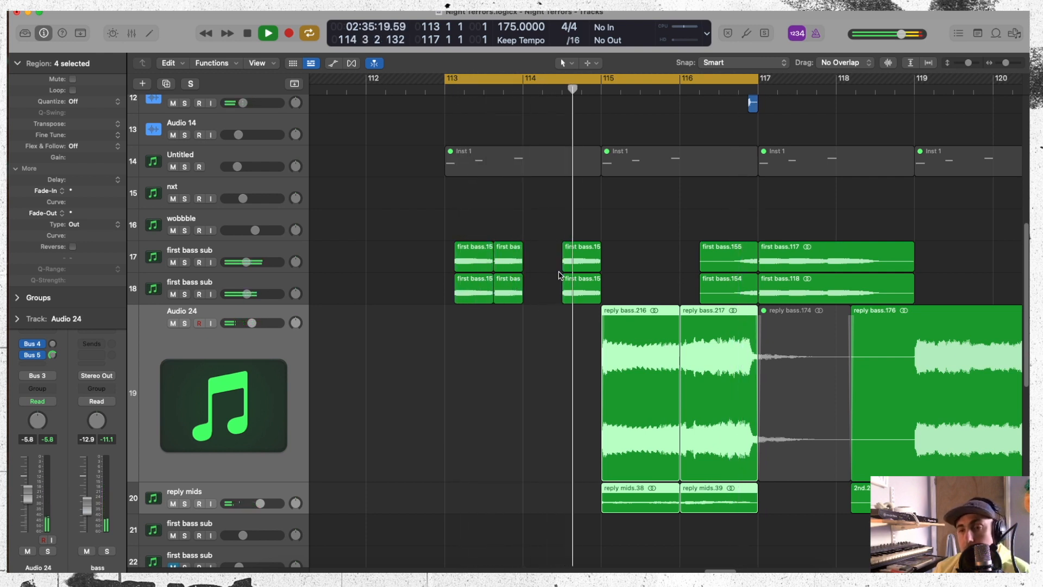
key("space")
Step: Try the third first bass pair earlier, near the start of bar 114, and audition it
left_click_drag(583, 223, 563, 326)
left_click_drag(572, 278, 543, 283)
key("space")
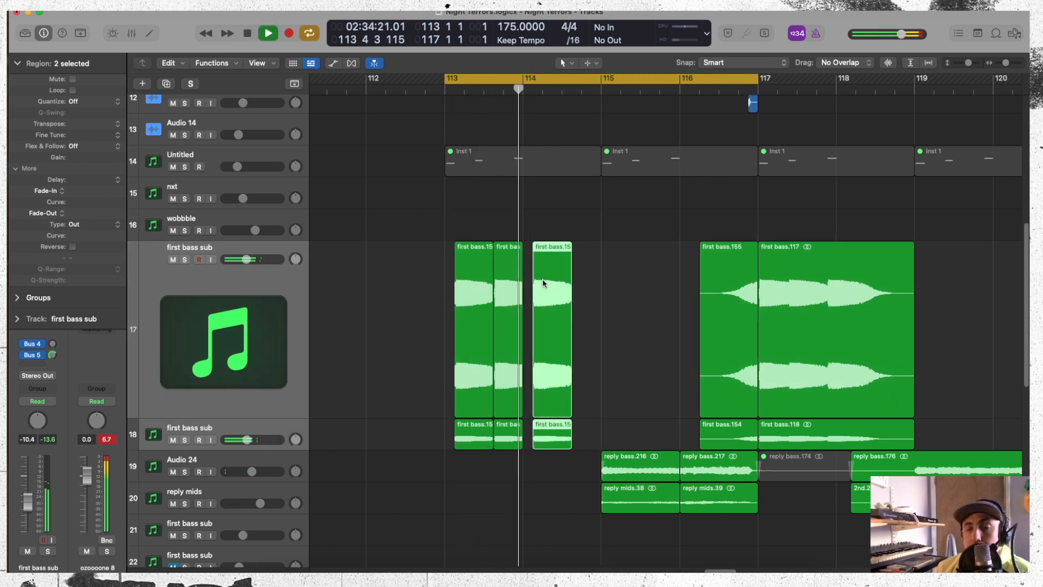
key("space")
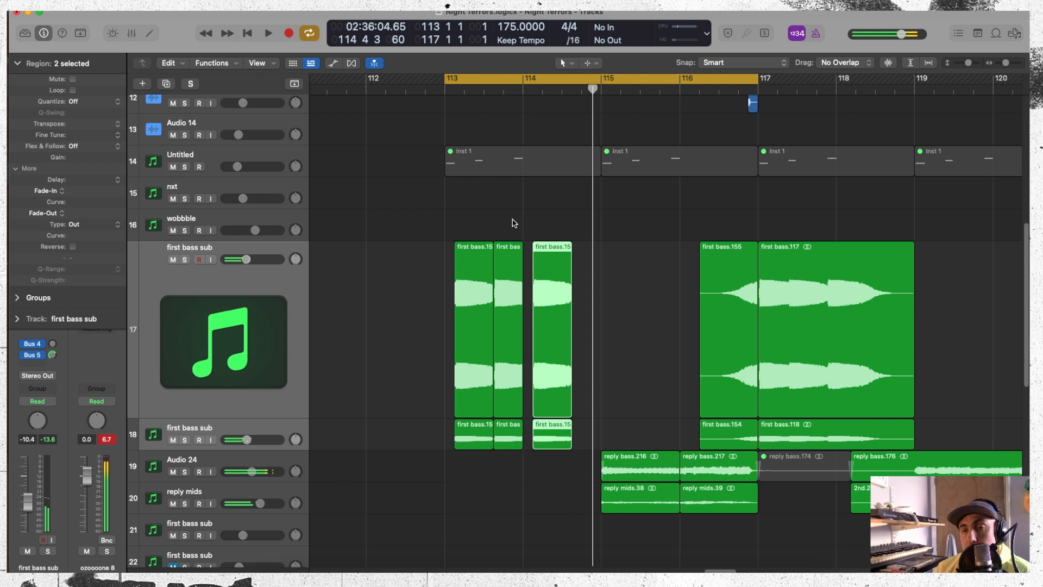
Step: Try the upper first bass.152 region at bar 113, audition it, and move it back in line with the lower one
left_click_drag(513, 222, 505, 455)
left_click_drag(470, 360, 459, 373)
key("space")
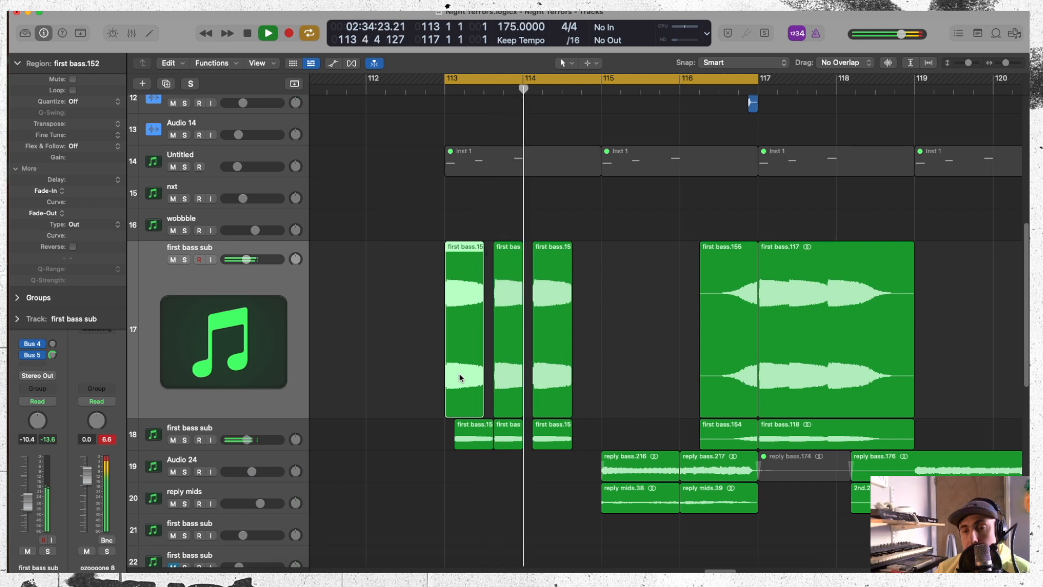
key("space")
left_click_drag(457, 390, 467, 388)
Step: Delete the later first bass pieces and extend the two remaining regions to nearly bar 115, with the upper one starting at bar 113
left_click_drag(618, 359, 508, 437)
key("Delete")
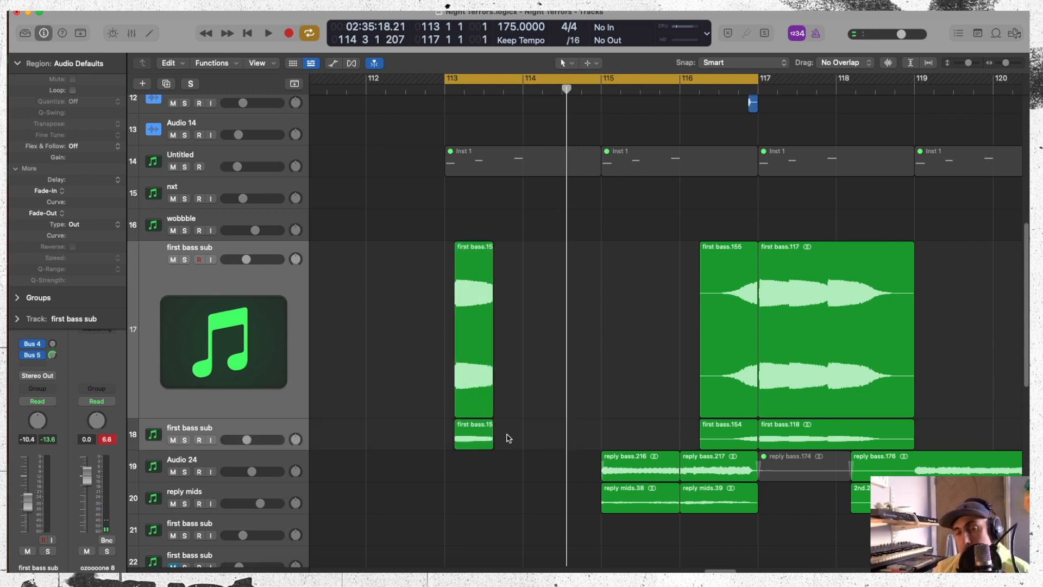
left_click_drag(489, 443, 592, 443)
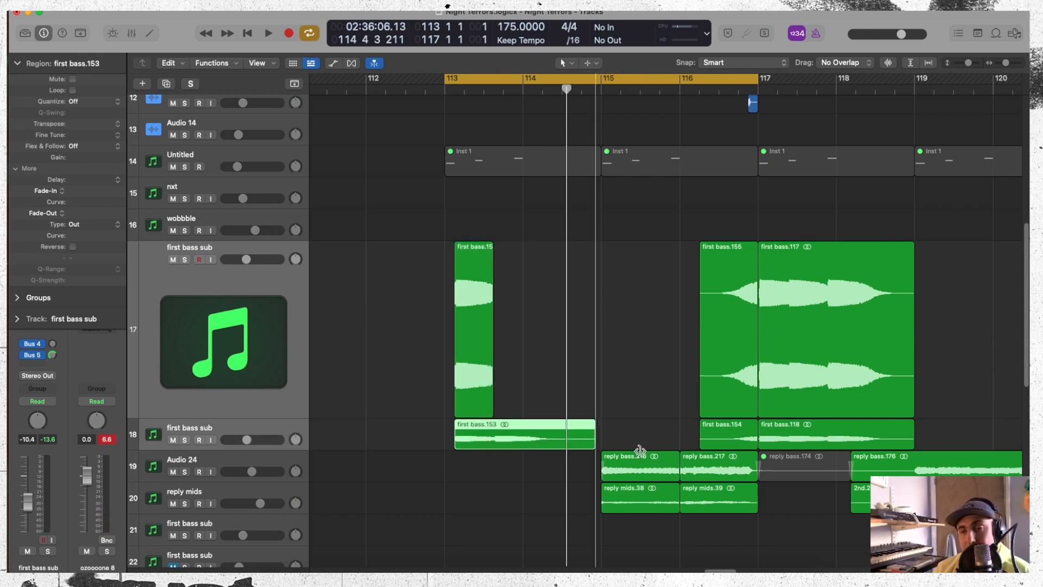
left_click_drag(492, 262, 594, 262)
left_click_drag(480, 275, 470, 275)
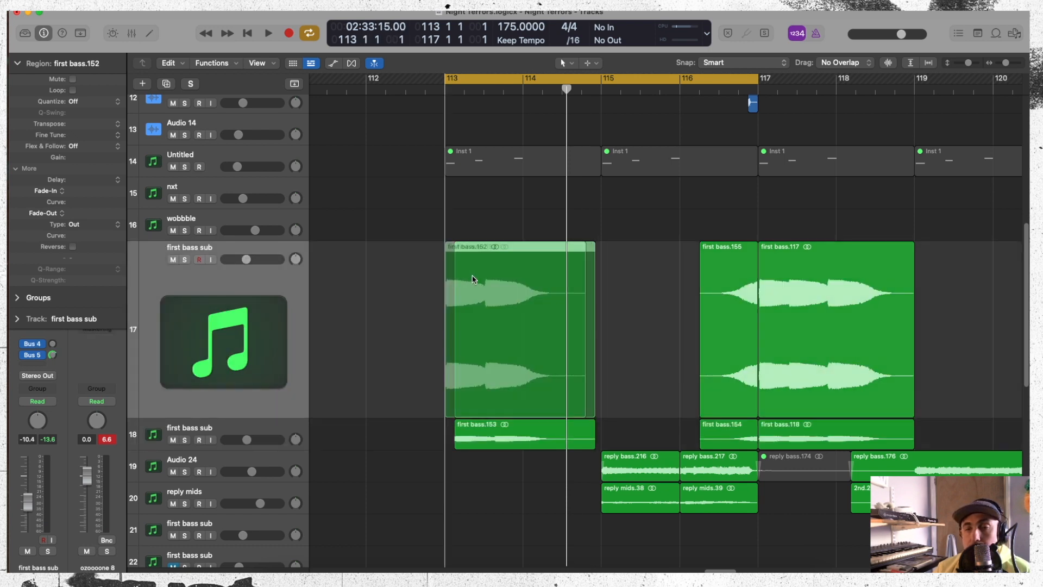
Step: Audition the upper first bass sub track soloed and shorten the cycle range to bars 113–115
left_click(186, 260)
key("space")
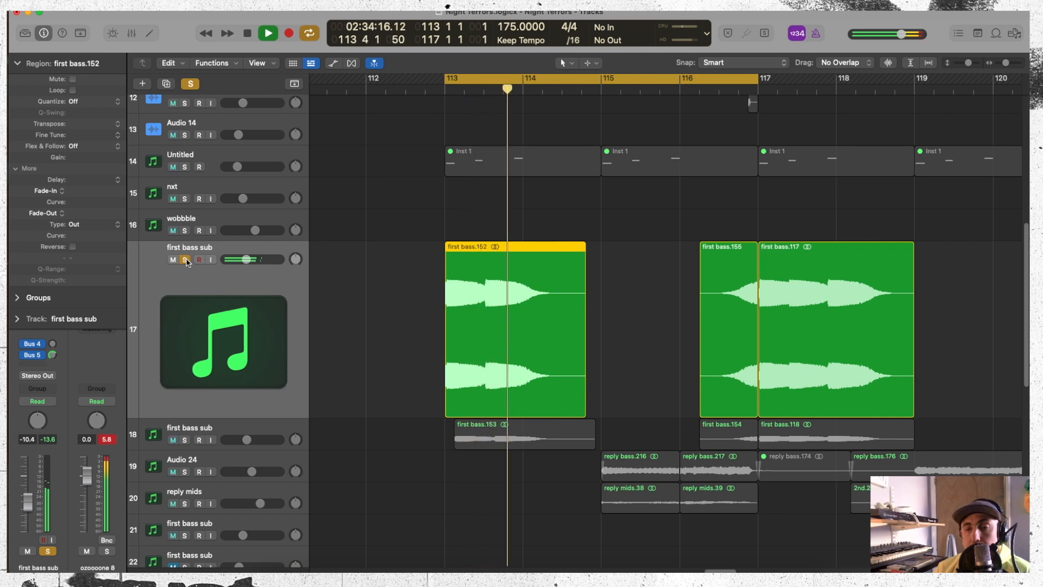
key("space")
left_click(453, 79)
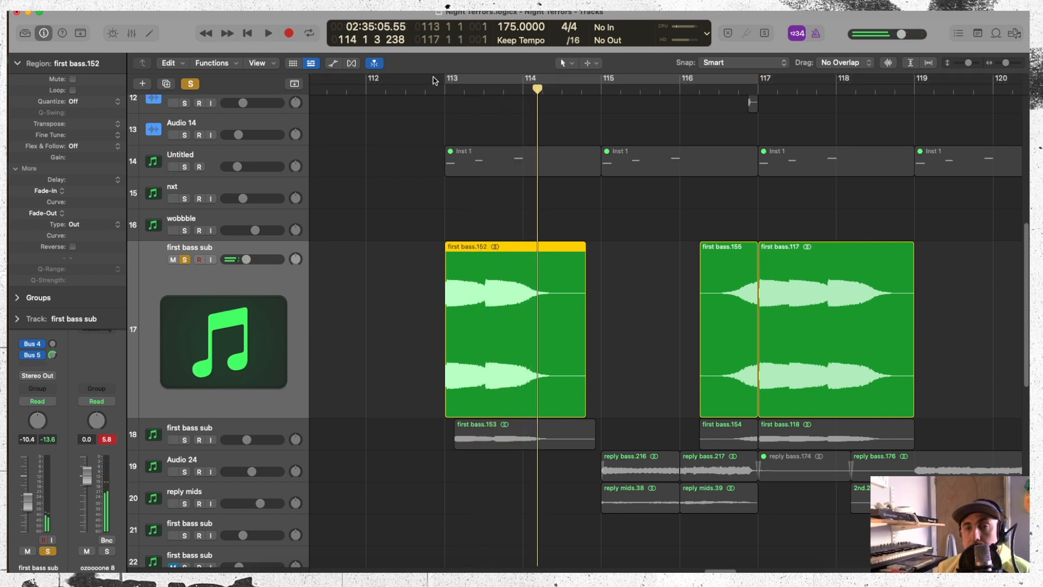
left_click_drag(450, 81, 585, 84)
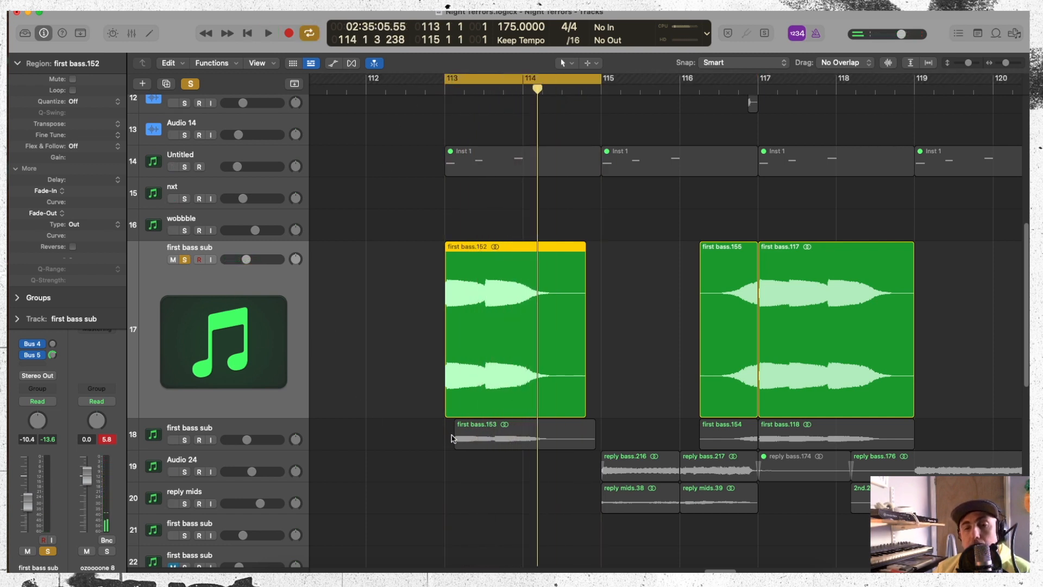
Step: Move the lower first bass.153 region to bar 113 and split it at 113 3 1 with the Scissors Tool
left_click(494, 441)
right_click(492, 481)
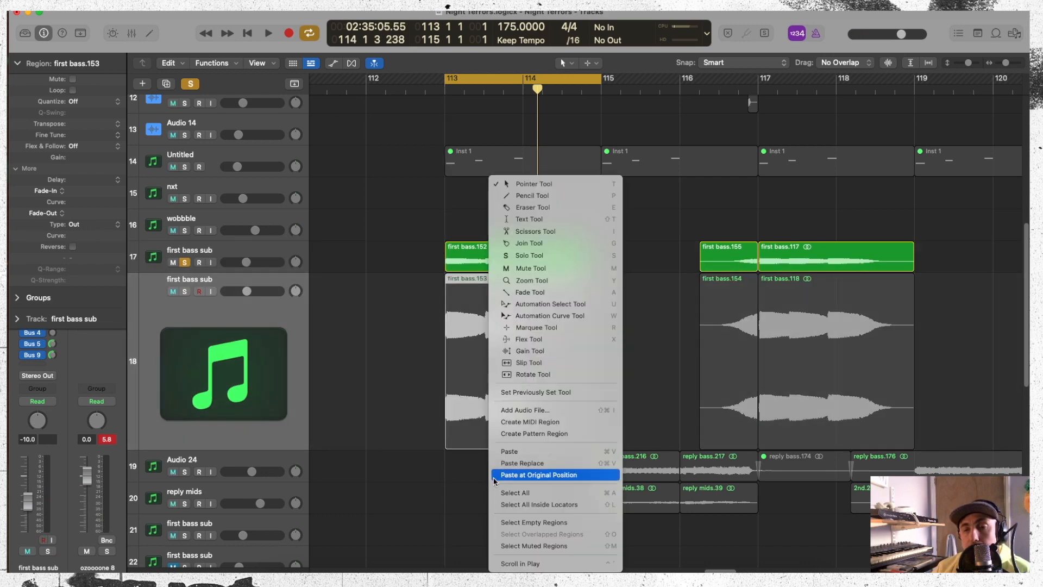
left_click(506, 231)
left_click(483, 373)
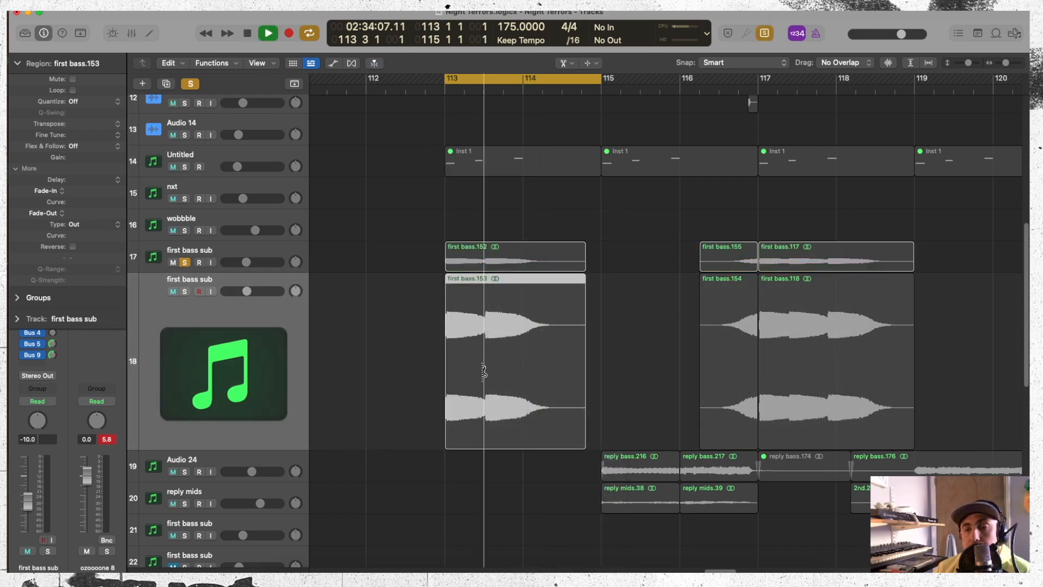
right_click(667, 345)
left_click(693, 155)
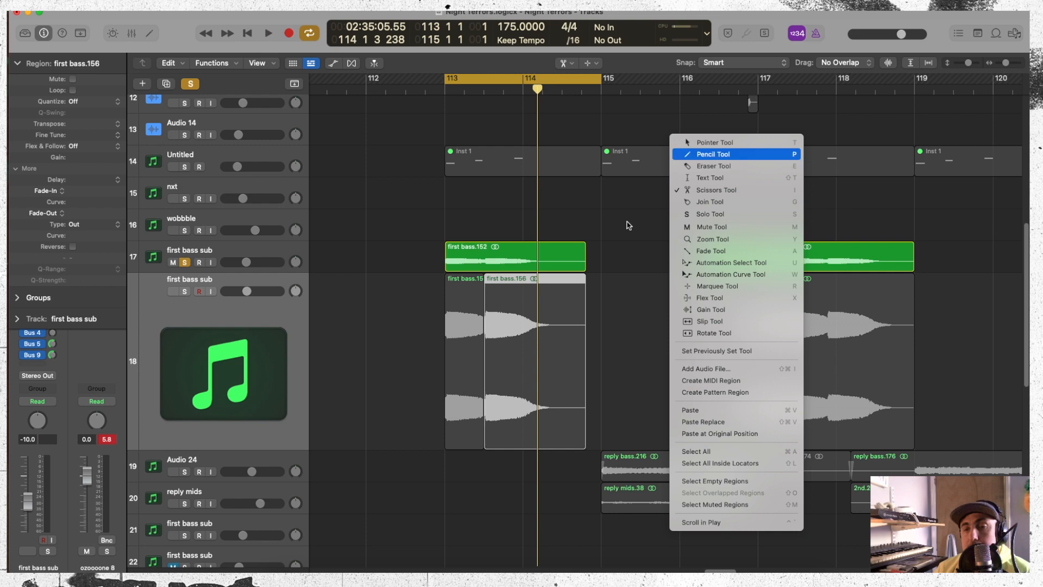
Step: Shift both lower first bass pieces about a sixteenth later, solo their track as well, and audition the two layers
left_click_drag(514, 298, 472, 328)
left_click(185, 292)
key("space")
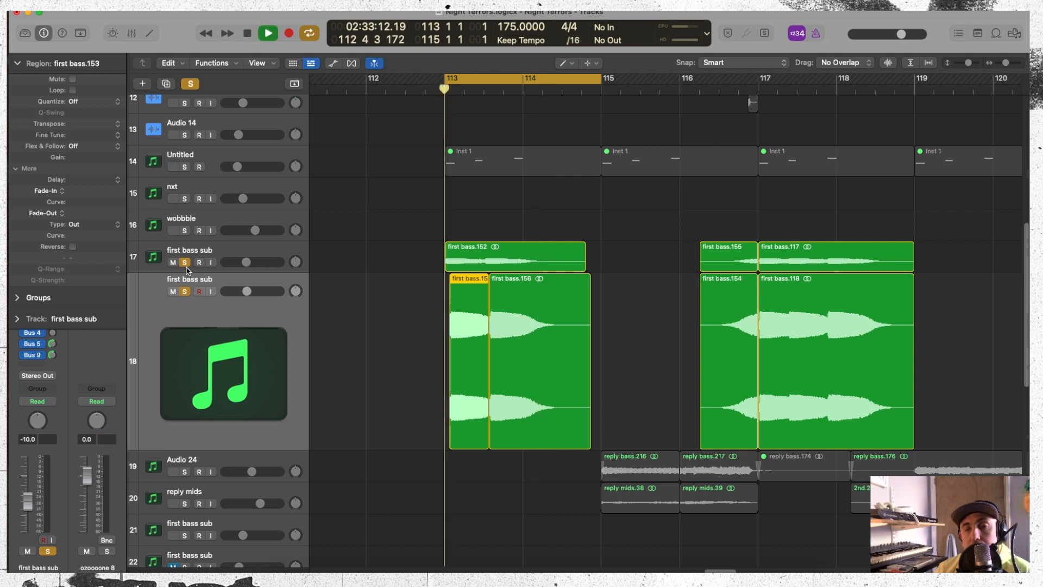
key("space")
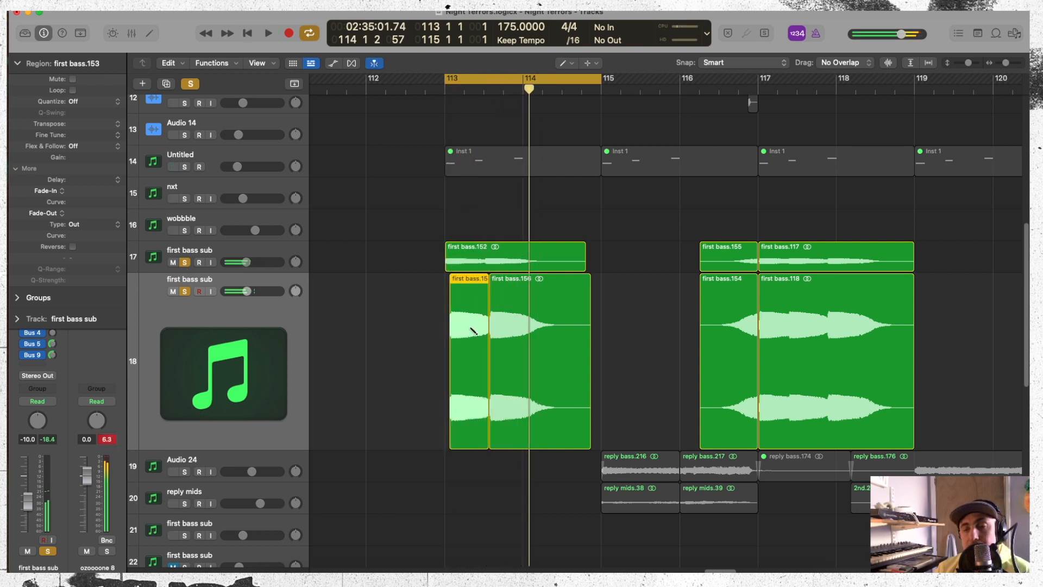
left_click(513, 343)
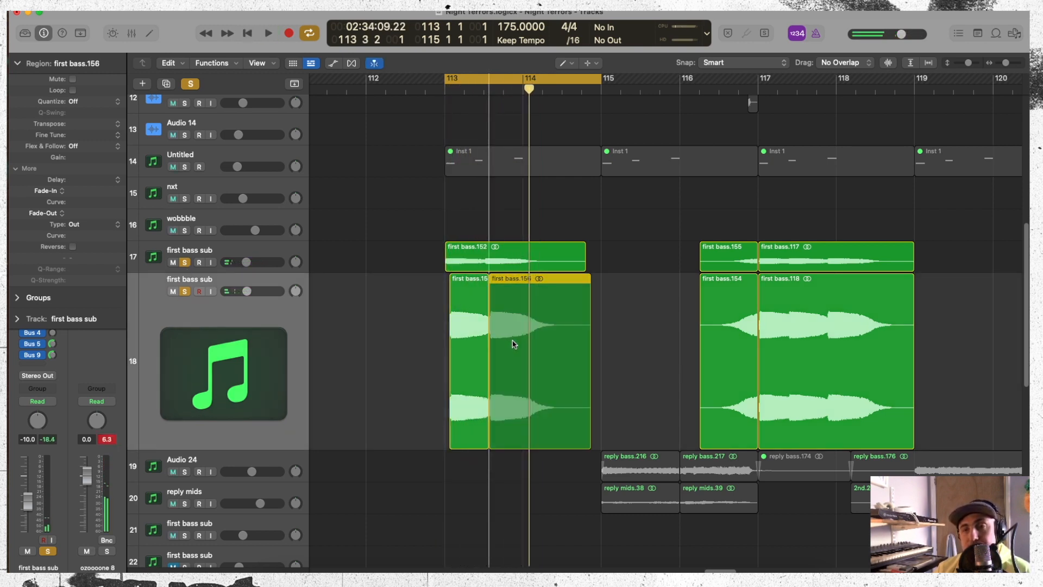
key("space")
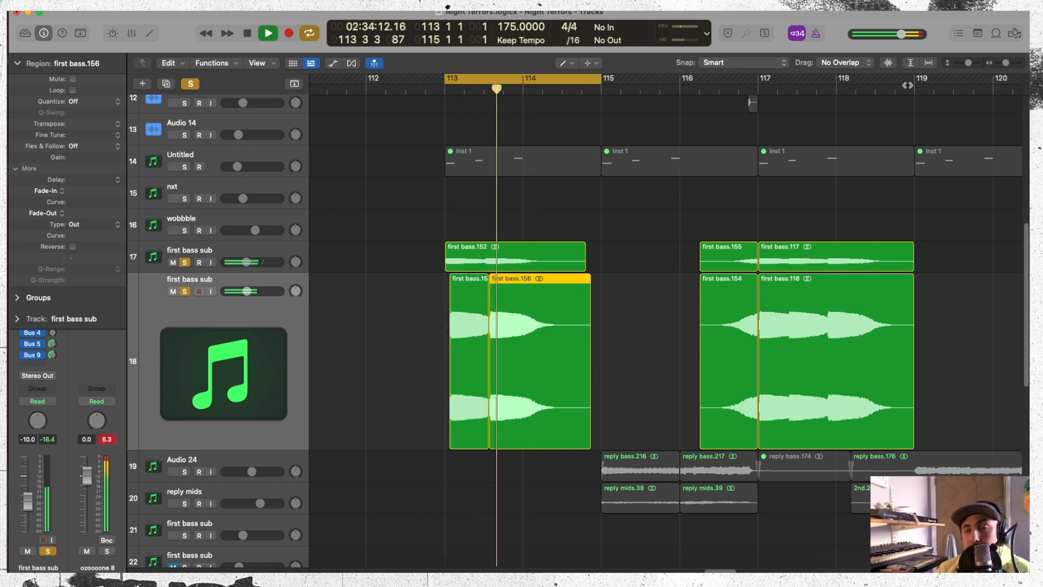
key("space")
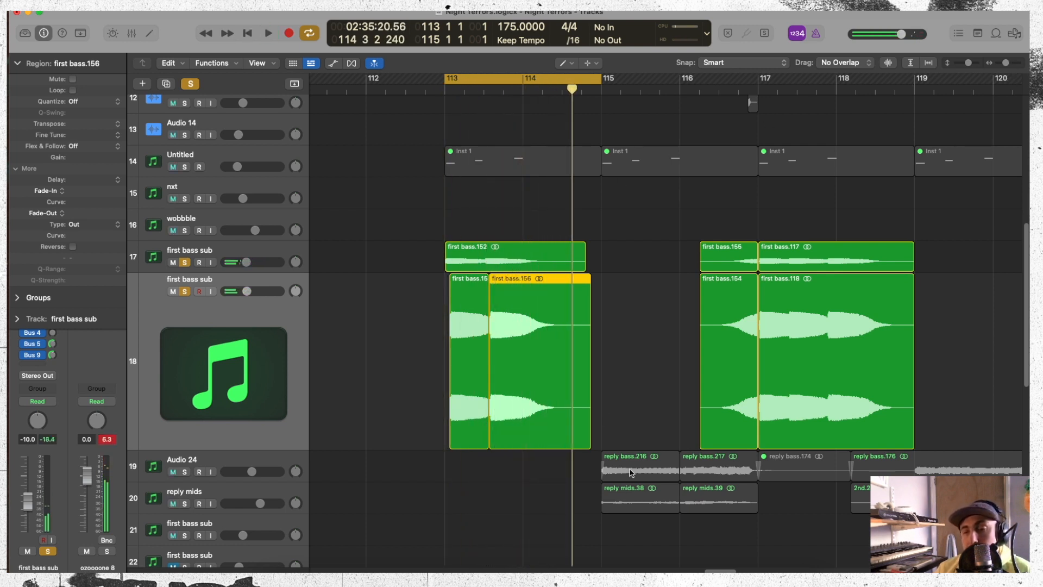
Step: Move reply bass.216 to beat 2 of bar 114, clear all solos, and audition the loop
left_click(632, 497)
left_click_drag(633, 320, 574, 335)
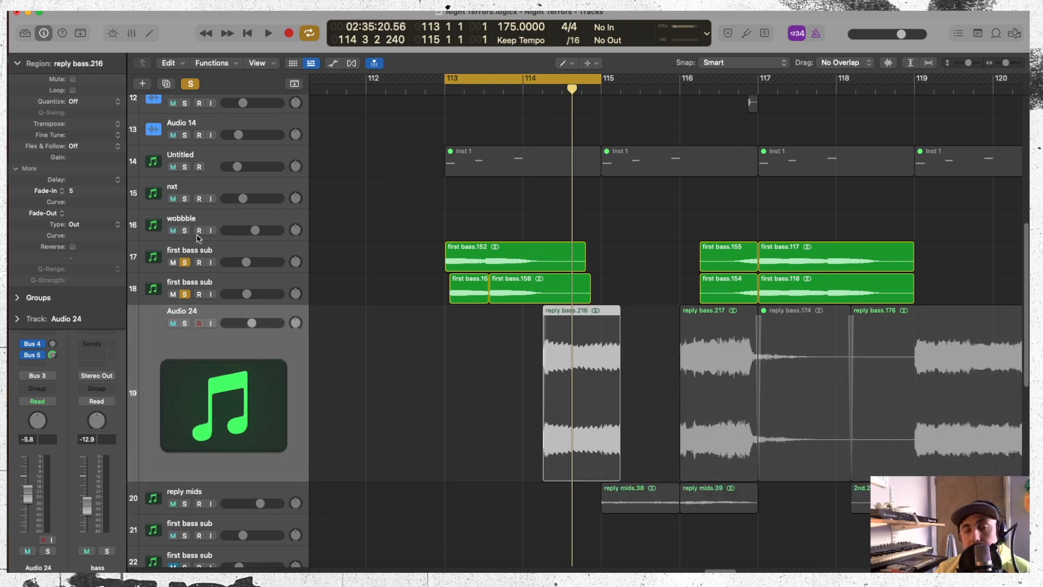
left_click(190, 84)
key("space")
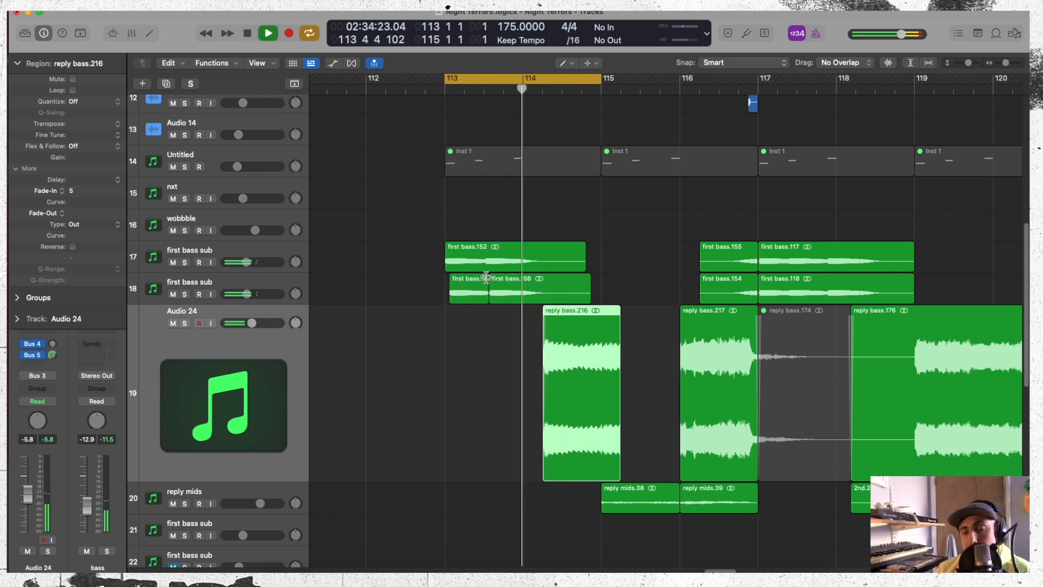
key("space")
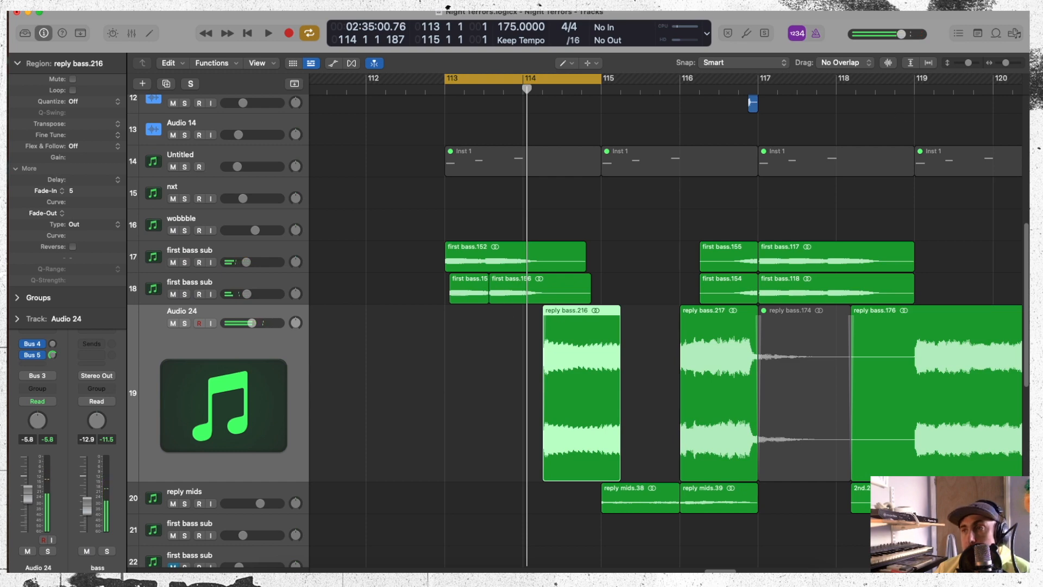
Step: Move both lower first bass pieces slightly earlier so they start just after bar 113, and audition the loop
left_click_drag(1006, 62, 1008, 63)
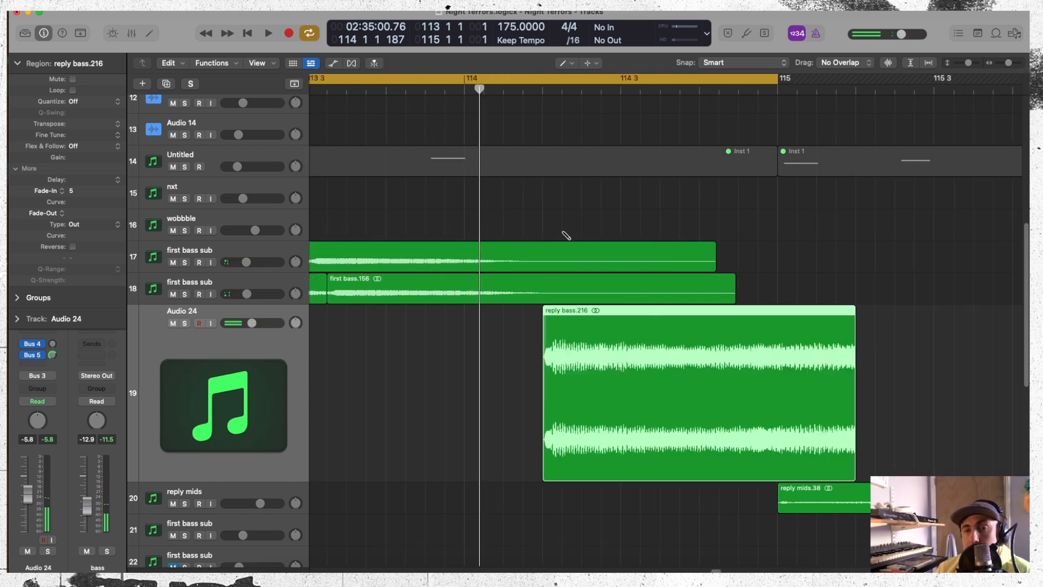
right_click(365, 381)
left_click(426, 181)
left_click(359, 287)
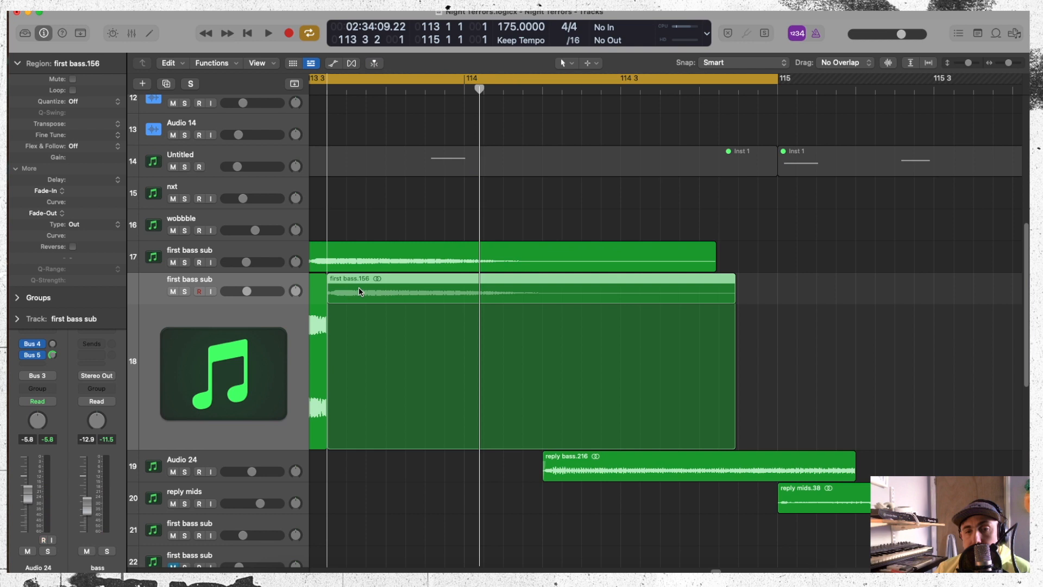
left_click_drag(338, 474, 320, 447)
left_click_drag(362, 403, 357, 408)
key("space")
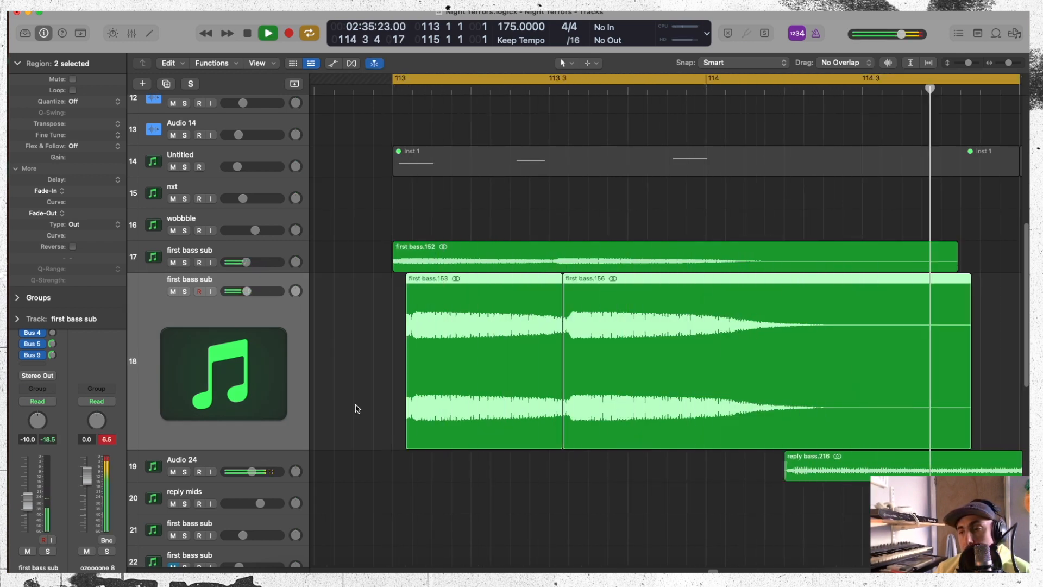
key("space")
Step: Nudge the upper first bass.152 region slightly later so it starts just after bar 113, and audition it with the other layers
left_click(428, 257)
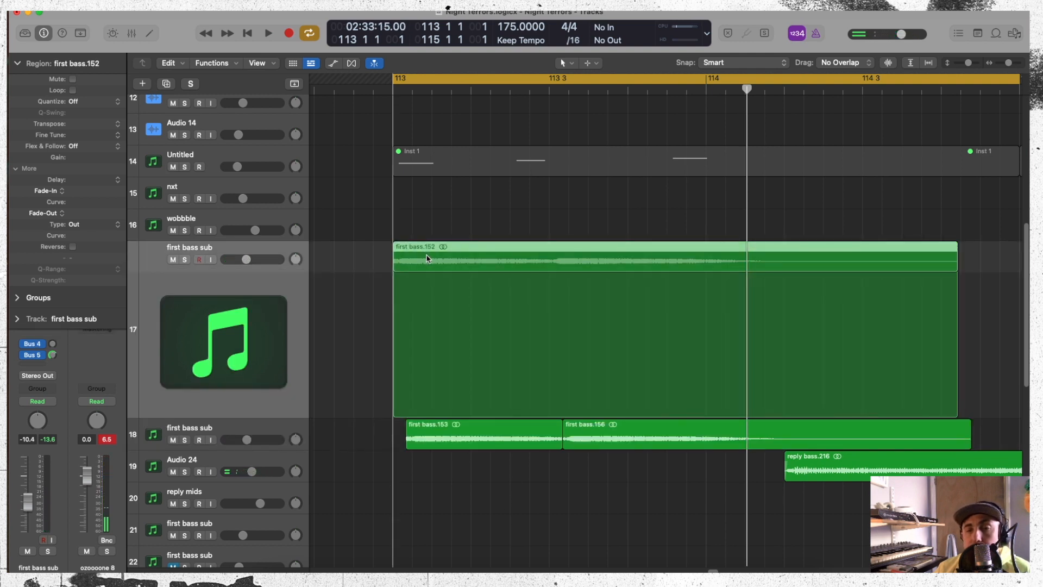
left_click_drag(420, 286, 422, 286)
key("space")
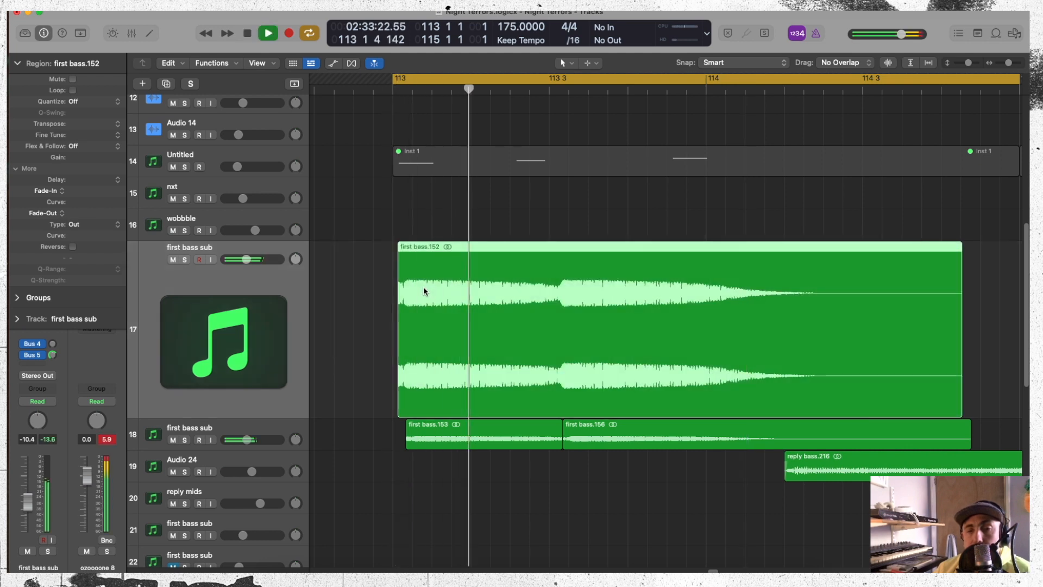
key("space")
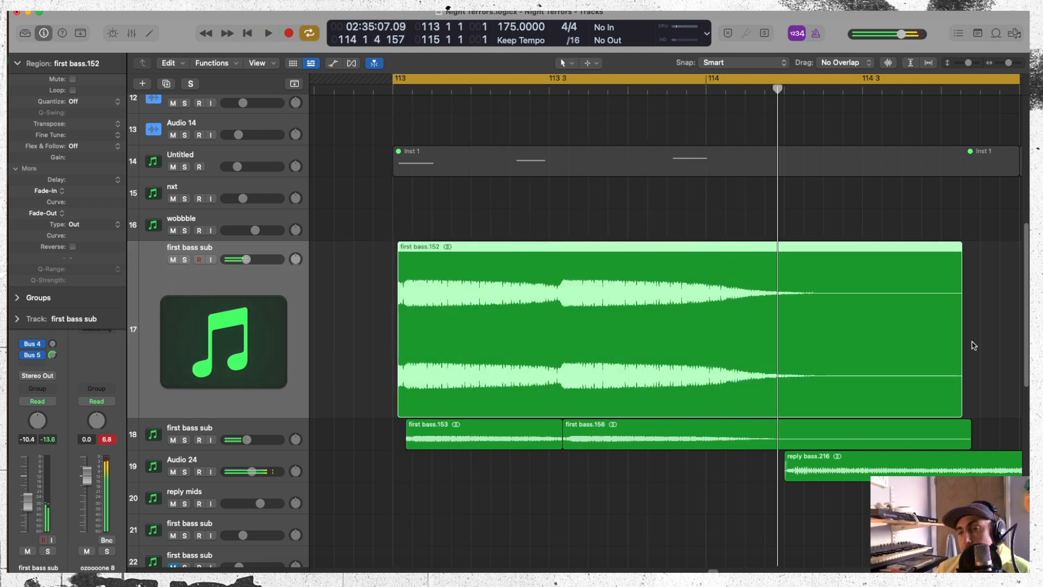
Step: Split first bass.152 with the Scissors Tool just after 113 3, where its second hit starts
right_click(1003, 319)
left_click(929, 165)
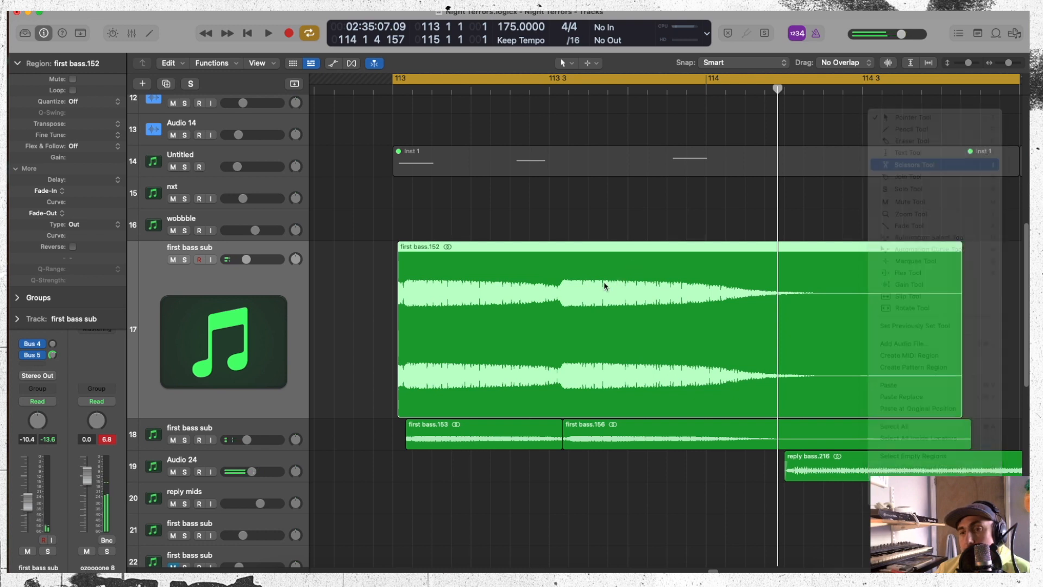
left_click_drag(567, 474, 565, 365)
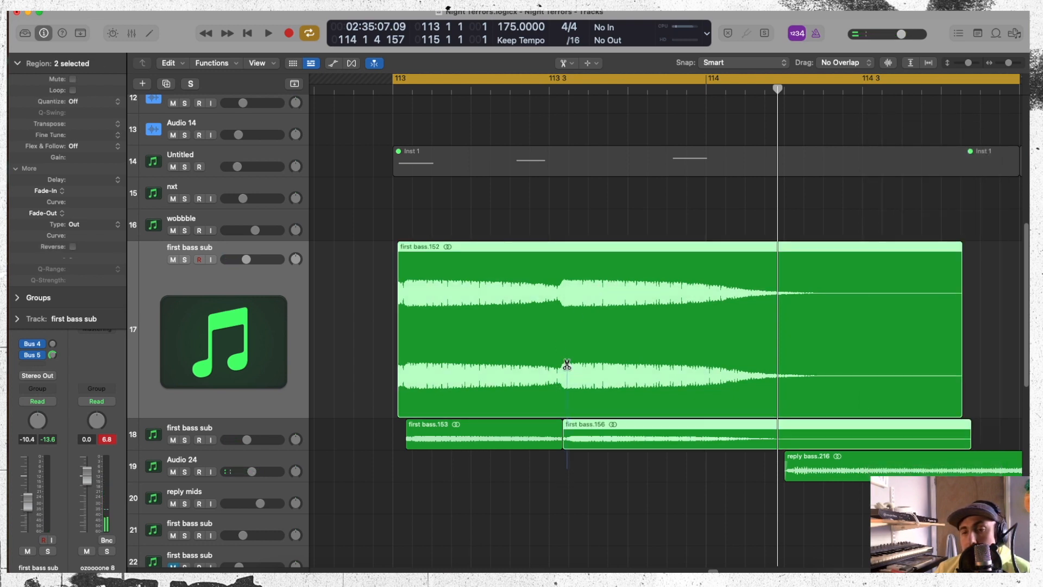
left_click(559, 361)
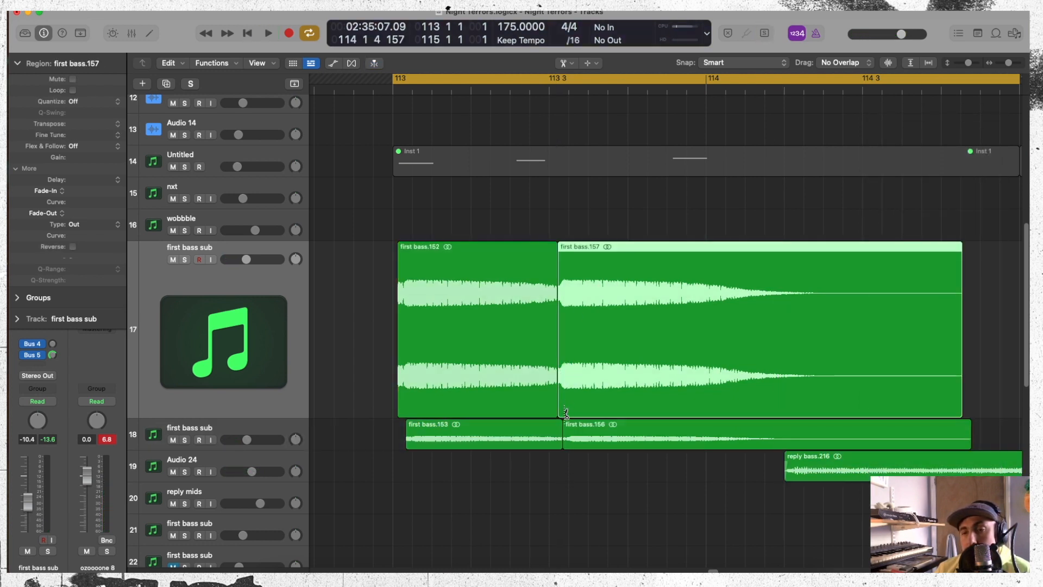
Step: Transpose the second piece of both first bass layers by -1 and audition the result
left_click_drag(616, 467, 688, 236)
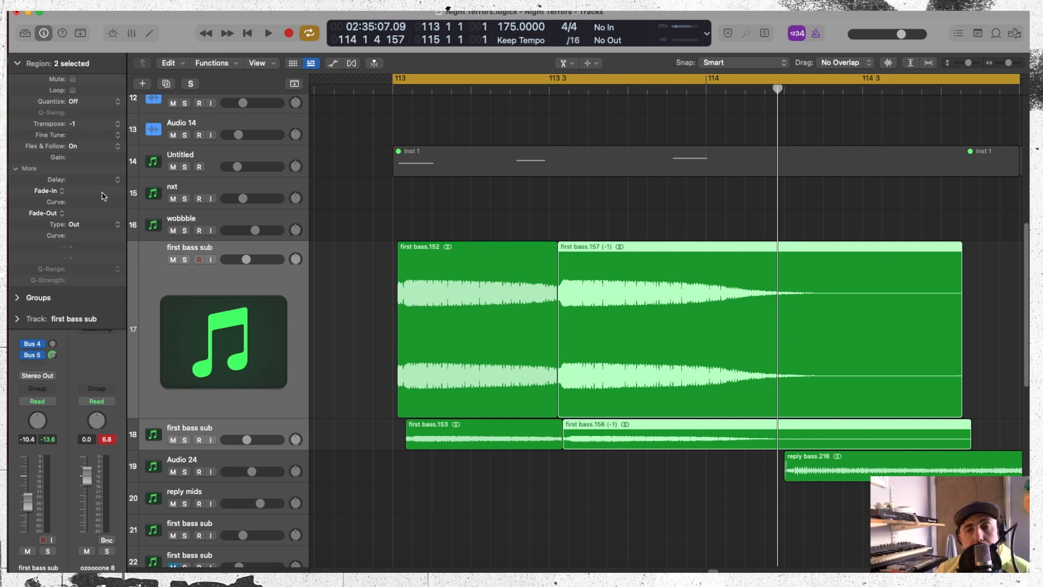
key("space")
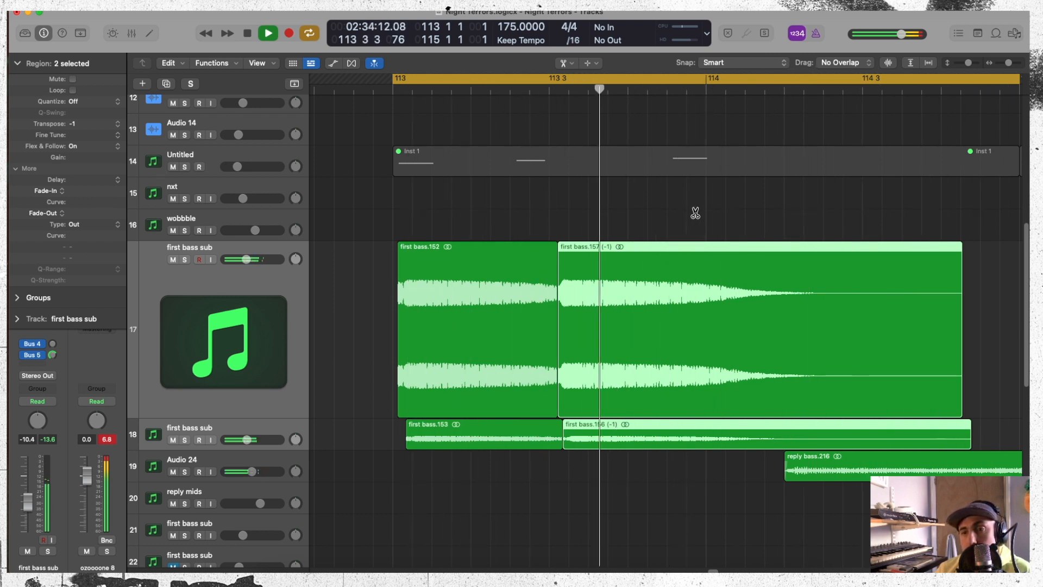
key("space")
Step: Move reply mids.38 with the Pointer Tool to about halfway between beats 2 and 3 of bar 114, and start playback
left_click_drag(1008, 63, 1005, 63)
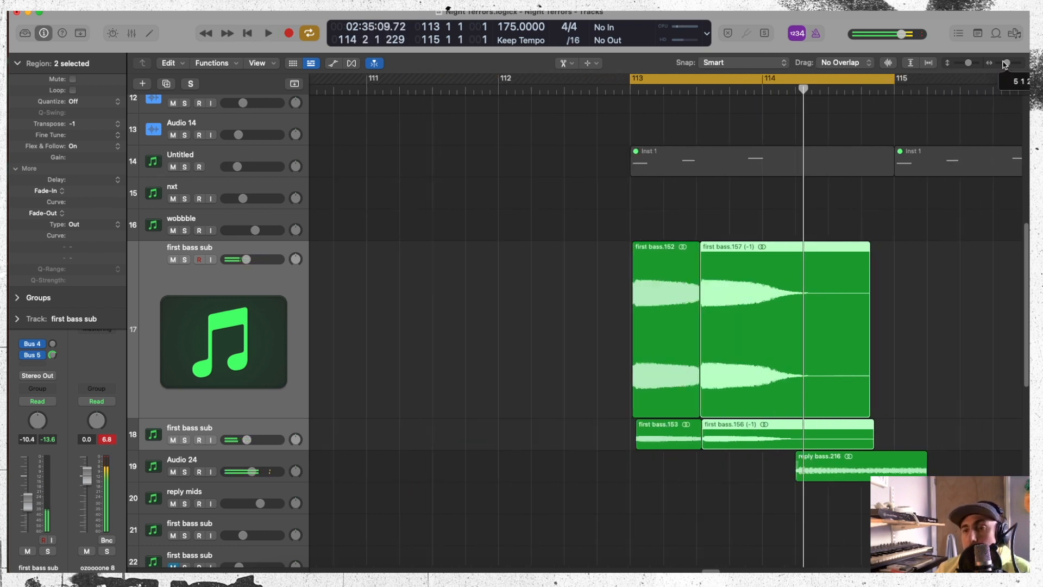
right_click(936, 253)
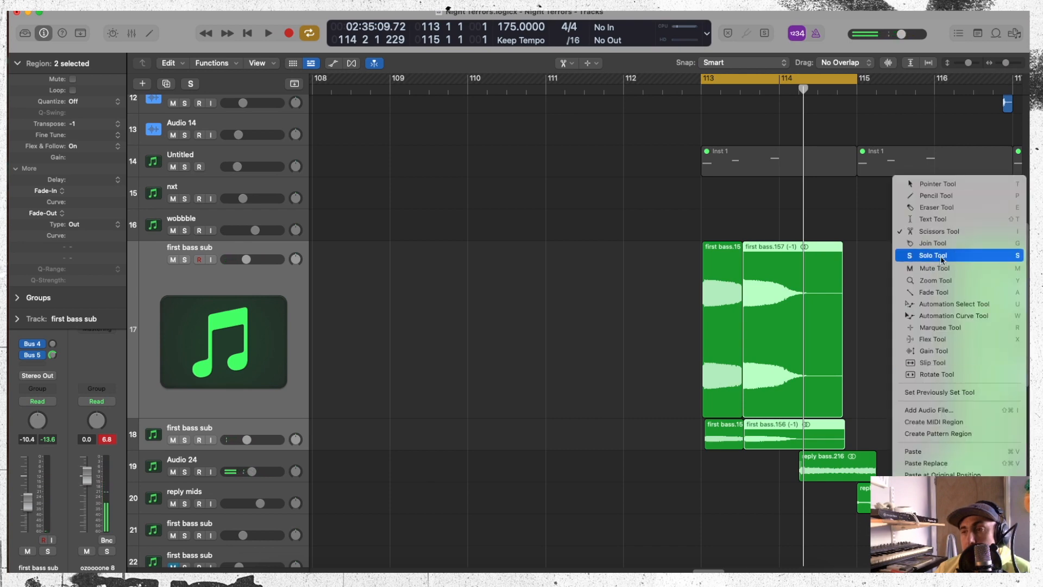
left_click(931, 184)
left_click_drag(885, 504, 837, 503)
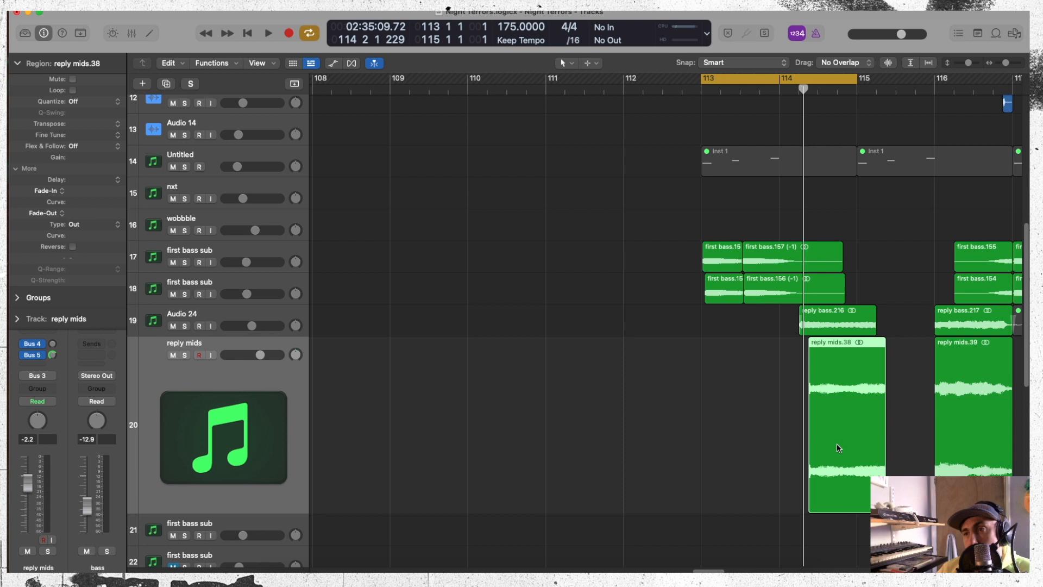
key("space")
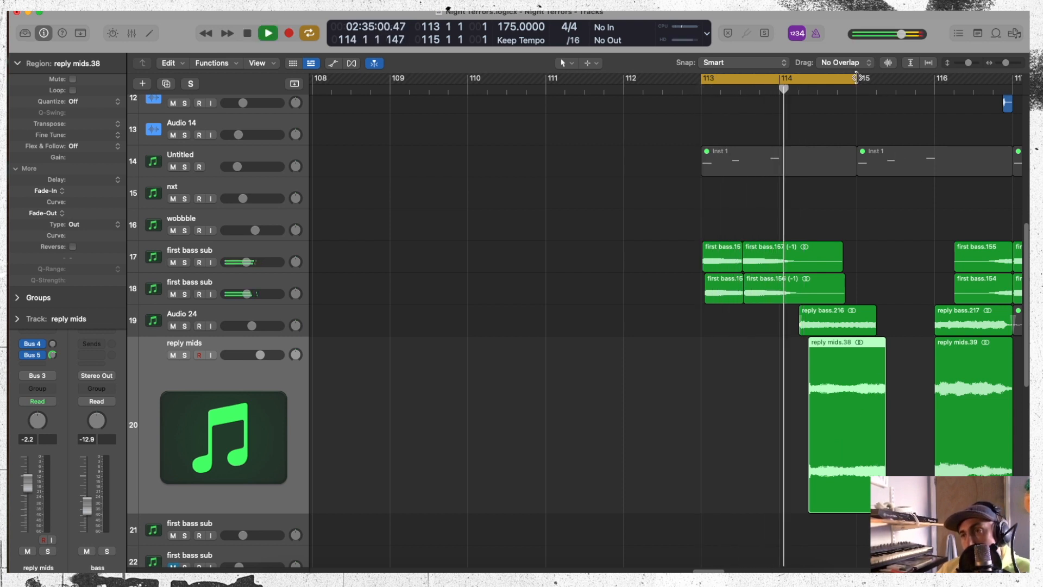
Step: Extend the cycle range to bars 113–117 and audition the whole call and reply while viewing the wider arrangement
left_click_drag(858, 78, 1012, 78)
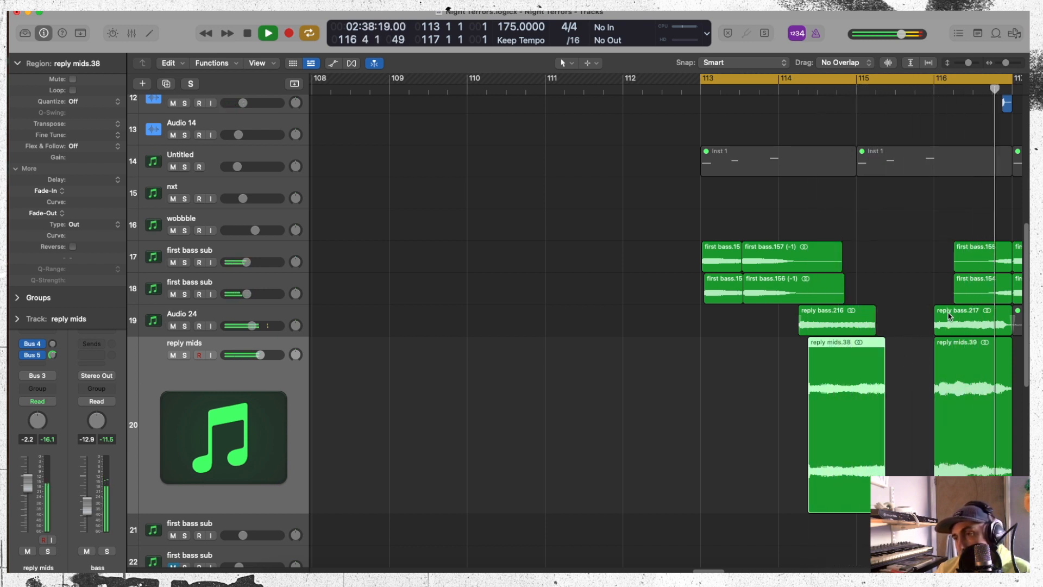
left_click(927, 319)
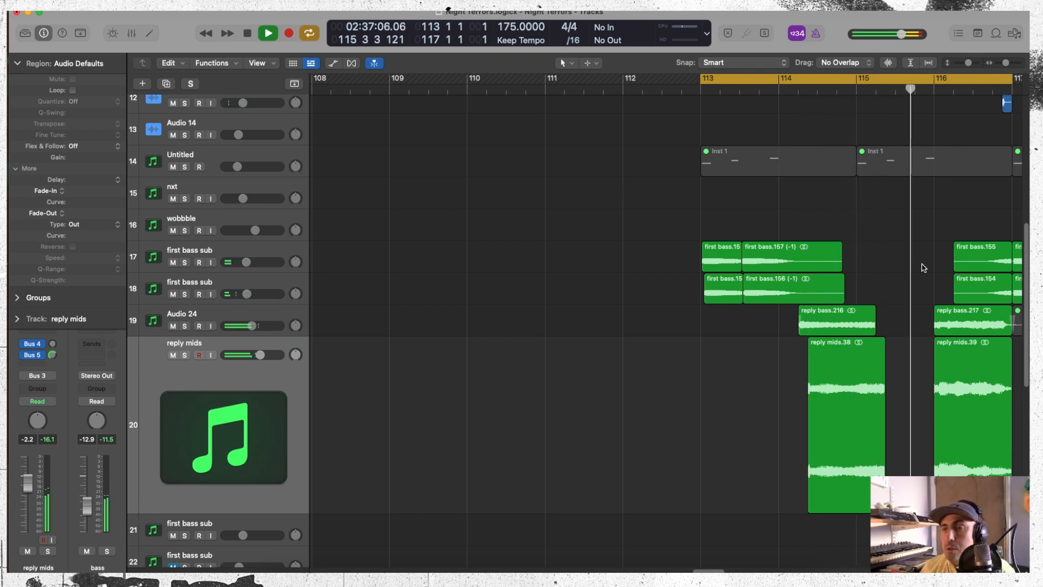
left_click_drag(1005, 63, 1001, 62)
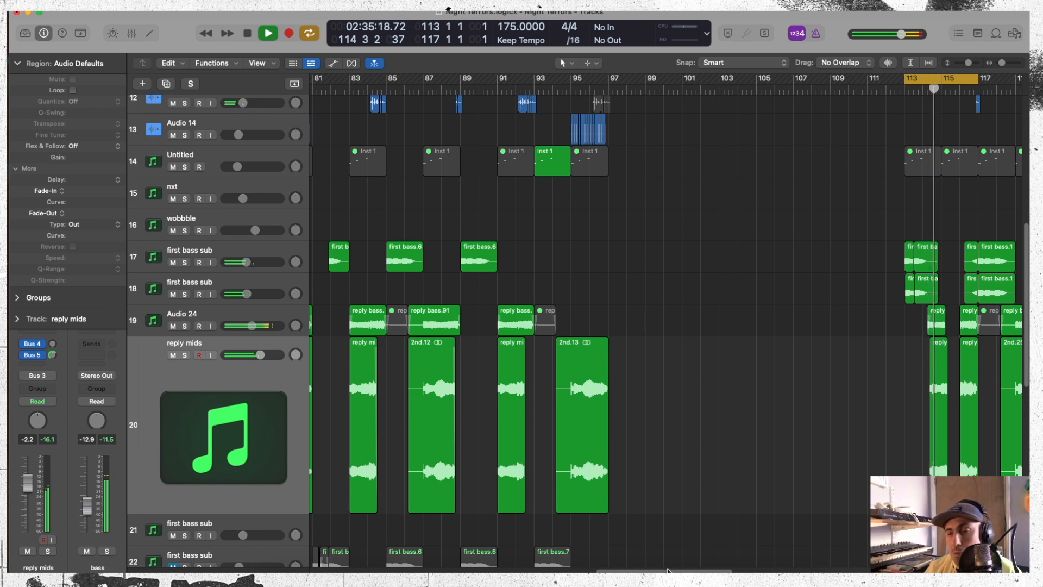
left_click_drag(668, 570, 700, 570)
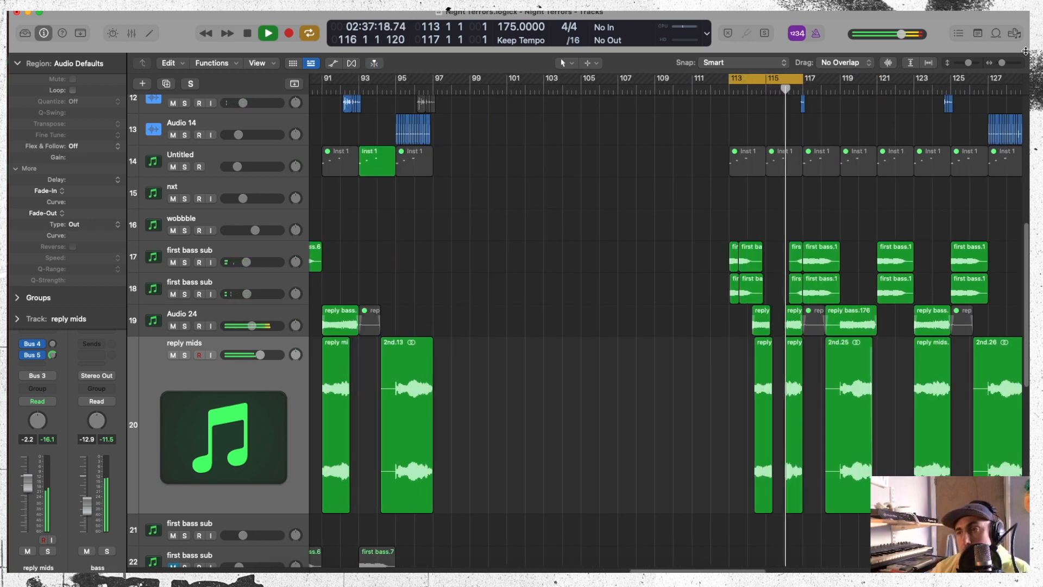
left_click_drag(1003, 63, 1002, 64)
left_click_drag(1000, 63, 999, 63)
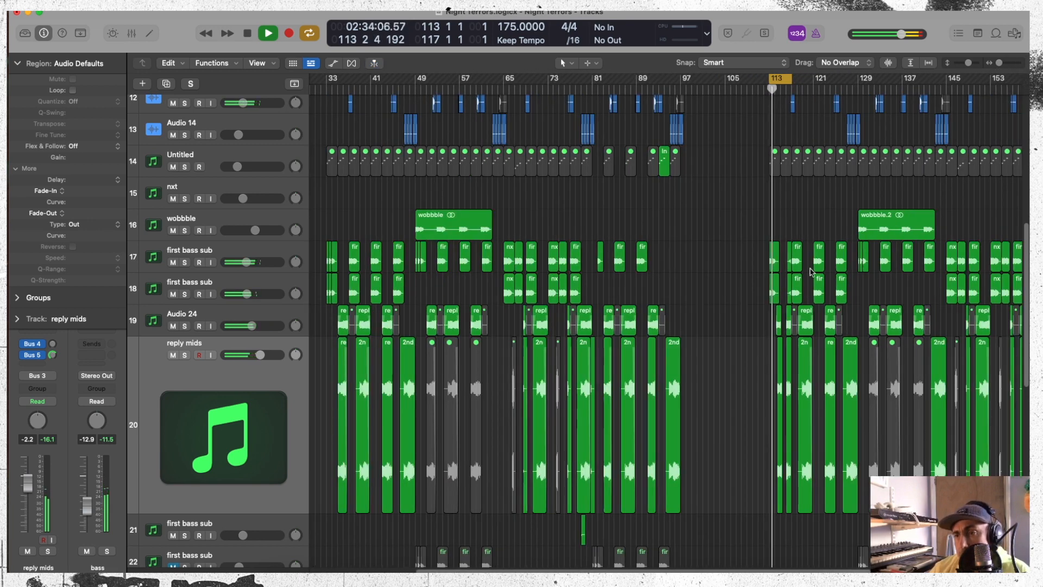
key("space")
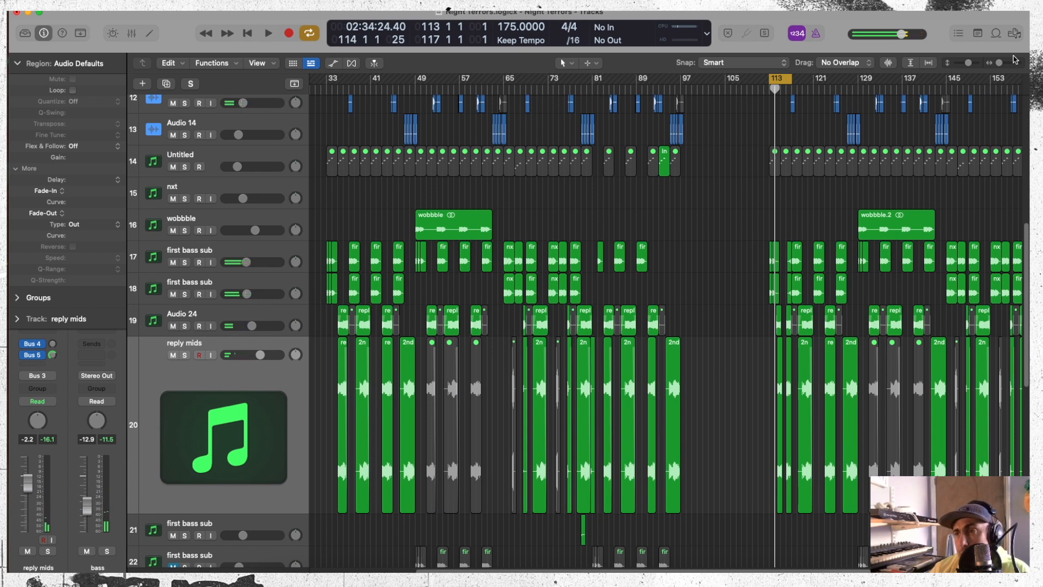
Step: Copy the short first bass region at bar 129 on muted track 22 to bar 113 of the same track
key("super+Right")
key("super+Right")
key("super+Right")
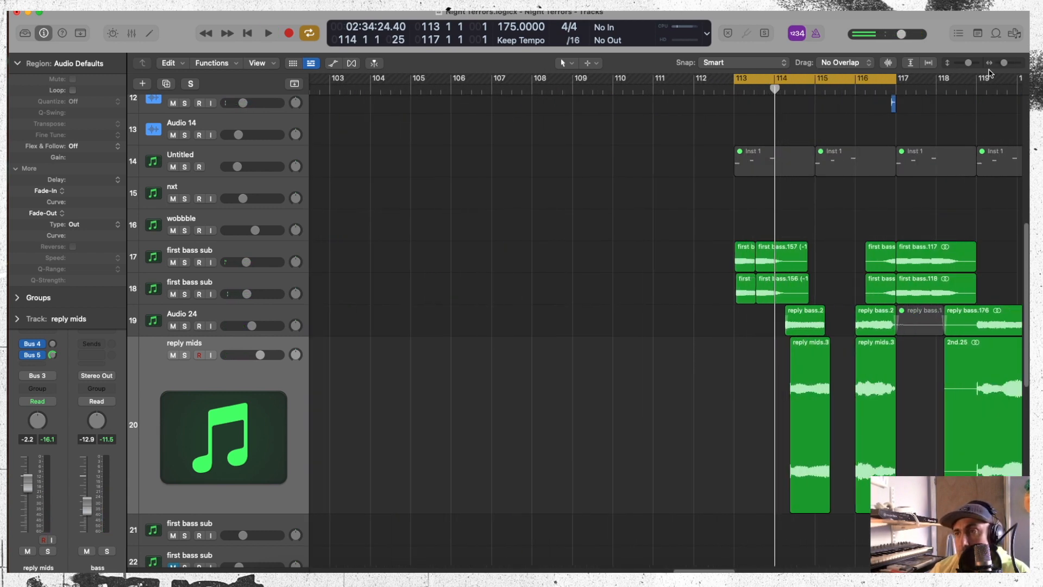
left_click_drag(970, 63, 967, 63)
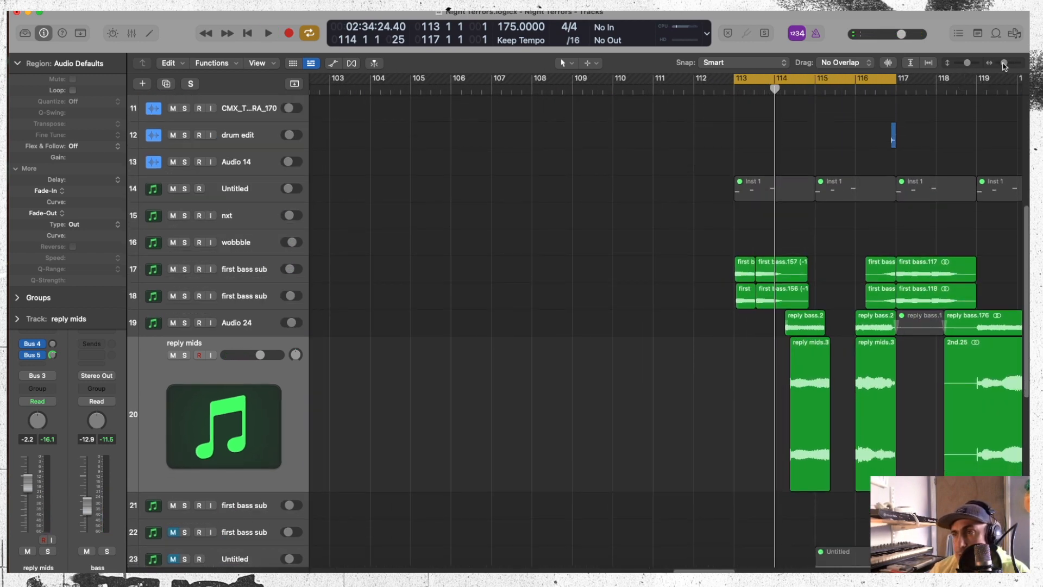
key("super+Left")
key("super+Left")
key("super+Left")
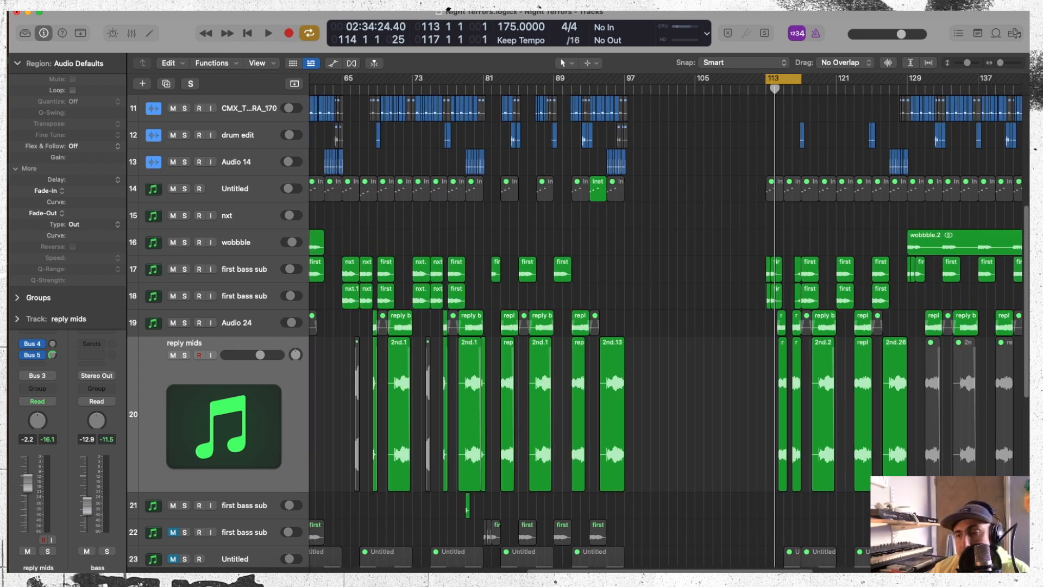
left_click(909, 531)
left_click_drag(909, 532, 771, 520)
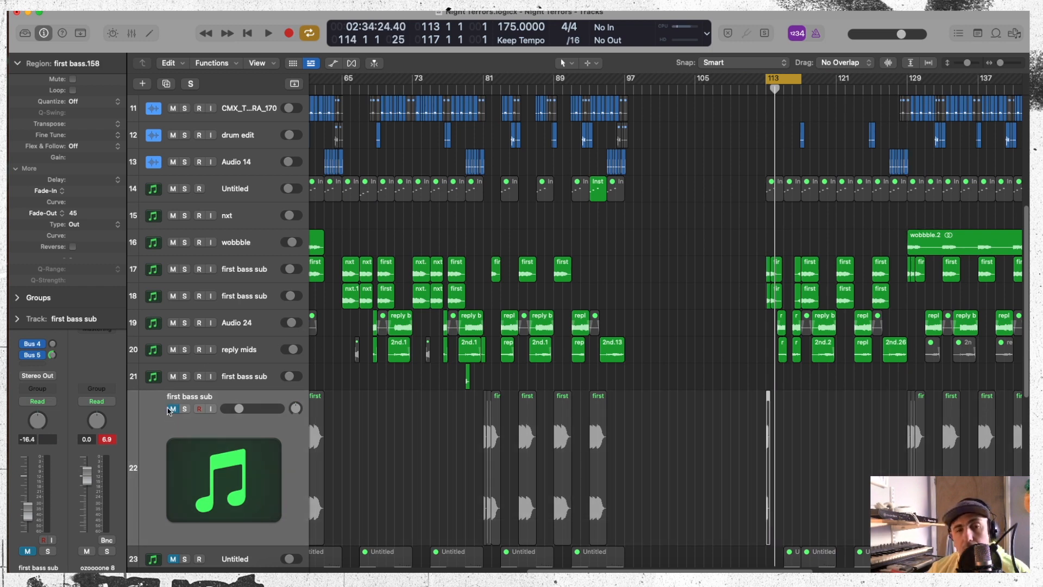
Step: Unmute first bass sub track 22, solo it, and audition the copied region at bar 113
key("space")
left_click(173, 409)
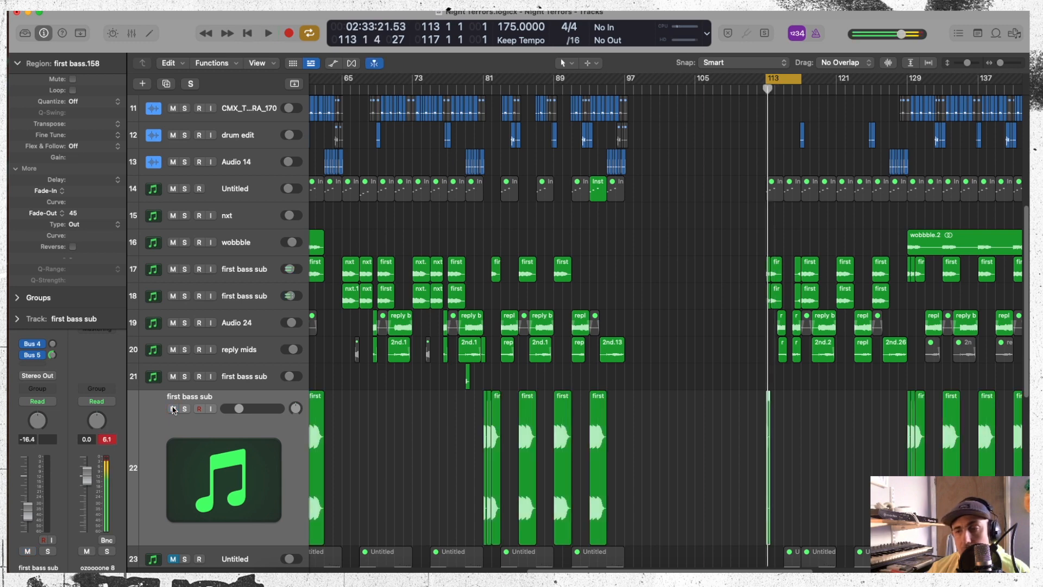
key("space")
left_click(185, 408)
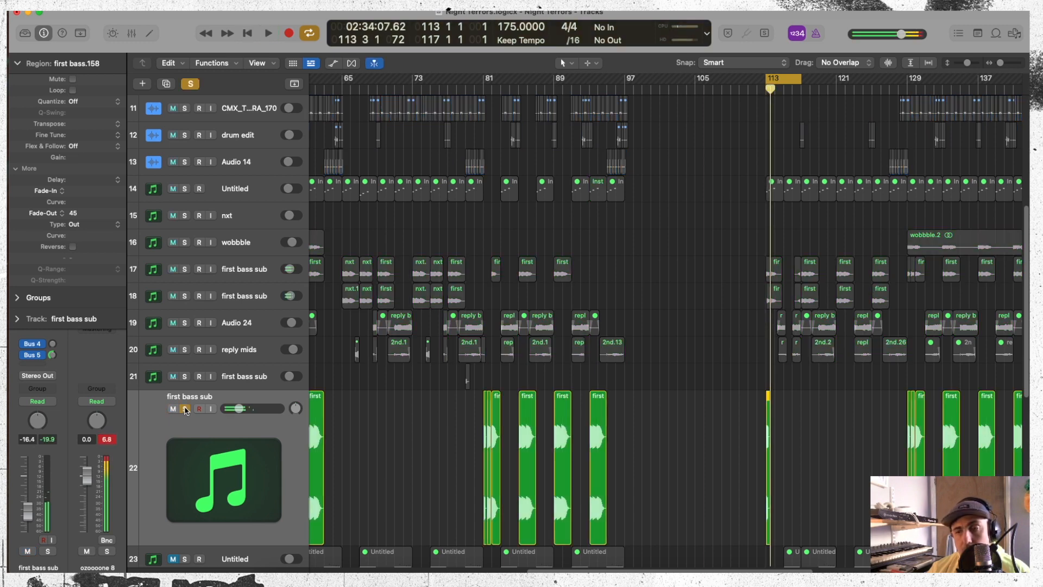
key("space")
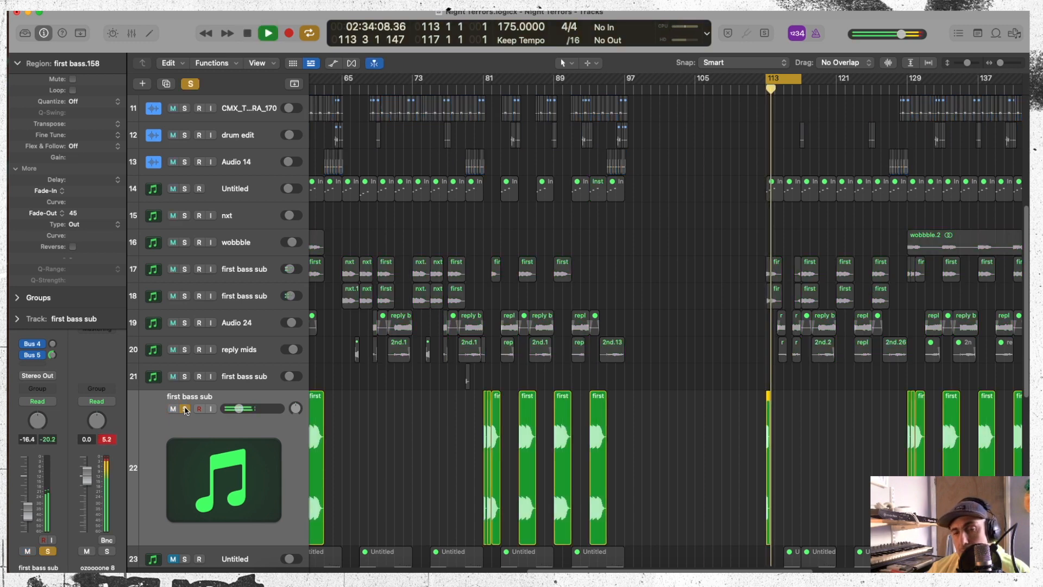
key("space")
Step: Shift the six call and reply regions in bars 113–115 about three sixteenths later, clear the solo, and audition the loop
key("super+Right")
key("super+Right")
key("super+Right")
key("super+Right")
key("super+Right")
key("super+Right")
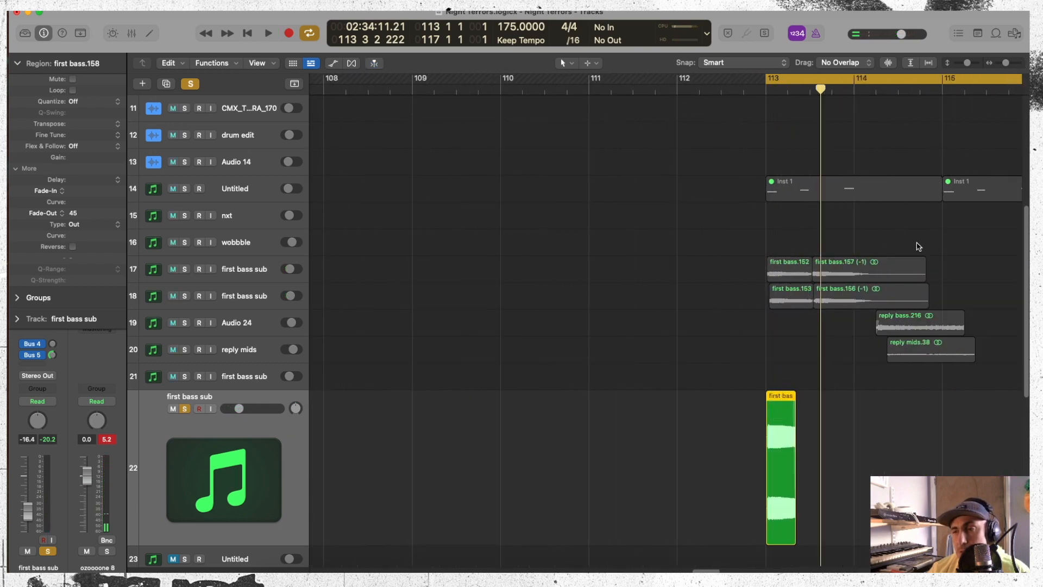
left_click_drag(967, 243, 774, 360)
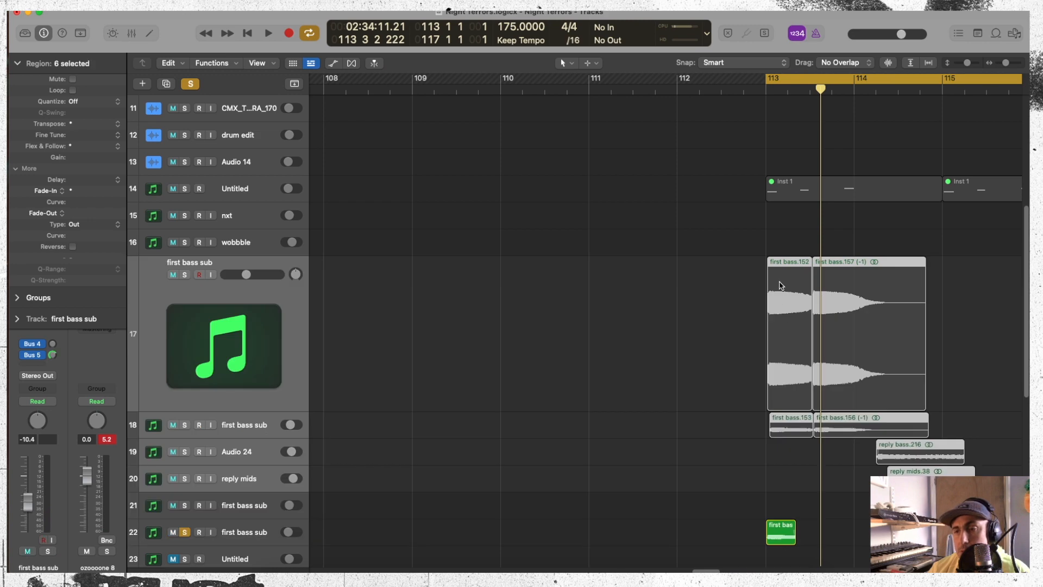
key("space")
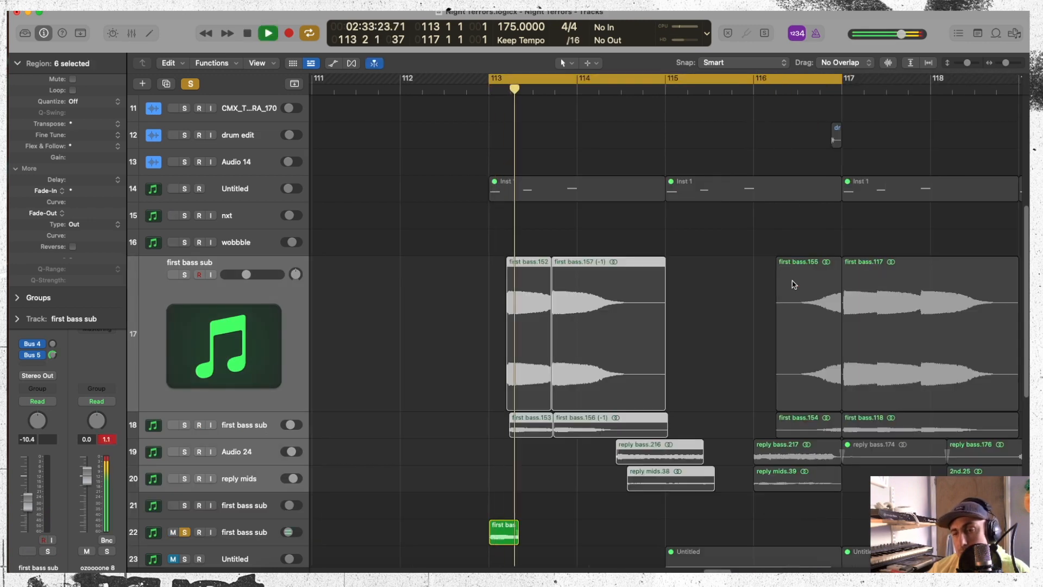
key("space")
left_click(191, 83)
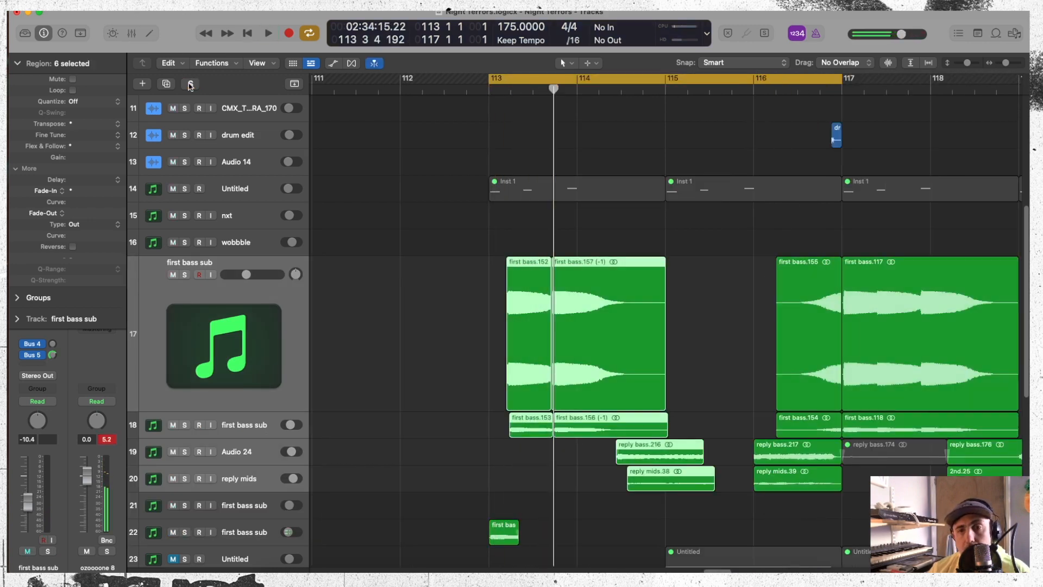
key("space")
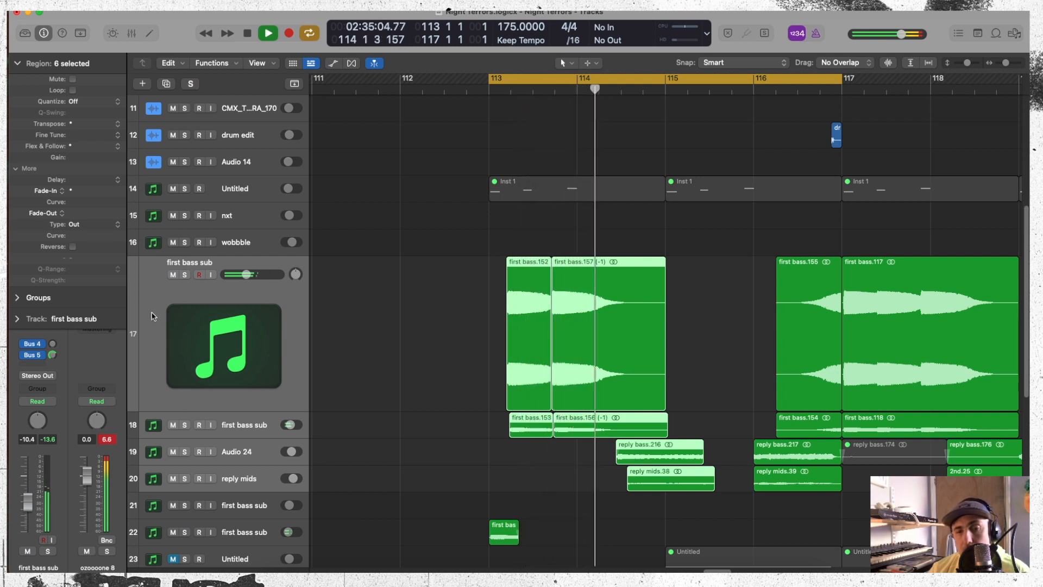
Step: Move reply mids.38 about a sixteenth earlier, closer to the start of reply bass.216
left_click(269, 531)
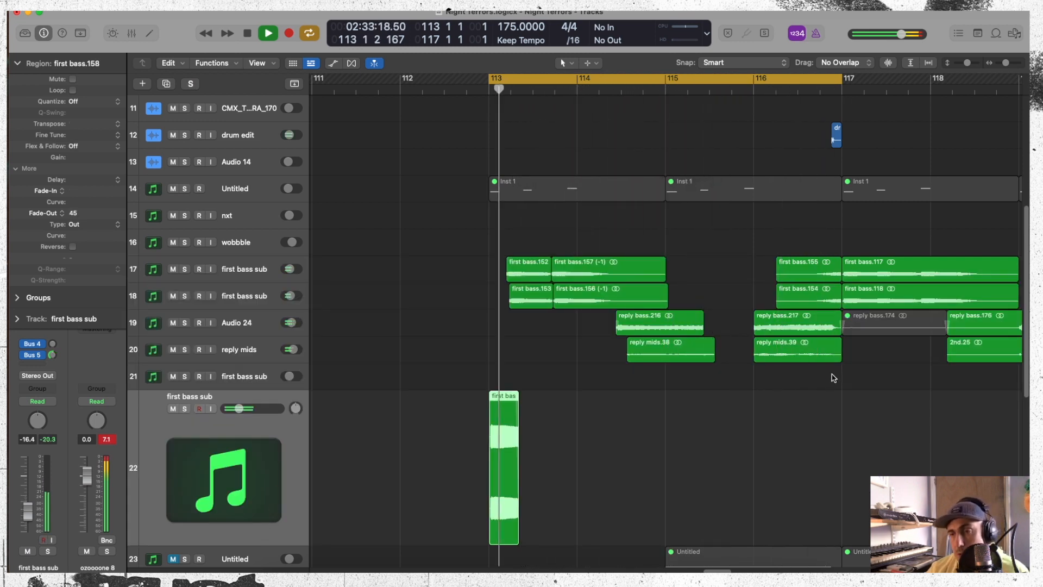
left_click_drag(795, 384, 758, 317)
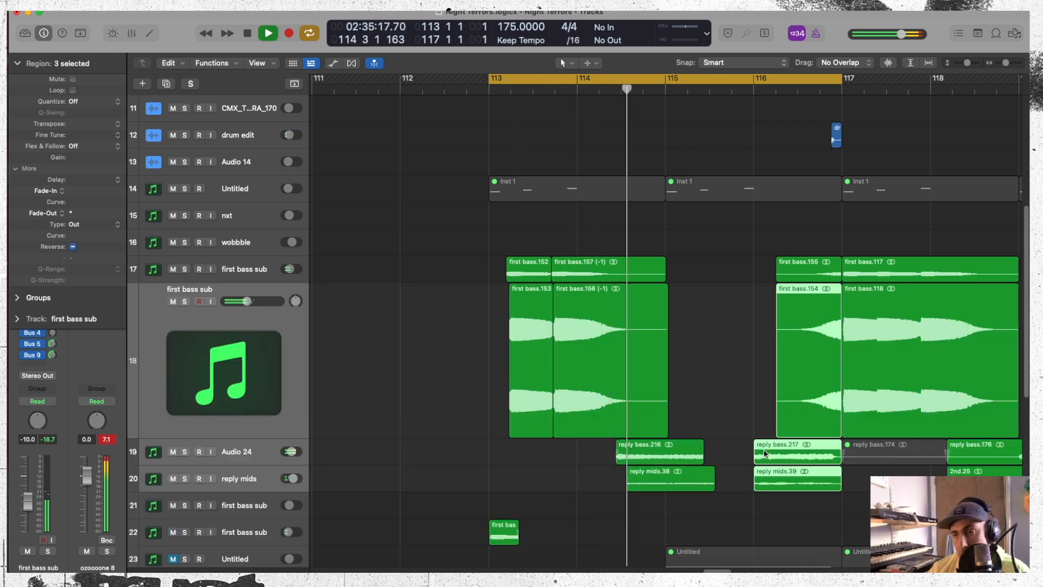
left_click(777, 508)
left_click_drag(658, 473, 654, 476)
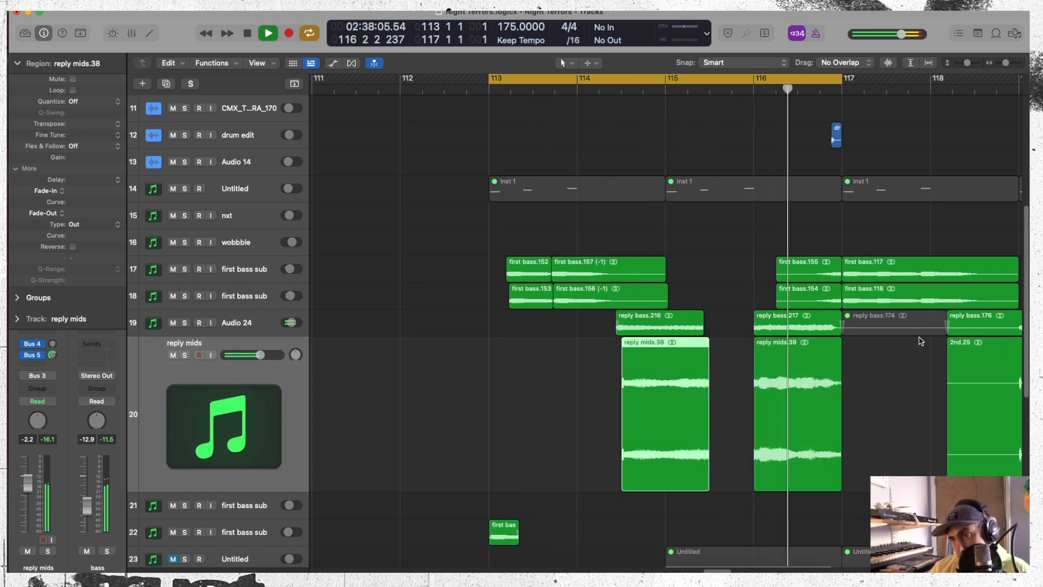
Step: Move the reversed regions first bass.155 and first bass.154 one bar earlier so they end at bar 116, and dismiss the overload message
left_click(819, 263)
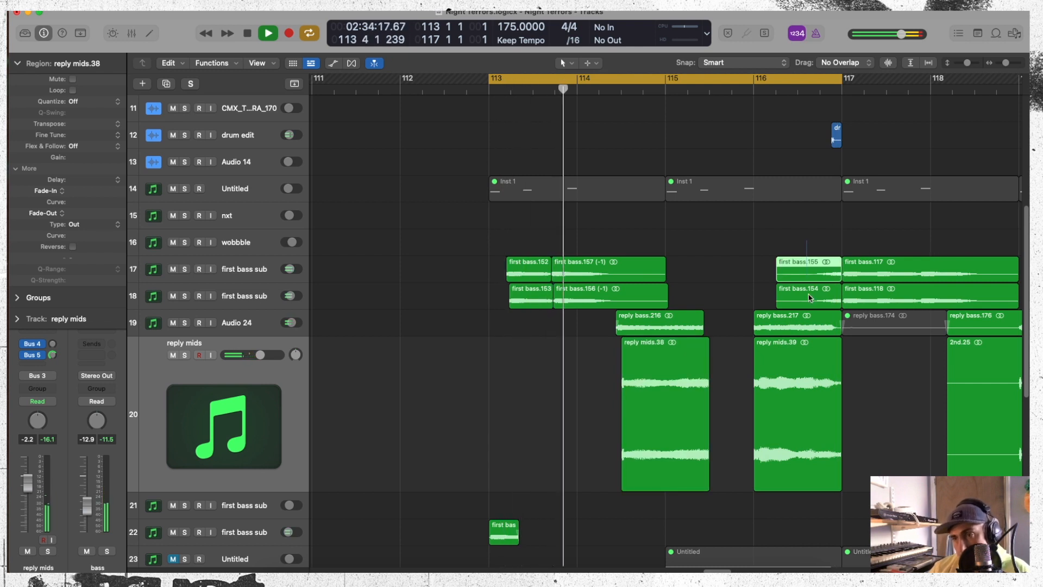
left_click_drag(797, 311, 715, 330)
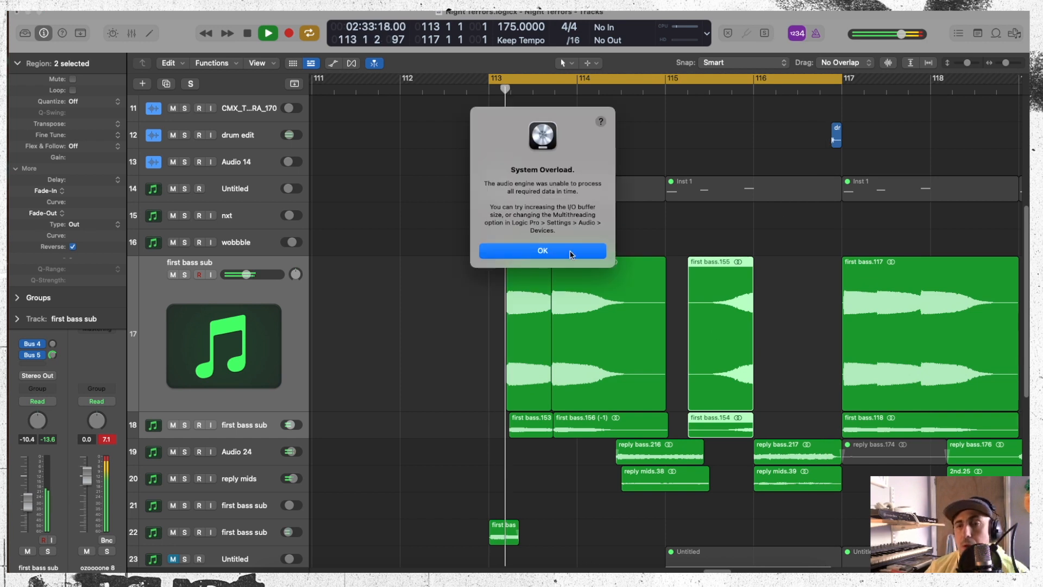
left_click(571, 251)
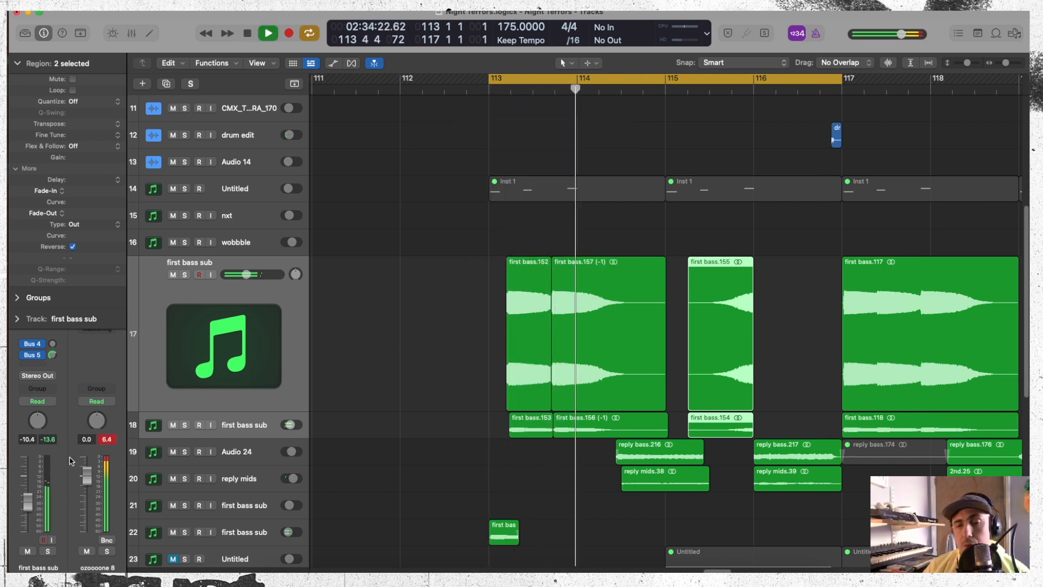
Step: Select the short first bass region at bar 113 on track 22
left_click(503, 536)
left_click_drag(1006, 64, 999, 64)
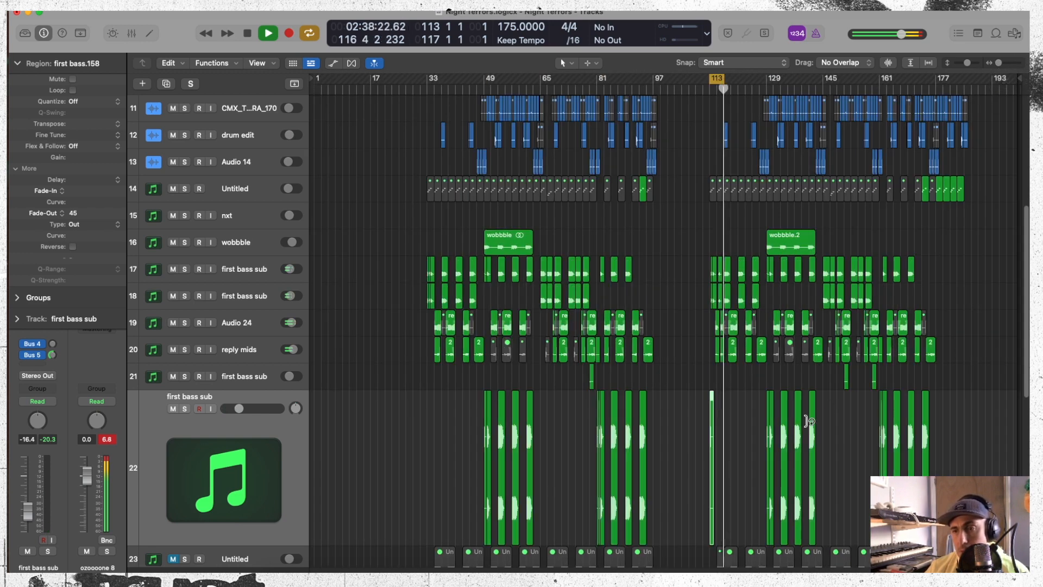
Step: Mute all regions on first bass sub track 22 except the short one at bar 113, using the Mute tool
right_click(672, 420)
left_click(700, 268)
left_click_drag(663, 408, 478, 416)
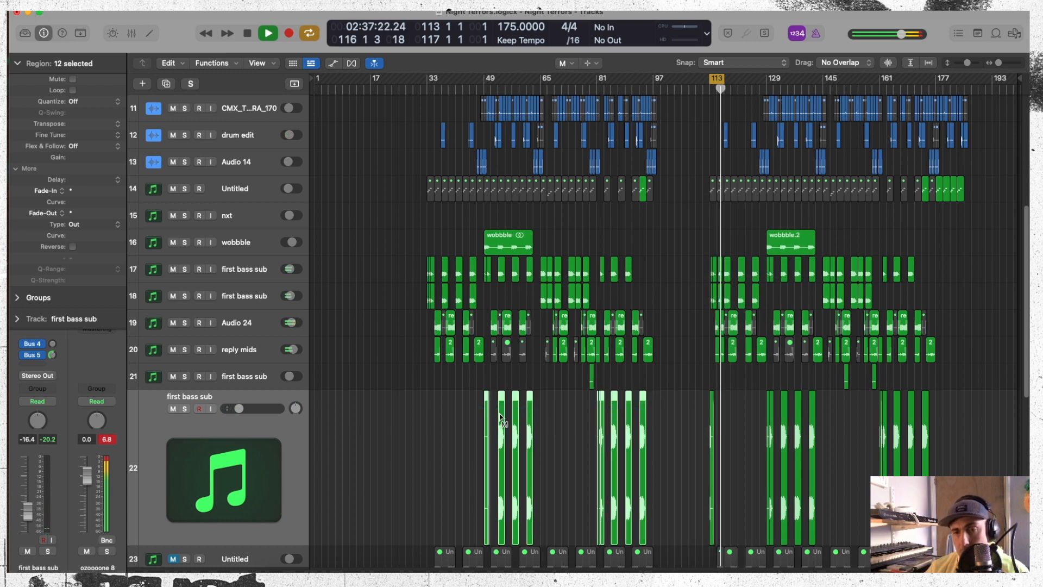
left_click(766, 412)
left_click_drag(840, 417, 739, 419)
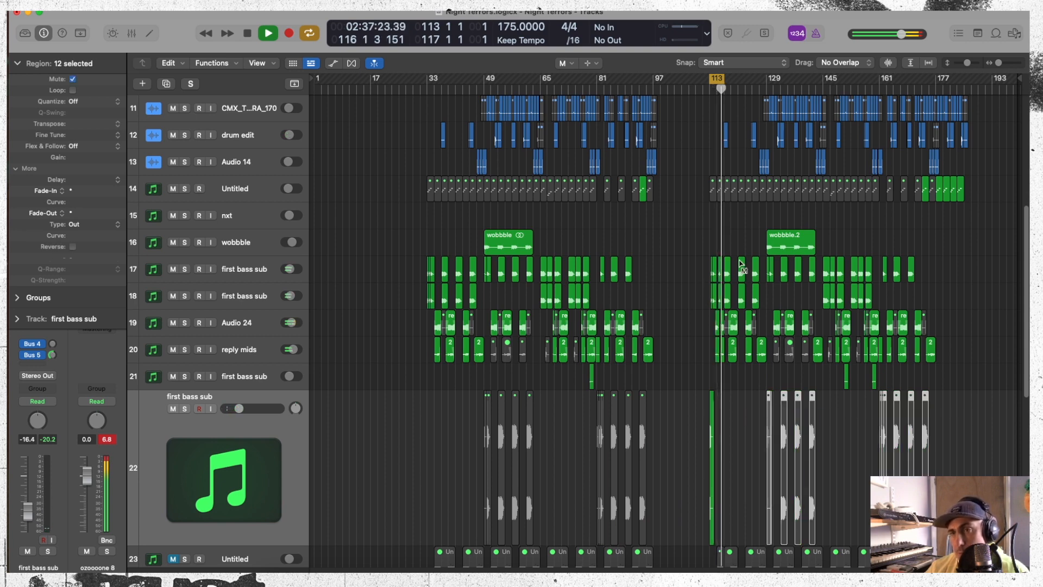
Step: Trim the start of the reply bass and reply mids regions at bar 116 to about the middle of that bar
key("super+Right")
key("super+Right")
key("super+Right")
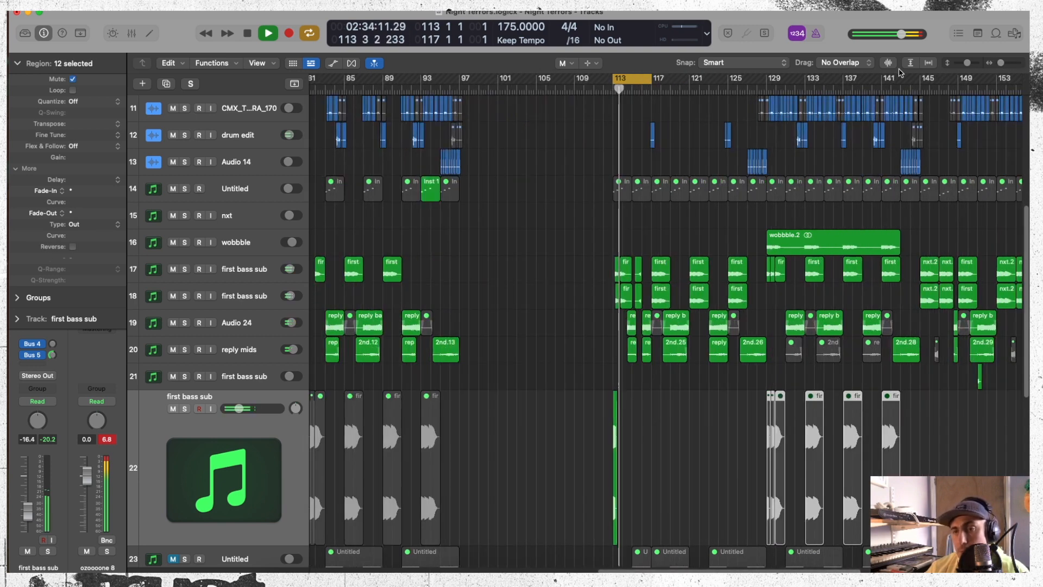
left_click_drag(676, 370, 681, 334)
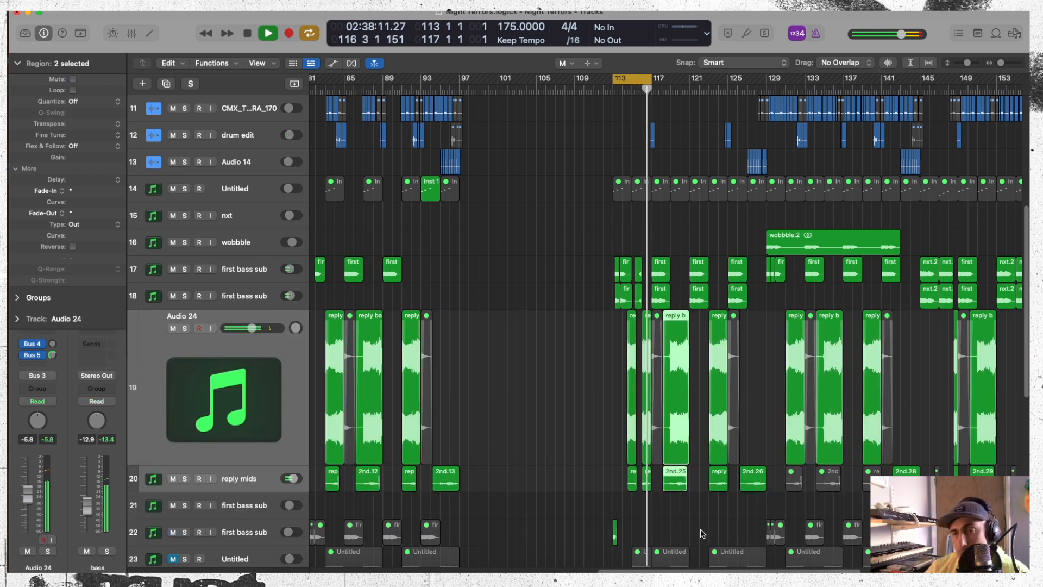
right_click(704, 178)
left_click(746, 185)
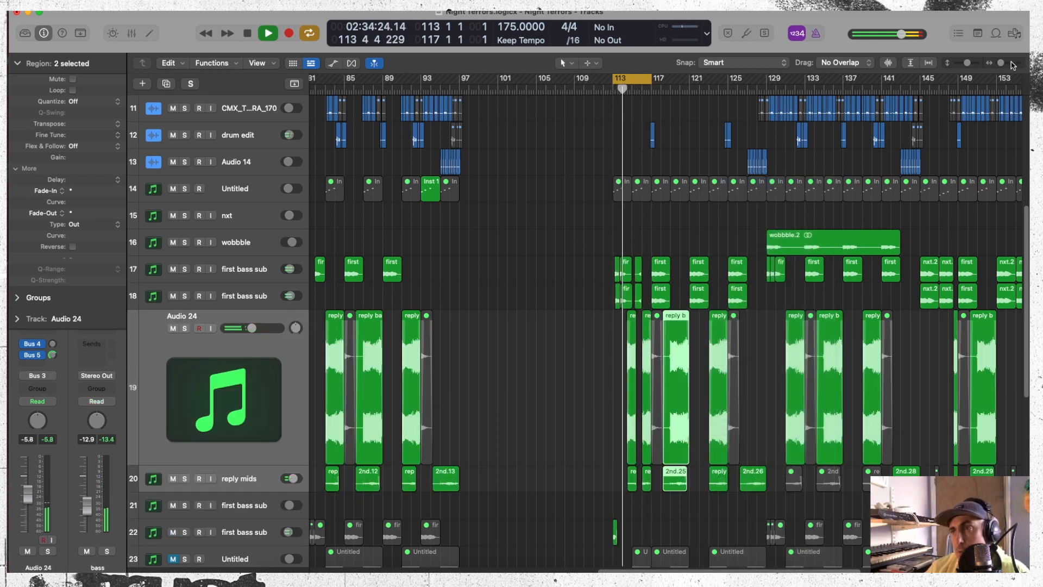
key("super+Right")
key("super+Right")
key("super+Right")
left_click_drag(588, 506, 588, 461)
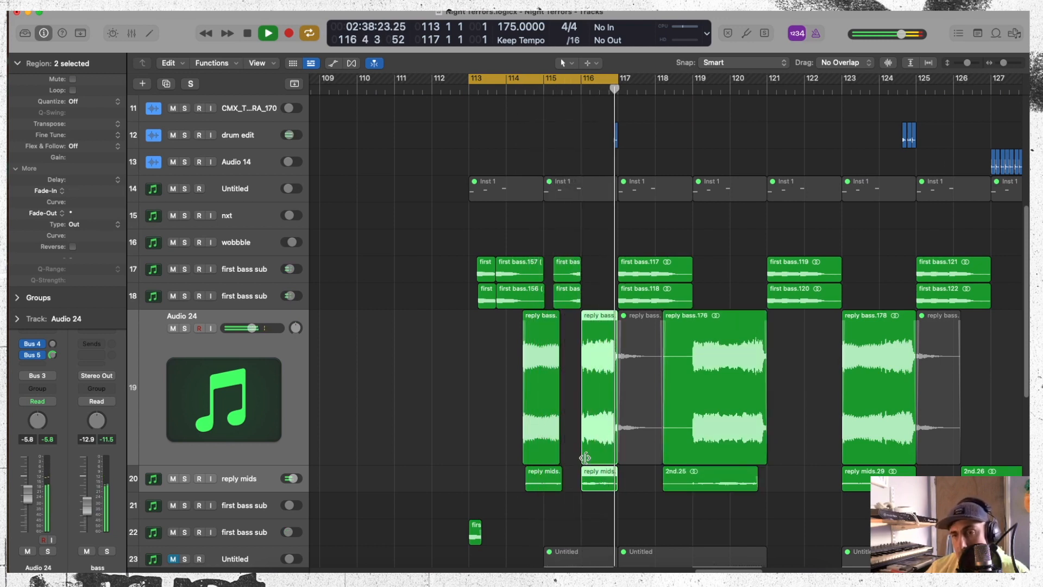
left_click_drag(585, 458, 605, 457)
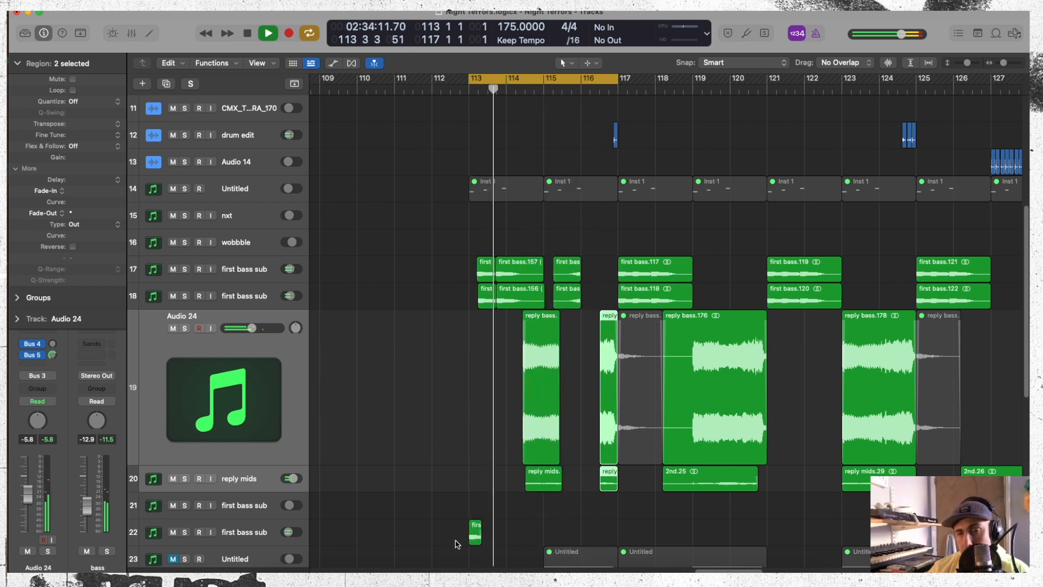
Step: Transpose the first bass.158 region on track 22 up by 12 semitones and play the loop
key("space")
left_click(254, 535)
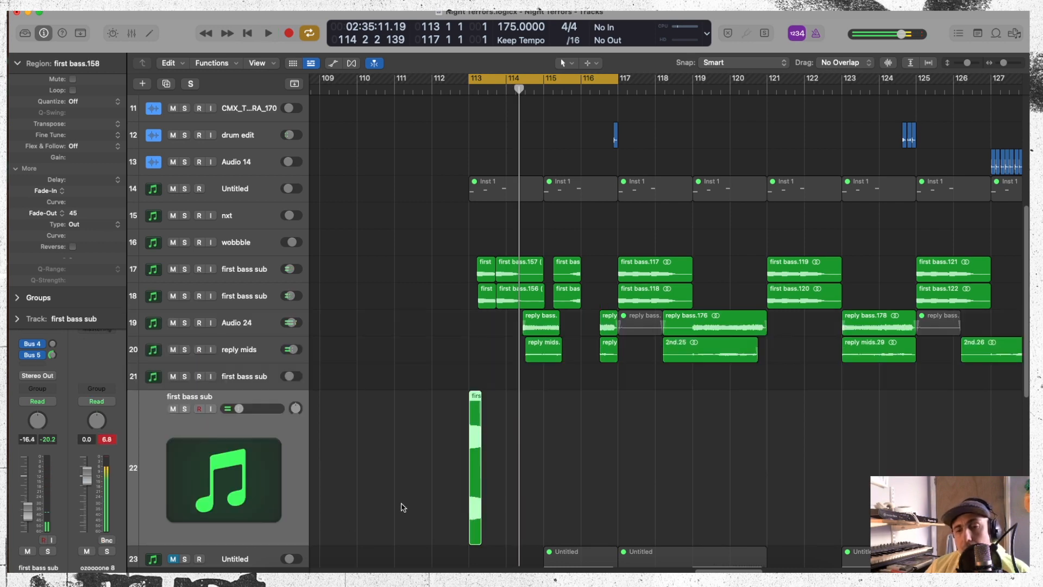
right_click(526, 461)
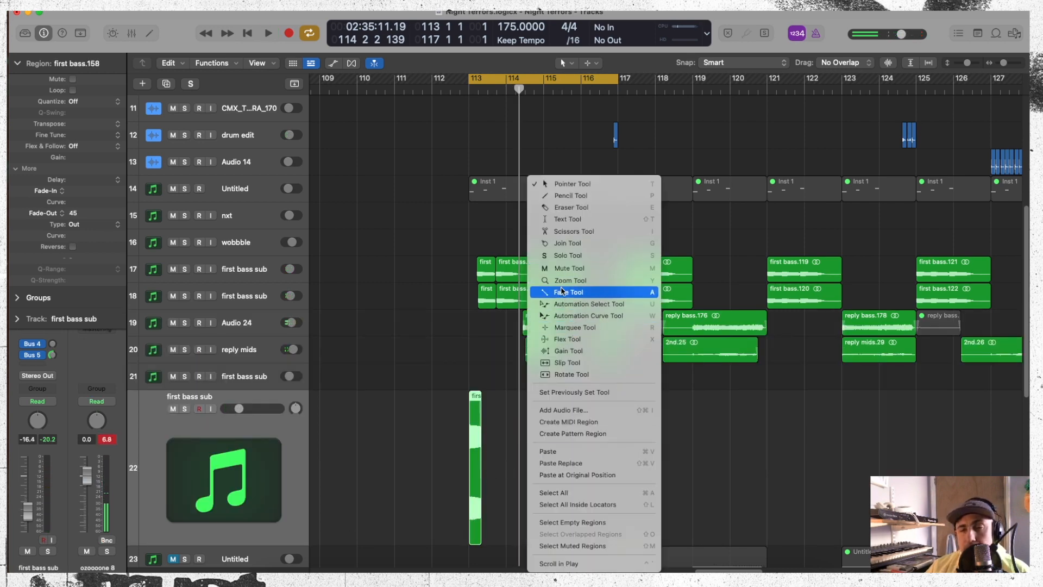
left_click(492, 417)
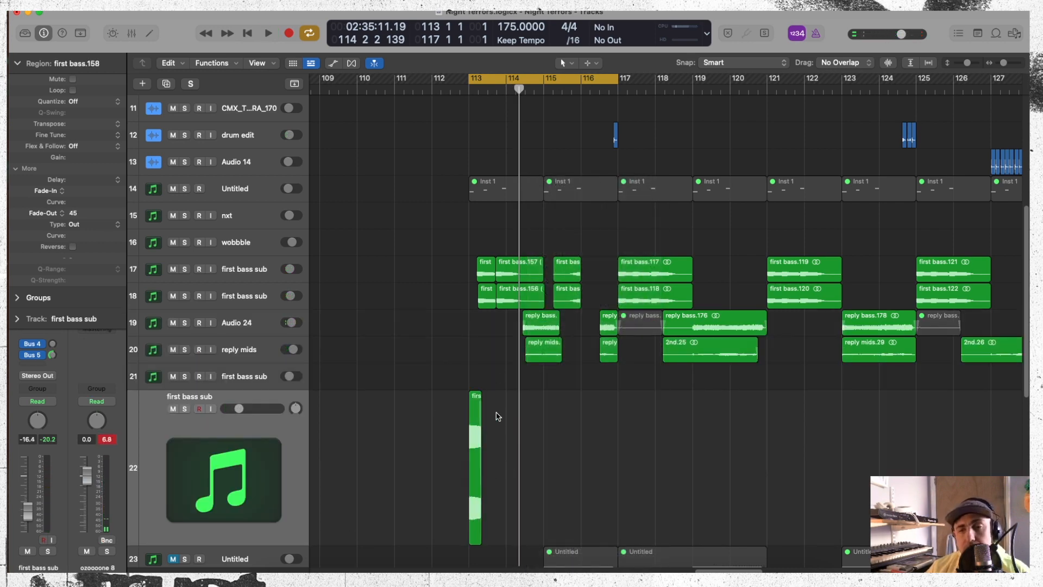
left_click(116, 128)
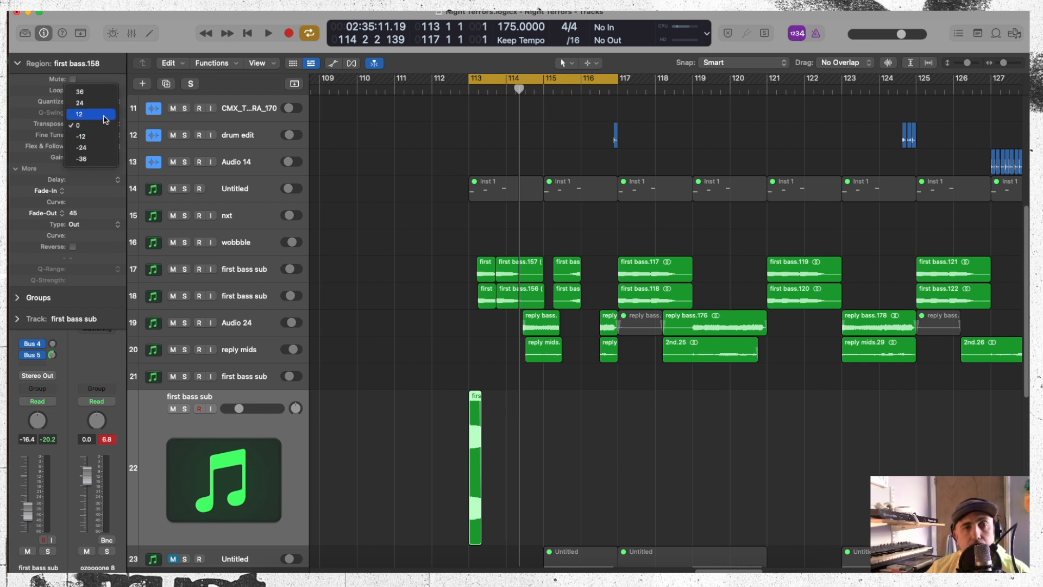
left_click(103, 115)
key("space")
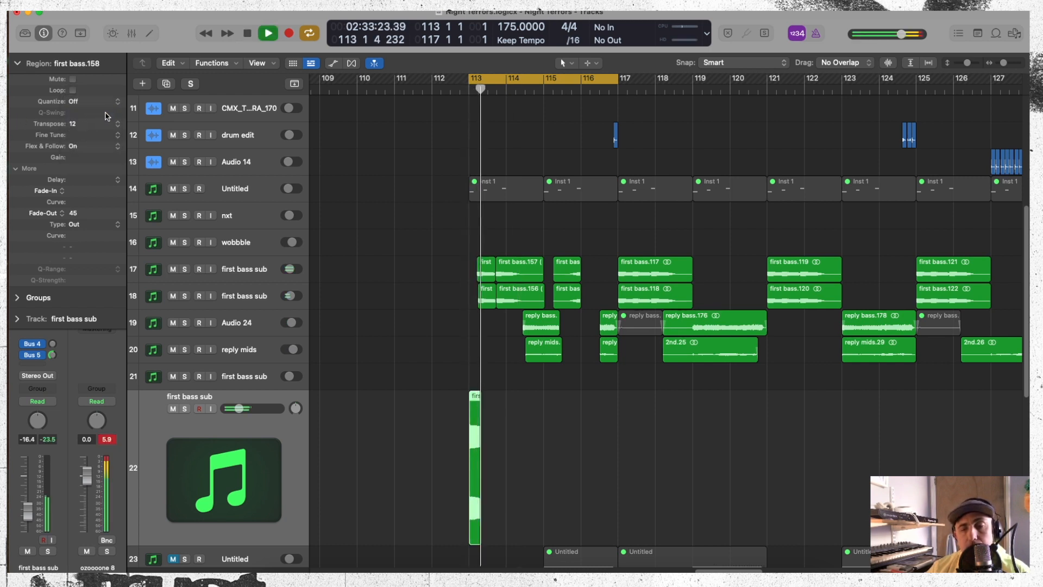
Step: Raise the volume of first bass sub track 22 to -2.8 dB, replaying the loop to judge the level
key("space")
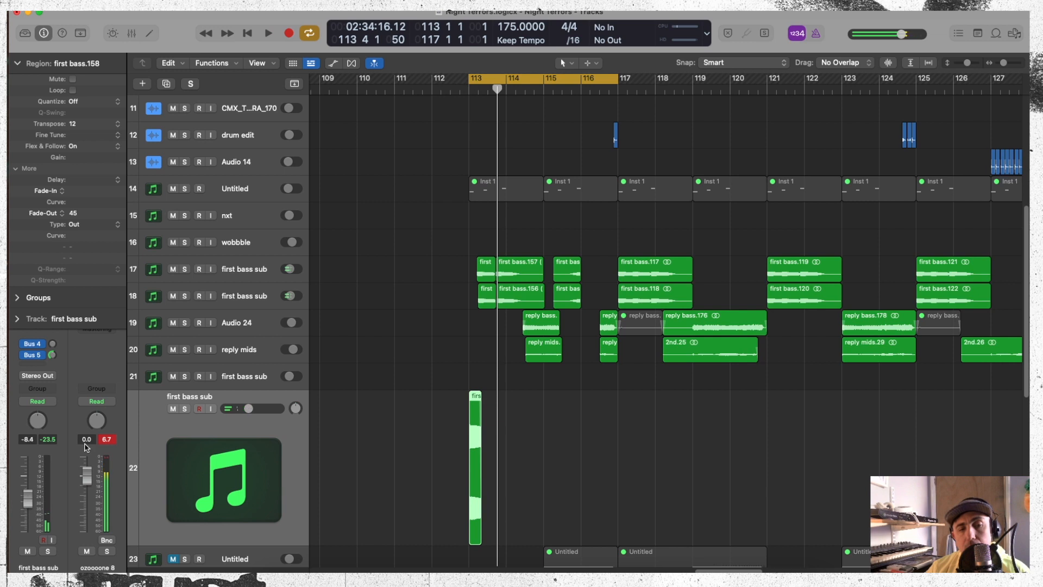
key("space")
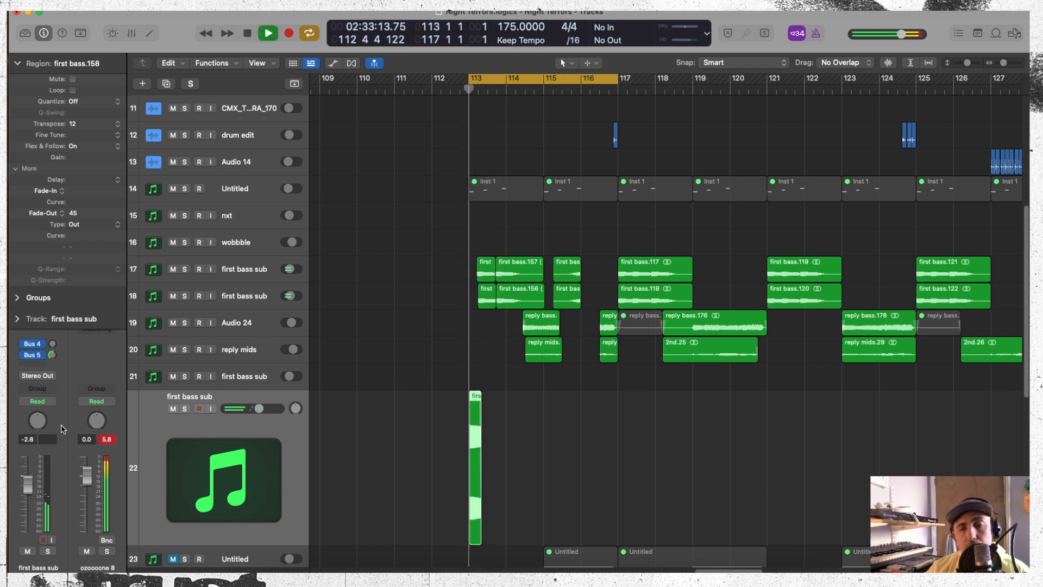
key("space")
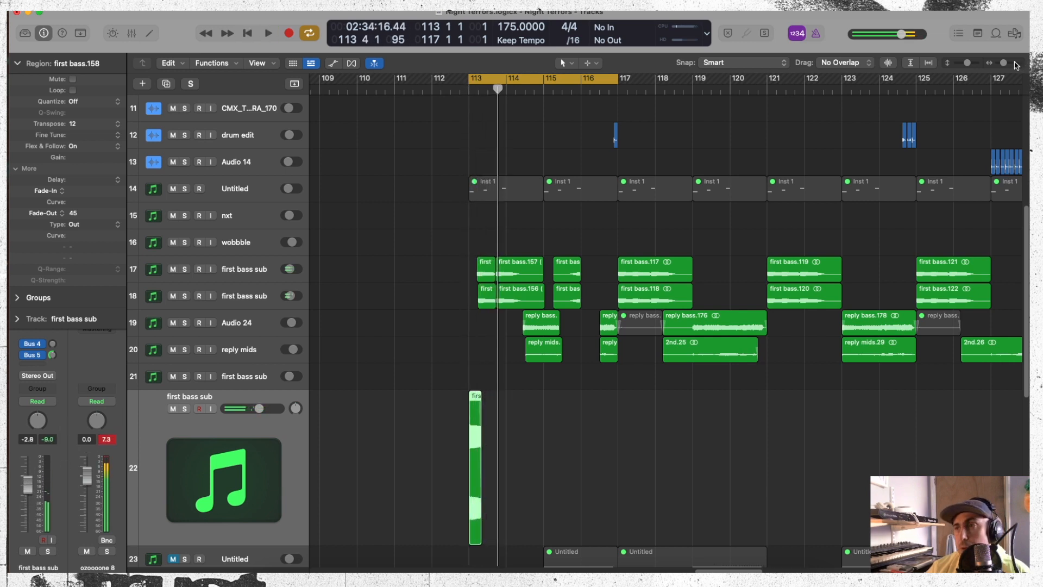
Step: Give the first bass.158 region a fade-out of 433 with a curve of -52 using the Fade tool, and play it
left_click_drag(1003, 63, 1006, 63)
key("space")
scroll(526, 422, "right", 2)
key("space")
right_click(491, 478)
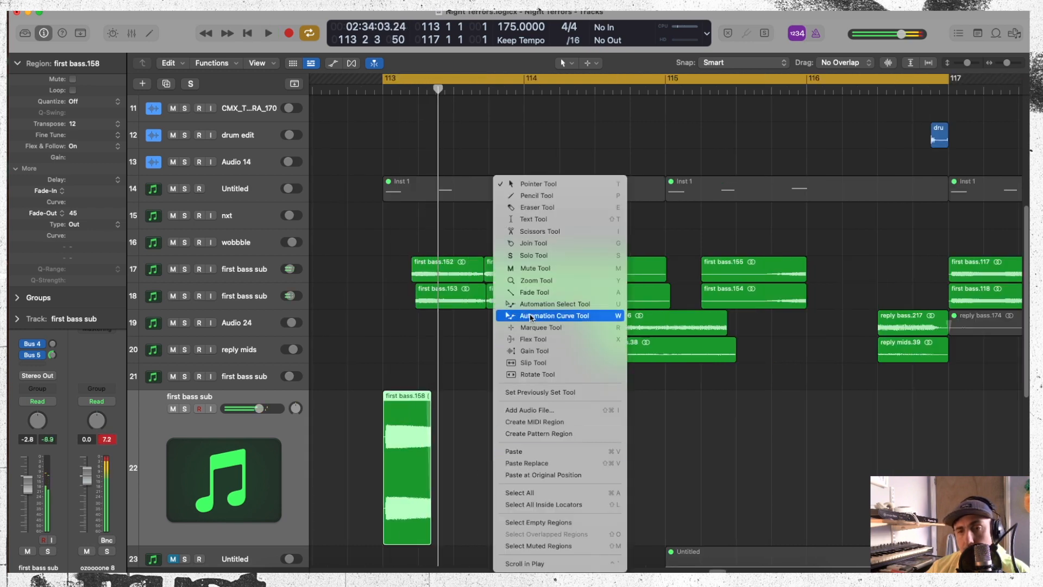
left_click(534, 293)
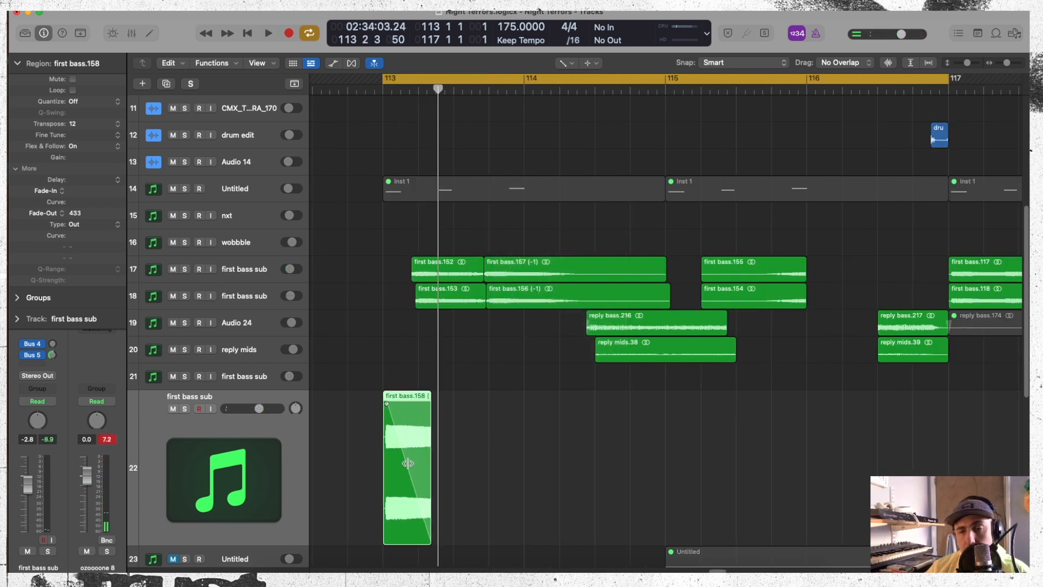
key("space")
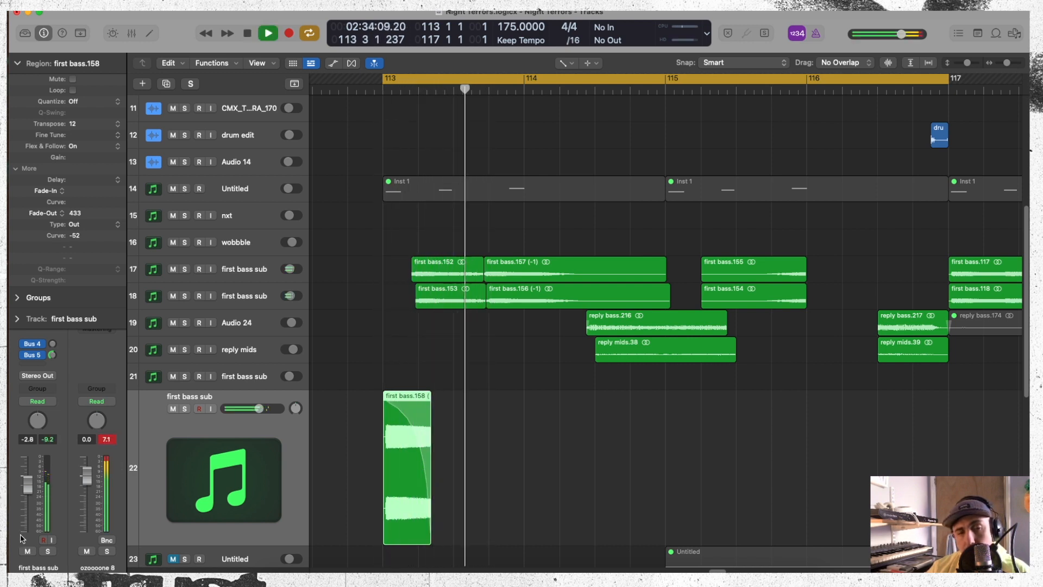
Step: Solo first bass sub track 22, replay the loop, and collapse the region settings to expose the channel's plug-ins
left_click(52, 551)
key("space")
key("space")
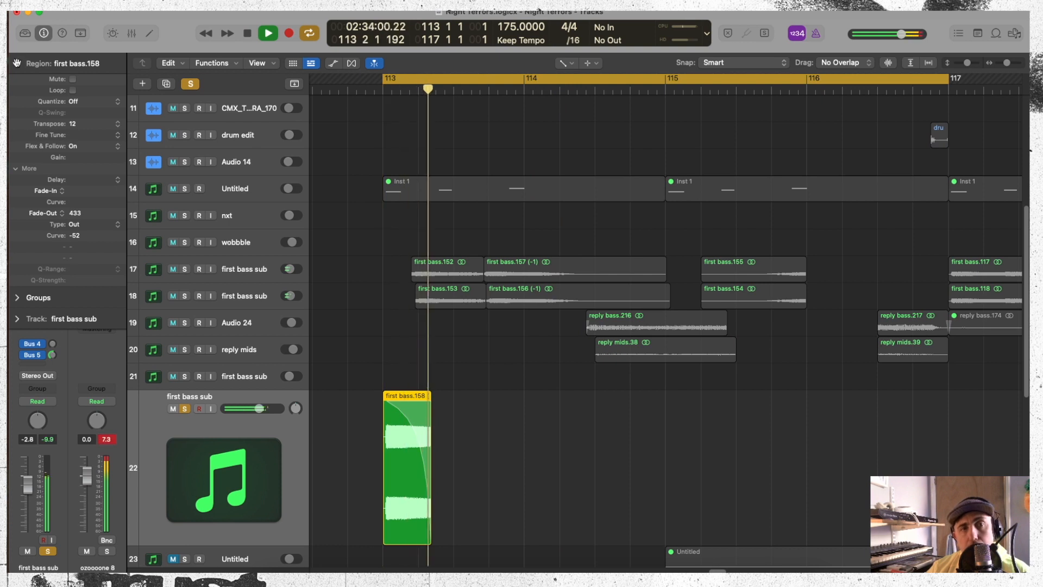
left_click(18, 64)
key("space")
key("space")
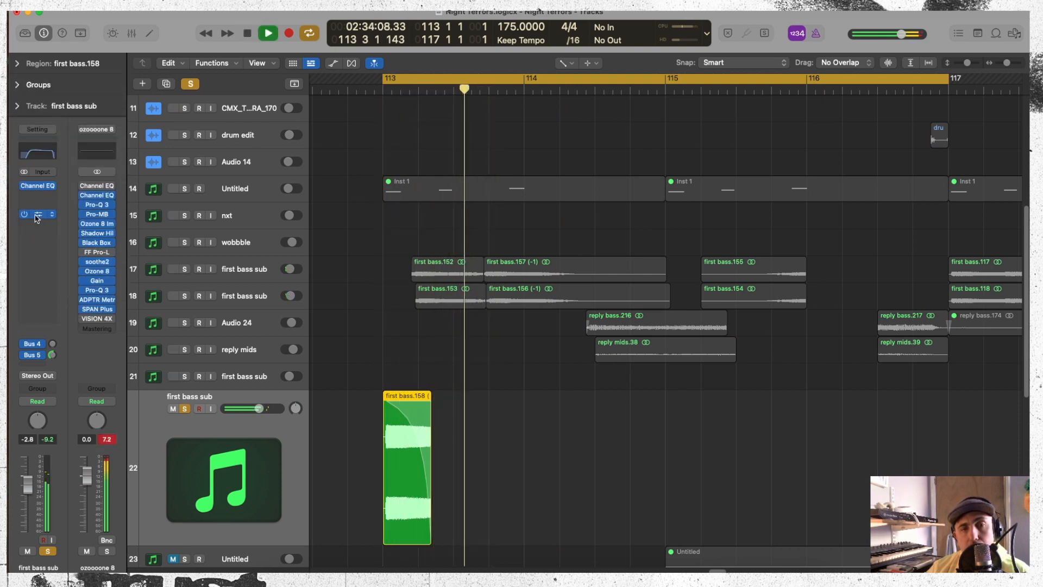
Step: Open the Hybrid Filter on the soloed first bass sub track, raise its cutoff and replay the loop
left_click(37, 214)
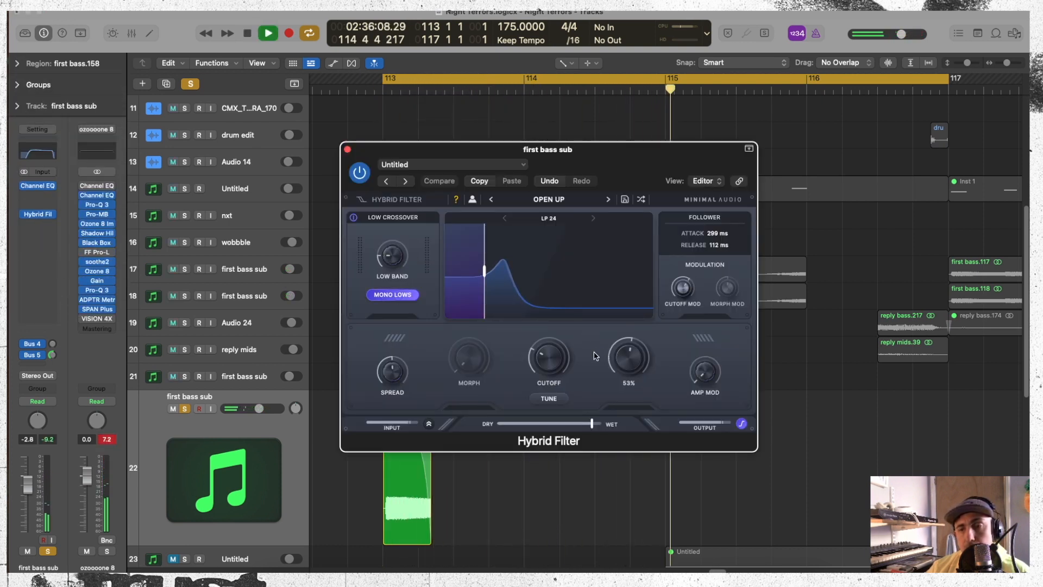
left_click_drag(548, 357, 547, 334)
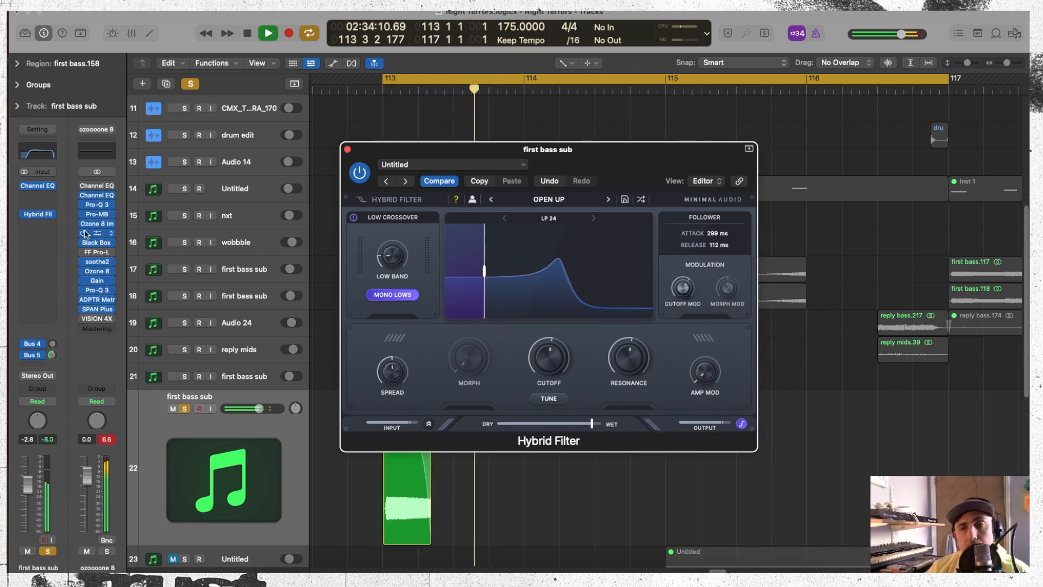
key("space")
key("space")
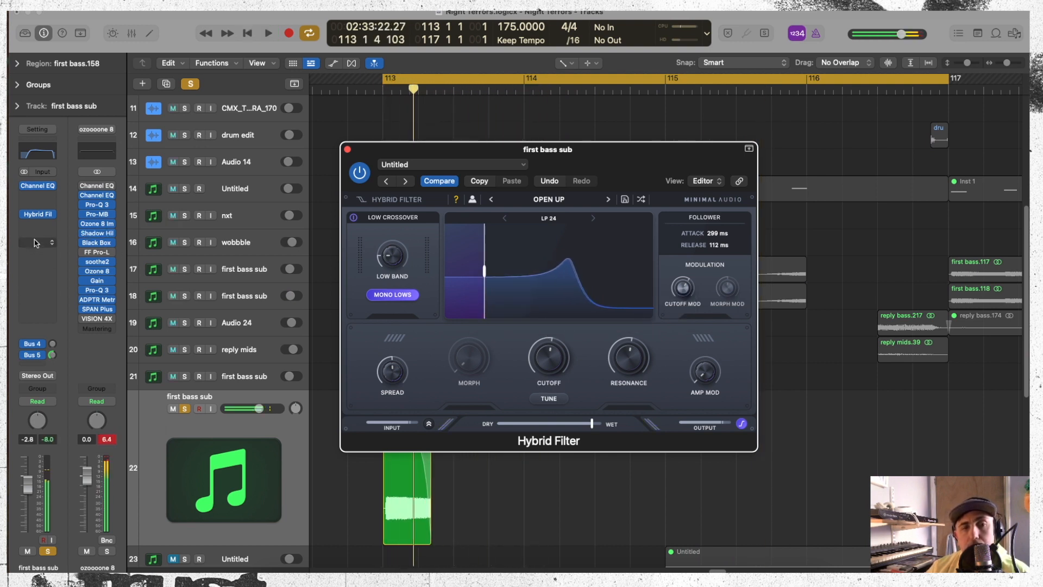
Step: Insert the Choral effect after Hybrid Filter on the first bass sub channel and move its window clear of the filter's main display
left_click(35, 243)
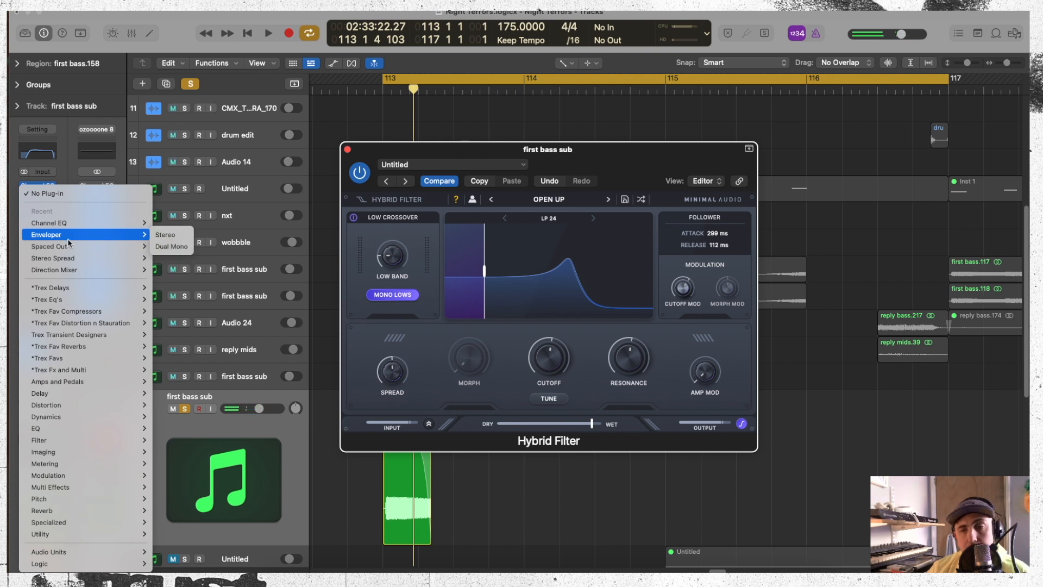
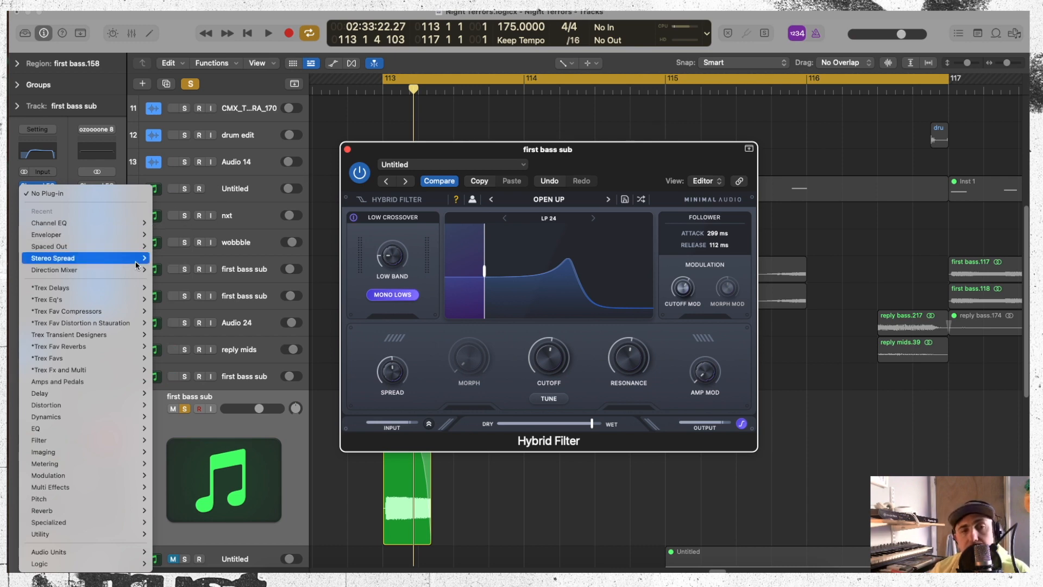
left_click(559, 230)
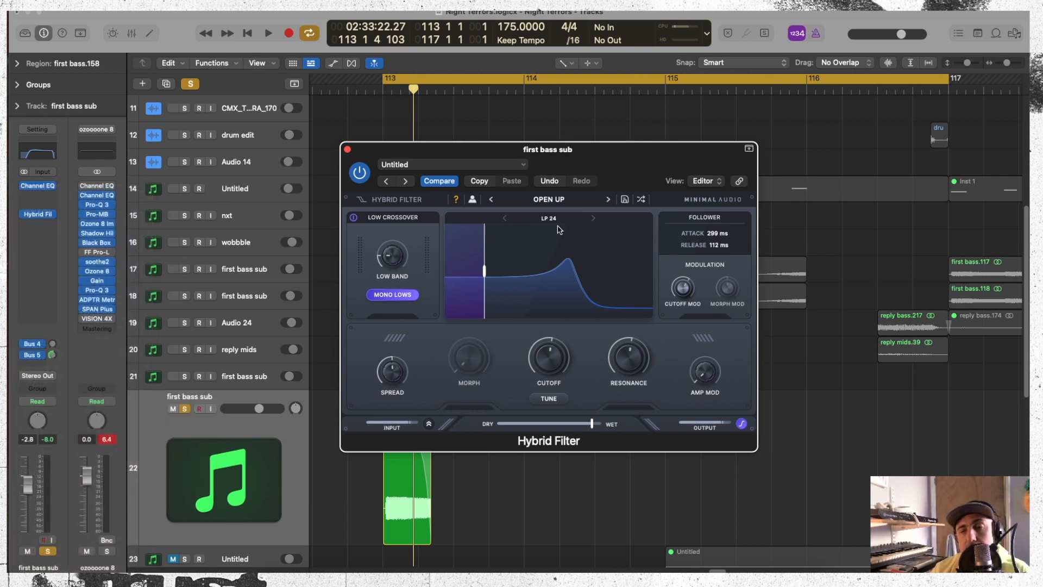
key("space")
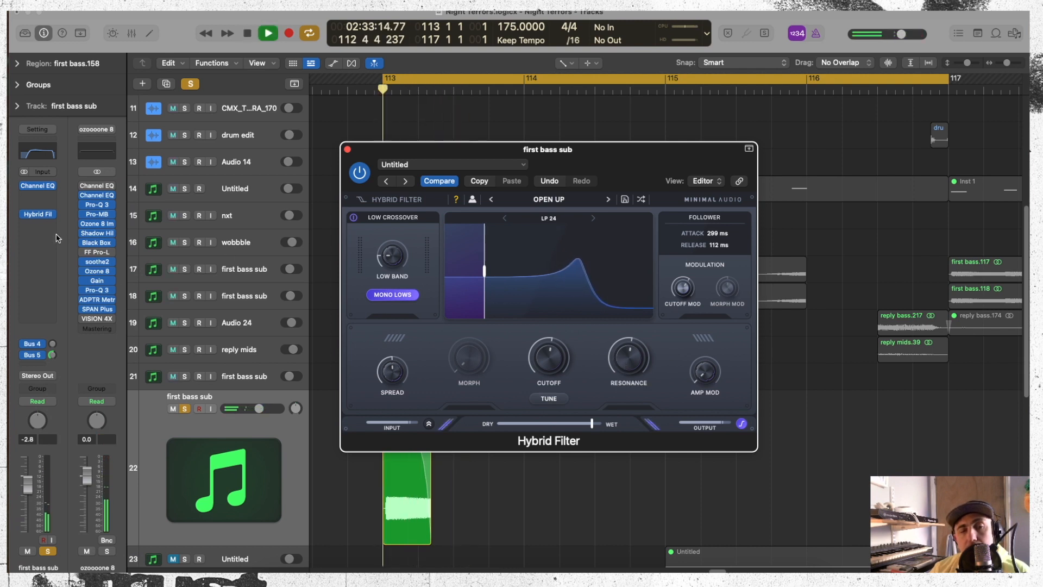
left_click(34, 239)
mouse_move(97, 268)
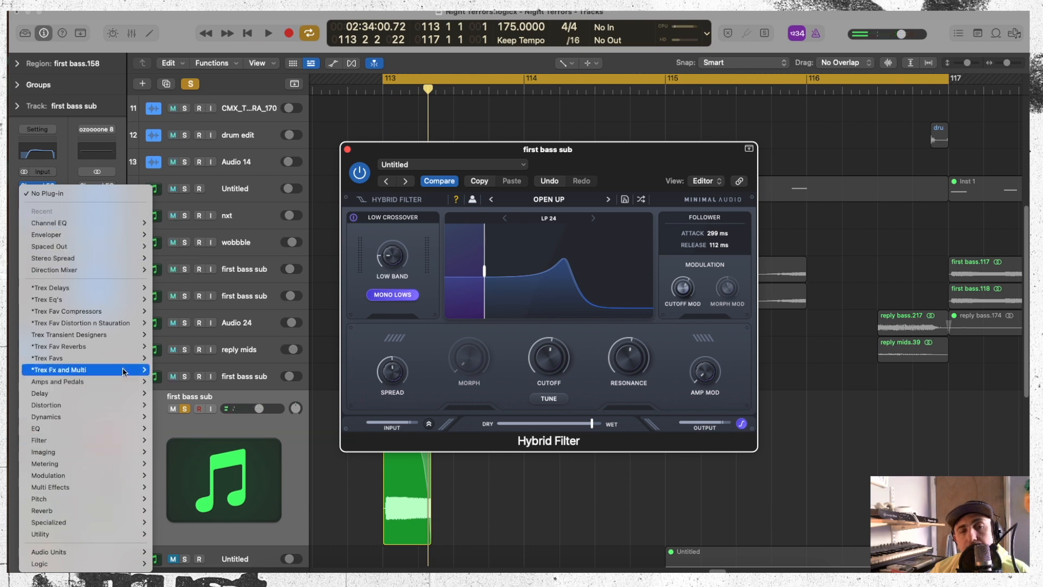
mouse_move(125, 370)
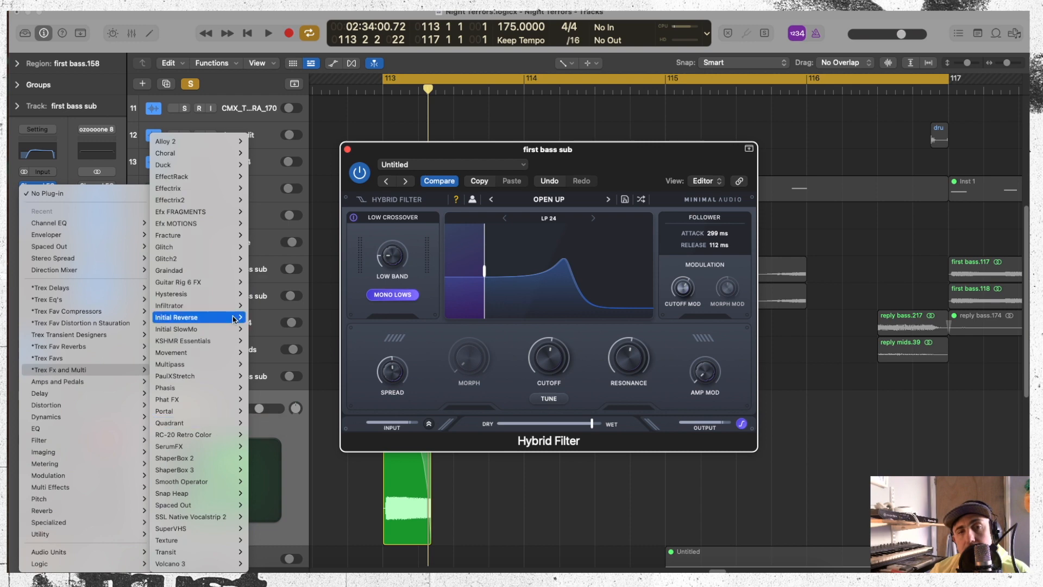
left_click(259, 154)
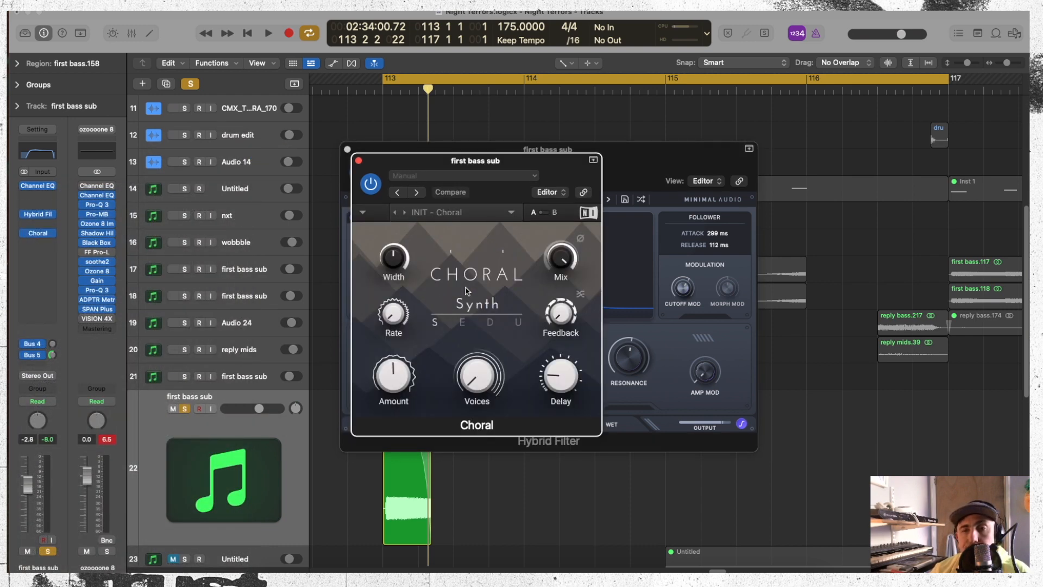
left_click_drag(547, 167, 774, 89)
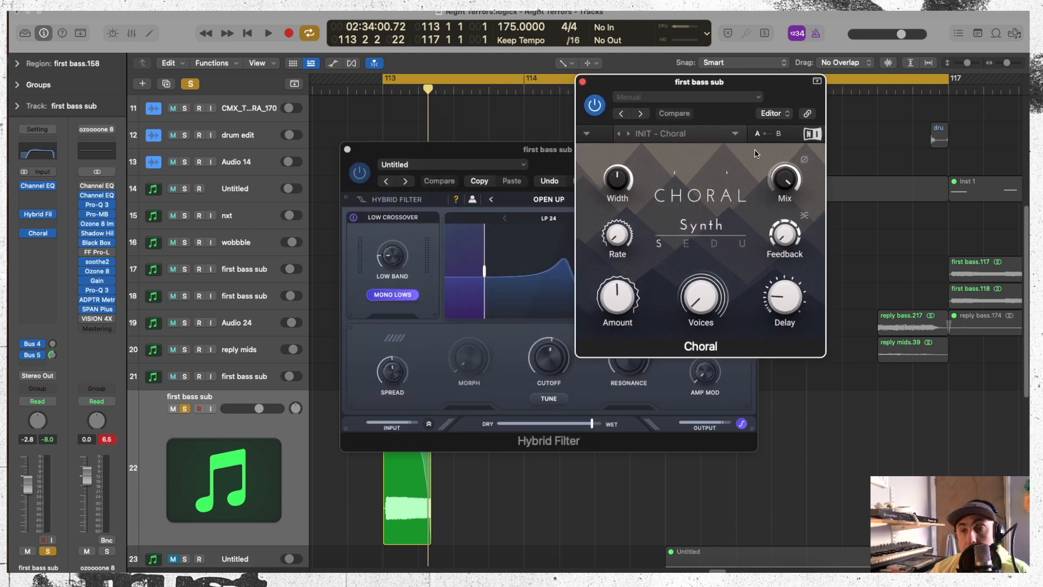
Step: Load Choral's Neubau preset from the Spaces category while the loop plays, close the effect's window and replay the loop
key("space")
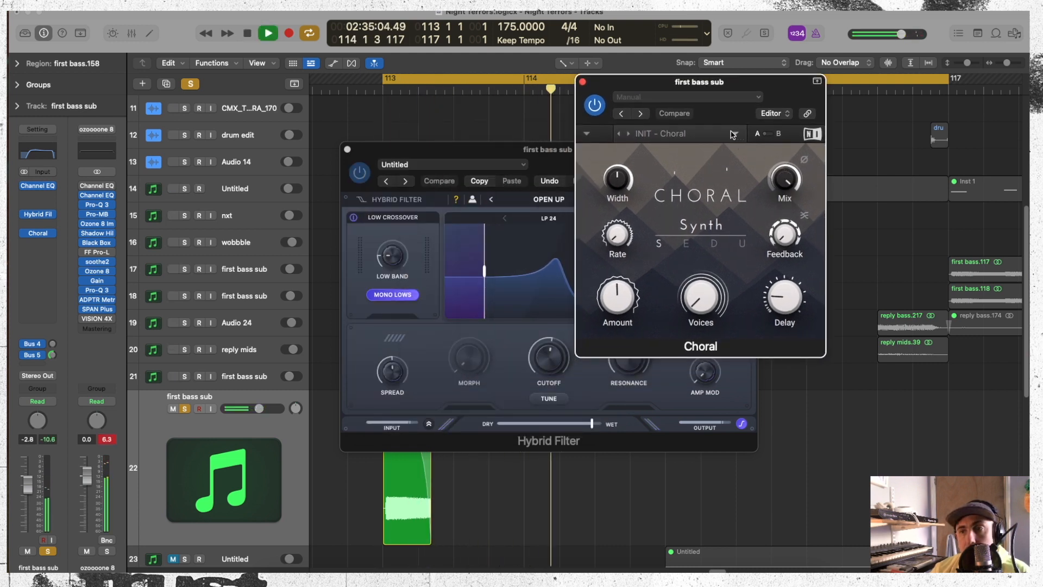
left_click(733, 134)
mouse_move(683, 158)
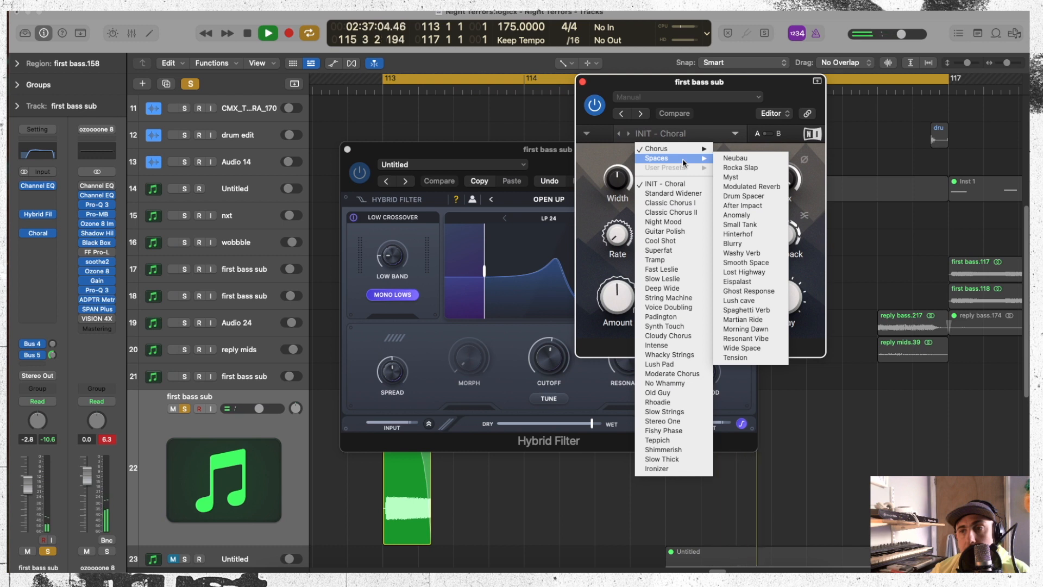
left_click(736, 158)
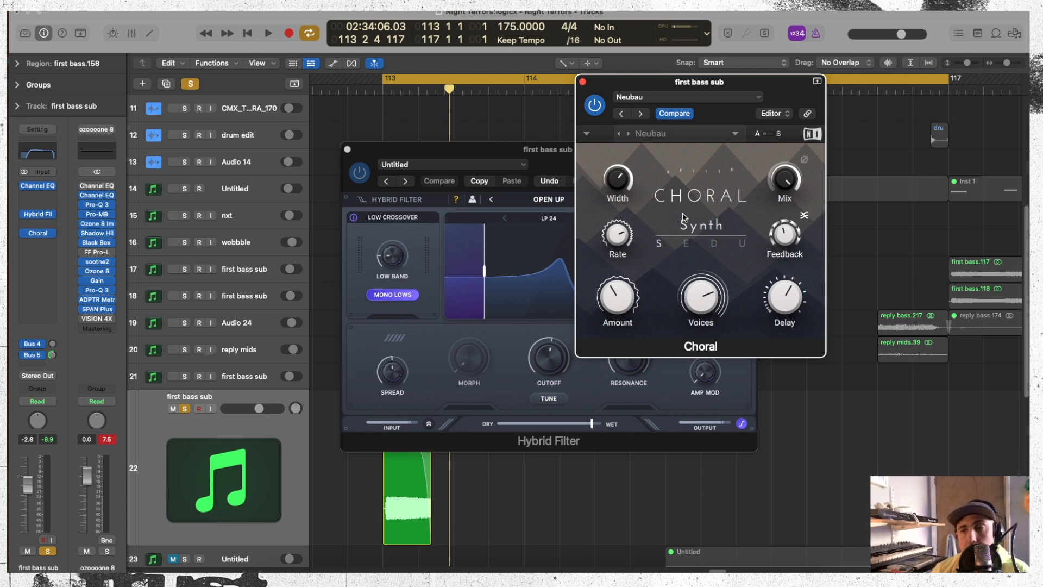
left_click(582, 85)
key("space")
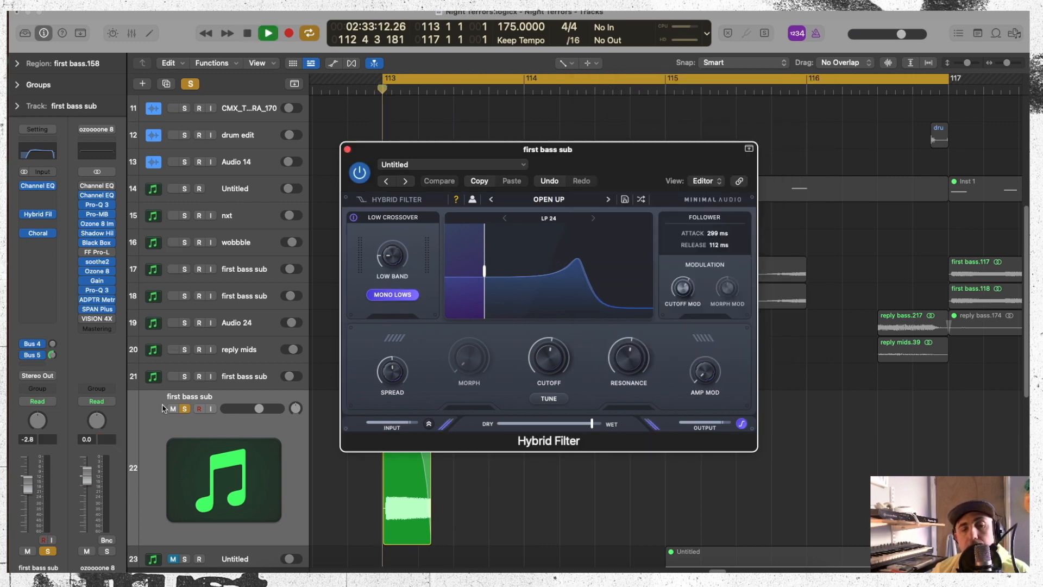
Step: Unsolo first bass sub track 22 and lower Hybrid Filter's cutoff slightly while replaying the loop with the full mix
left_click(47, 551)
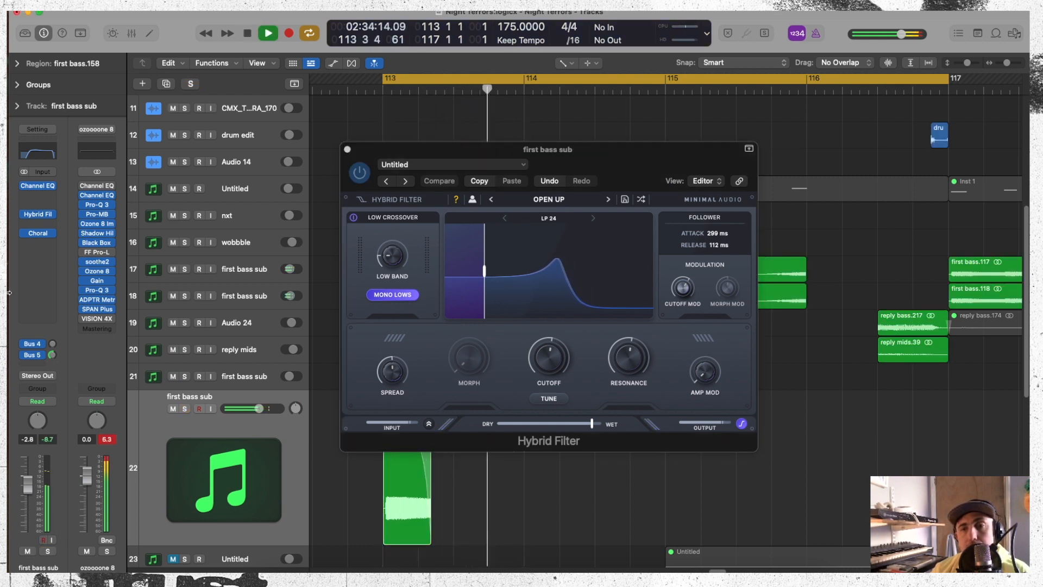
key("space")
key("space")
mouse_move(568, 361)
left_mouse_down()
mouse_move(562, 374)
mouse_move(554, 369)
left_mouse_up()
key("space")
key("space")
key("space")
key("space")
Step: Move the Hybrid Filter window clear of the bass regions, solo the track again and set the cutoff to 488 Hz during playback
left_click_drag(497, 143, 567, 51)
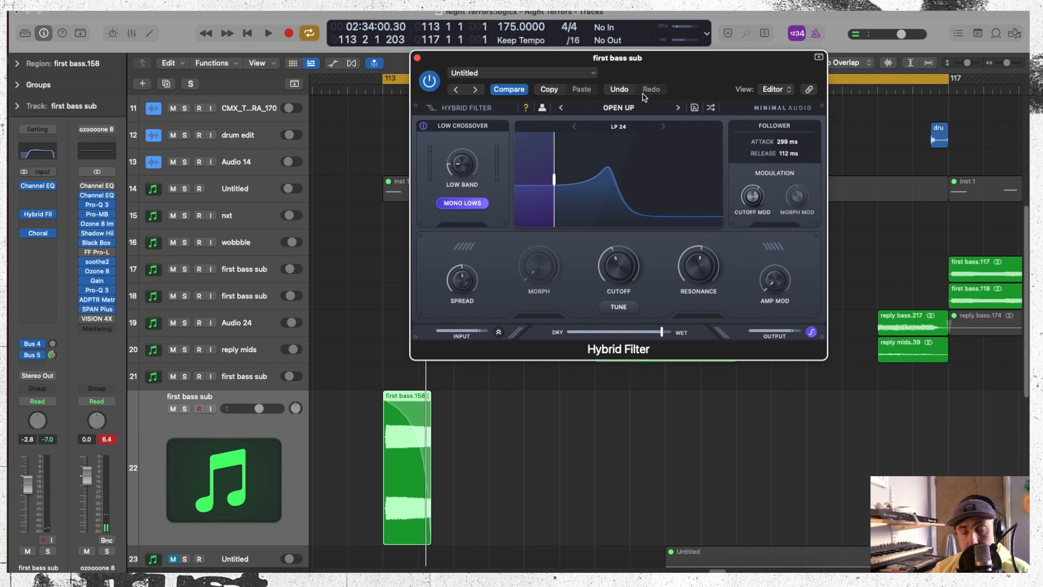
left_click_drag(671, 83, 783, 12)
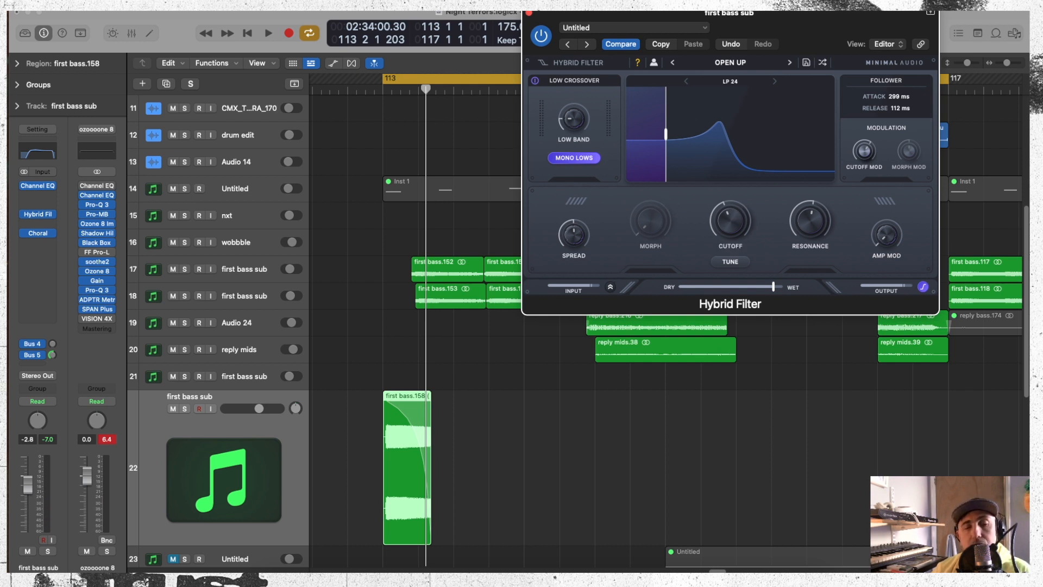
left_click(47, 551)
key("space")
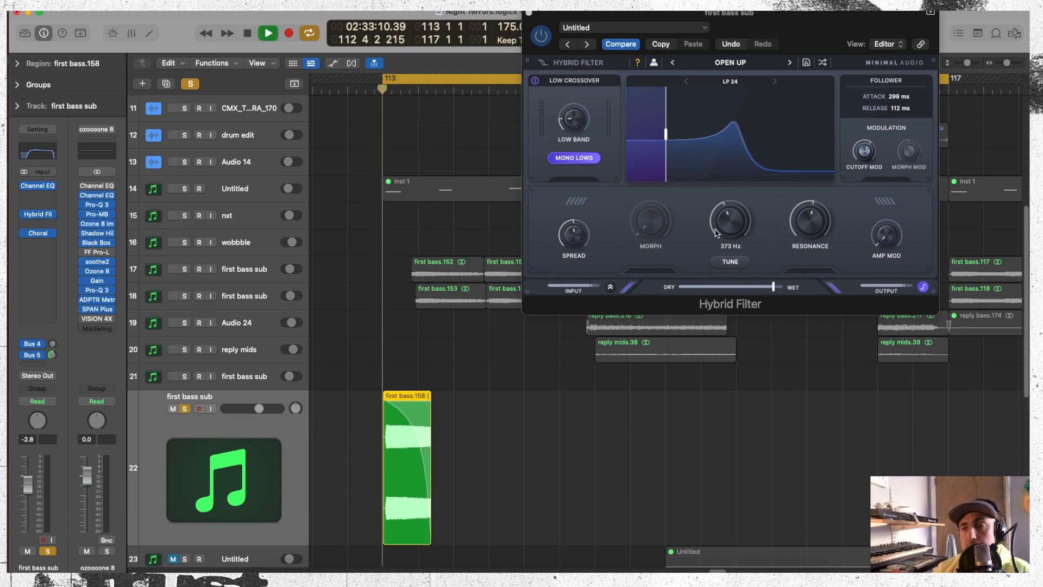
left_click(726, 220)
left_click_drag(726, 220, 722, 286)
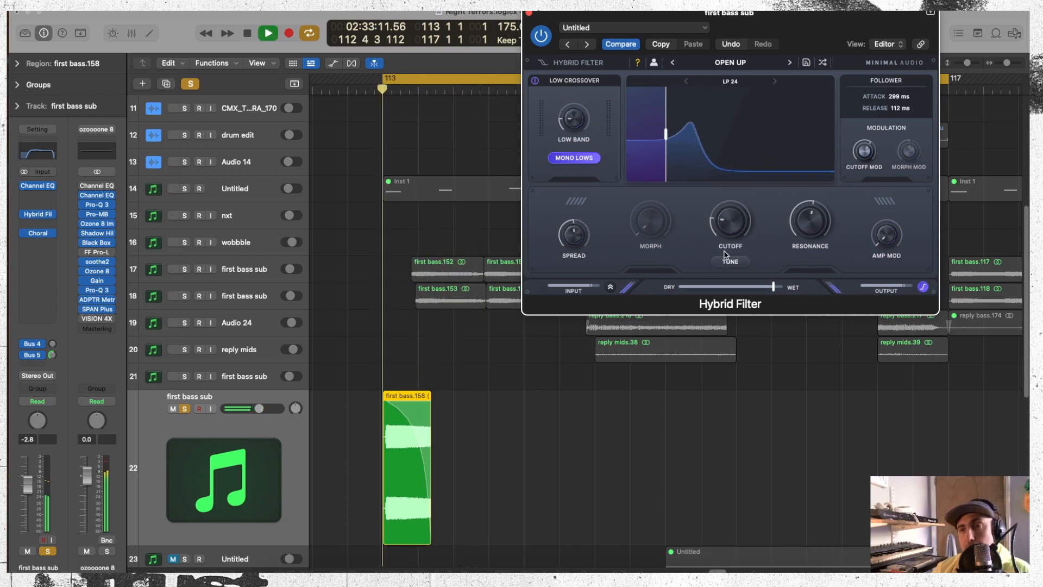
left_click_drag(728, 218, 761, 223)
key("space")
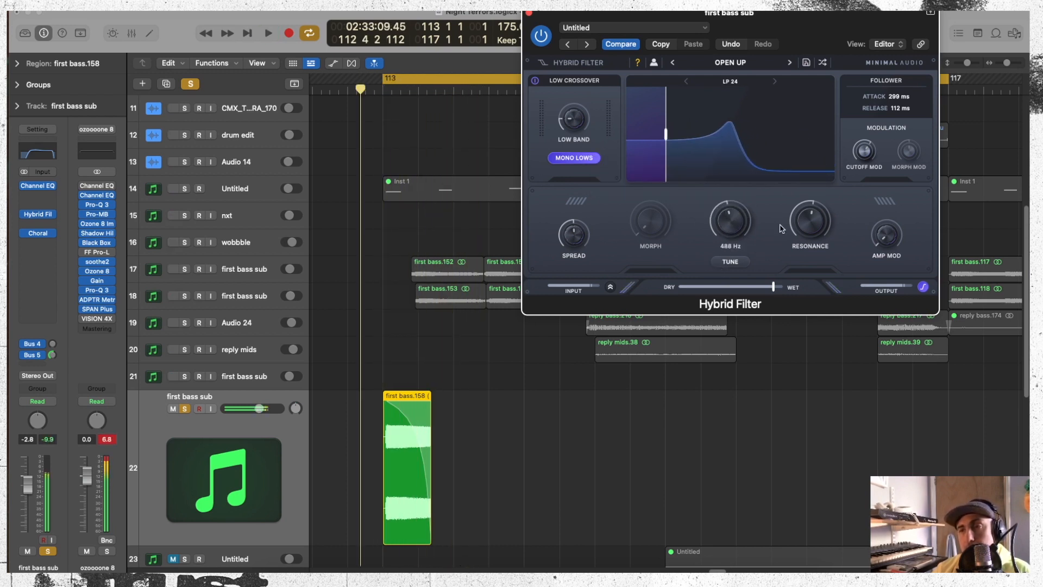
Step: Raise Hybrid Filter's resonance and adjust its stereo spread while replaying the soloed bass
key("space")
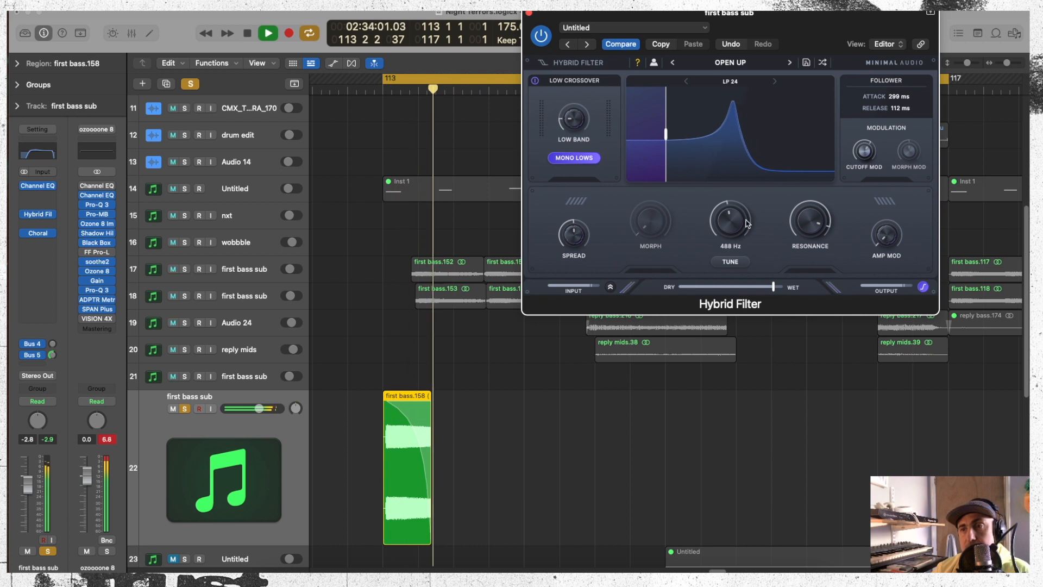
key("space")
key("space")
left_click_drag(569, 233, 576, 285)
key("space")
key("space")
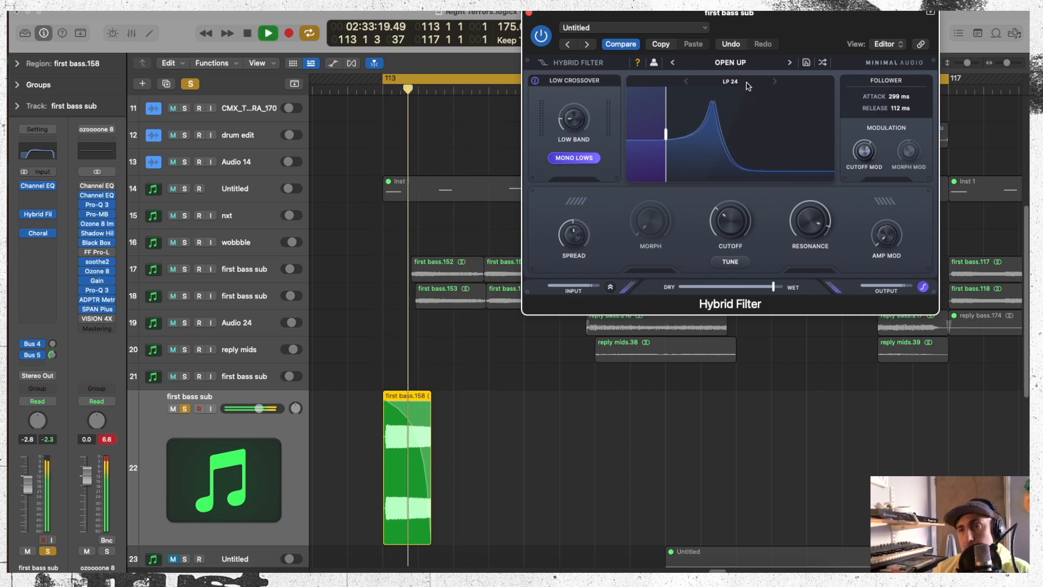
key("space")
left_click(741, 64)
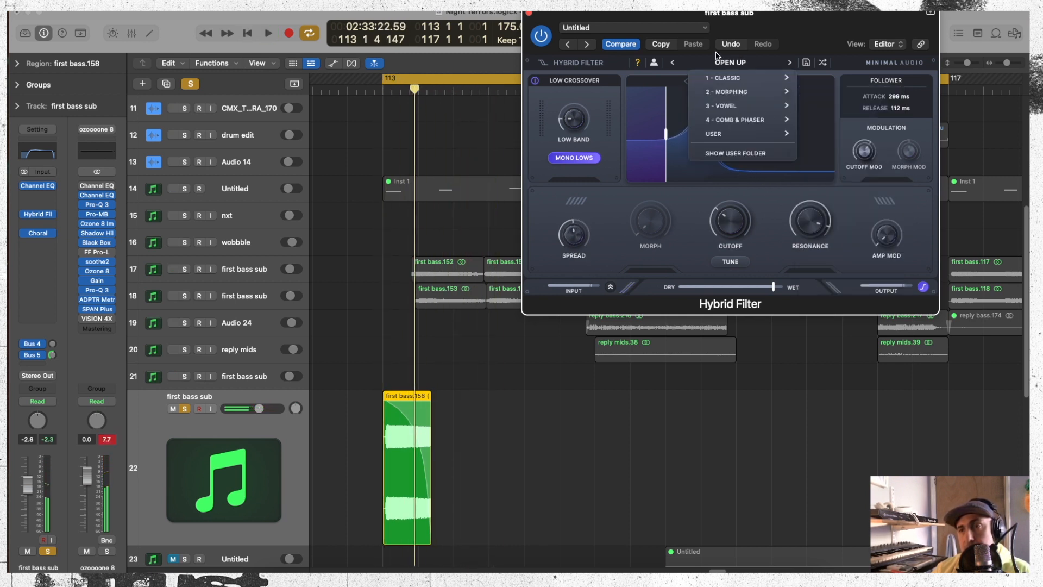
left_click(627, 13)
left_click(730, 82)
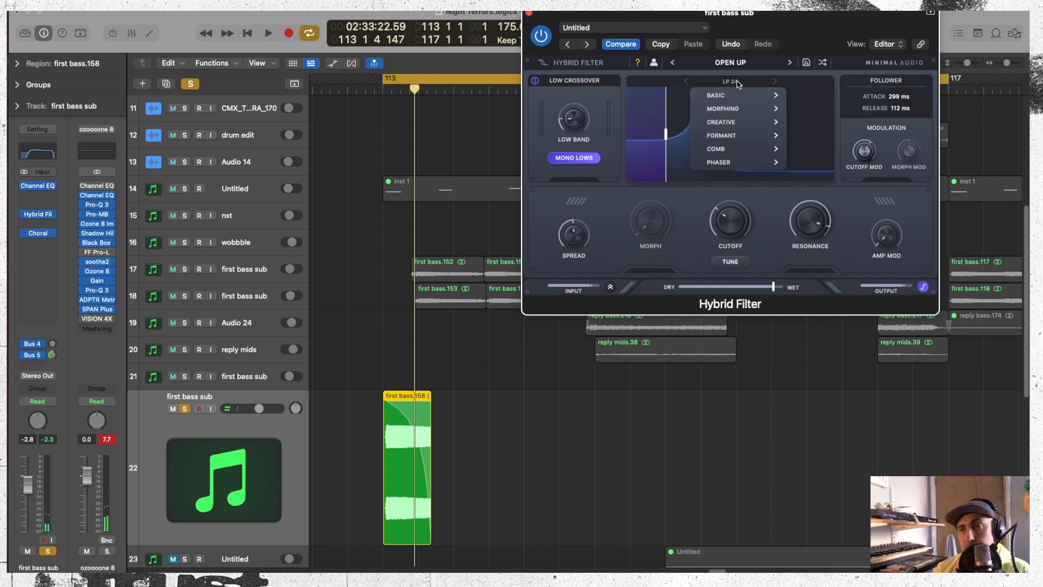
mouse_move(744, 96)
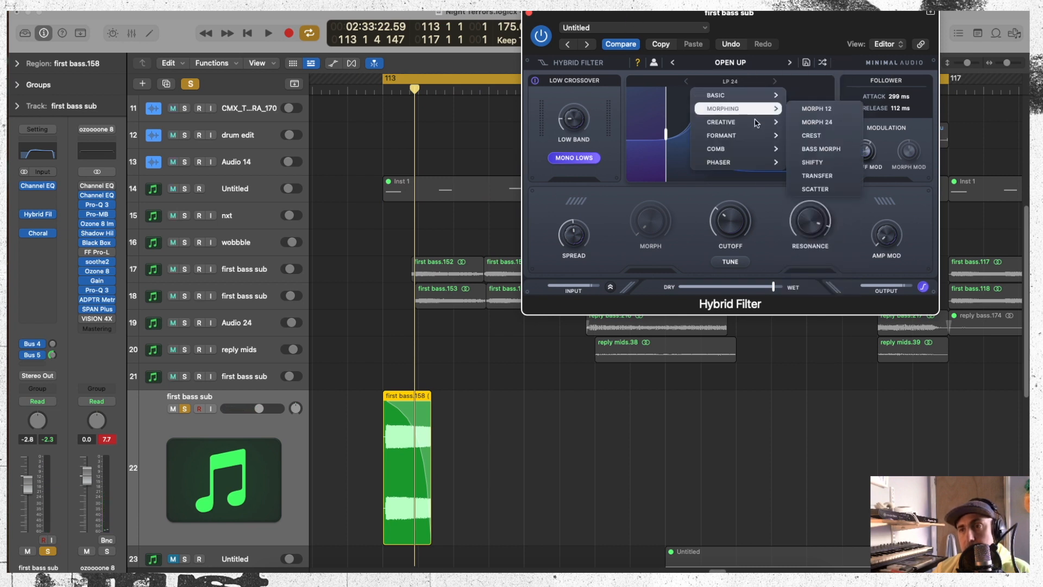
left_click(637, 18)
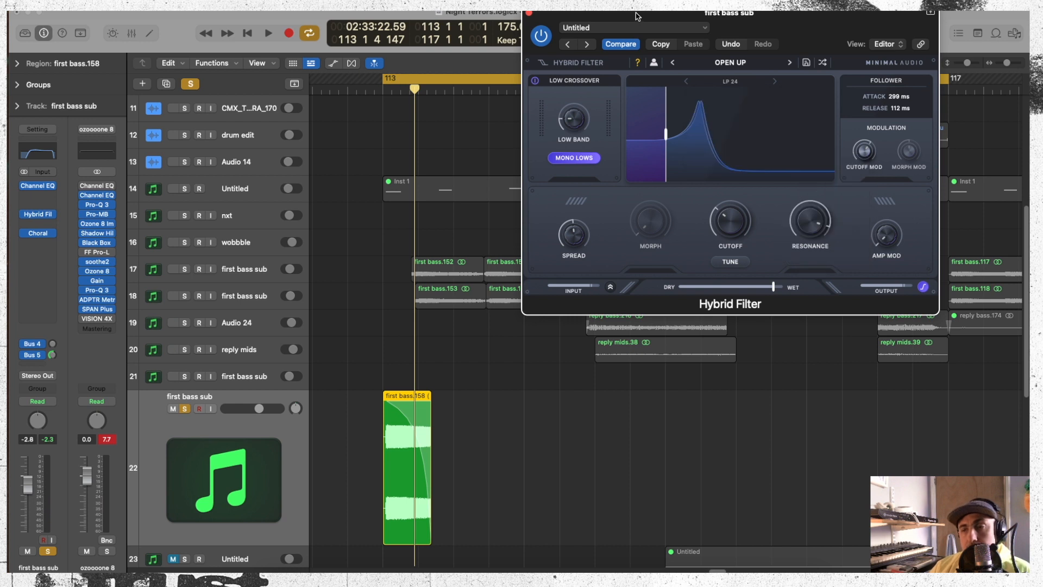
Step: Replay the soloed bass and trim the end of region first bass.158 back to where first bass.152 starts, using the Pointer tool
key("space")
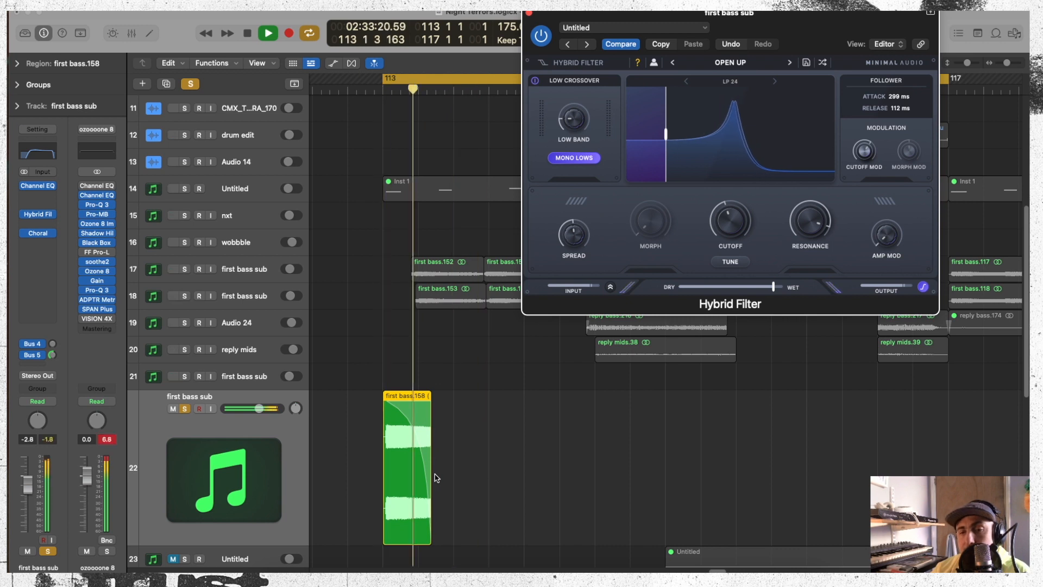
key("space")
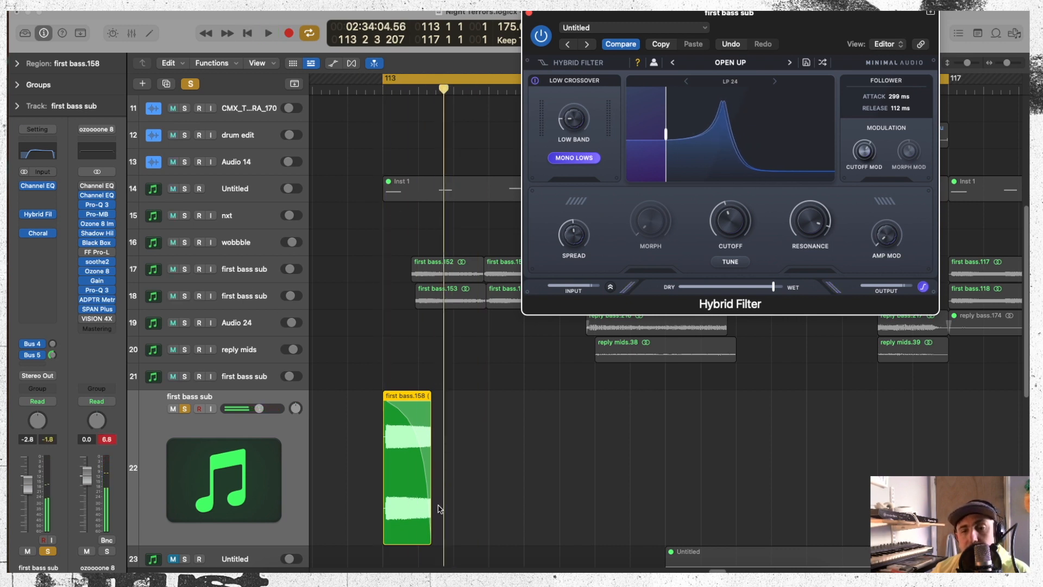
right_click(463, 528)
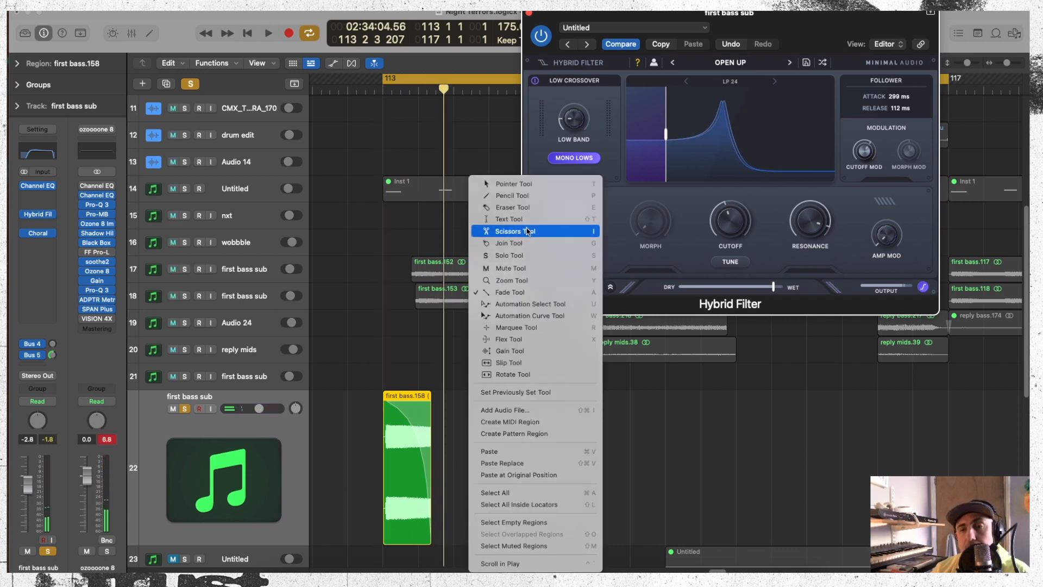
left_click(528, 187)
mouse_move(419, 561)
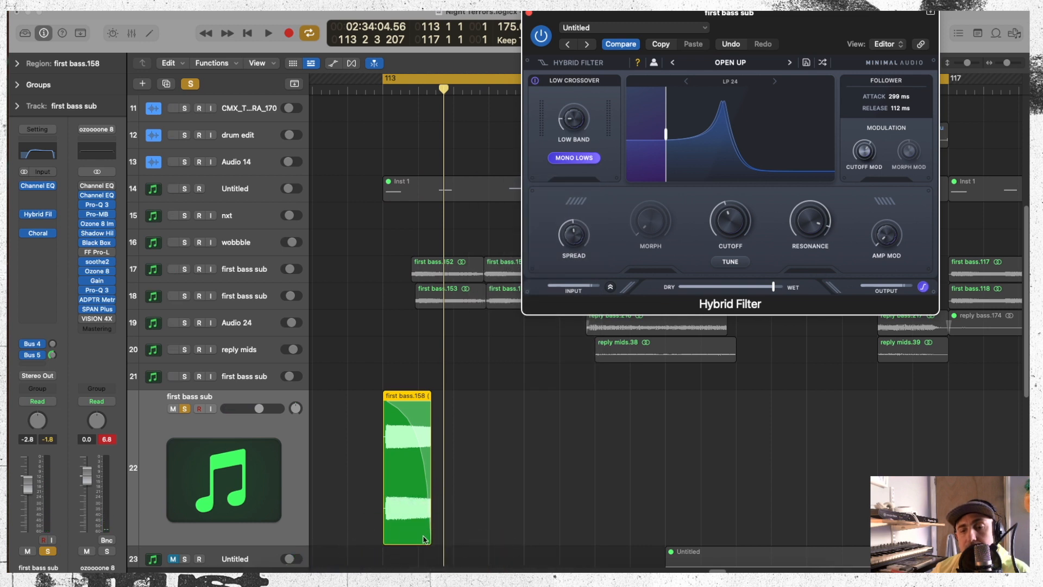
left_click(428, 543)
left_click_drag(428, 540, 409, 538)
Step: Replay the trimmed bass region, unsolo track 22 and play the loop with the full mix
key("space")
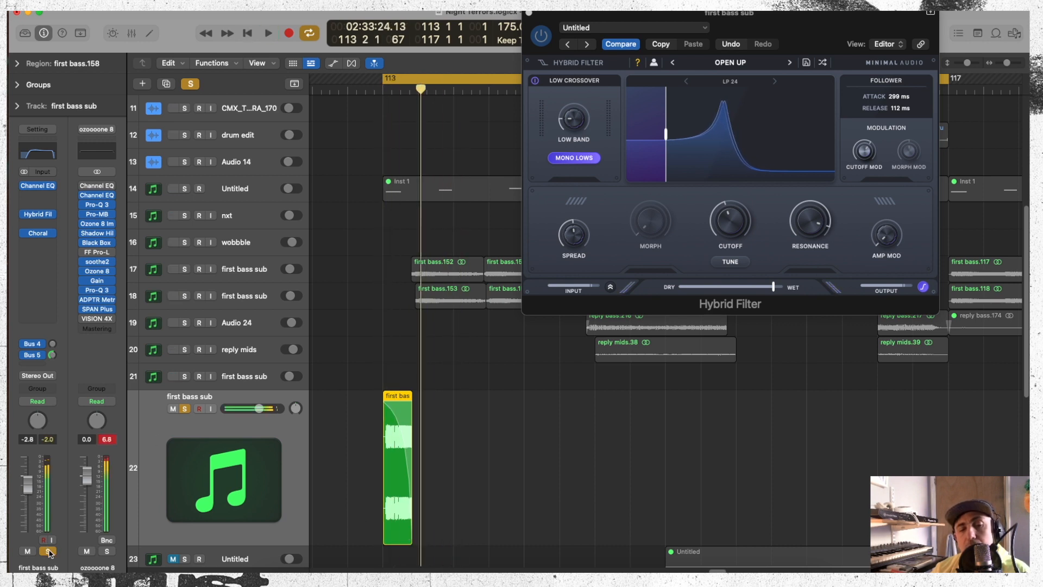
key("s")
key("space")
key("space")
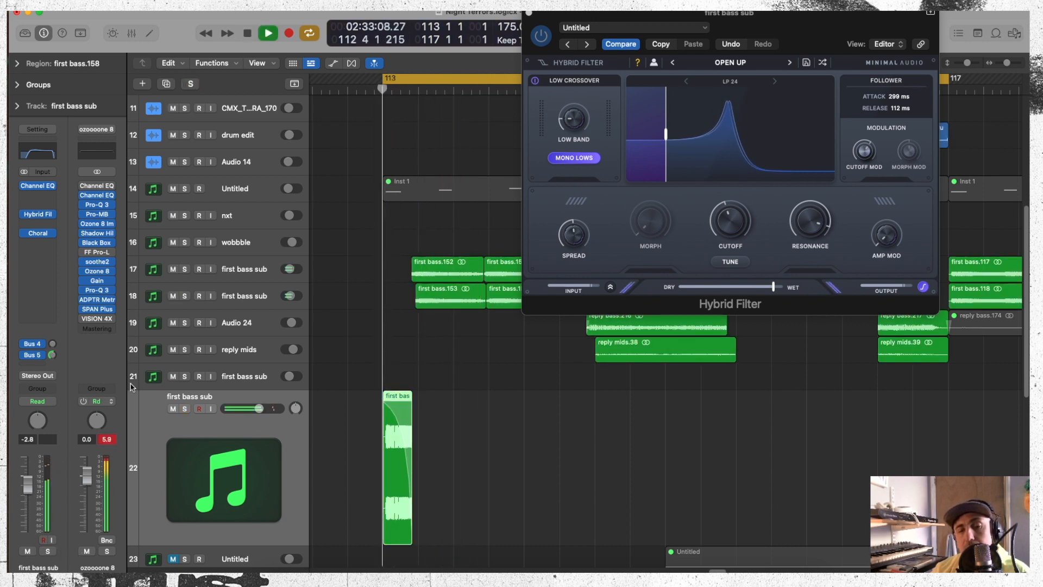
Step: Set the low-cut frequency of the first bass sub channel's Channel EQ to 37.8 Hz and move its window aside
left_click(40, 185)
right_click(38, 188)
left_click(36, 189)
left_click(38, 187)
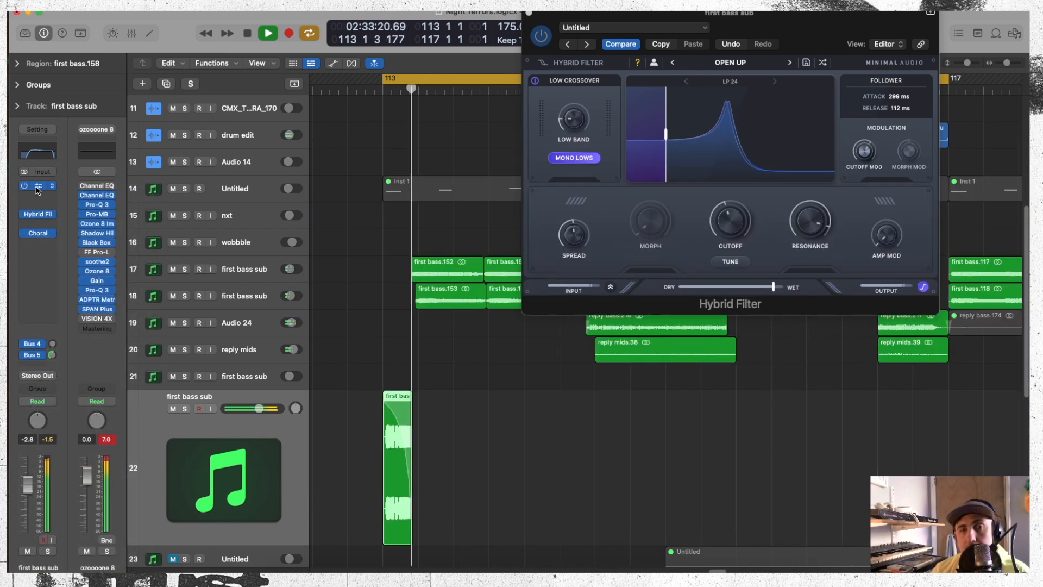
left_click(51, 158)
left_click_drag(531, 365, 404, 365)
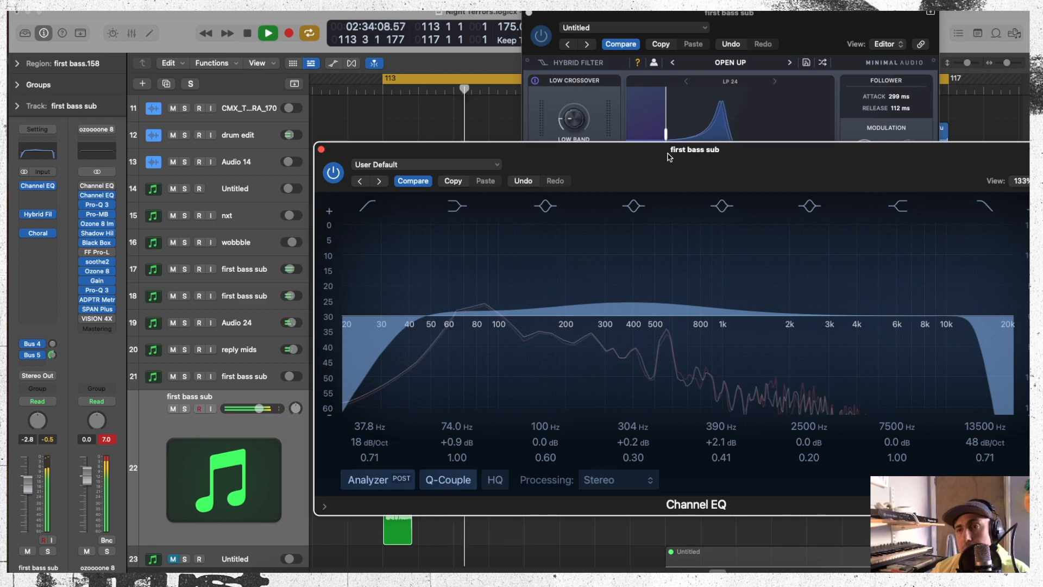
left_click_drag(515, 145, 933, 481)
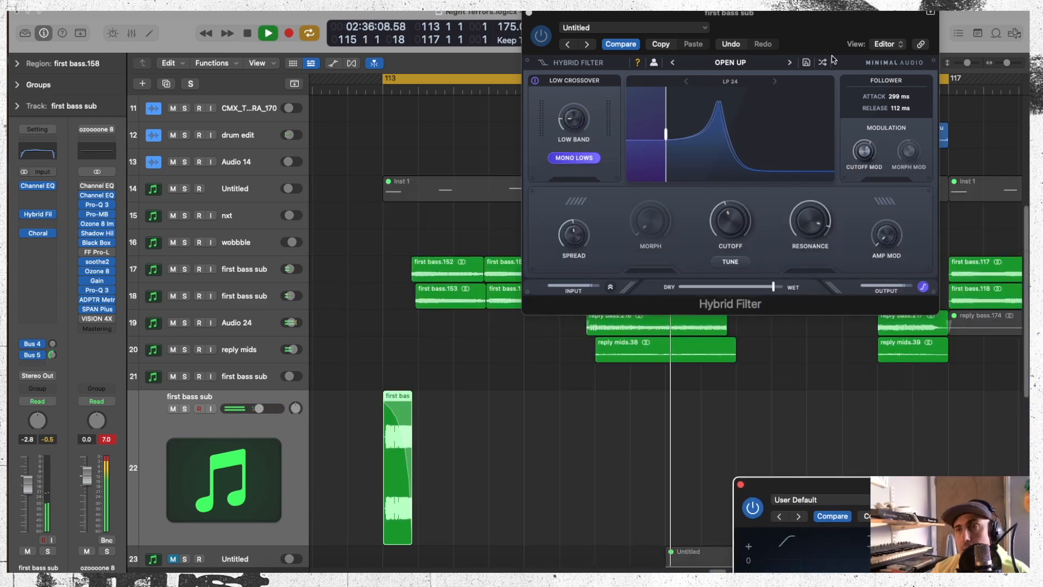
Step: Lower Hybrid Filter's resonance slightly, stop playback and close the filter's window
left_click_drag(824, 224, 823, 241)
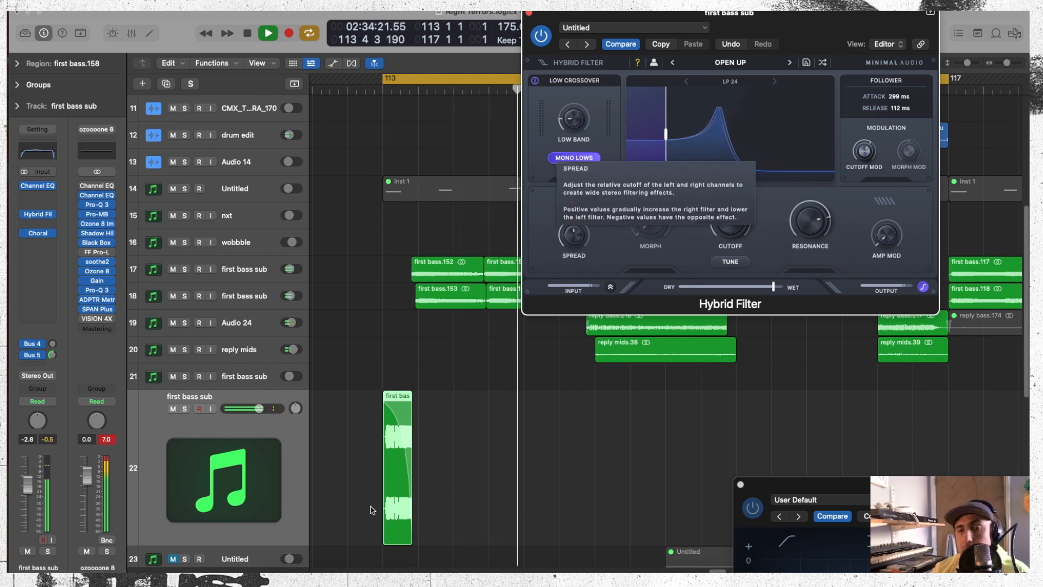
key("space")
left_click(403, 445)
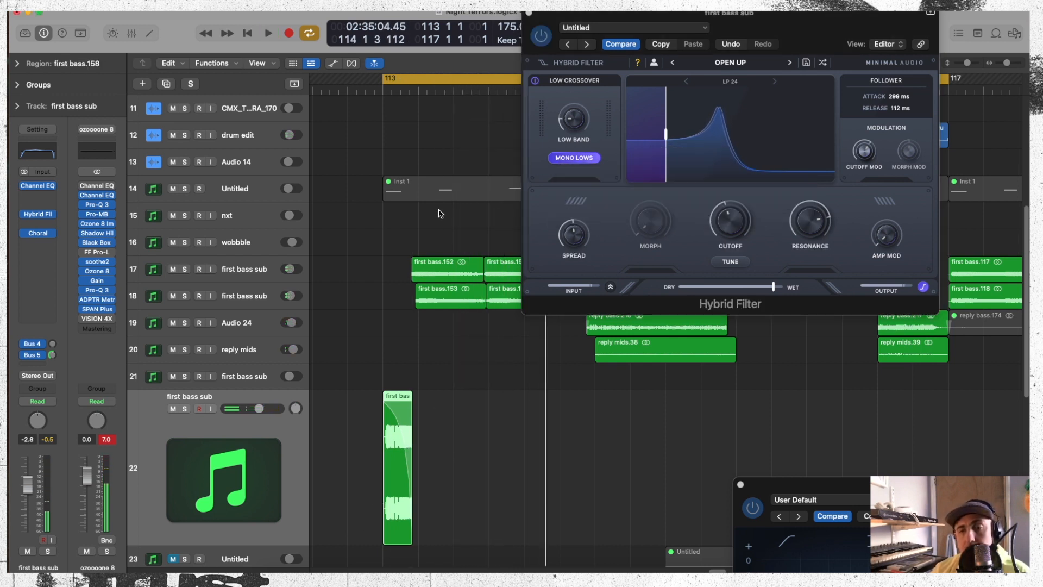
left_click(529, 12)
Step: Select the six bass and reply regions between bars 113 and 115, expand their region settings and close the Channel EQ window
left_click_drag(656, 244, 429, 346)
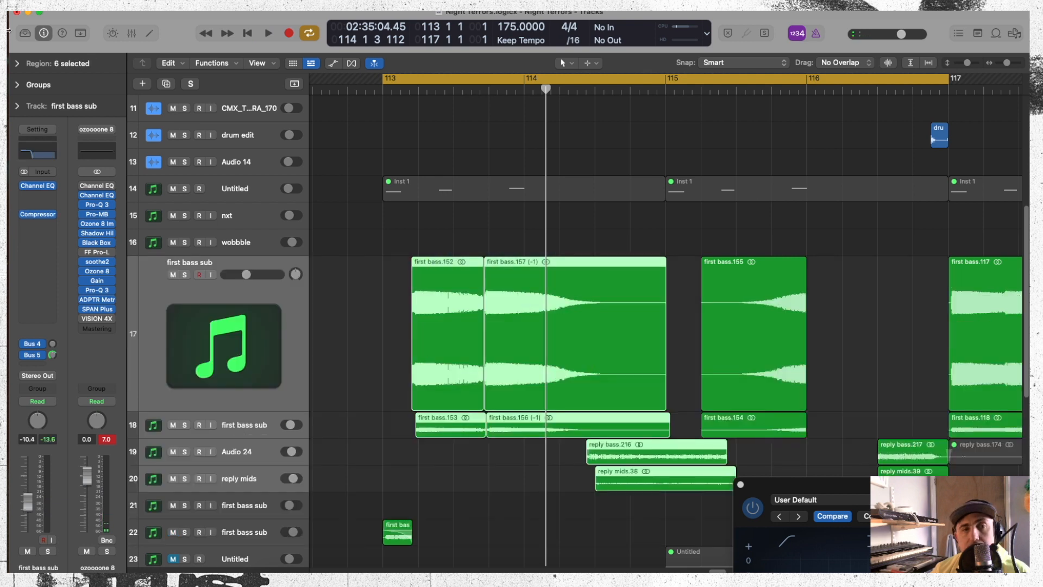
left_click(17, 63)
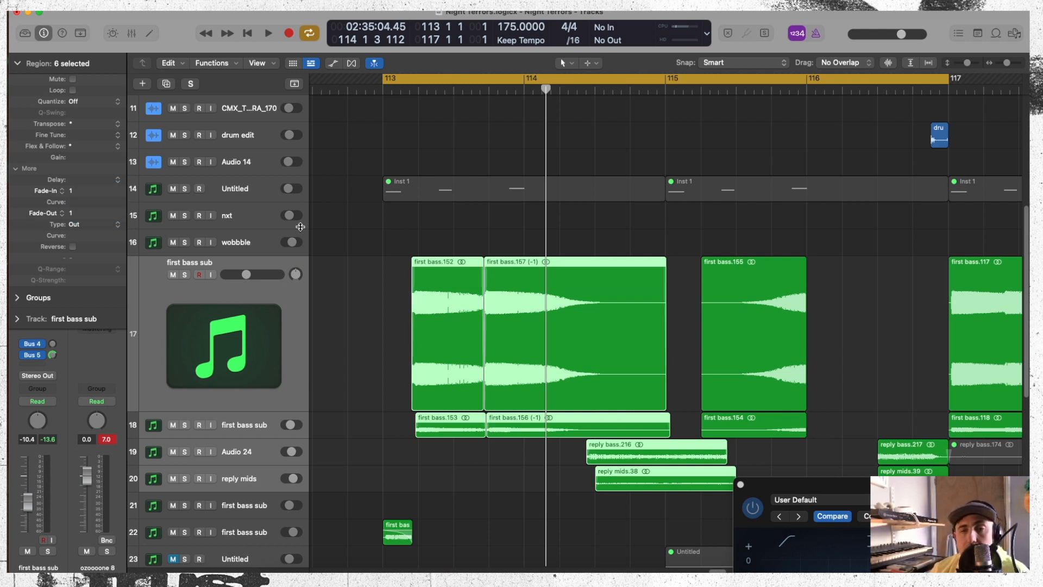
key("space")
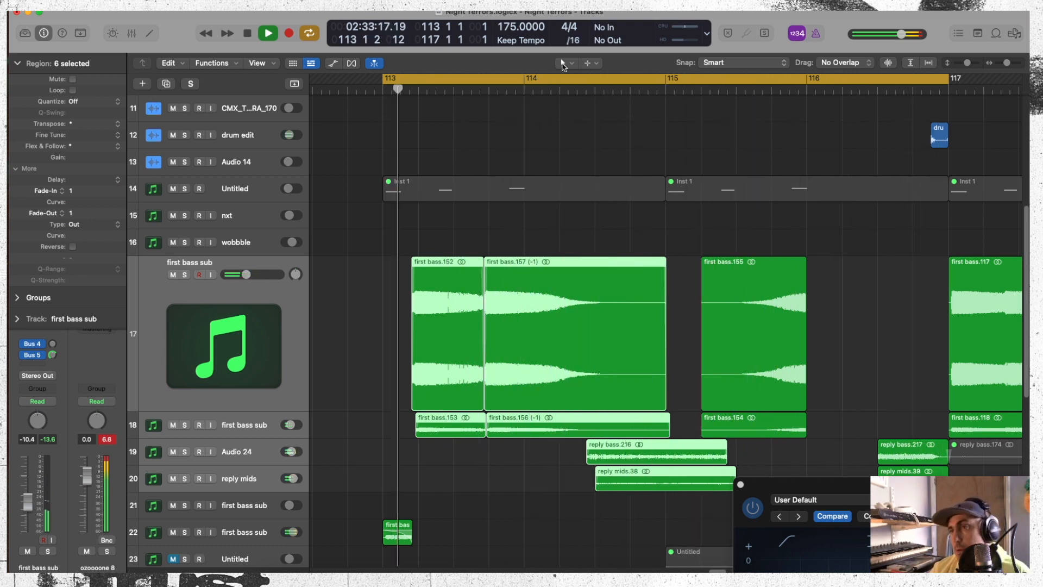
key("space")
left_click_drag(1007, 63, 1003, 62)
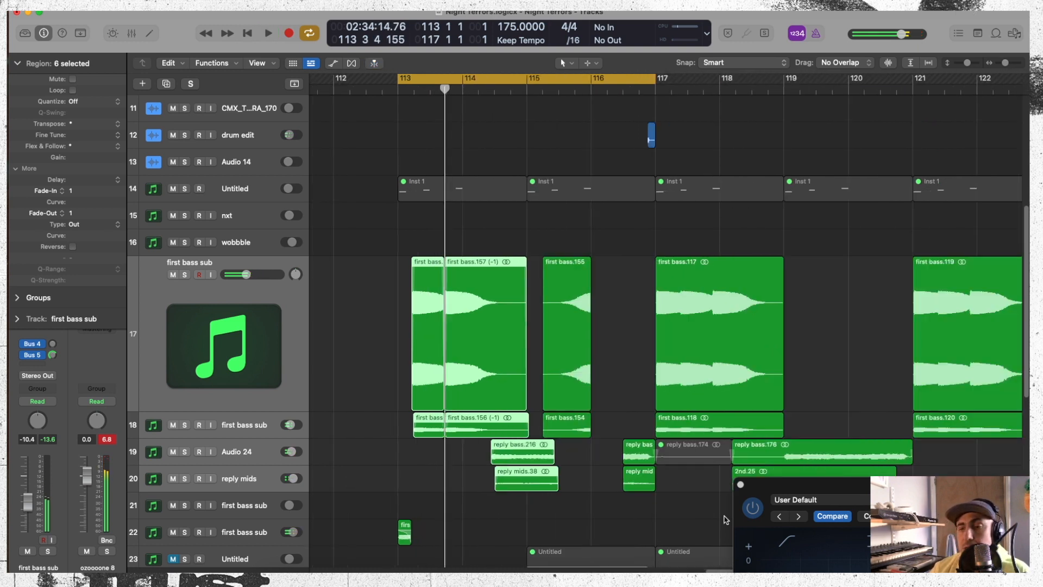
left_click(741, 484)
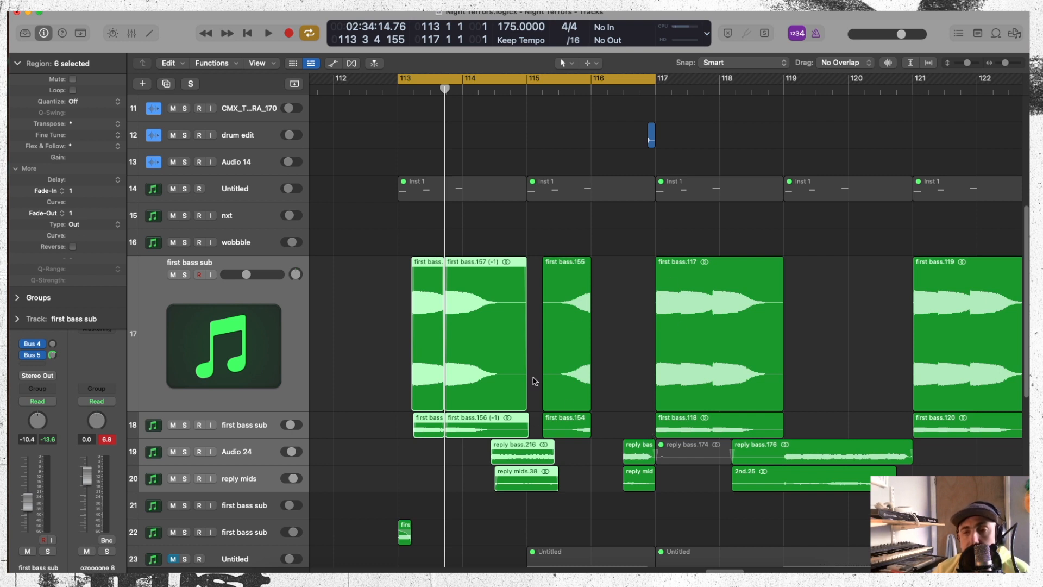
Step: Dismiss the System Overload alert and replay the loop with the drum tracks in view
key("space")
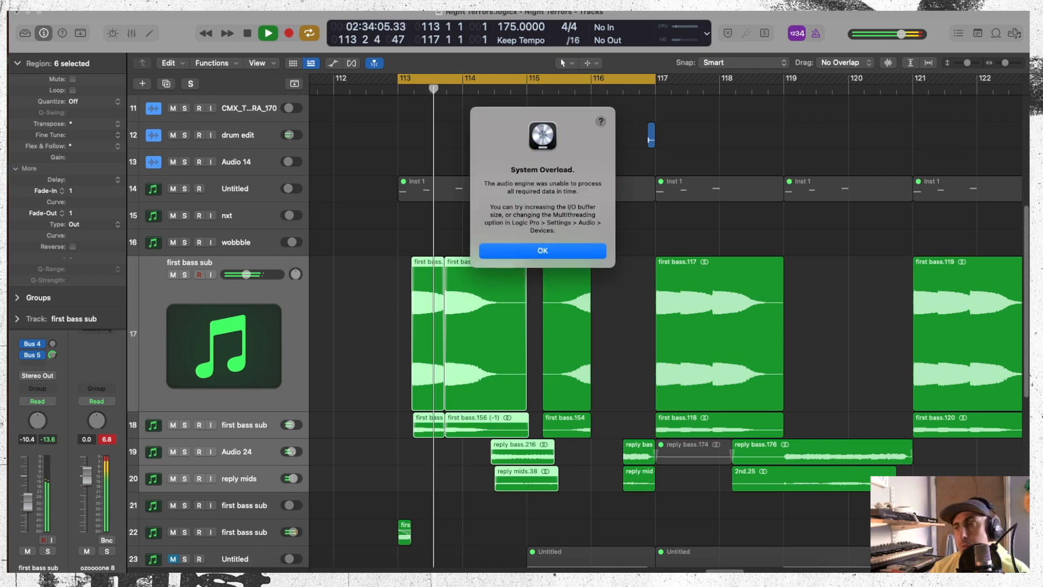
key("Return")
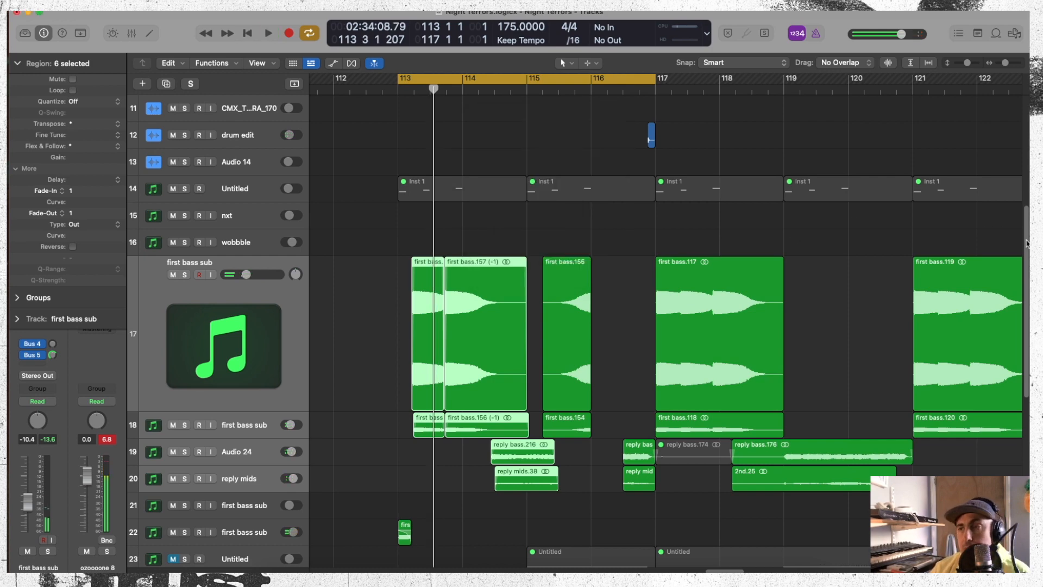
scroll(1026, 242, "up", 10)
key("space")
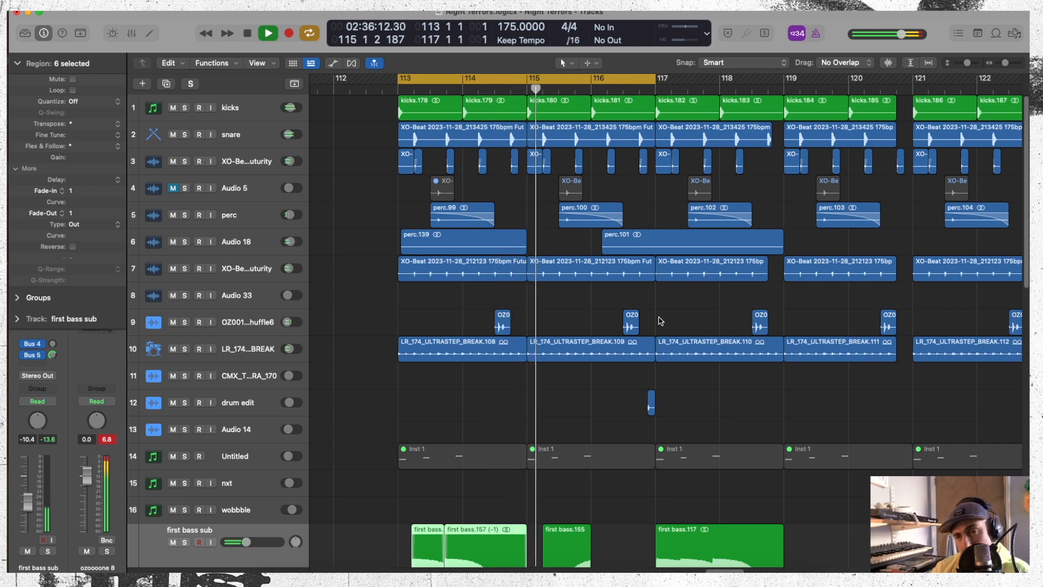
key("space")
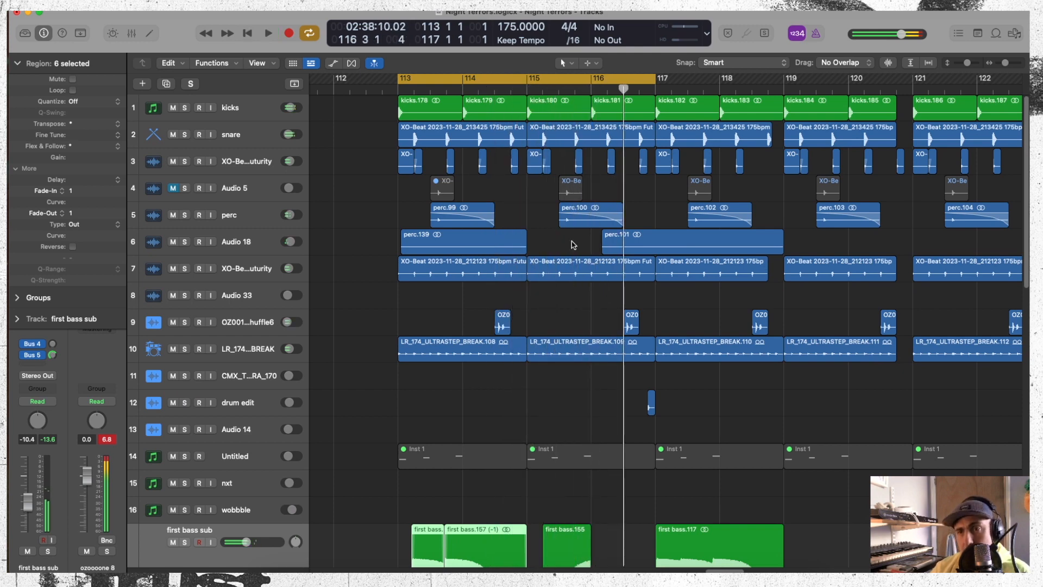
Step: Mute the perc.100 region on the perc track with the Mute tool and replay the loop
right_click(573, 247)
left_click(595, 123)
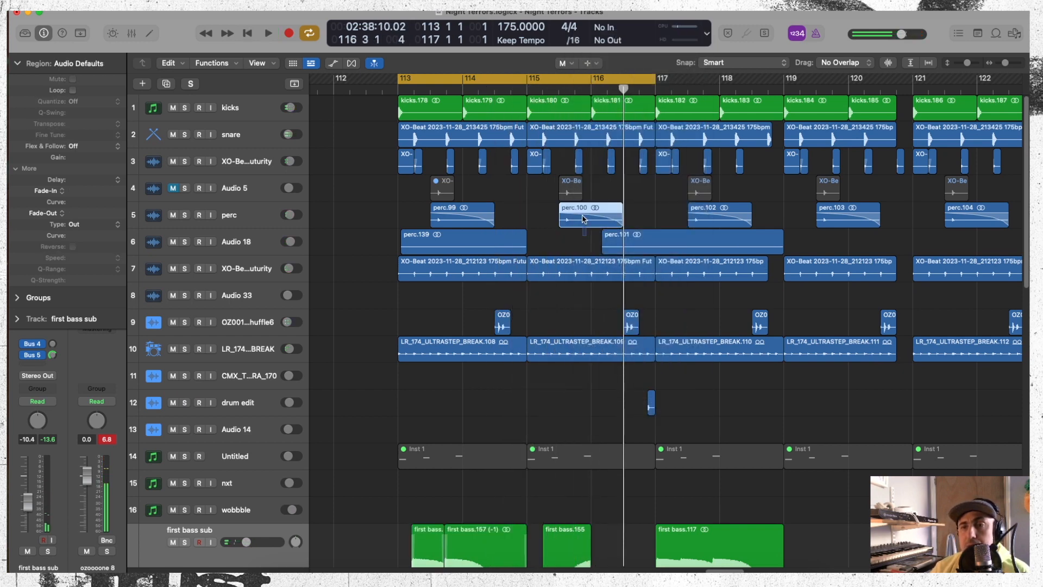
left_click(583, 216)
left_click(576, 227)
key("space")
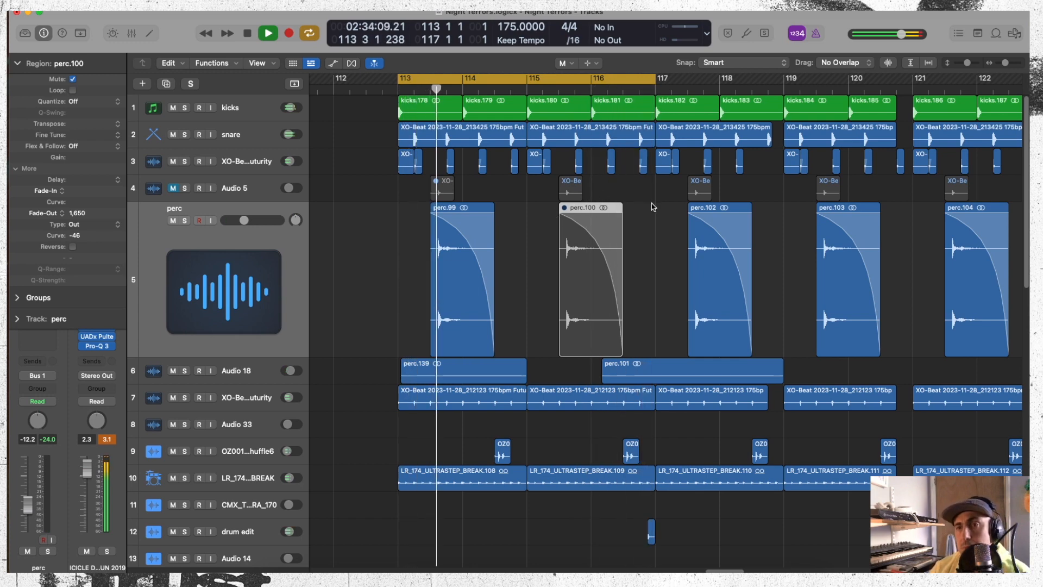
Step: Split the kicks and snare regions in bar 116 at beats 2 and 3 to isolate a one-beat slice on each track
key("space")
key("space")
key("t")
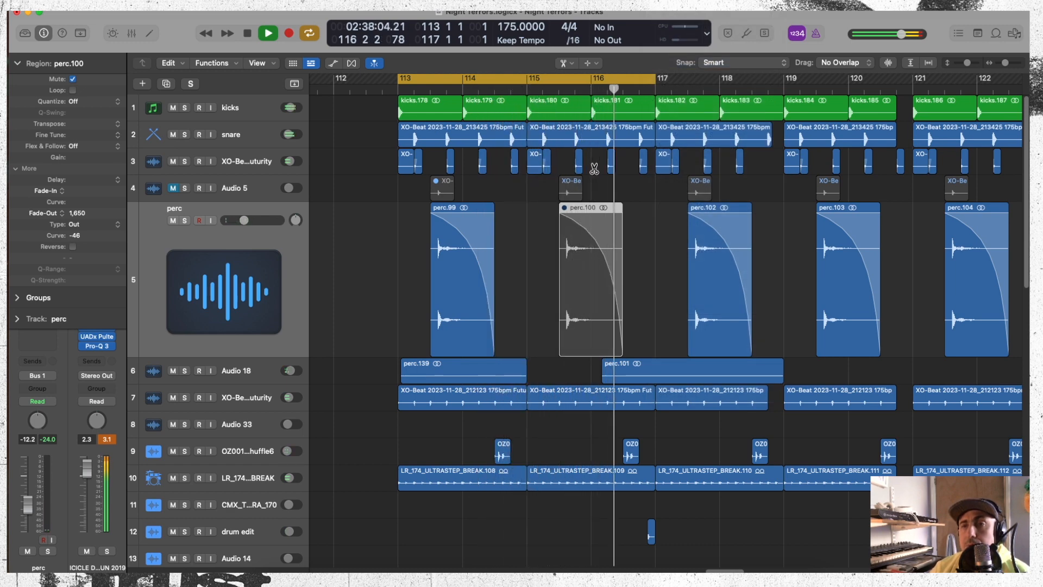
key("space")
left_click(607, 115)
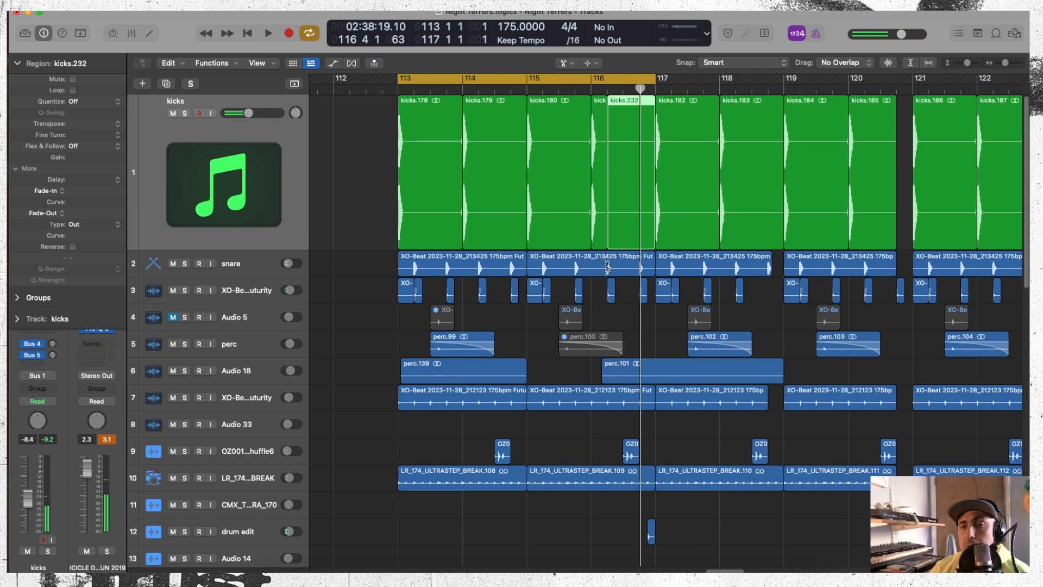
left_click(608, 266)
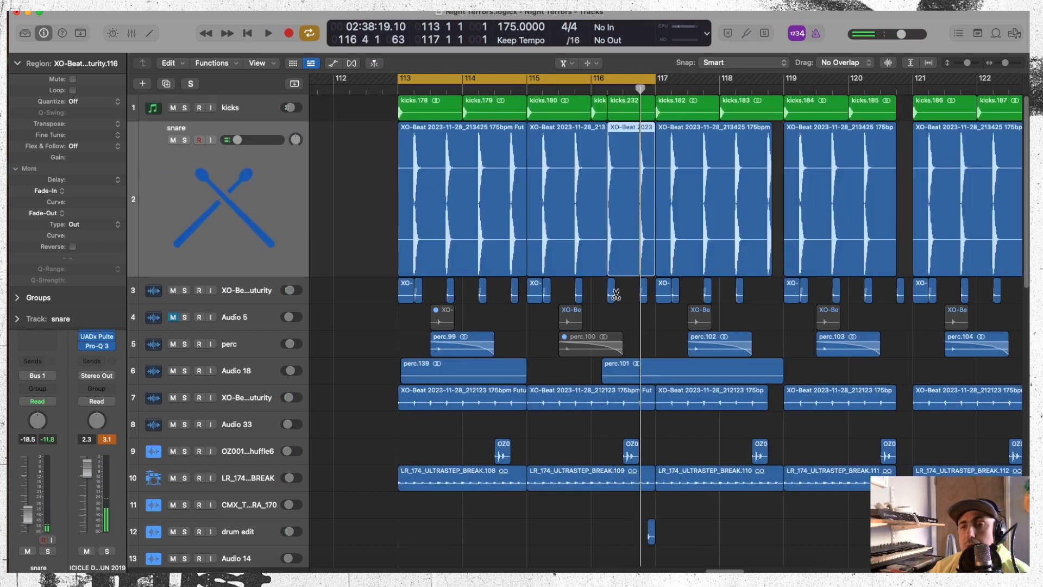
left_click(623, 250)
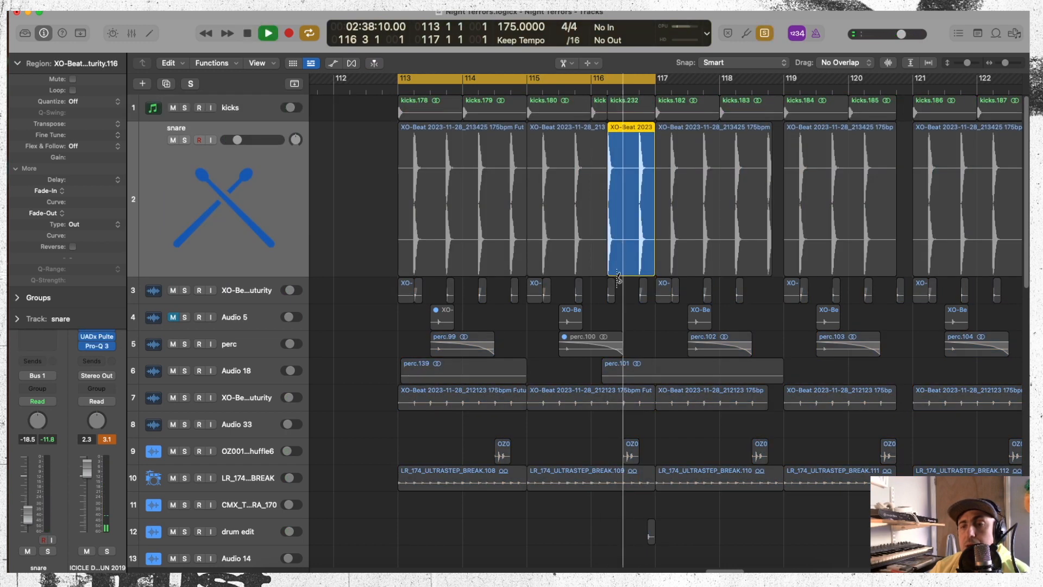
left_click_drag(619, 278, 623, 295)
left_click_drag(621, 113, 623, 136)
Step: Mute the kicks, snare and track 3 XO-Beat Futurity slices on beat 2 of bar 116 and replay the loop
right_click(618, 303)
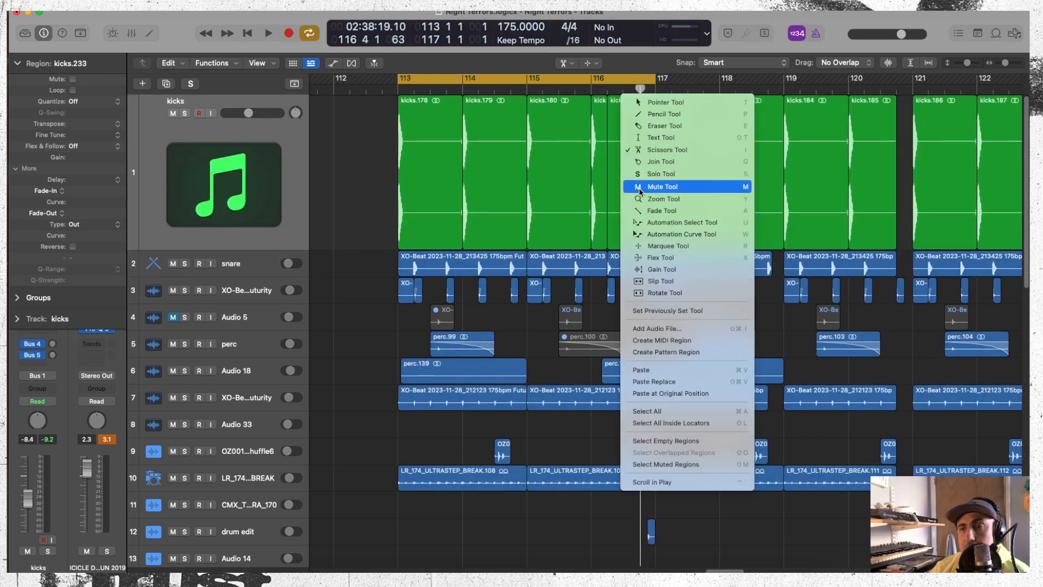
left_click(614, 163)
left_click(612, 159)
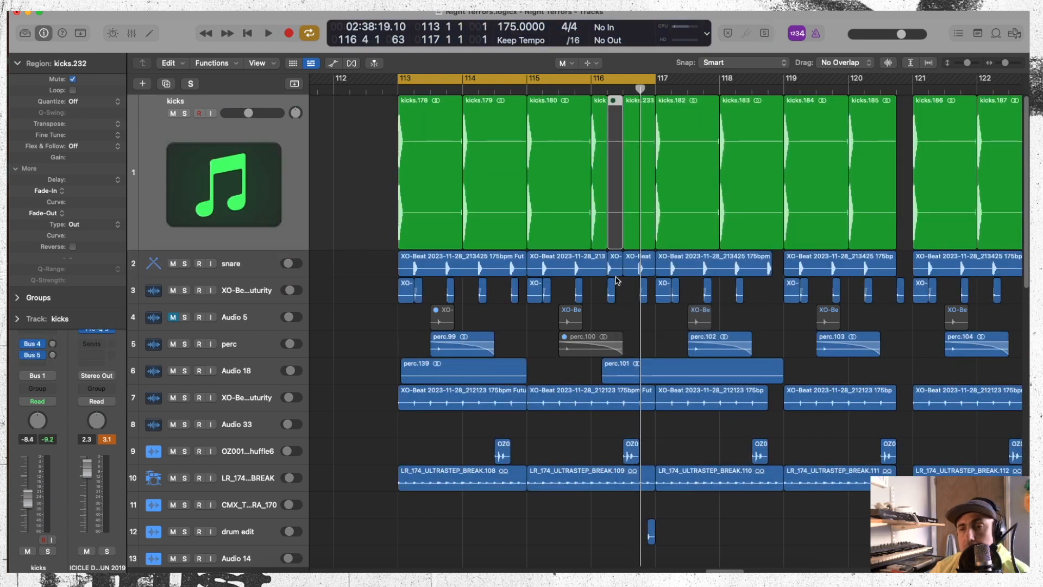
left_click(615, 261)
left_click(610, 293)
left_click(534, 86)
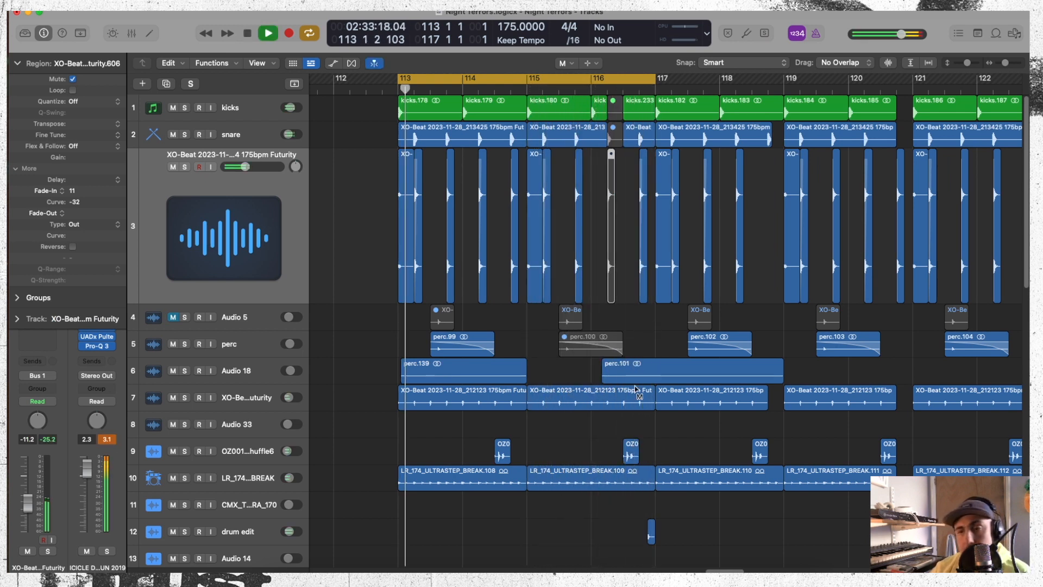
Step: Split the LR_174_ULTRASTEP_BREAK region at beats 2 and 3 of bar 116 and mute the slice in between
right_click(612, 423)
left_click(630, 231)
left_click_drag(625, 468, 607, 478)
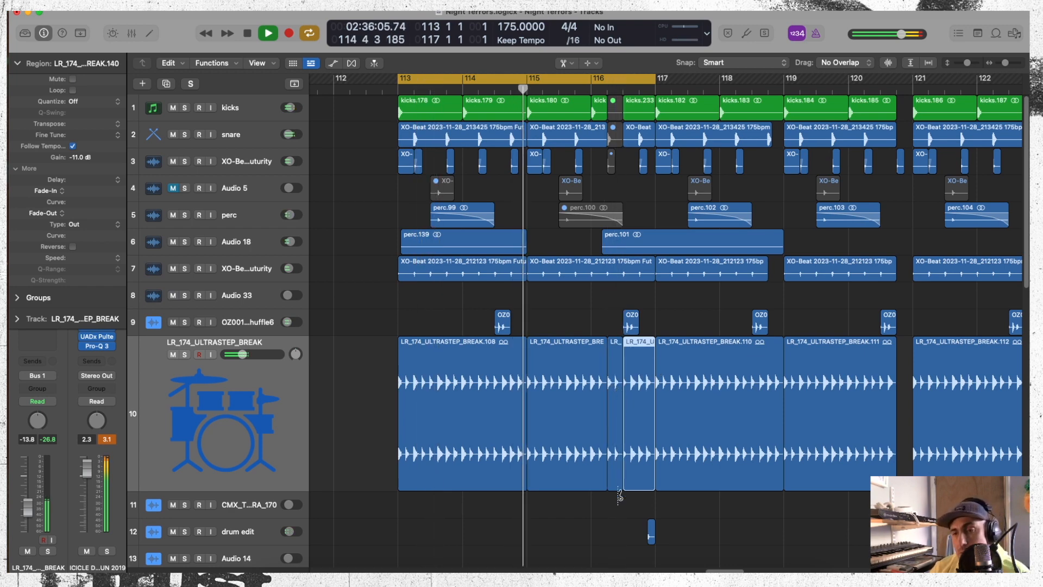
right_click(624, 402)
key("m")
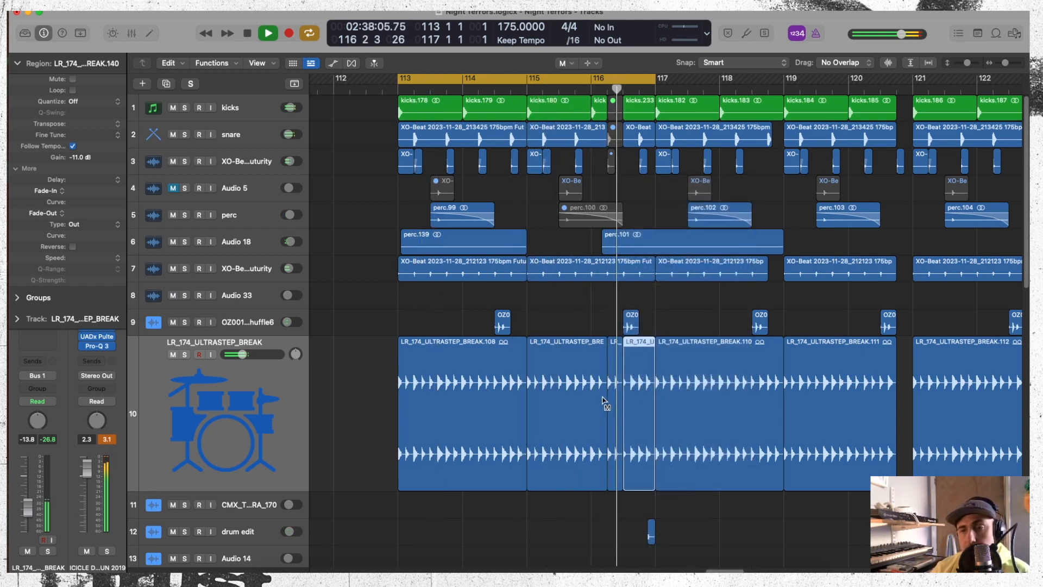
left_click(614, 402)
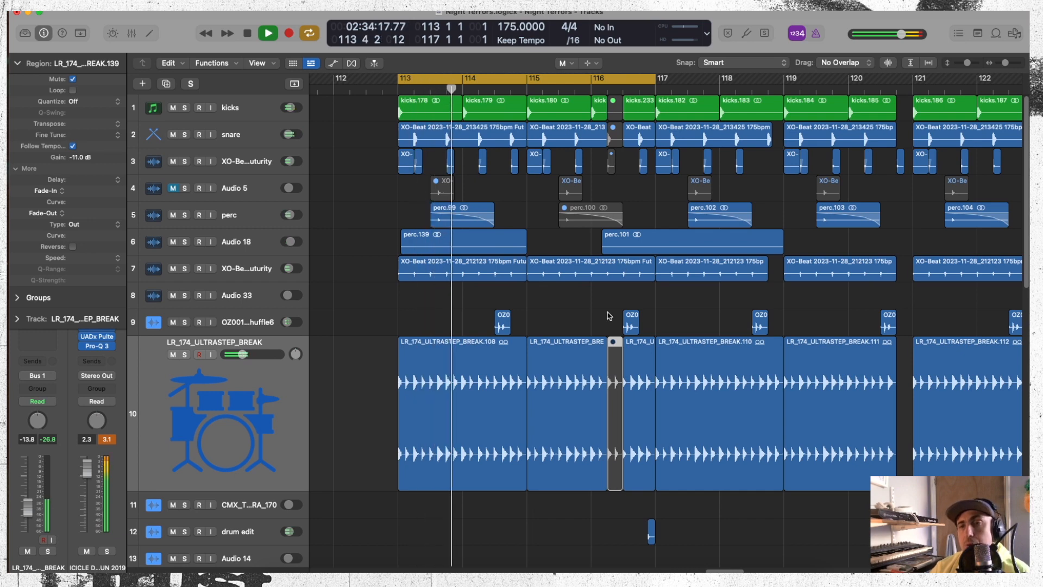
Step: Unmute the snare slice on beat 2 of bar 116, return to the Pointer tool and stop playback
left_click(241, 242)
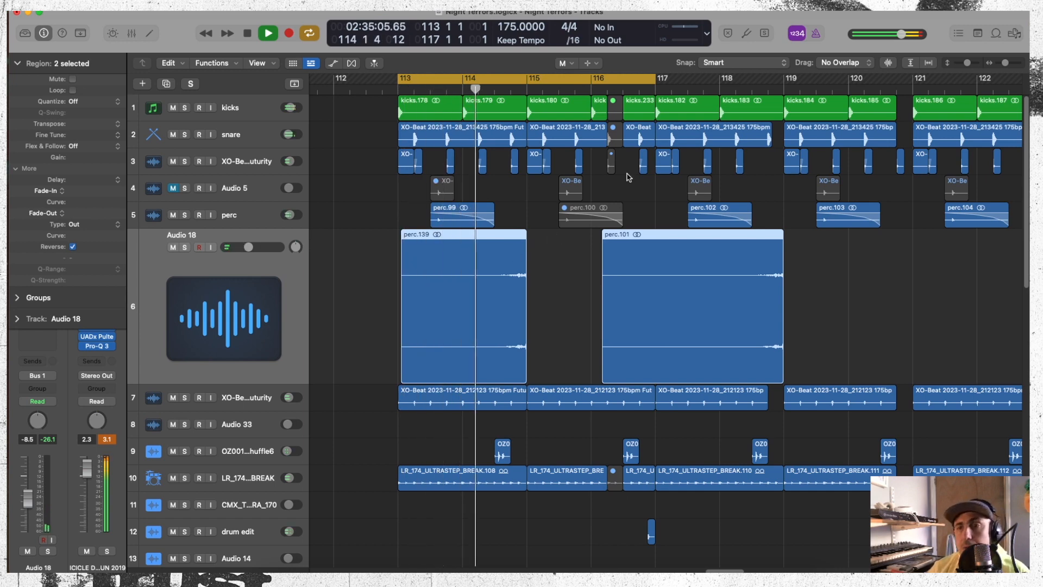
right_click(629, 108)
left_click(658, 97)
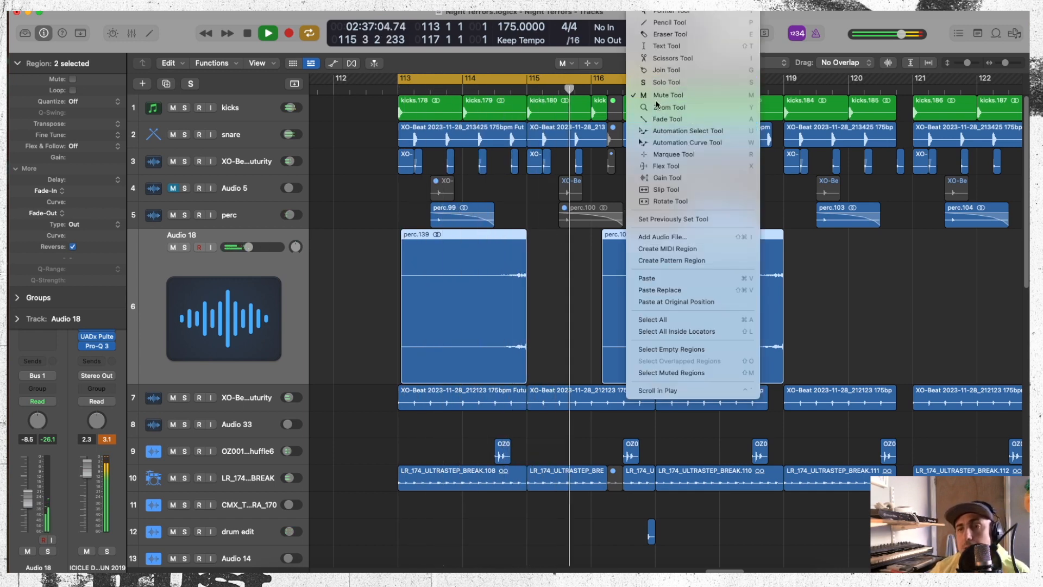
left_click(614, 140)
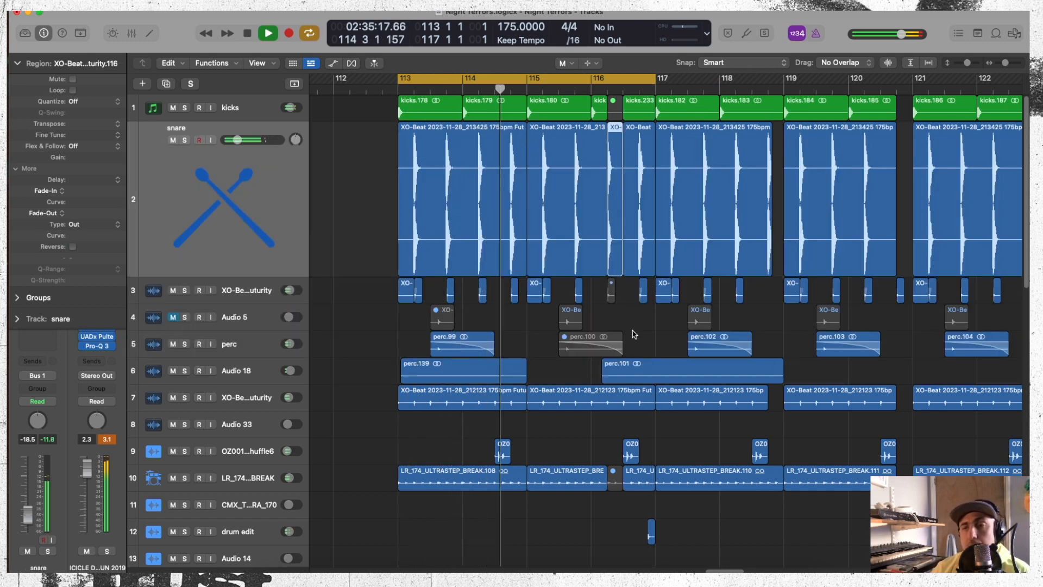
right_click(633, 124)
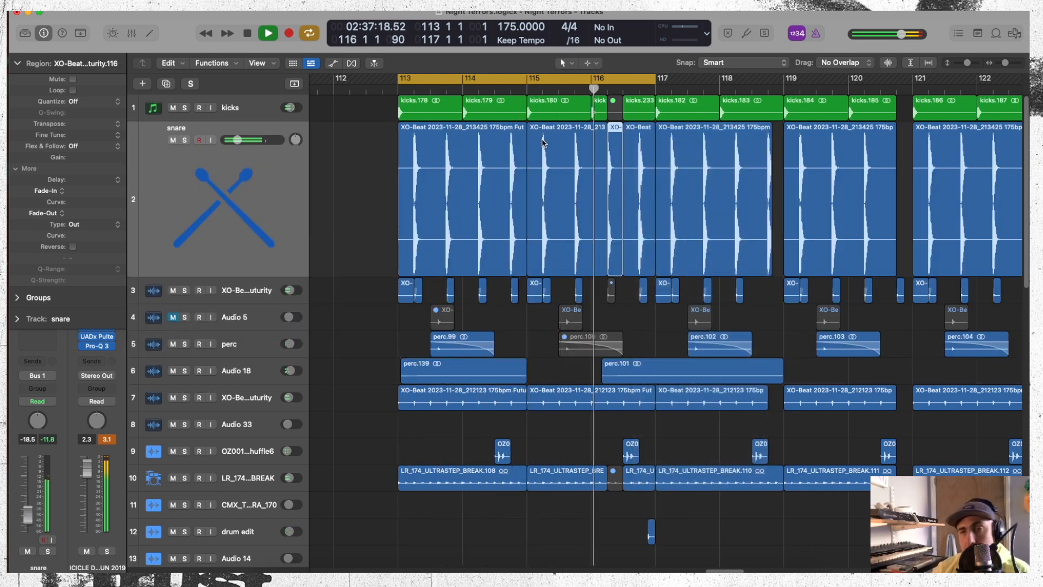
key("space")
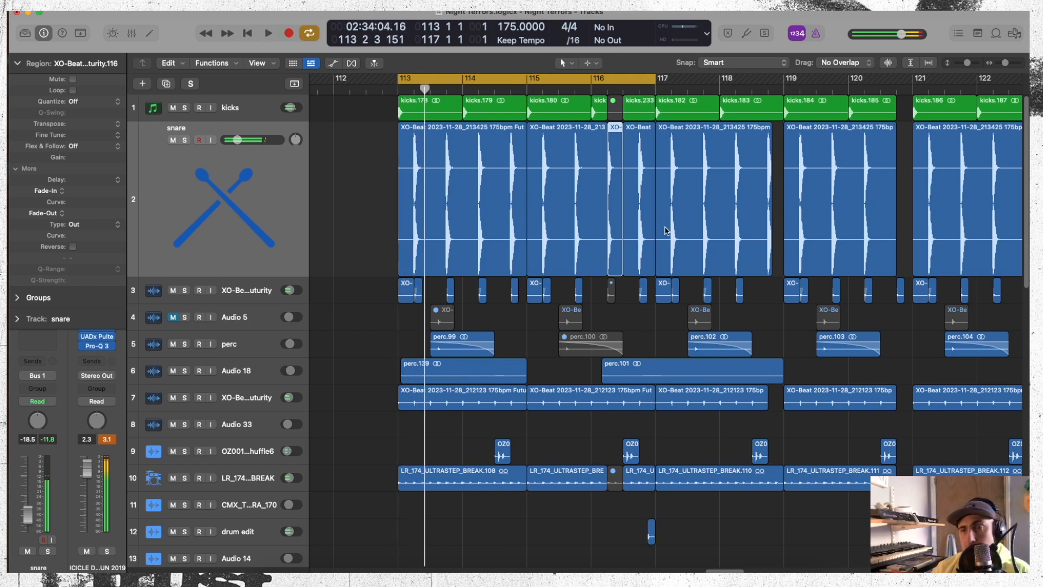
Step: Replay the loop from bar 113 and examine the edited section with the full track list in view
left_click_drag(1005, 63, 1005, 65)
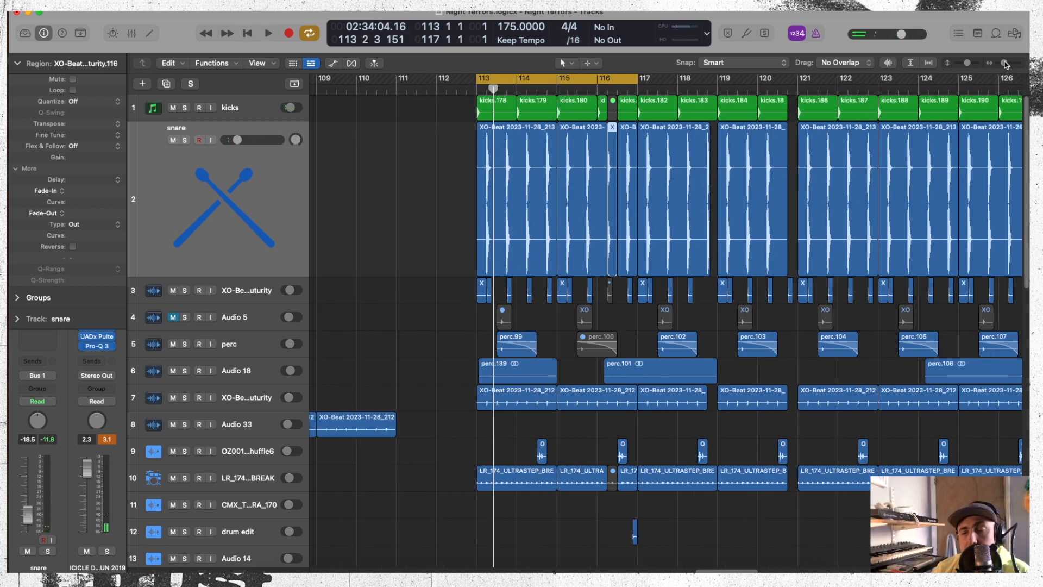
key("space")
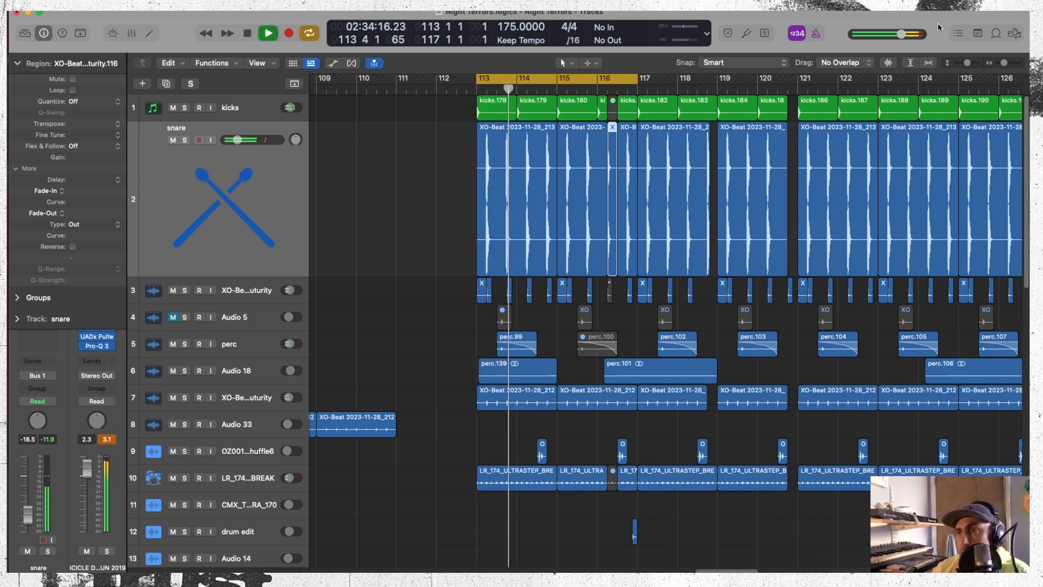
left_click_drag(967, 63, 963, 64)
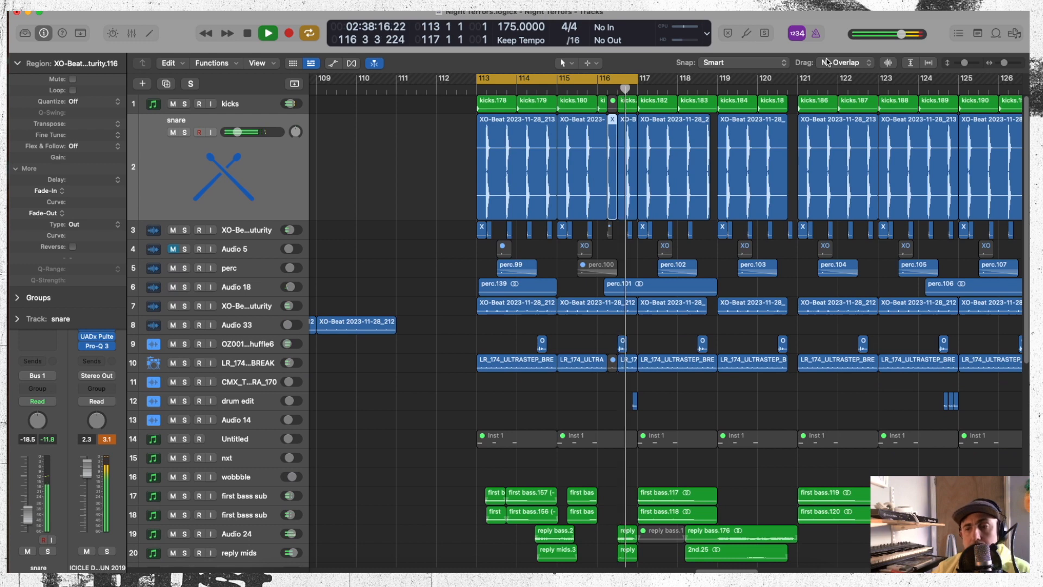
left_click_drag(1003, 63, 961, 61)
key("space")
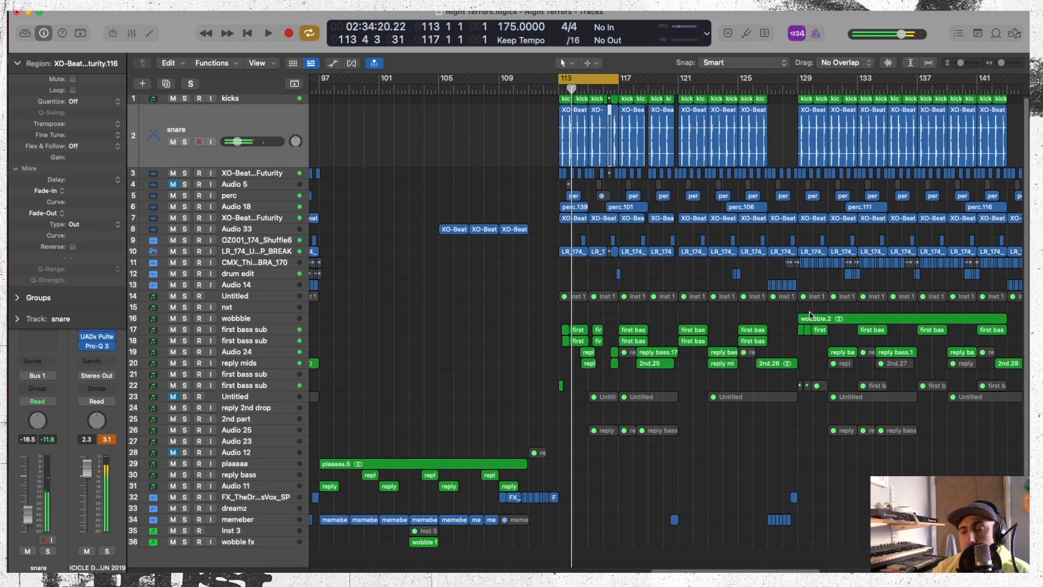
key("super+Right")
key("super+Right")
key("super+Right")
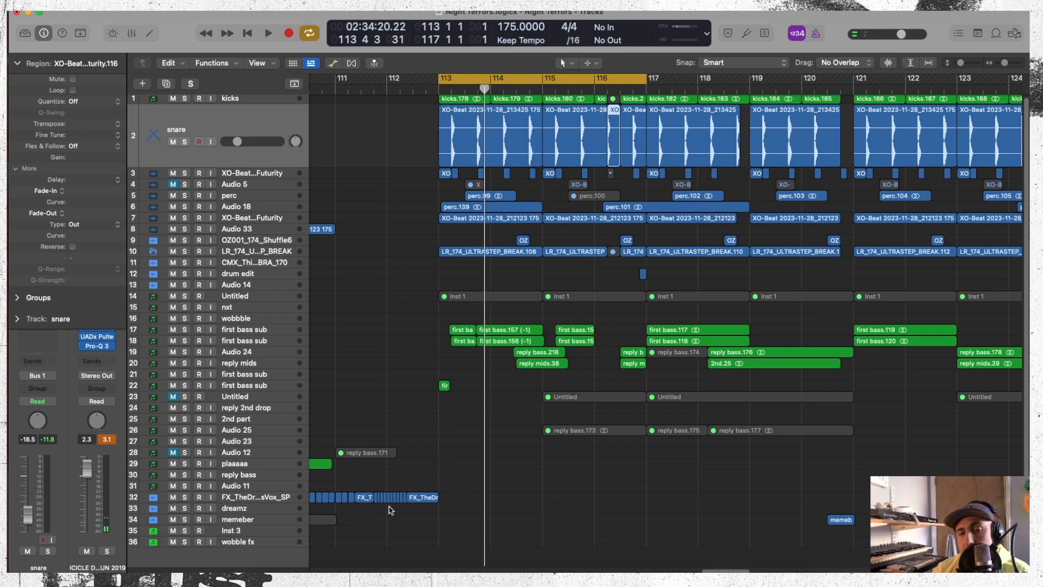
Step: Try a copy of three FX_TheDreamsVox_SP slices from bar 111 at the end of bar 116 and delete it
left_click(343, 501)
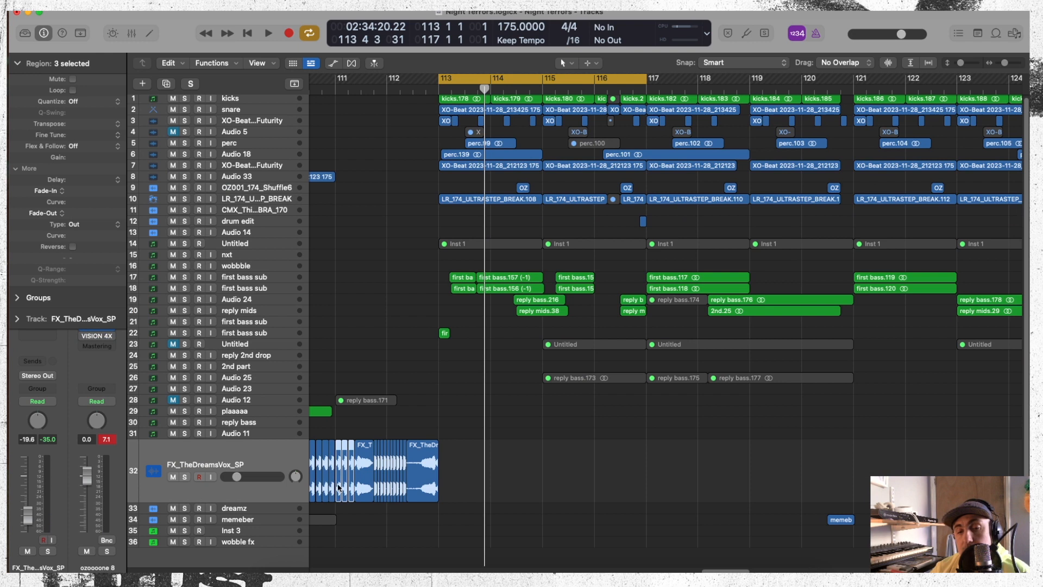
left_click_drag(337, 483, 629, 516)
key("space")
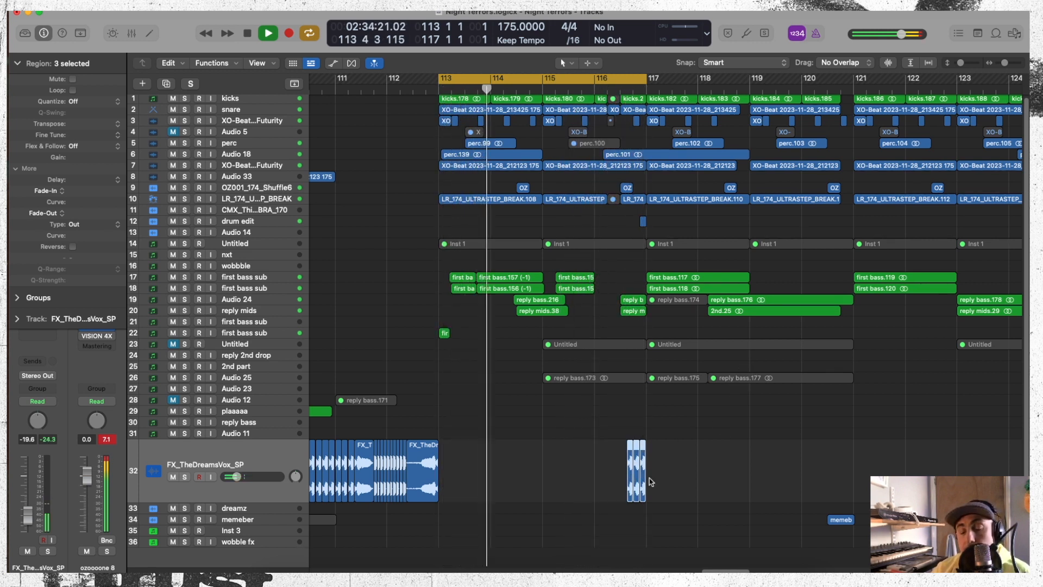
key("Delete")
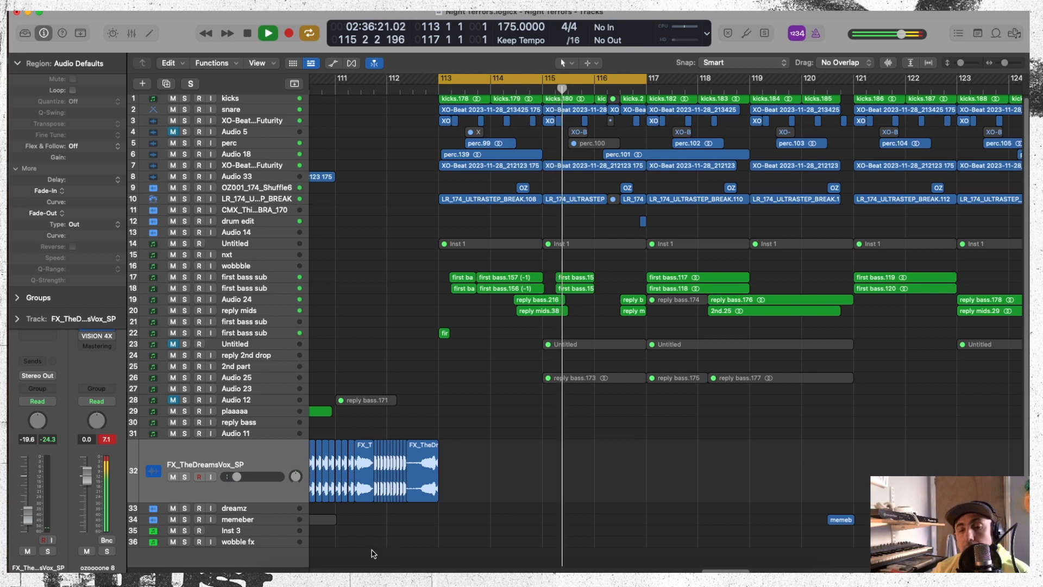
Step: Try four short FX_TheDreamsVox_SP slices leading into bar 117 with +4.6 dB gain, and delete them after replaying
left_click_drag(382, 512, 379, 476)
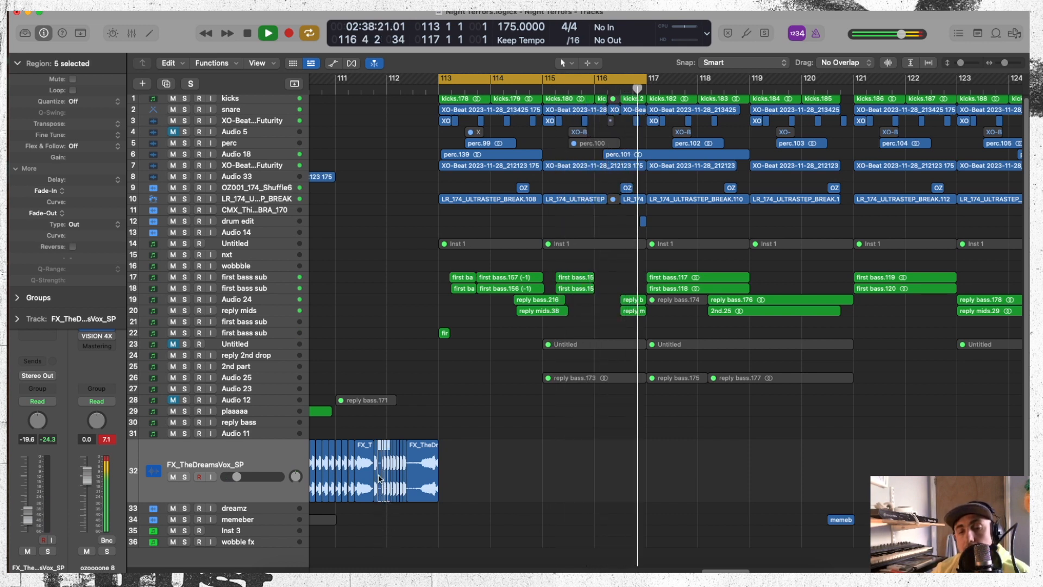
left_click_drag(379, 476, 645, 482)
left_click(668, 468)
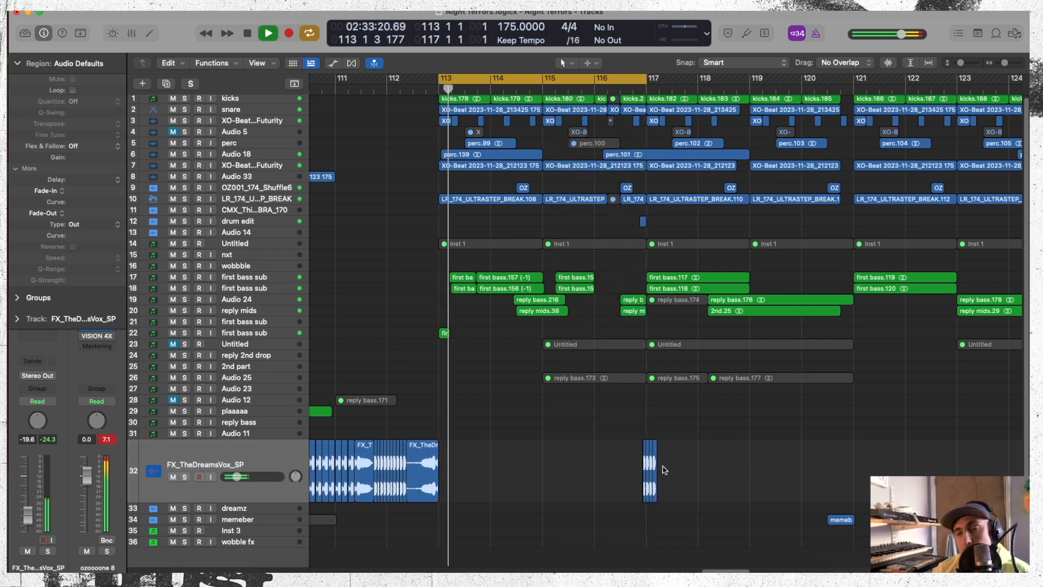
left_click_drag(1005, 62, 1008, 62)
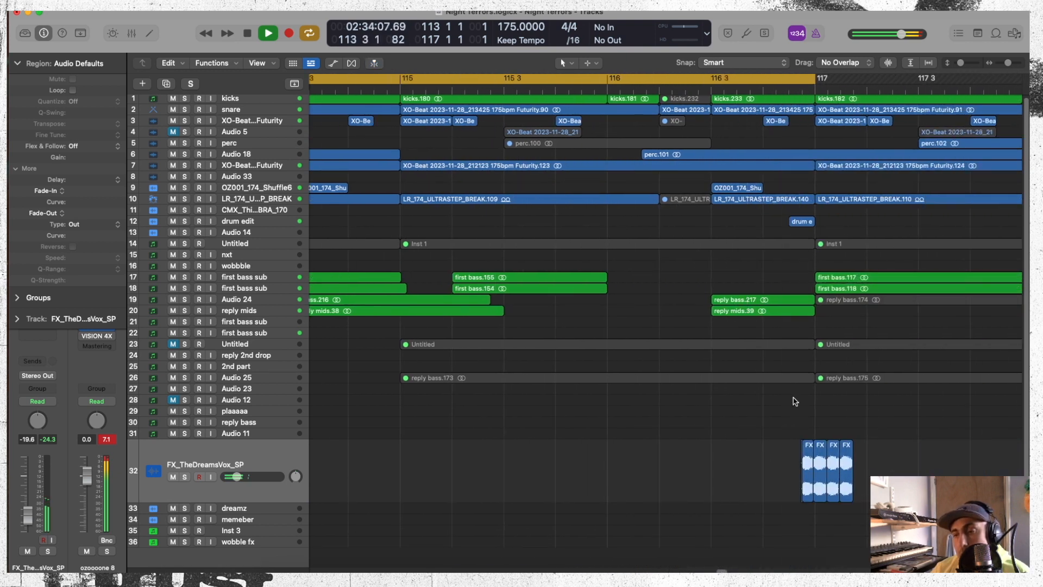
left_click_drag(821, 462, 798, 465)
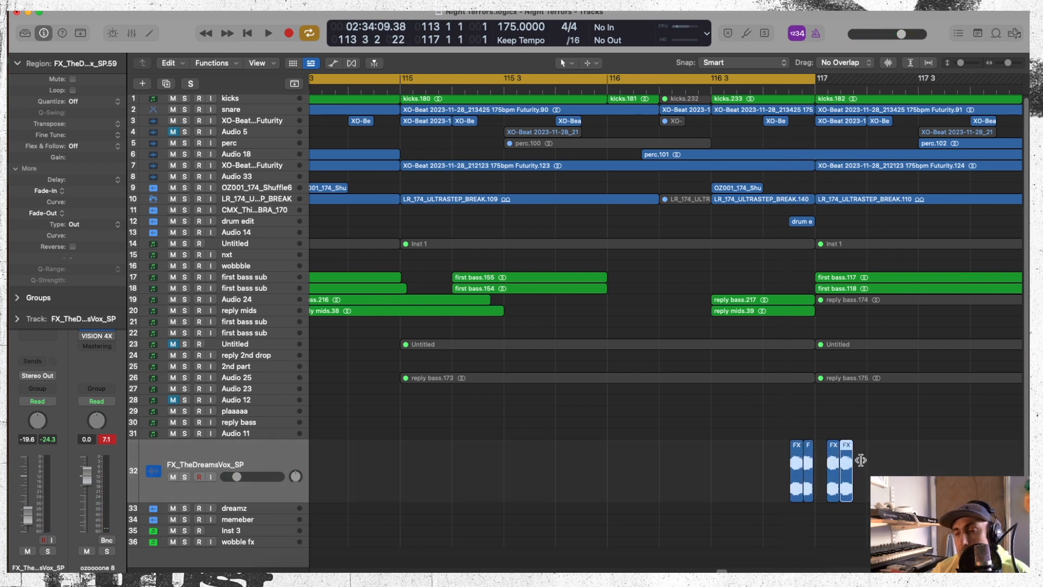
left_click_drag(834, 465, 775, 466)
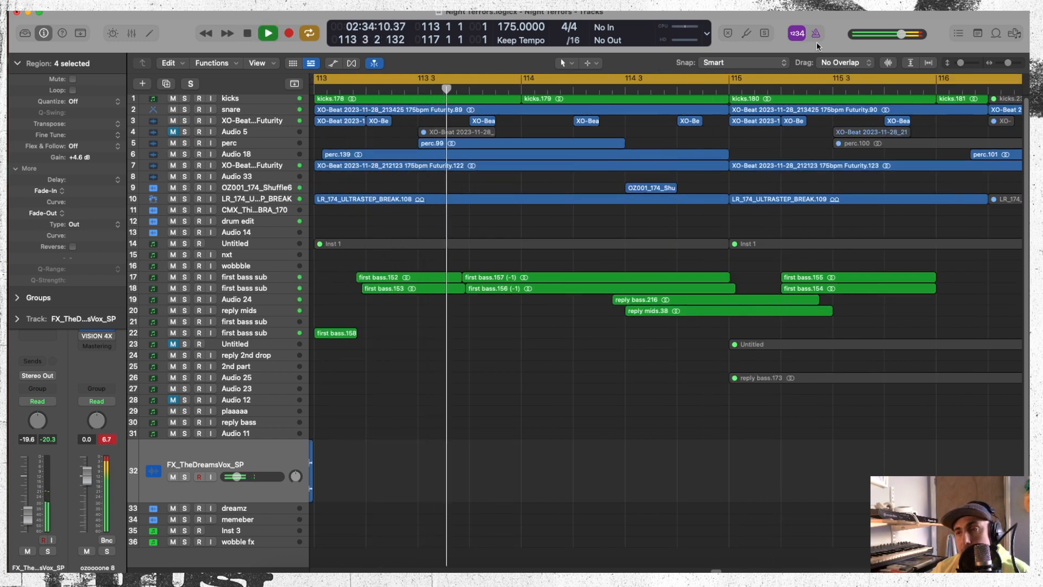
left_click_drag(1008, 63, 1004, 63)
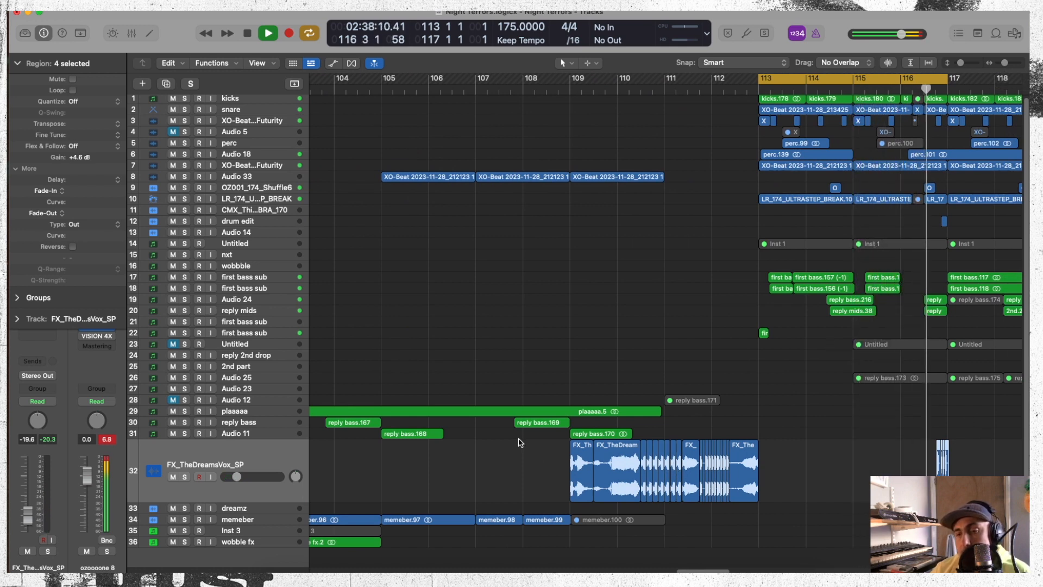
key("space")
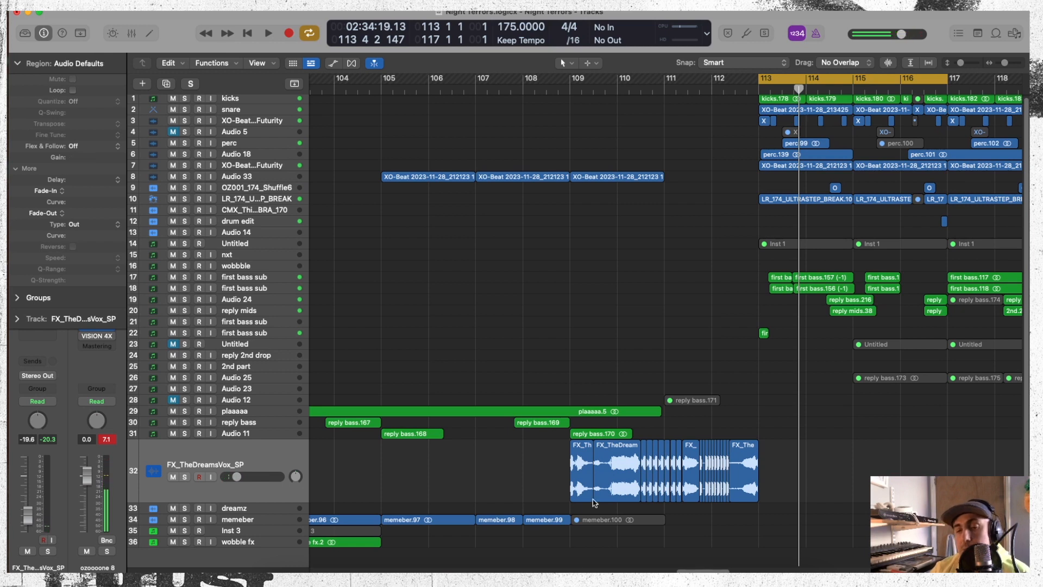
Step: Copy the memeber.99 region into bar 116, shift it earlier to beat 2, trim it to a short slice and replay the loop
left_click(543, 519)
left_click_drag(545, 493, 948, 495)
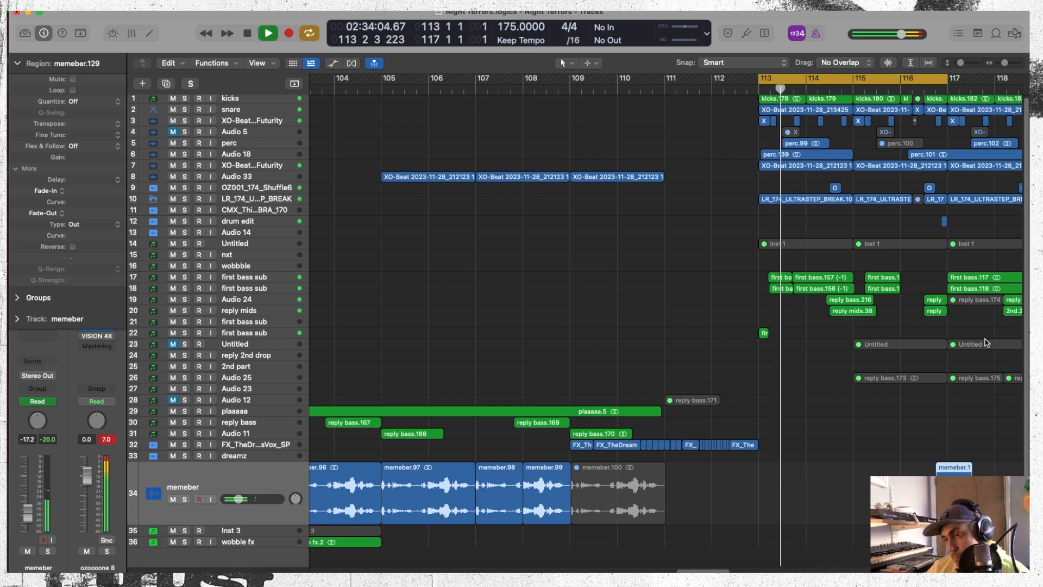
left_click_drag(954, 474, 935, 474)
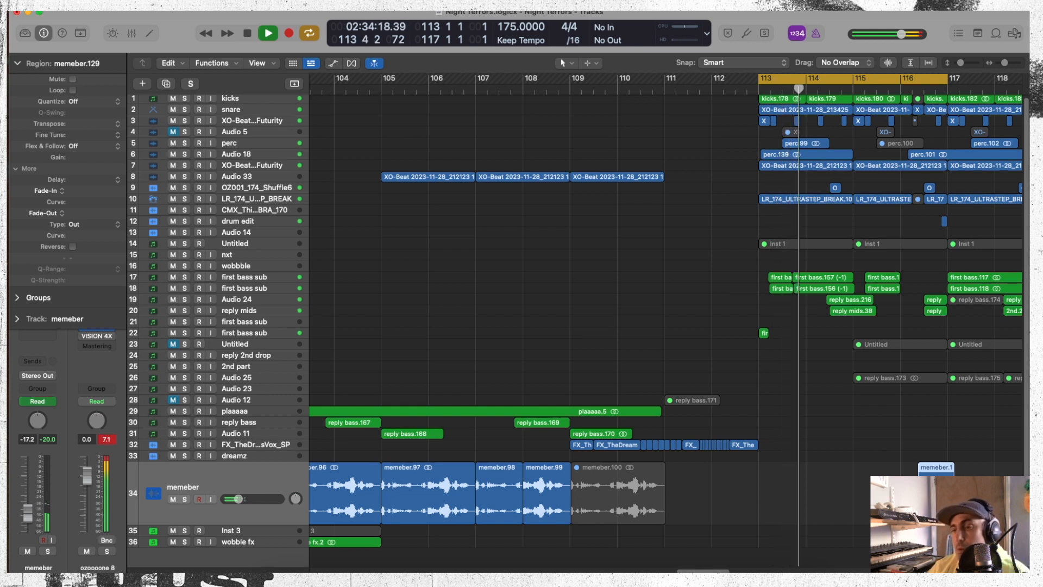
left_click_drag(953, 483, 927, 483)
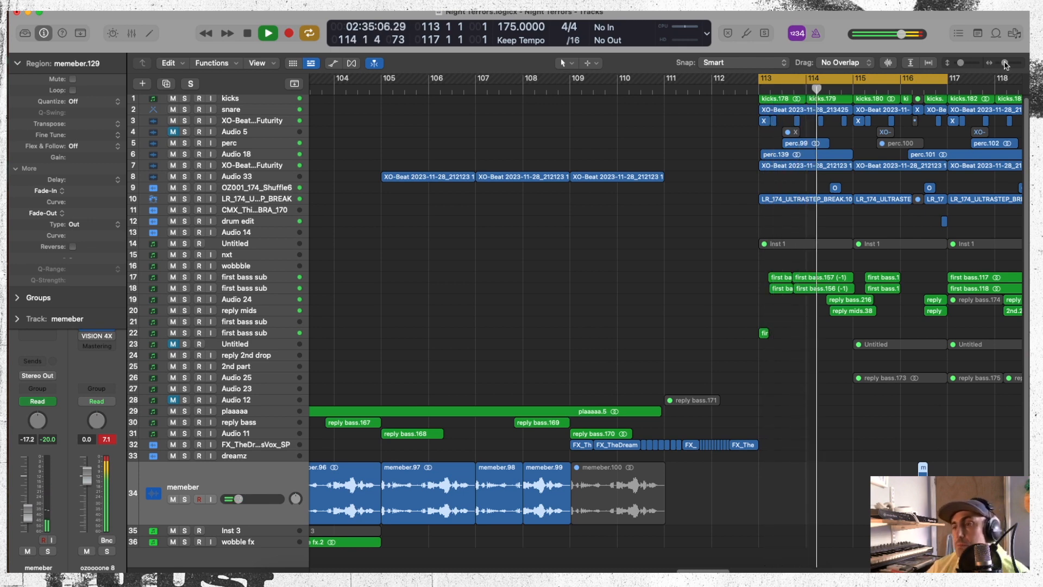
left_click_drag(1004, 62, 994, 99)
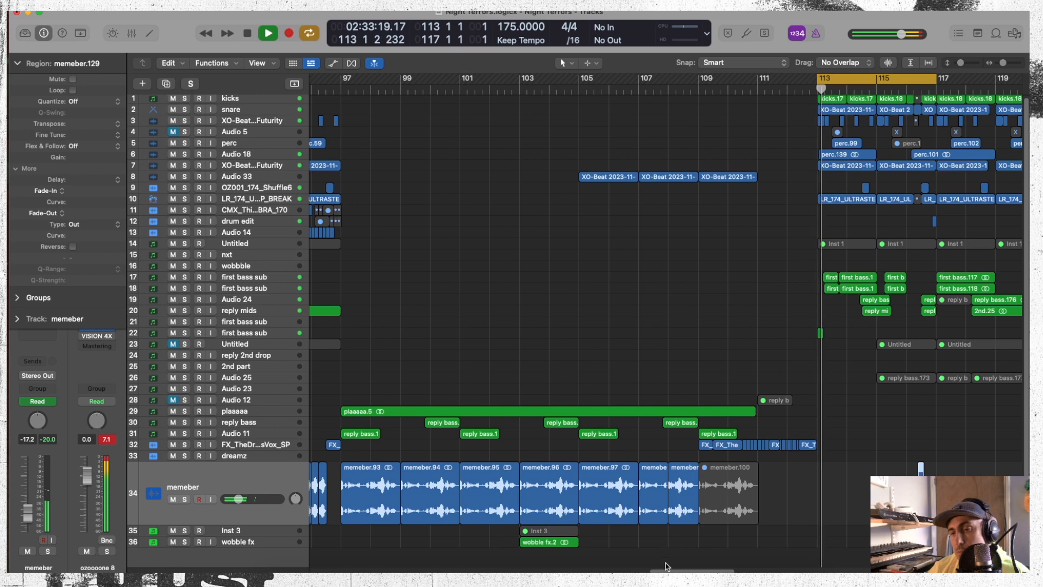
scroll(679, 554, "right", 5)
key("space")
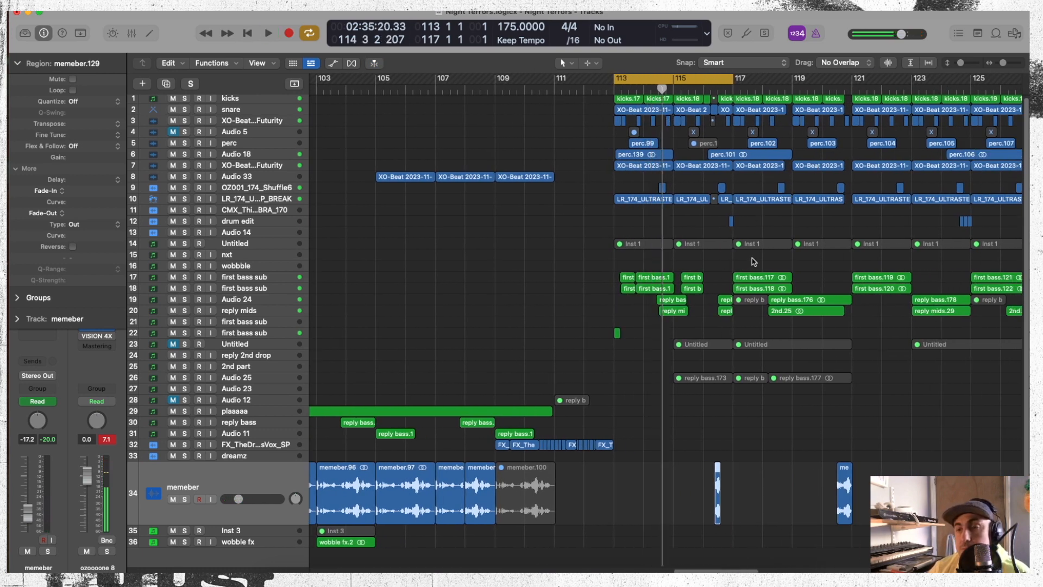
Step: Replace the bass and reply regions in bars 117–120 with a copy of the bar 113–116 bass pattern starting at bar 117
left_click_drag(736, 261, 847, 322)
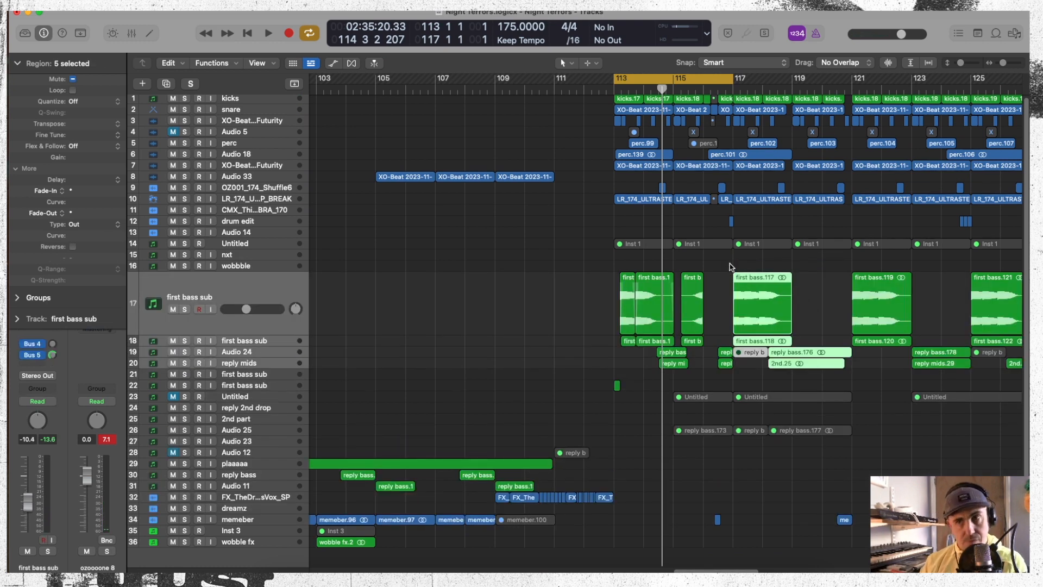
key("Delete")
left_click_drag(678, 315, 591, 375)
left_click_drag(750, 298, 736, 388)
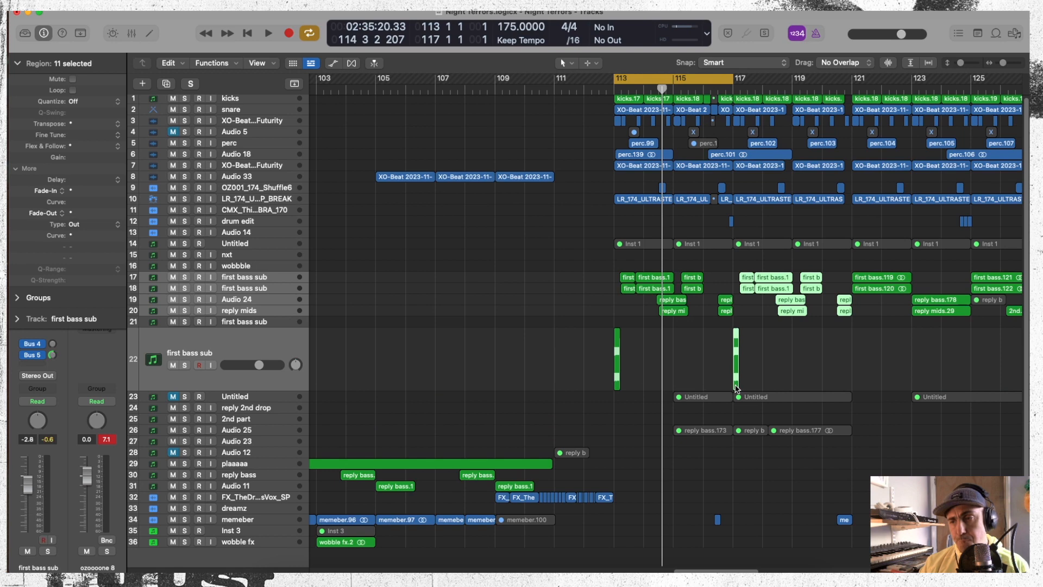
Step: Shorten the Audio 24 and reply mids regions in bar 120 to a short slice, and extend the loop to bar 121 for playback
left_click(844, 520)
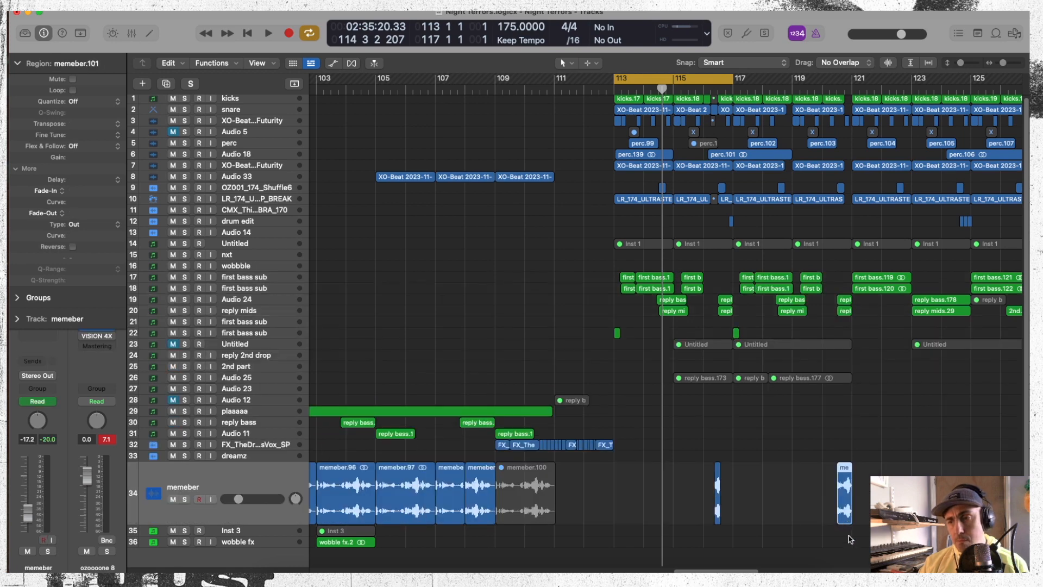
left_click(843, 302)
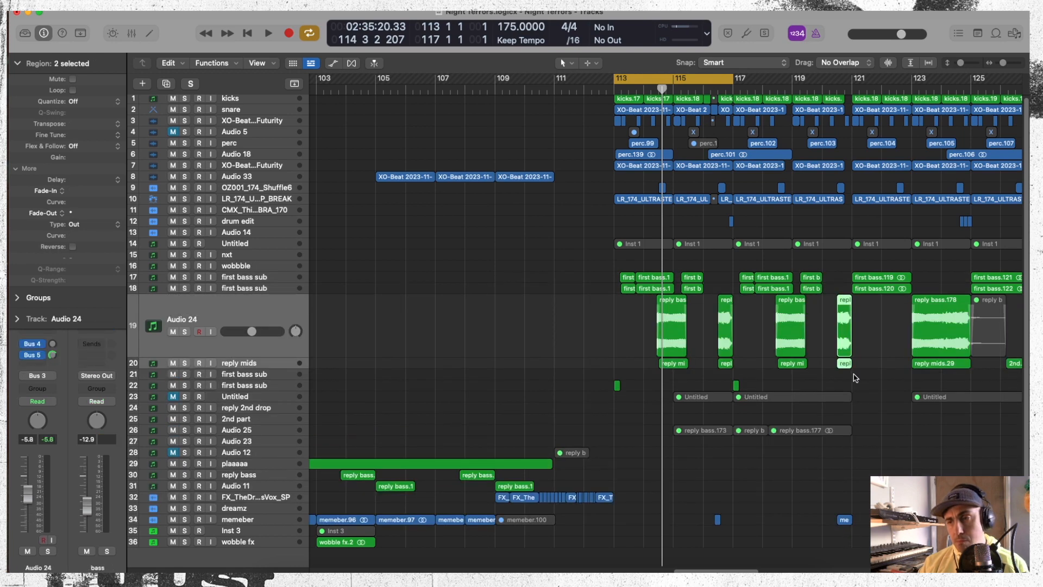
left_click_drag(841, 365, 837, 365)
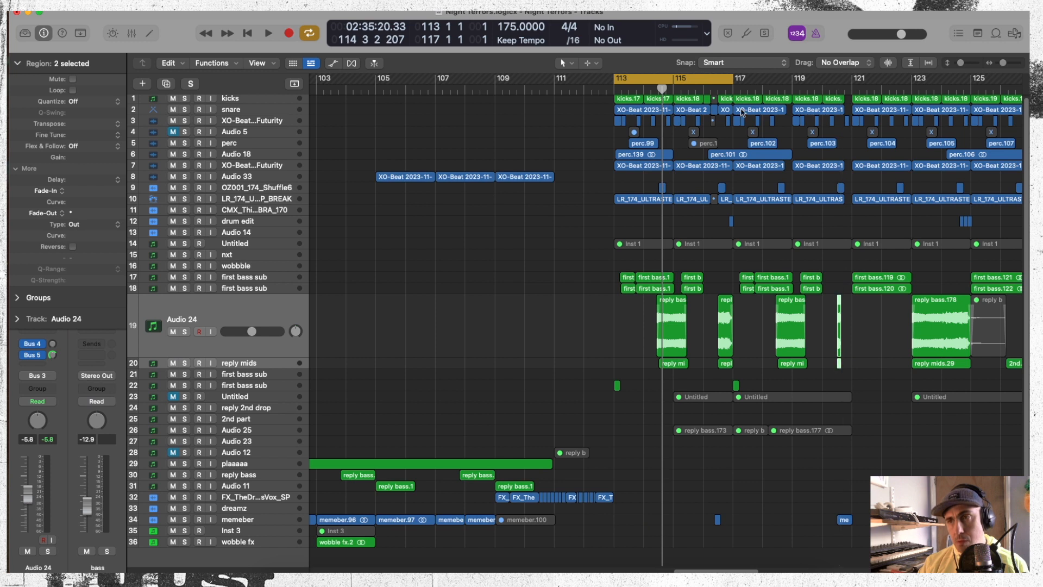
left_click_drag(732, 78, 853, 111)
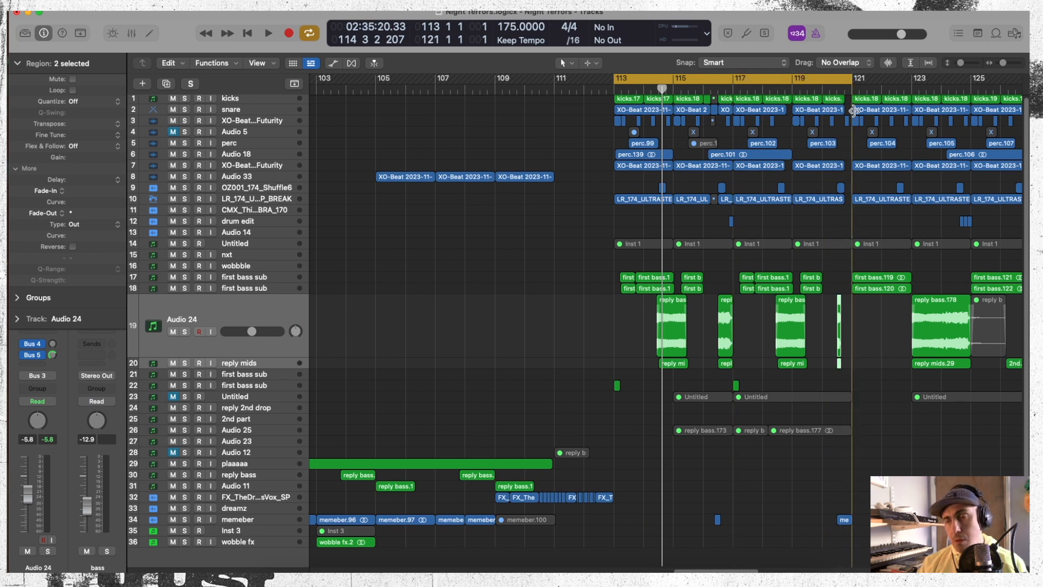
left_click(379, 86)
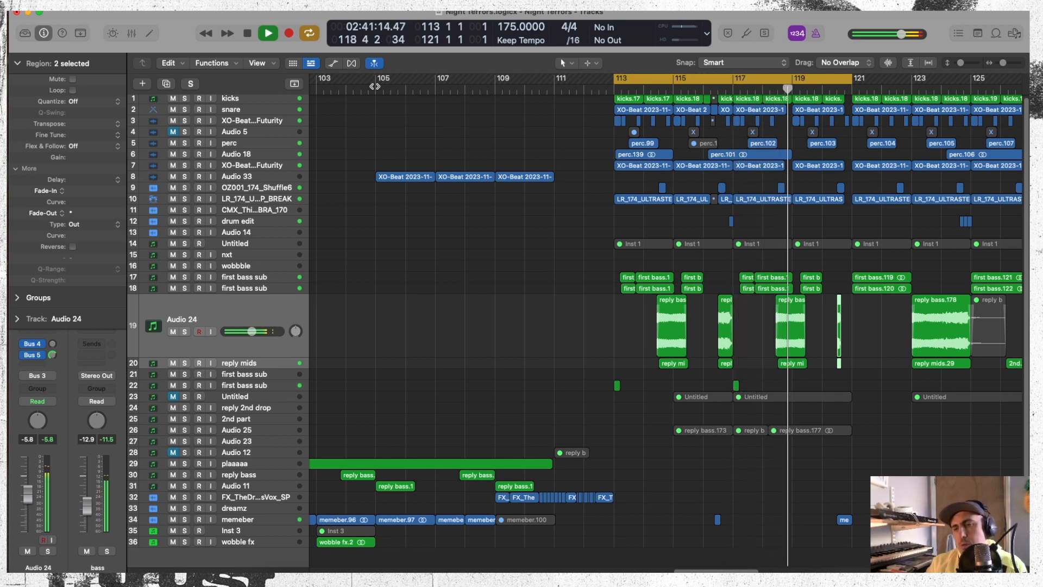
Step: Mute the last FX_TheDreamsVox_SP region before bar 113 and play the transition from bar 109
right_click(640, 530)
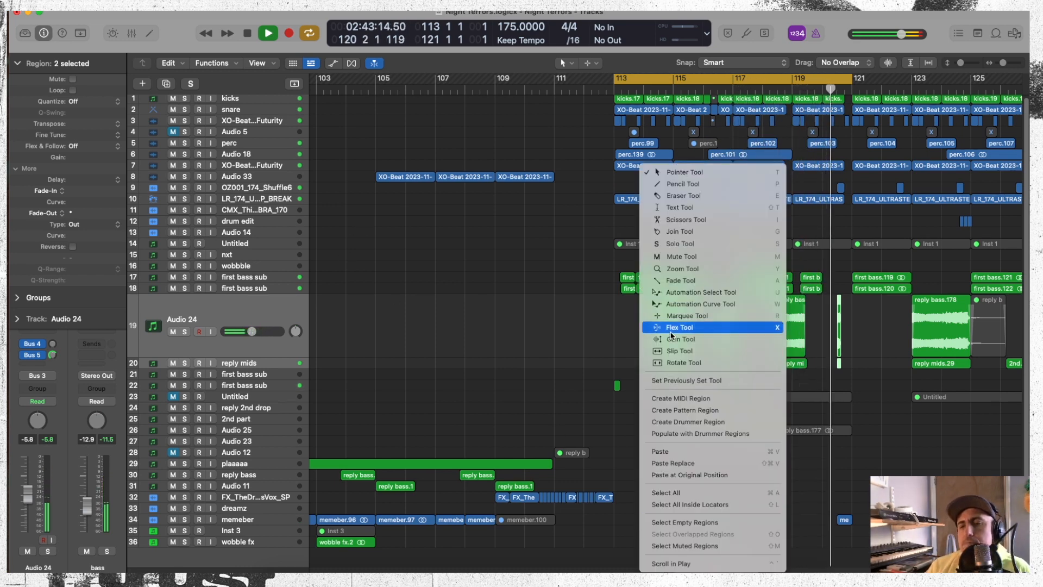
left_click(682, 256)
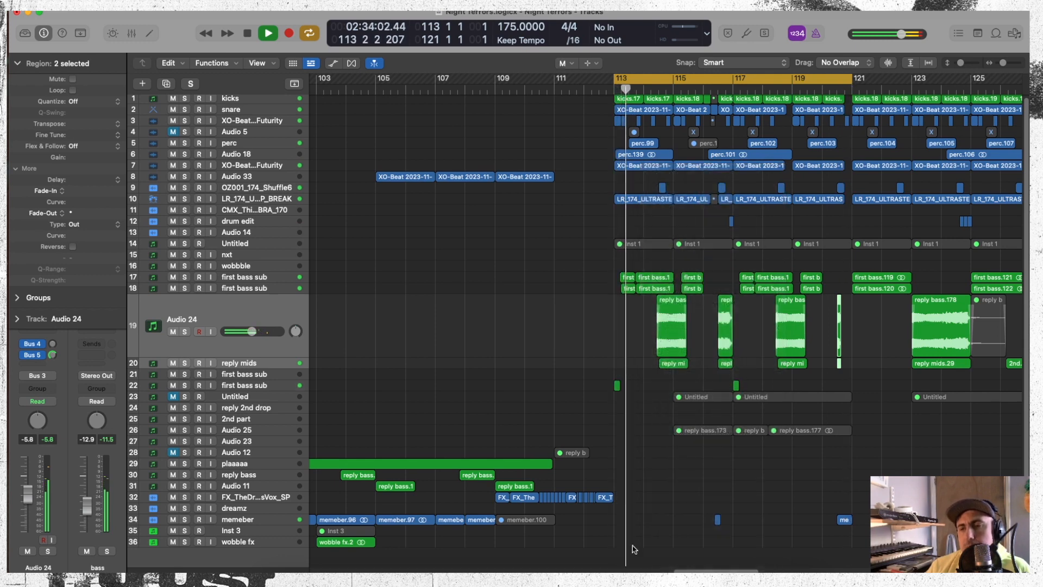
left_click(601, 499)
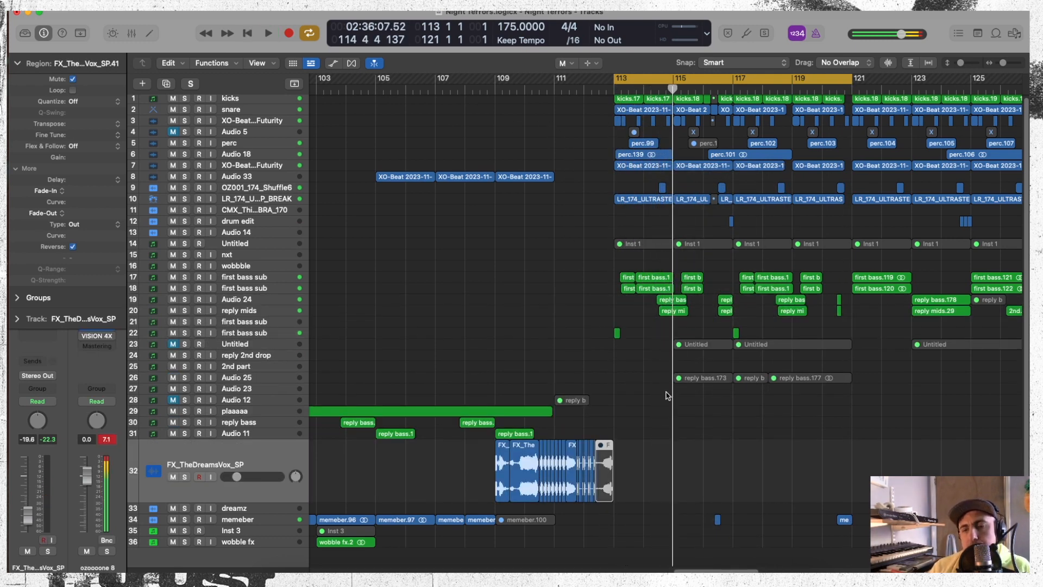
left_click(493, 89)
key("space")
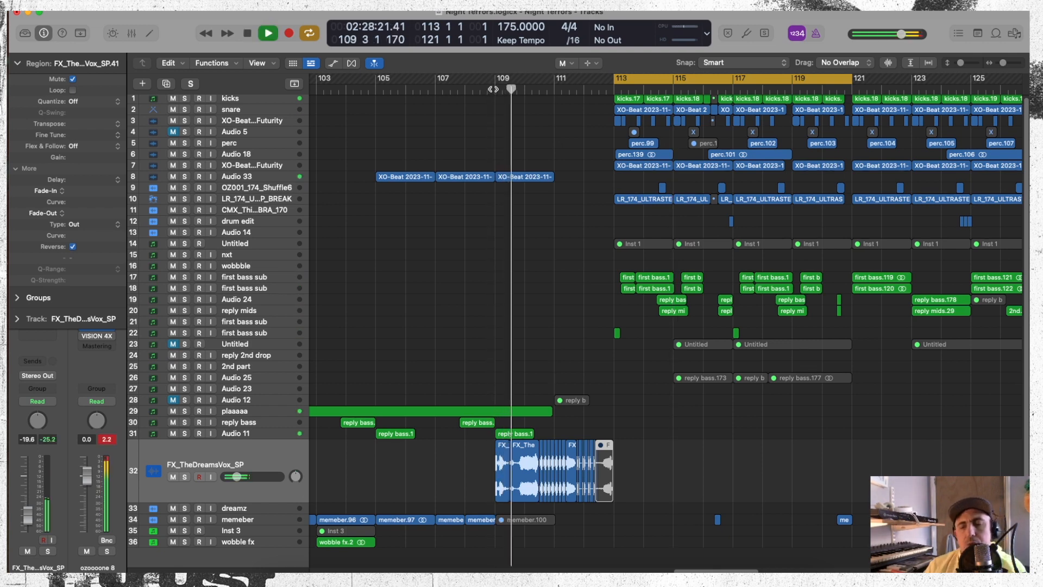
Step: Replace the bass and reply regions in bars 121–124 with a copy of the bar 117–120 bass pattern starting at bar 121
key("super+Right")
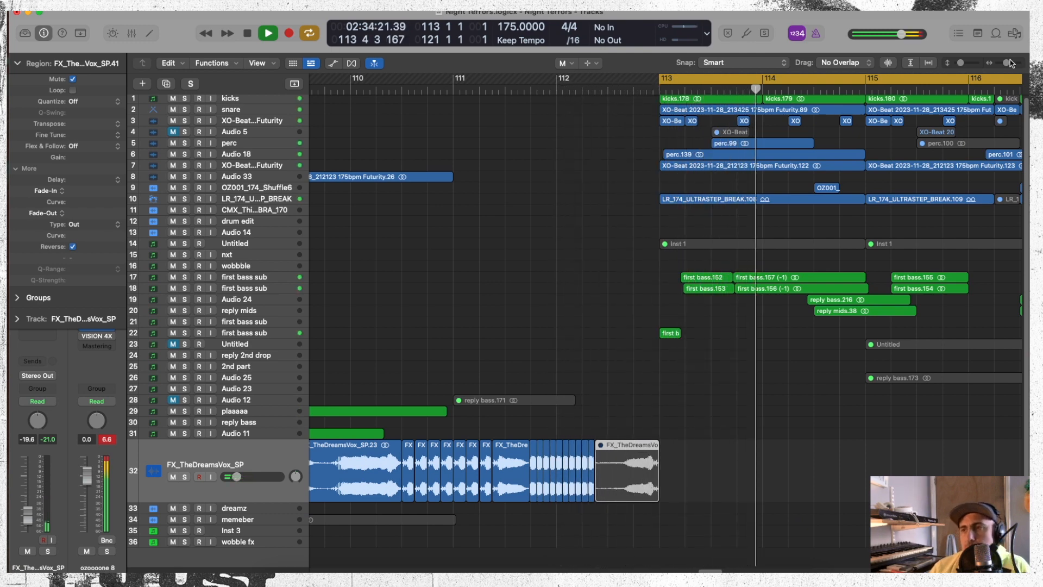
left_click_drag(1006, 63, 997, 63)
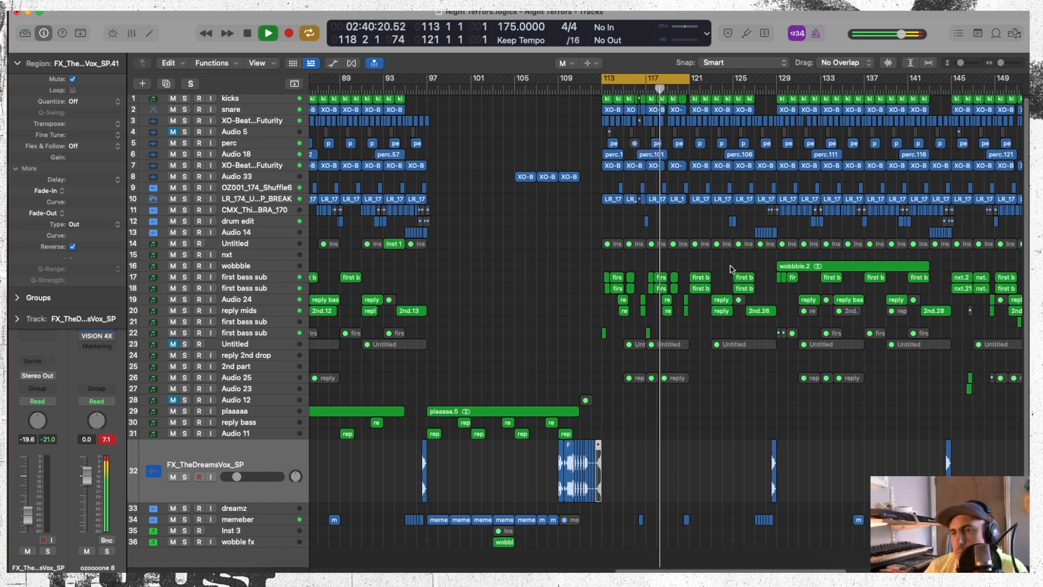
left_click_drag(729, 260, 694, 333)
key("Delete")
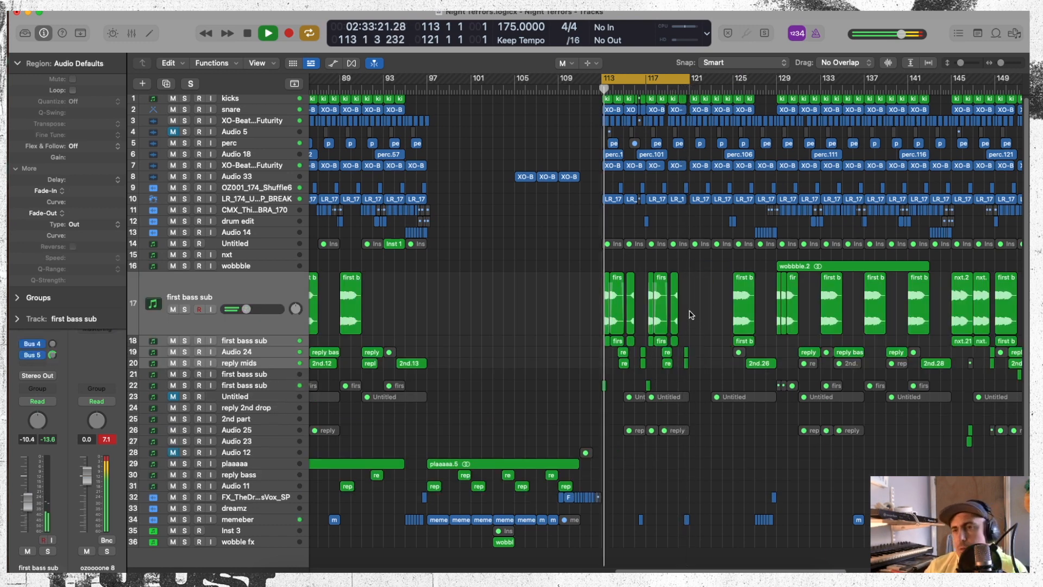
left_click_drag(690, 321, 650, 389)
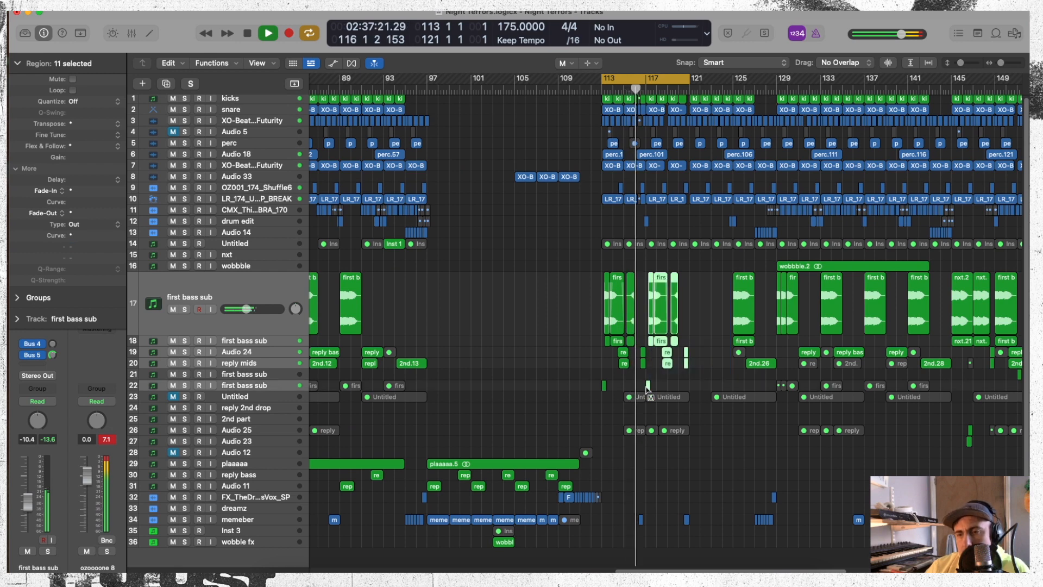
right_click(711, 290)
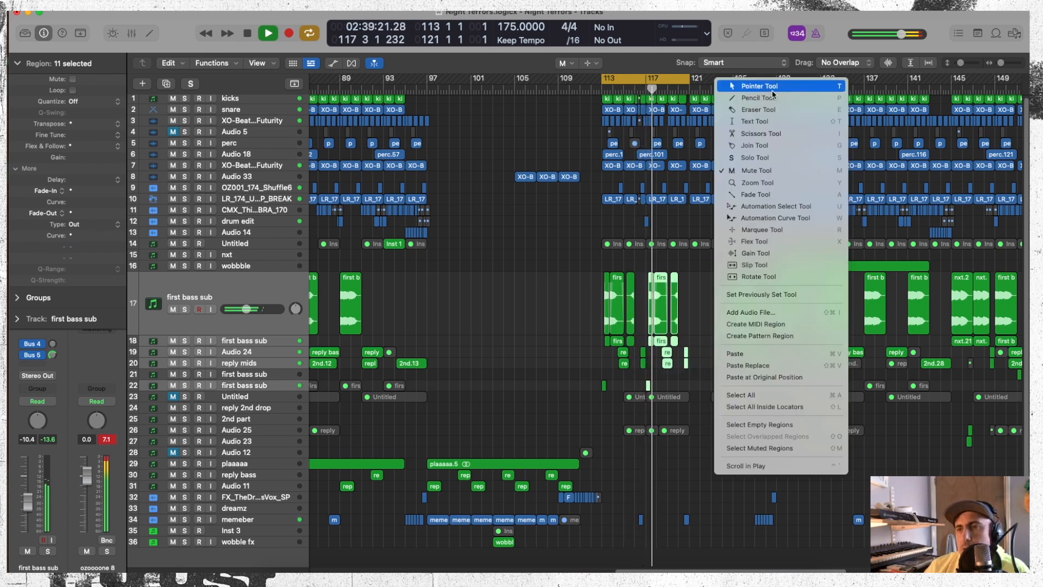
left_click(728, 86)
left_click_drag(648, 386, 659, 385)
left_click_drag(695, 385, 692, 385)
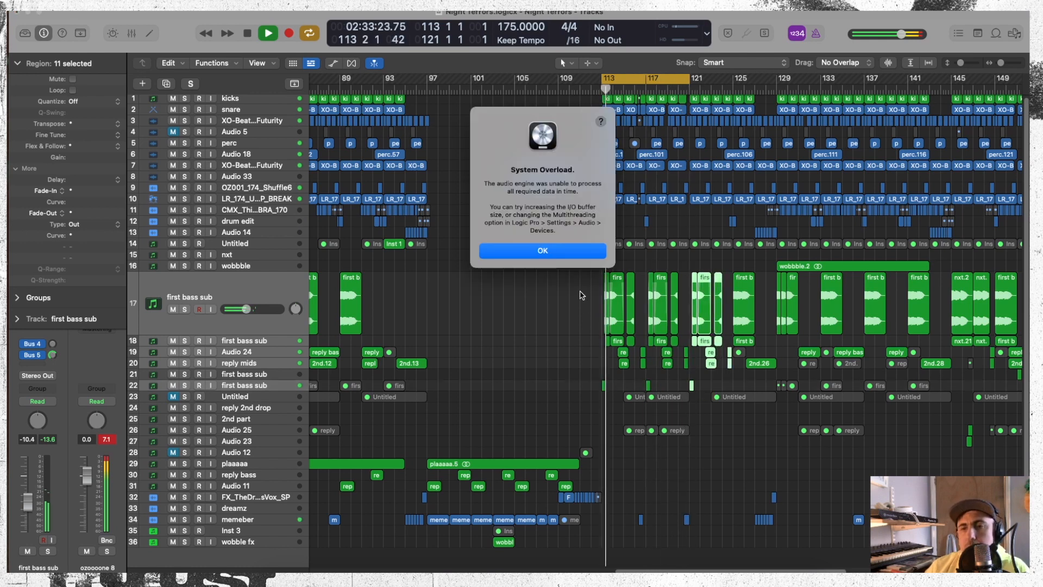
Step: Extend the loop to bars 113–129 and listen through the repeated bass pattern
left_click(576, 255)
left_click_drag(690, 80, 774, 99)
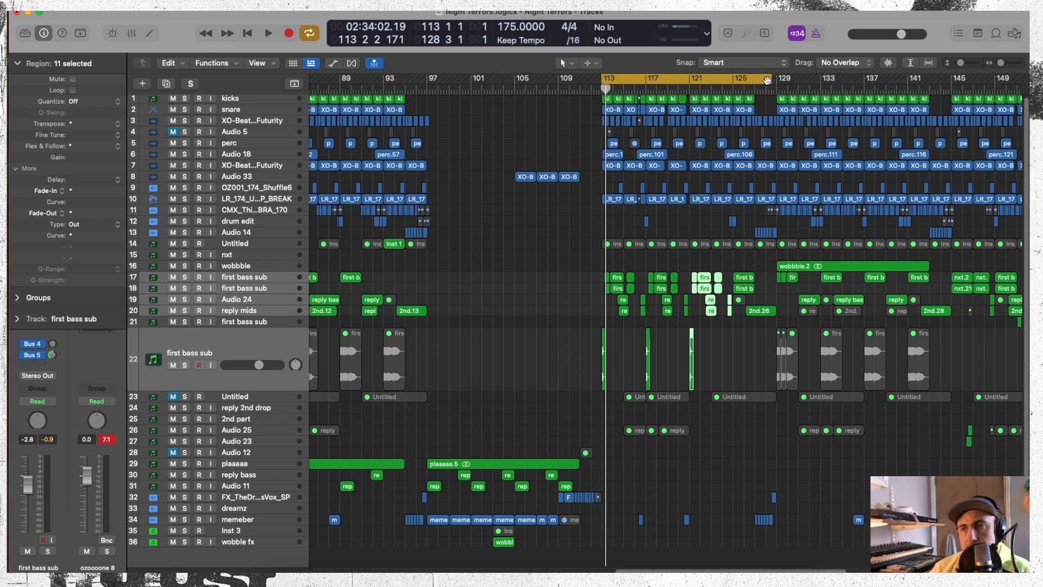
left_click_drag(771, 80, 771, 91)
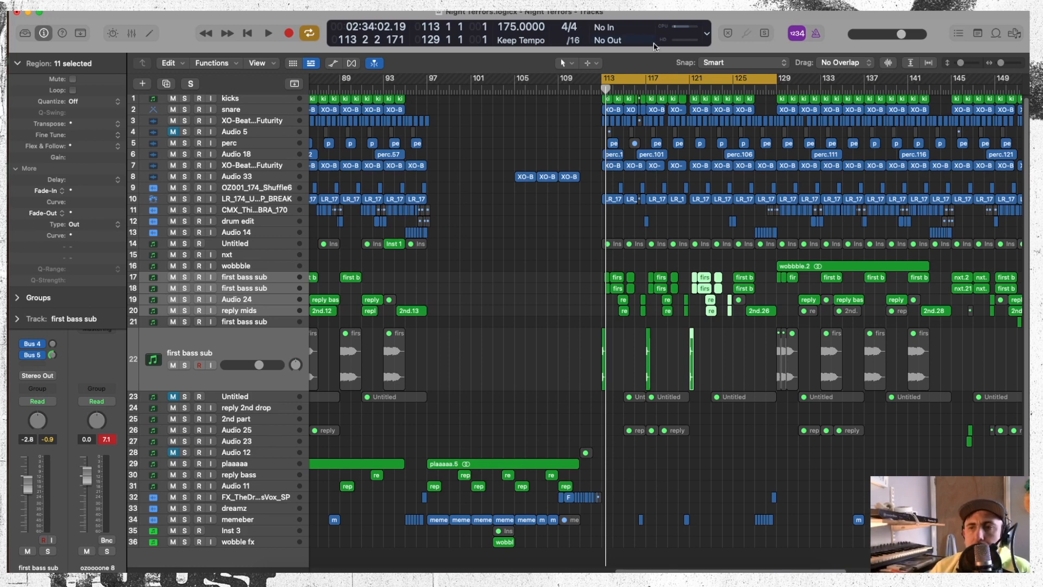
key("space")
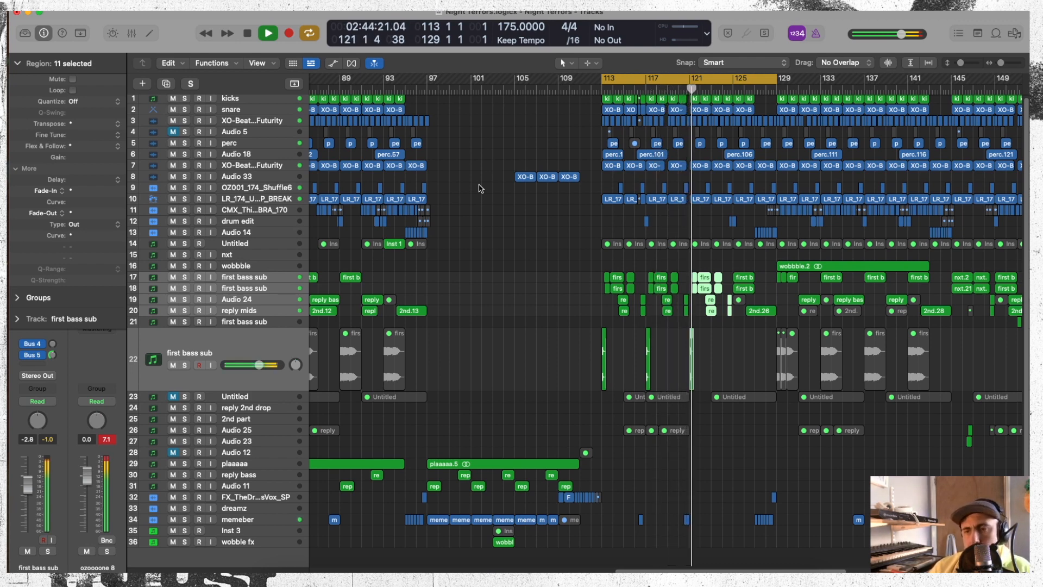
left_click(684, 80)
left_click(684, 80)
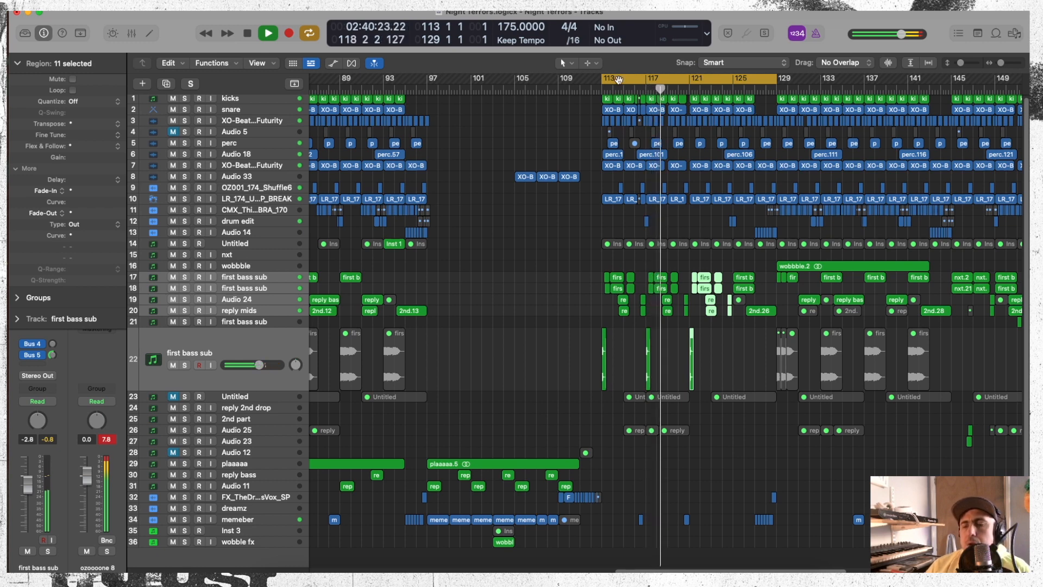
Step: Move the loop range to bars 129–145, select the wobbble.2 region and audition the section from bar 129
left_click_drag(618, 79, 792, 80)
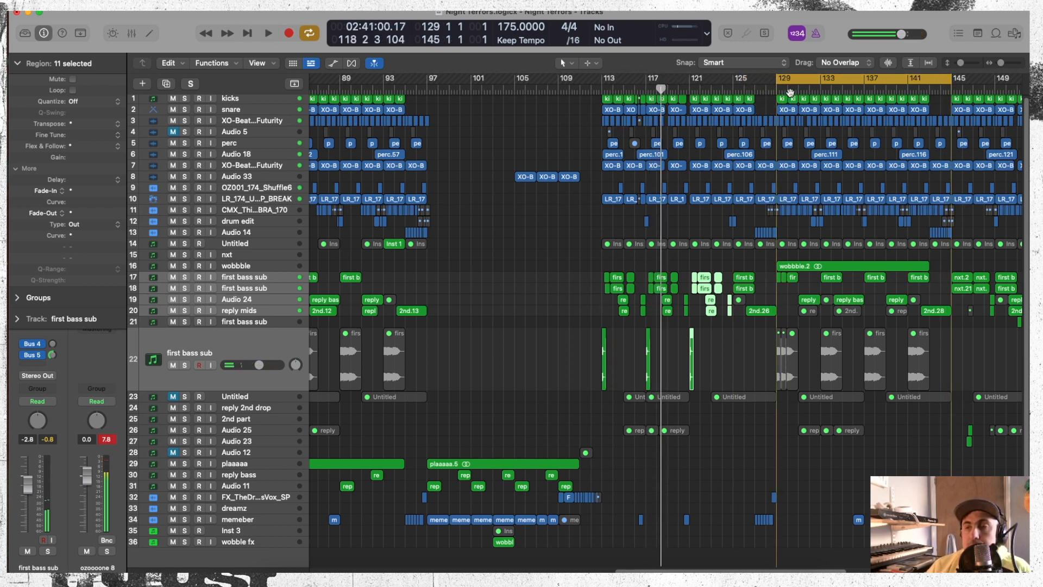
left_click(268, 269)
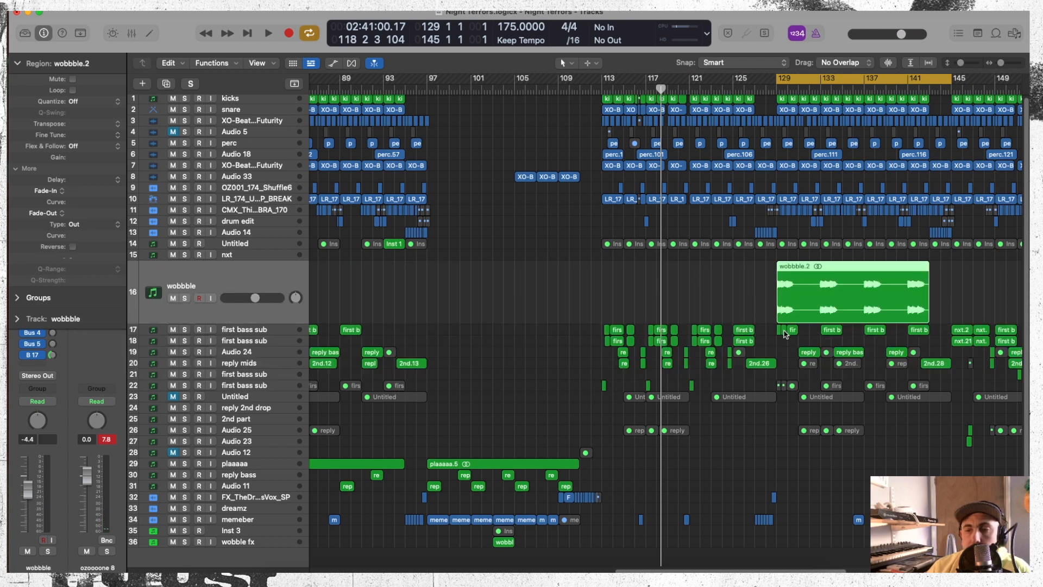
key("space")
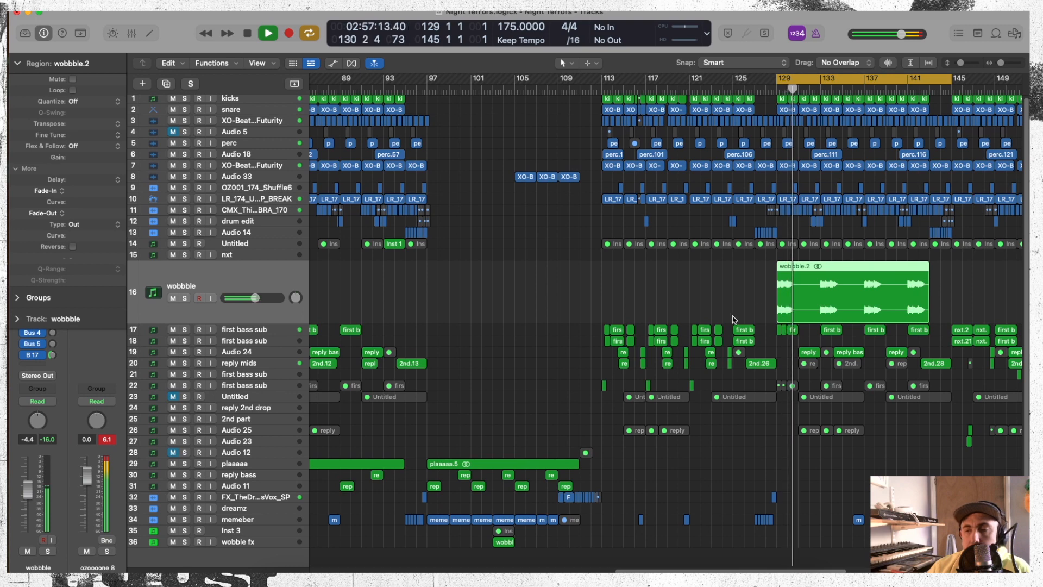
key("space")
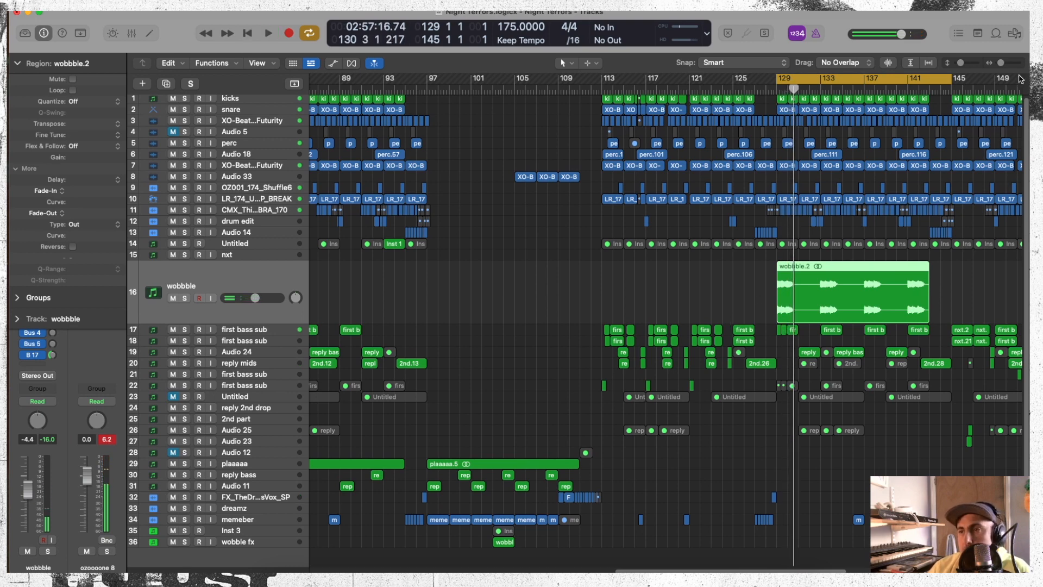
Step: Split wobbble.2 at the end of the first short first bass region in bar 129, and mute that opening slice together with the bass region
key("super+Right")
key("super+Right")
key("super+Right")
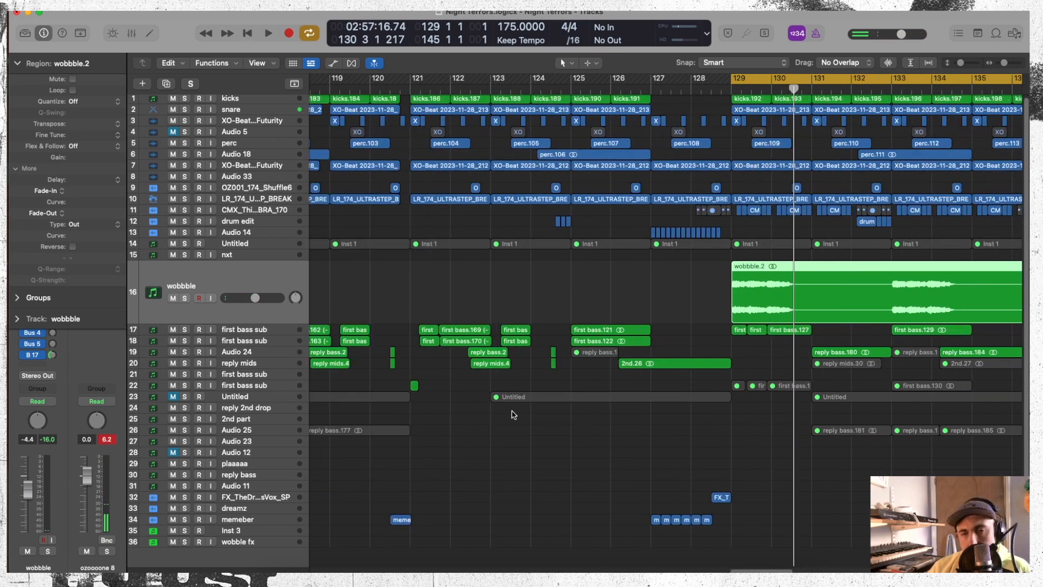
scroll(749, 569, "left", 10)
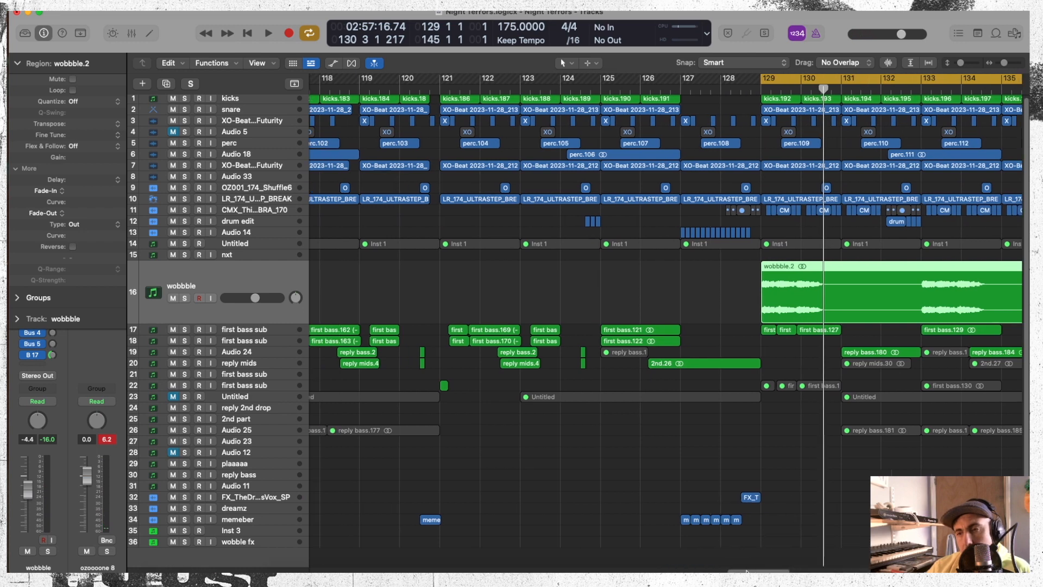
scroll(665, 311, "right", 3)
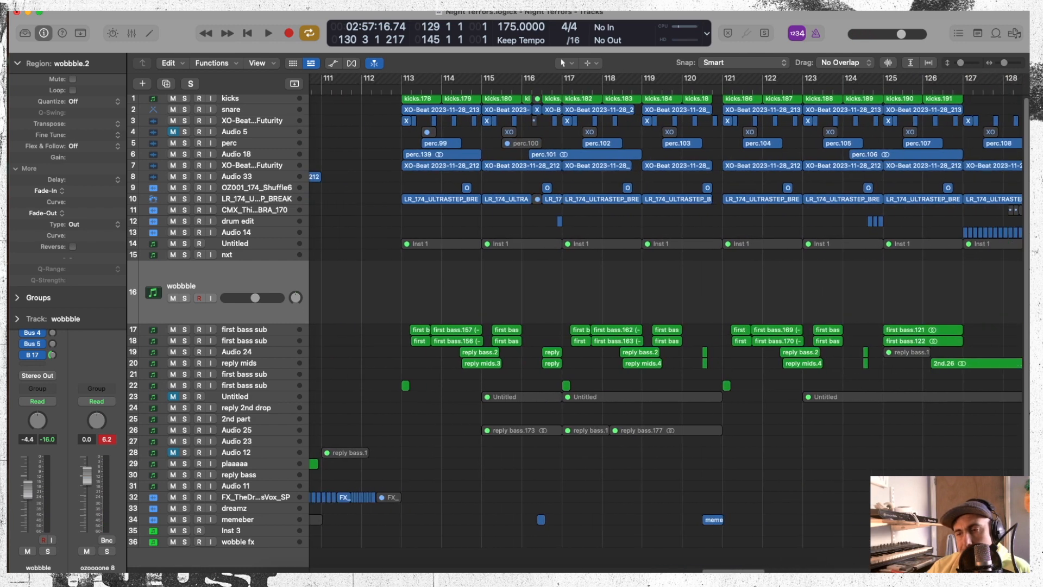
scroll(666, 312, "right", 7)
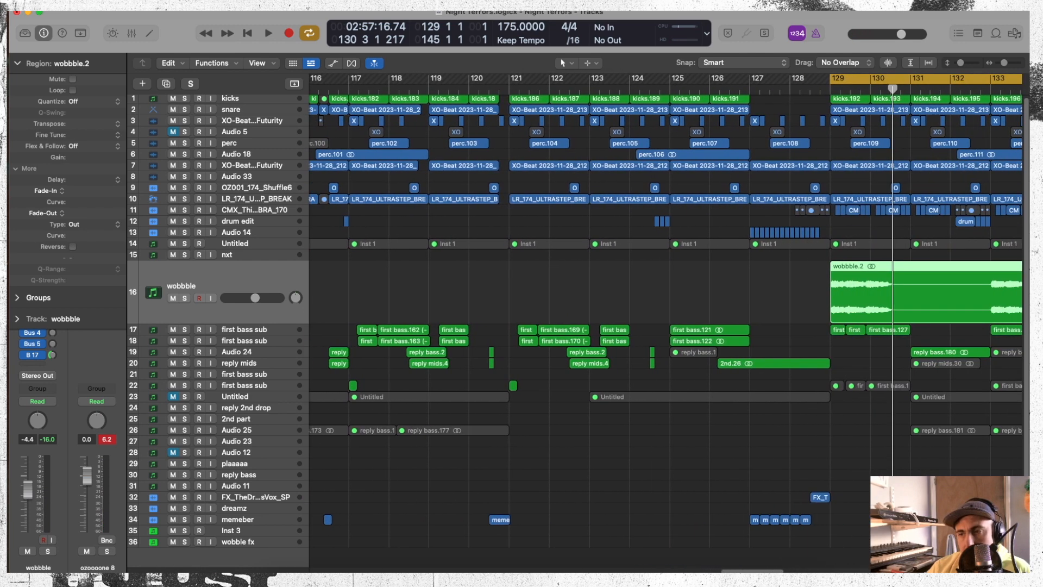
right_click(858, 350)
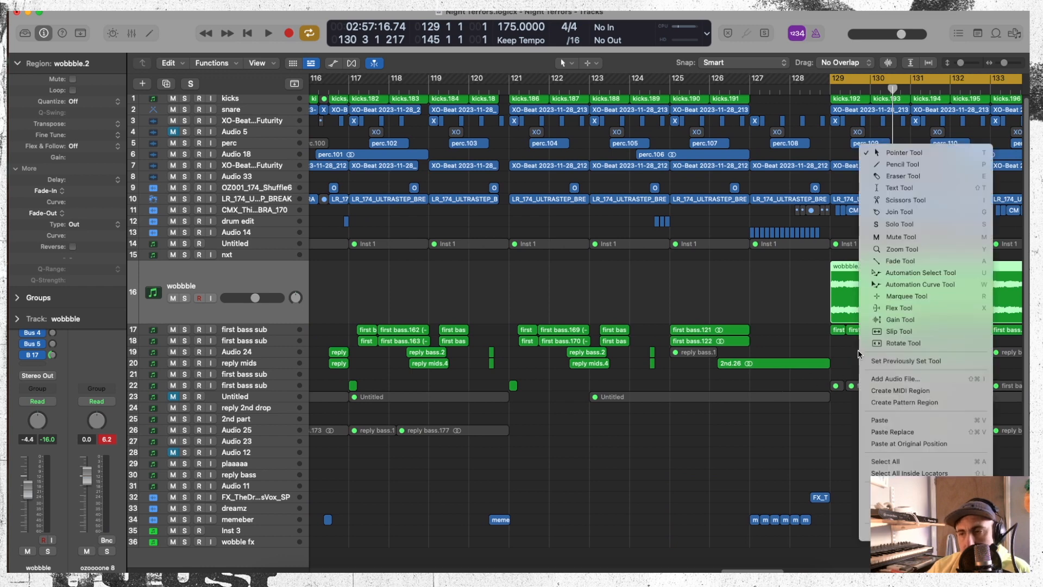
left_click(894, 201)
left_click_drag(845, 315, 846, 342)
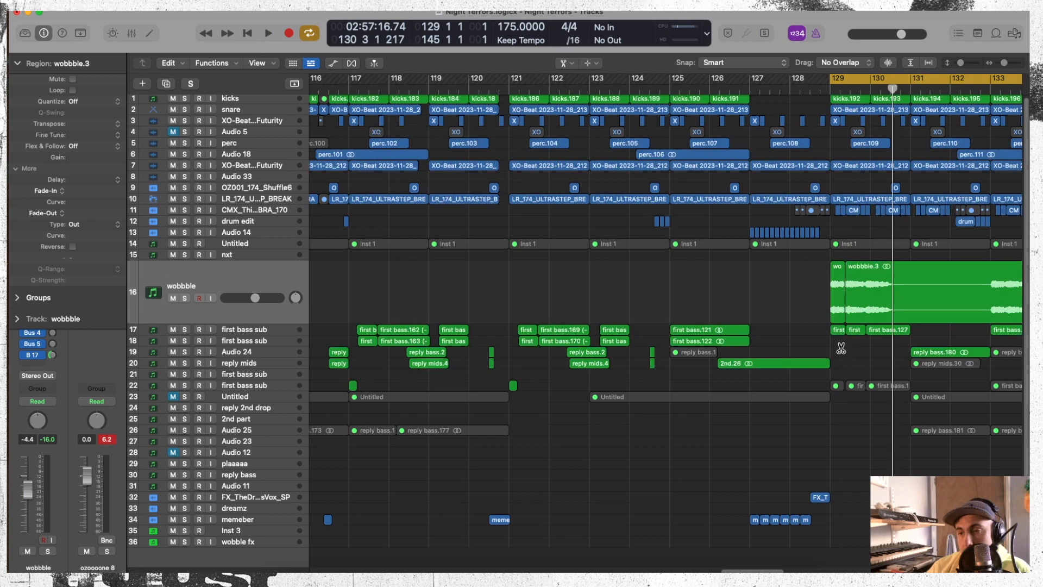
right_click(851, 148)
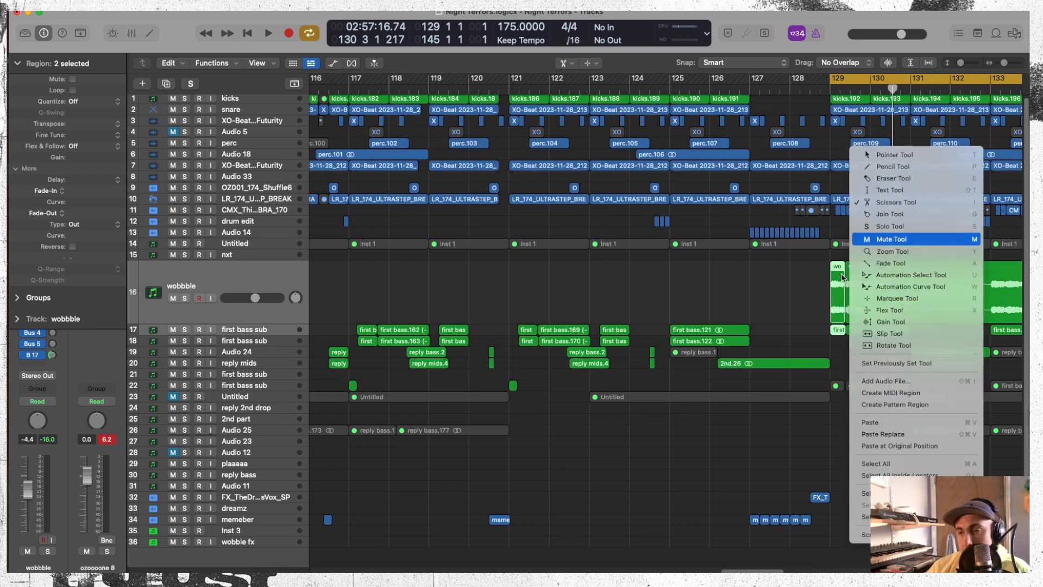
key("Return")
Step: Split the remaining wobbble region near the end of bar 129, in line with the start of first bass.127
right_click(860, 359)
left_click(869, 209)
left_click(869, 350)
mouse_move(870, 350)
left_mouse_down()
mouse_move(864, 304)
mouse_move(872, 334)
left_mouse_up()
left_click(865, 310)
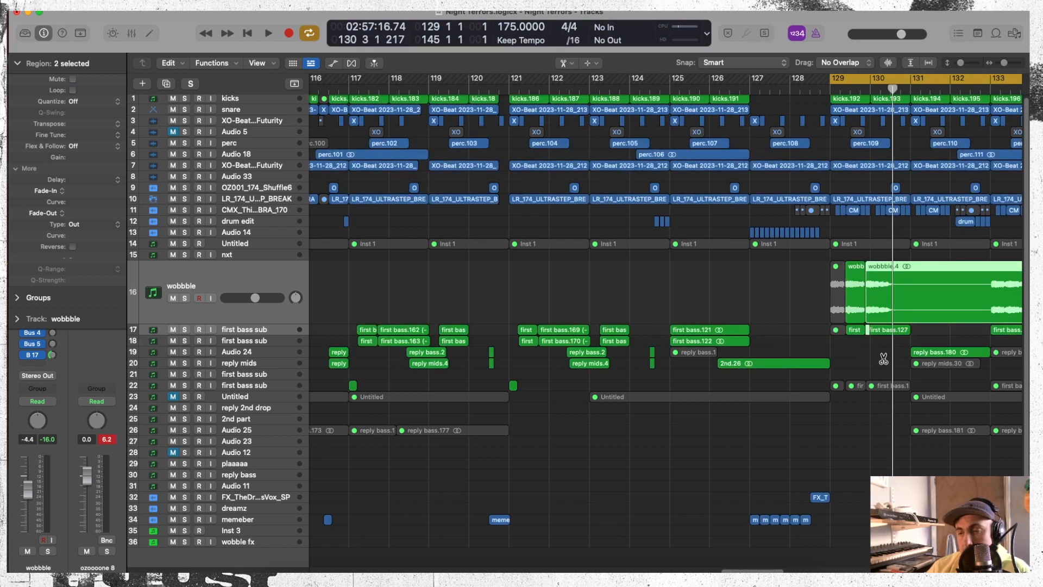
Step: Split the wobbble region again just before bar 131 and transpose the resulting slice and first bass.127 by -1
key("t")
left_click(902, 158)
mouse_move(878, 343)
left_mouse_down()
mouse_move(852, 314)
mouse_move(873, 322)
mouse_move(884, 363)
left_mouse_up()
right_click(883, 364)
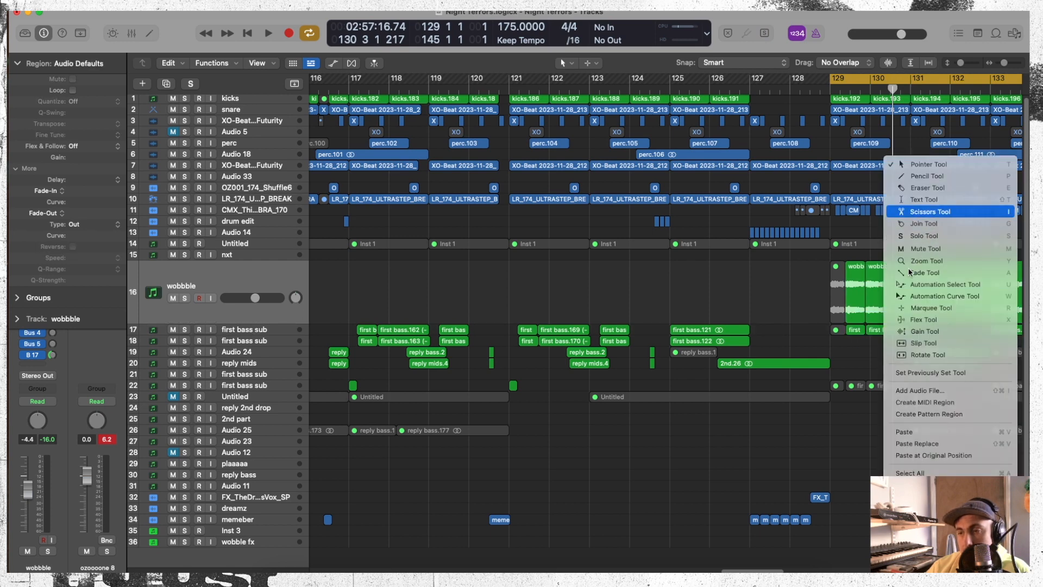
left_click_drag(907, 294, 903, 318)
left_click_drag(885, 352, 880, 309)
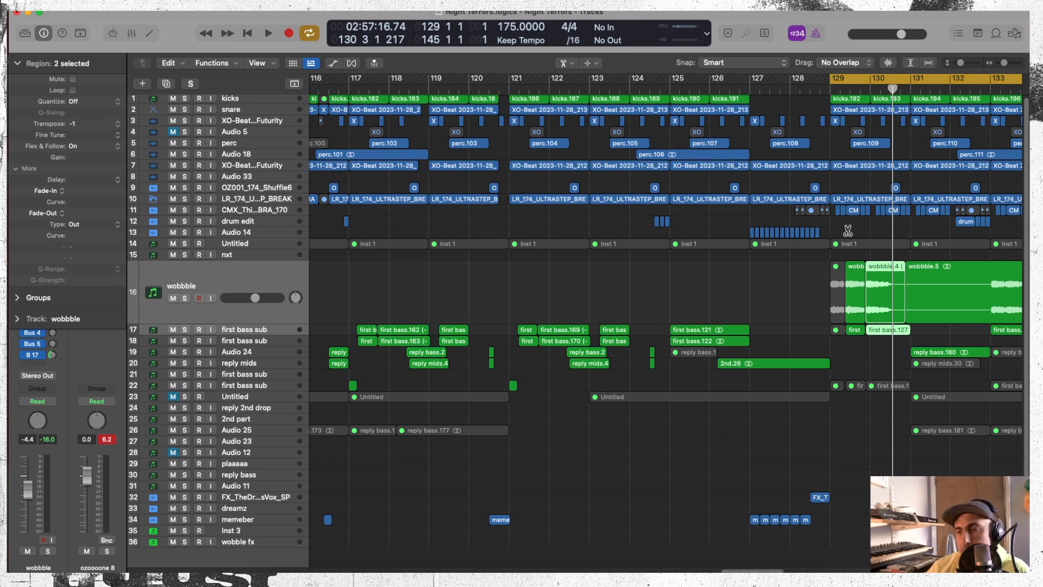
Step: Audition the section from bar 129 and delete the three muted first bass regions in bars 129–130 on track 22
key("space")
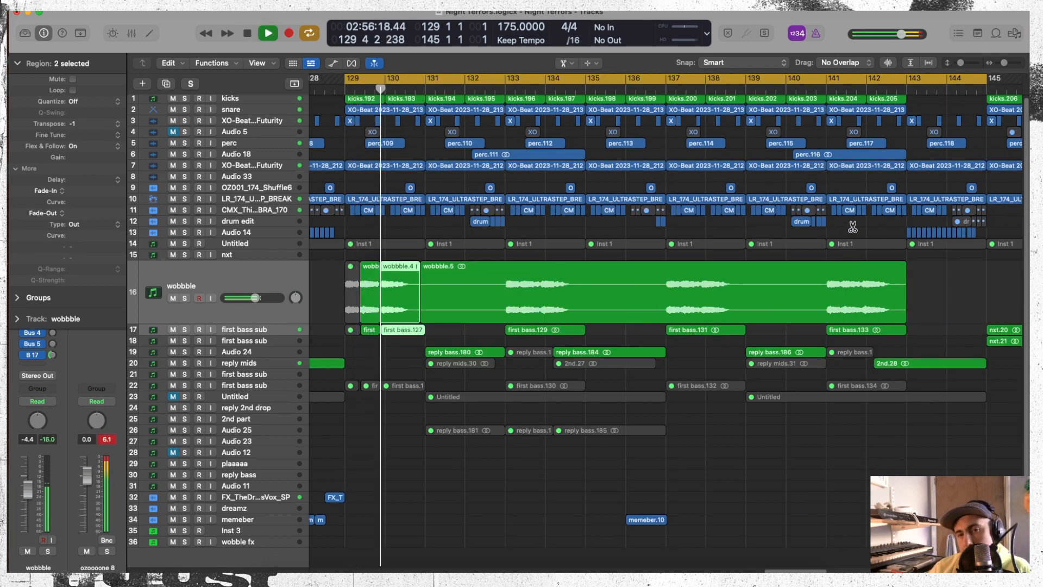
key("space")
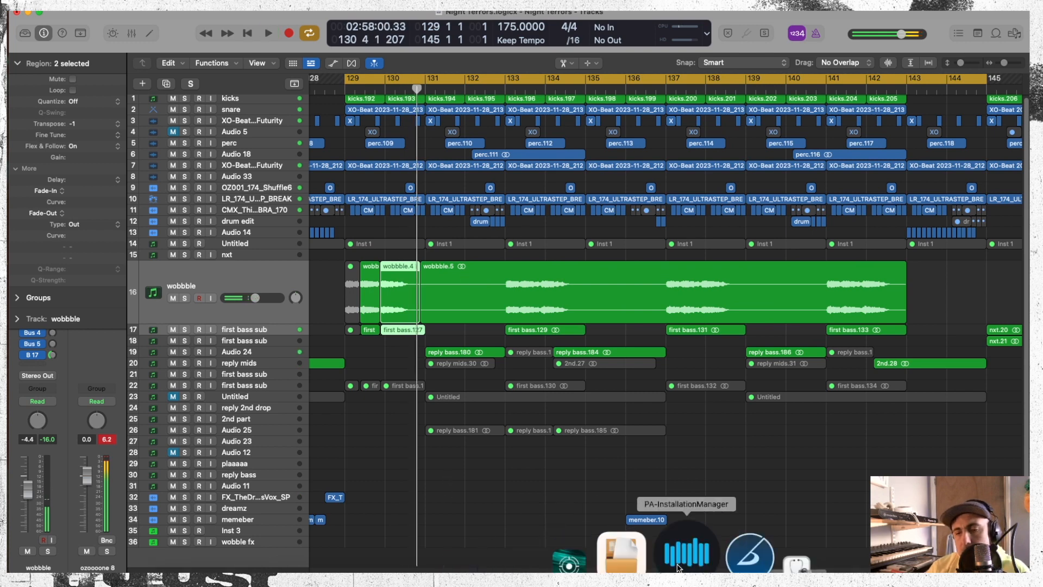
left_click_drag(782, 571, 731, 570)
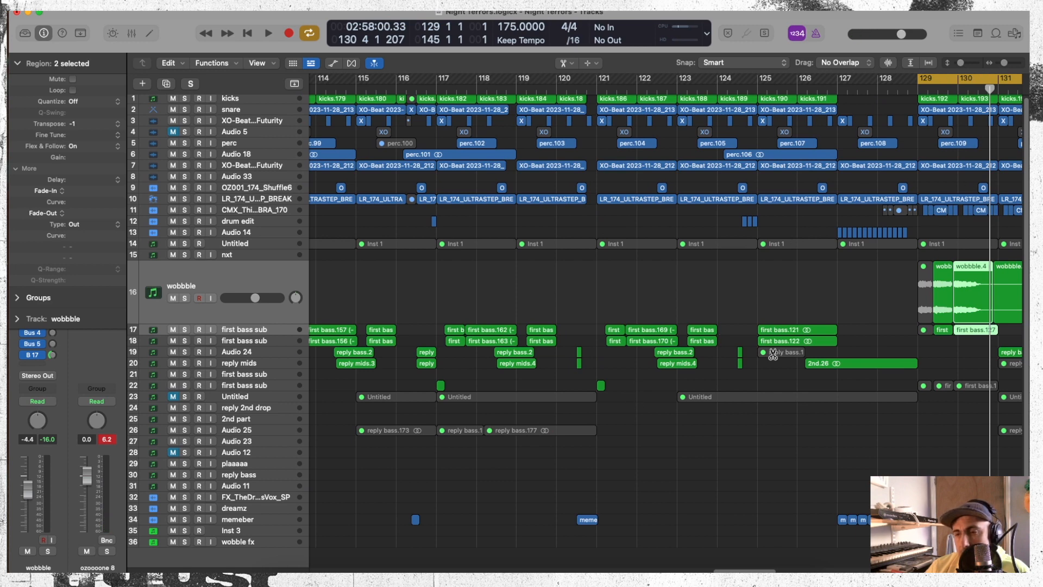
left_click(908, 388)
left_click(975, 390)
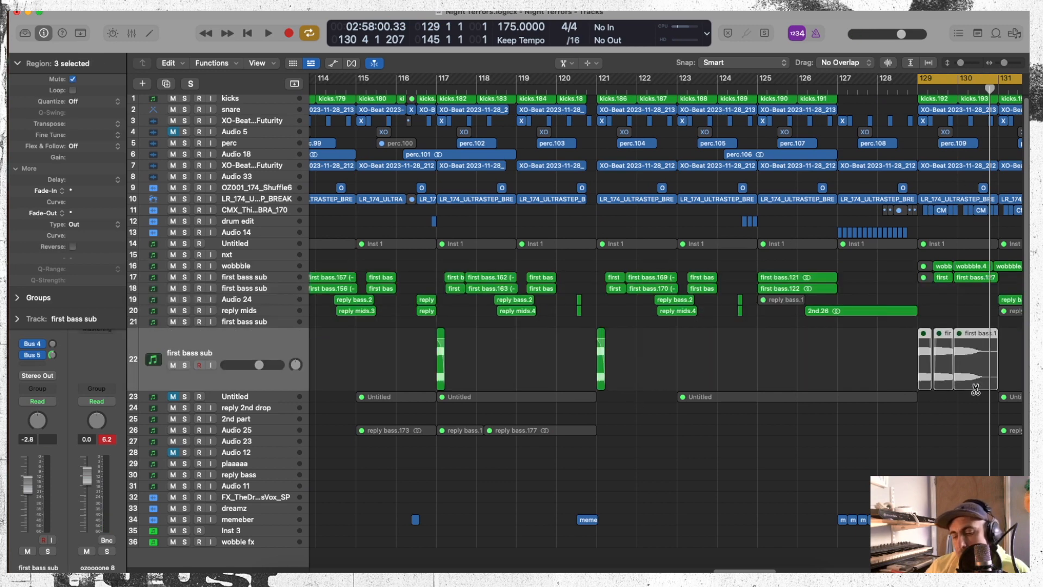
Step: Solo the first bass sub on track 22, audition its short stab at bar 121 and copy that region to bar 129
right_click(703, 311)
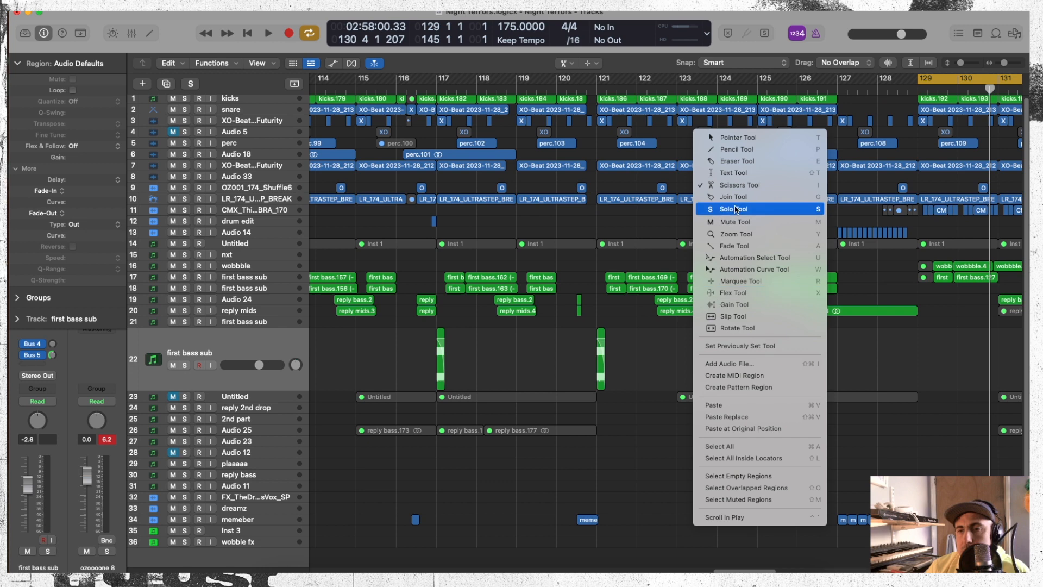
left_click(728, 140)
left_click(595, 89)
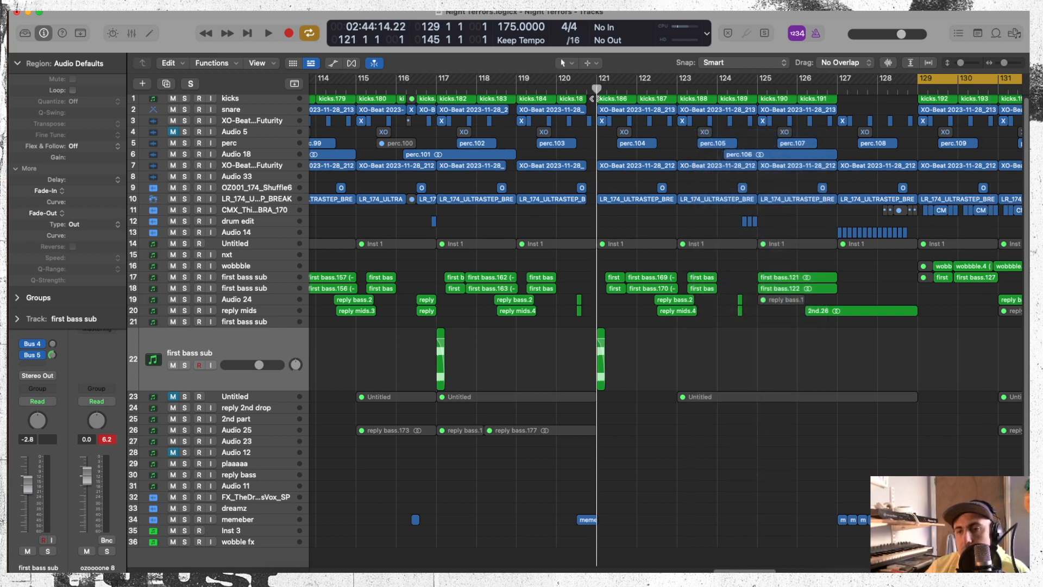
key("space")
left_click(184, 366)
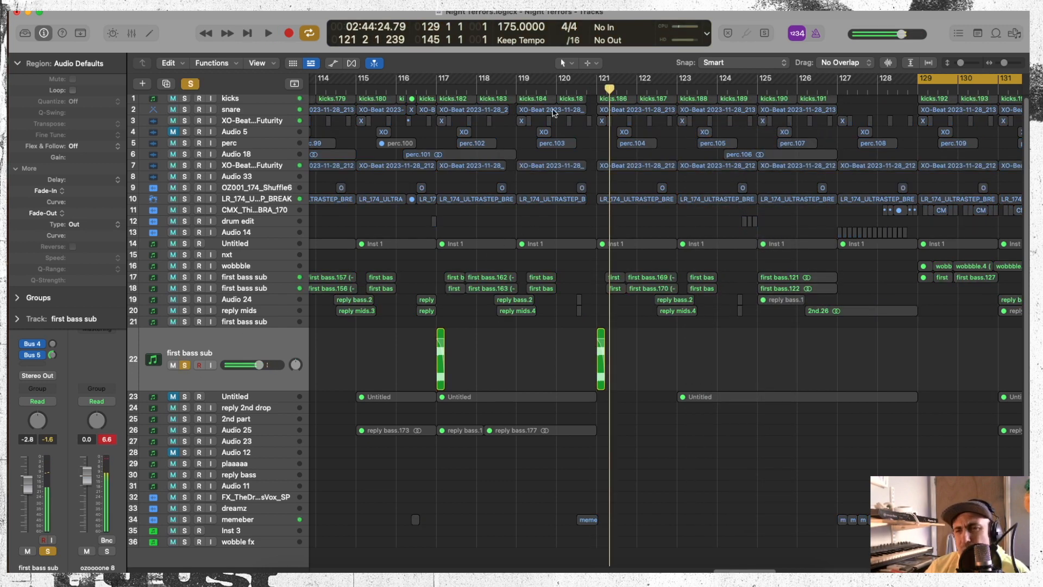
left_click(595, 89)
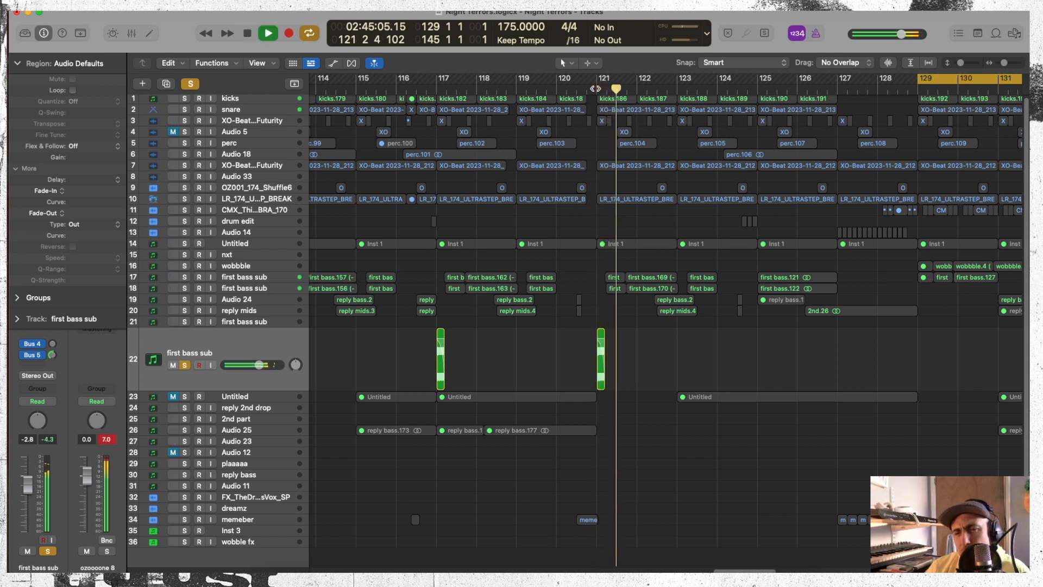
left_click_drag(597, 356, 922, 356)
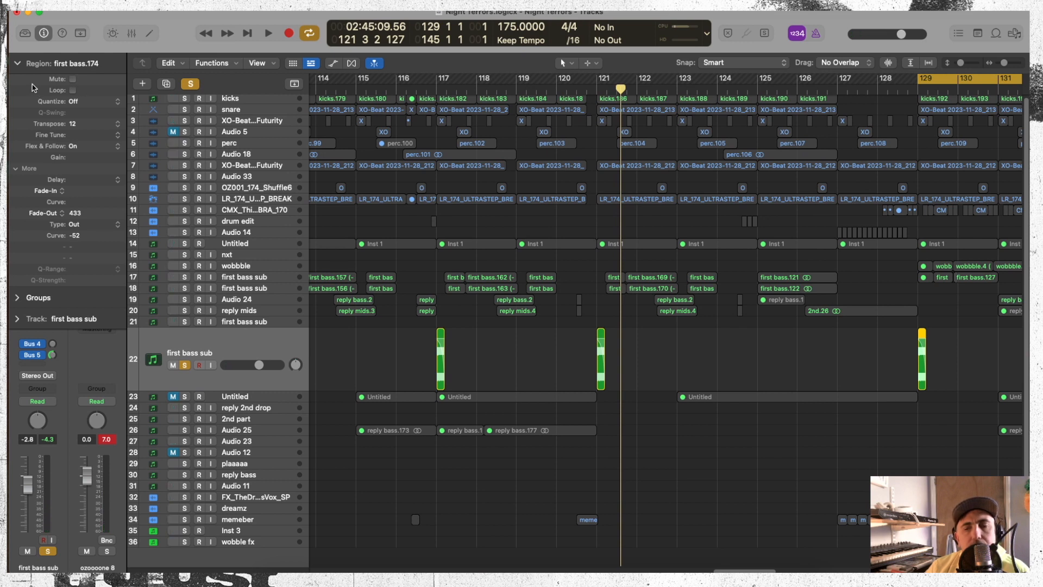
Step: Set the loop range to bars 129–133, clear the solo and audition the new stab with the full mix
left_click(18, 63)
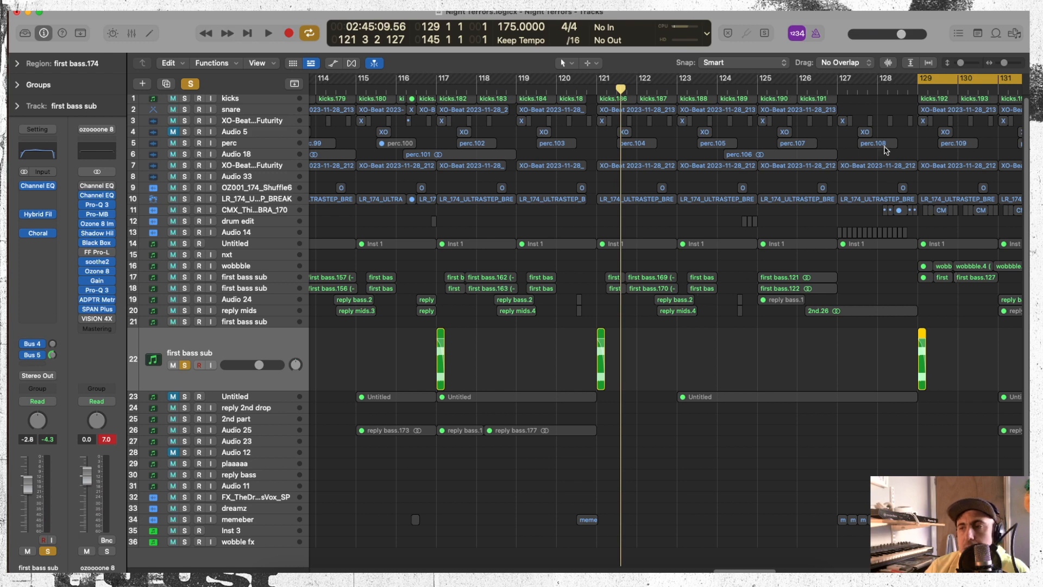
left_click_drag(1004, 64, 1000, 64)
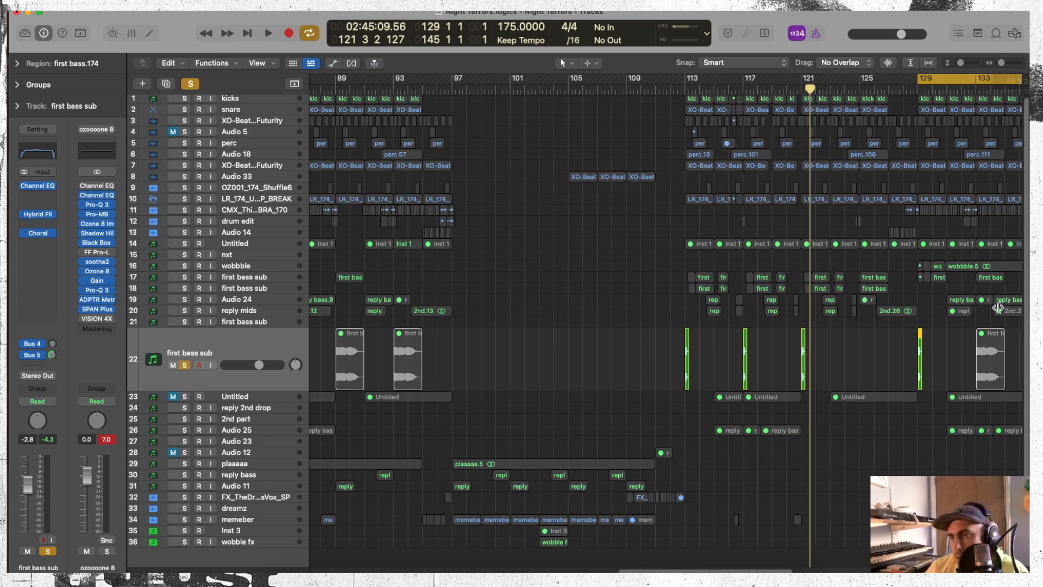
left_click_drag(930, 80, 976, 82)
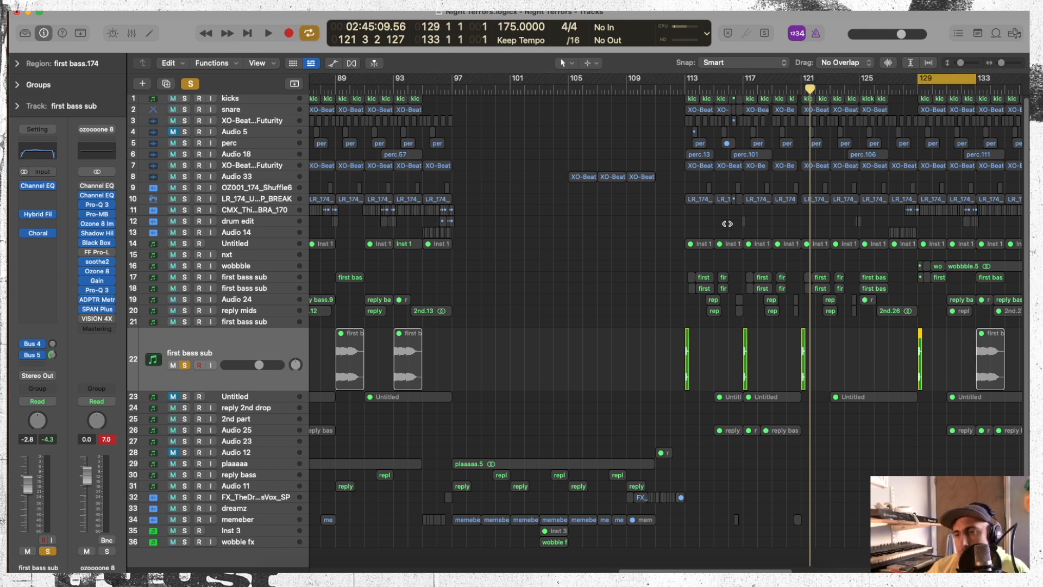
key("space")
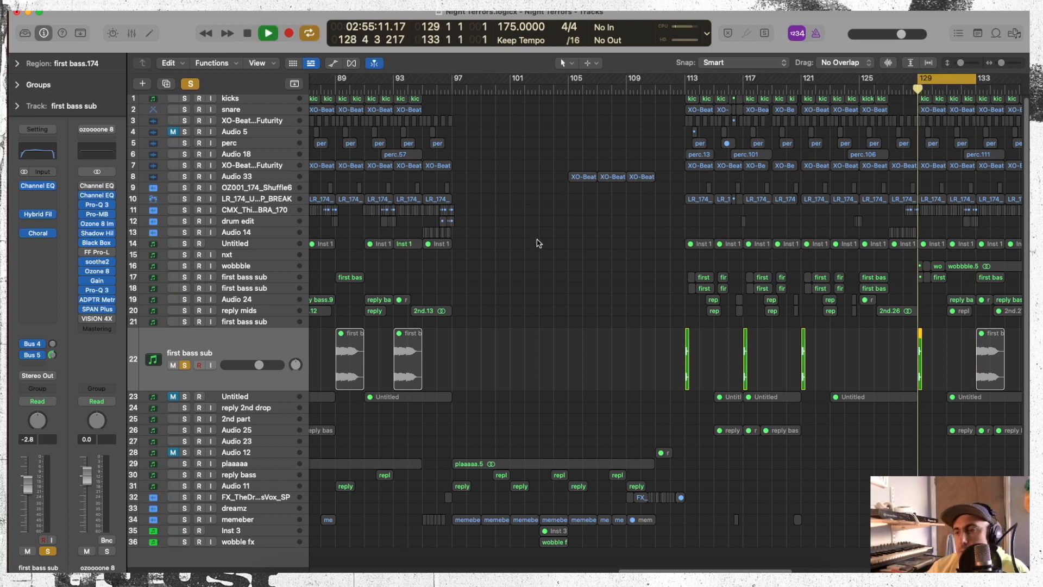
left_click(194, 80)
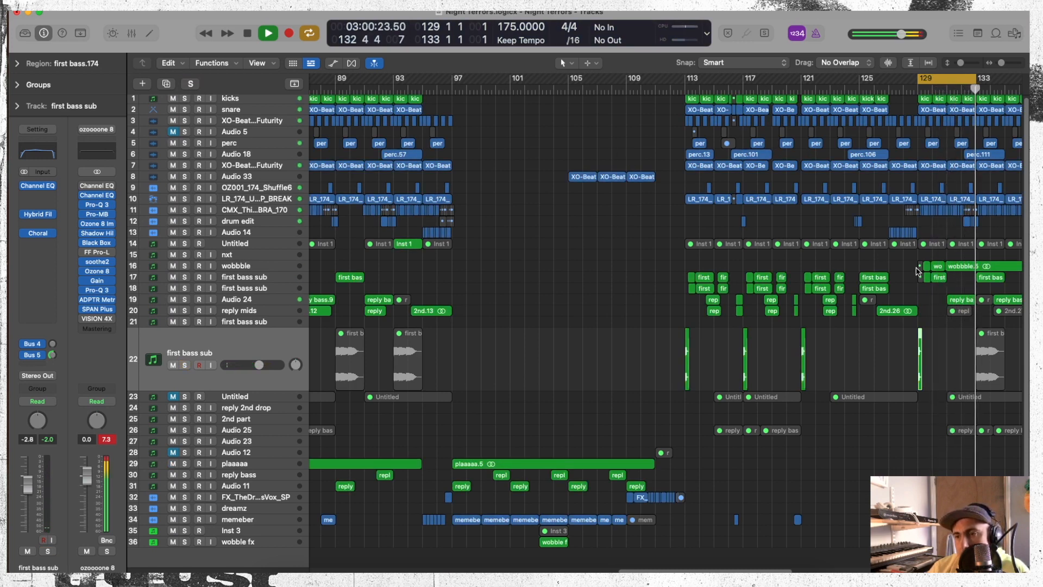
key("space")
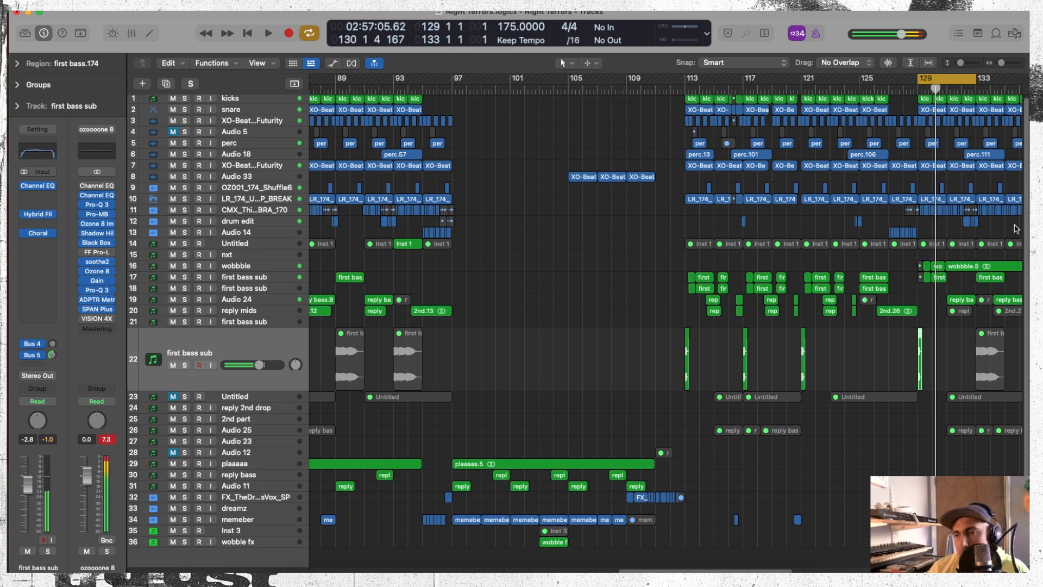
Step: Move wobbble.3 and wobbble.4 earlier with first bass.125 and first bass.127, starting wobbble.3 on beat 2 of bar 129, and audition the loop
key("super+Right")
key("super+Right")
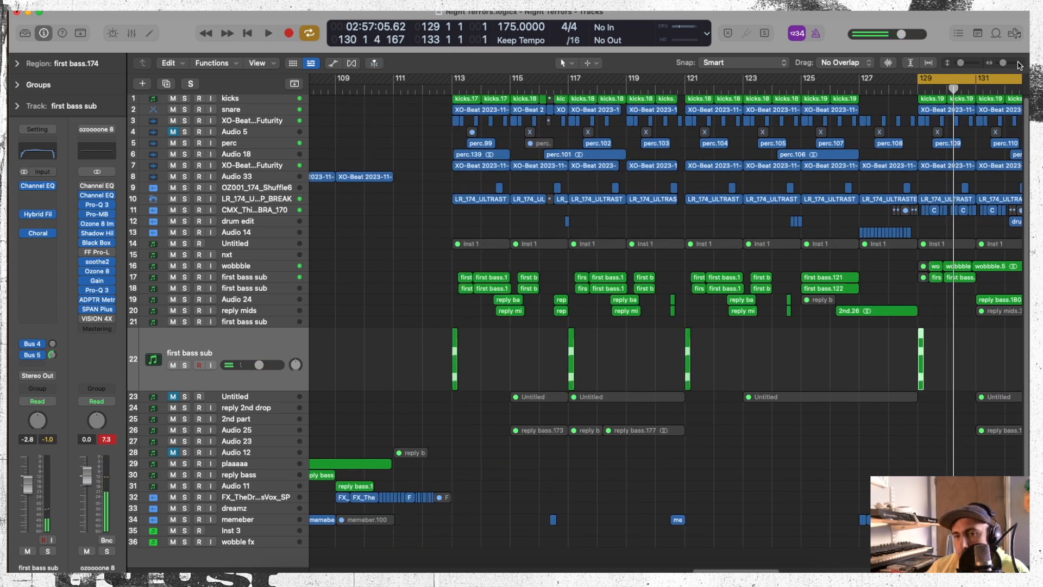
key("super+Right")
left_click_drag(997, 252, 937, 272)
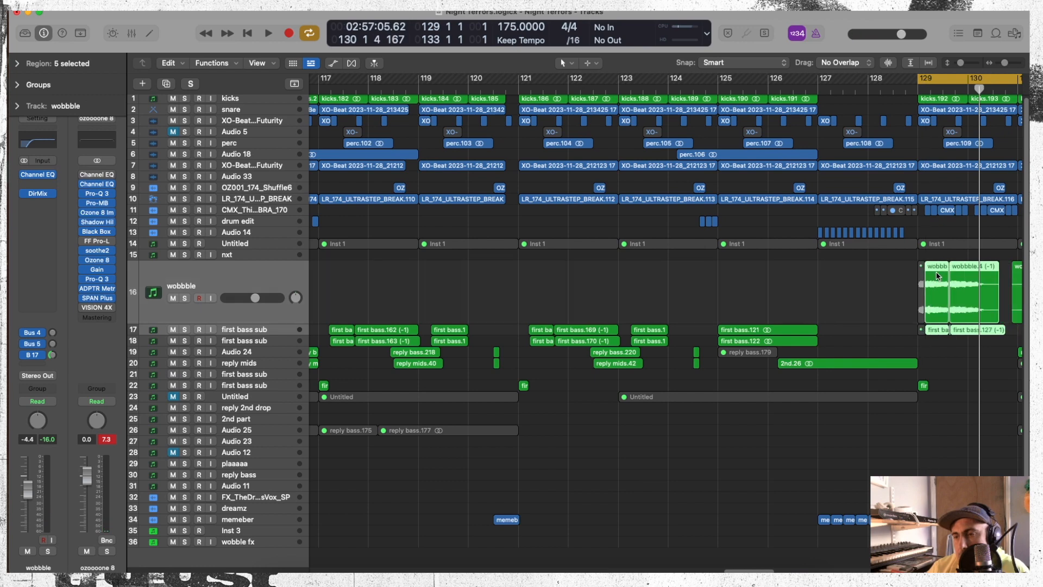
key("space")
key("space")
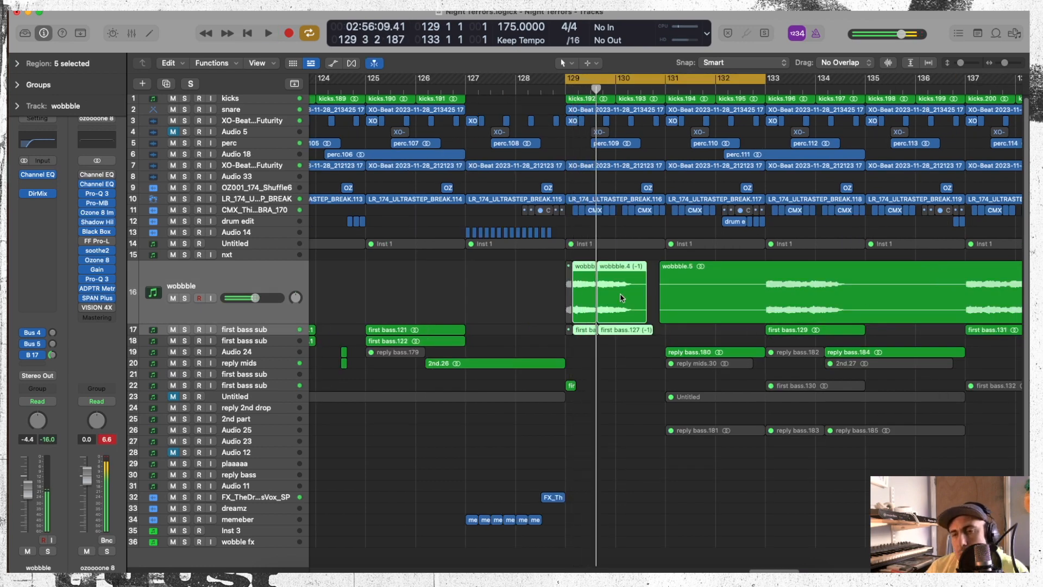
left_click_drag(1005, 62, 1013, 62)
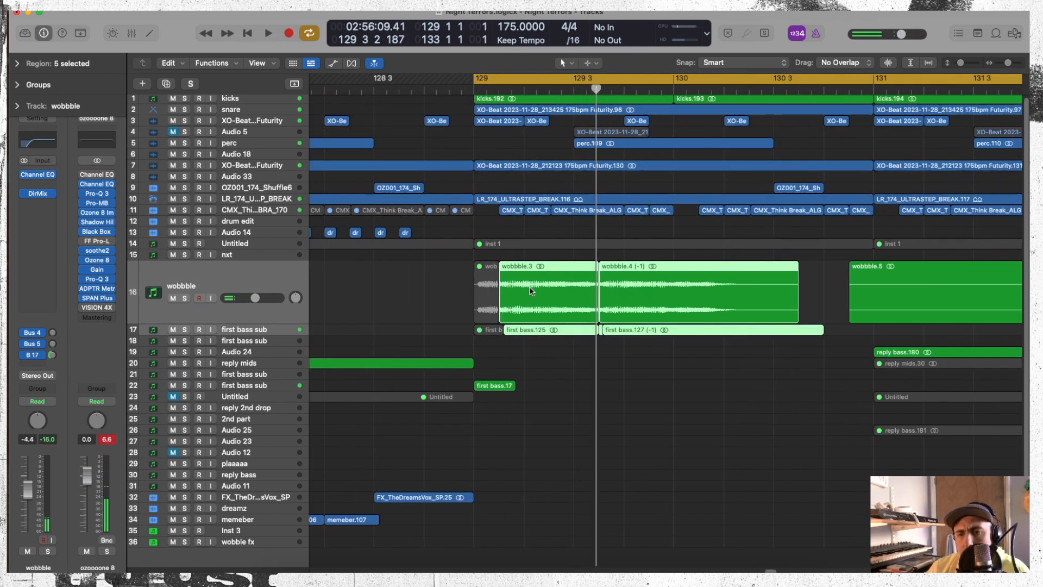
left_click_drag(535, 291, 558, 294)
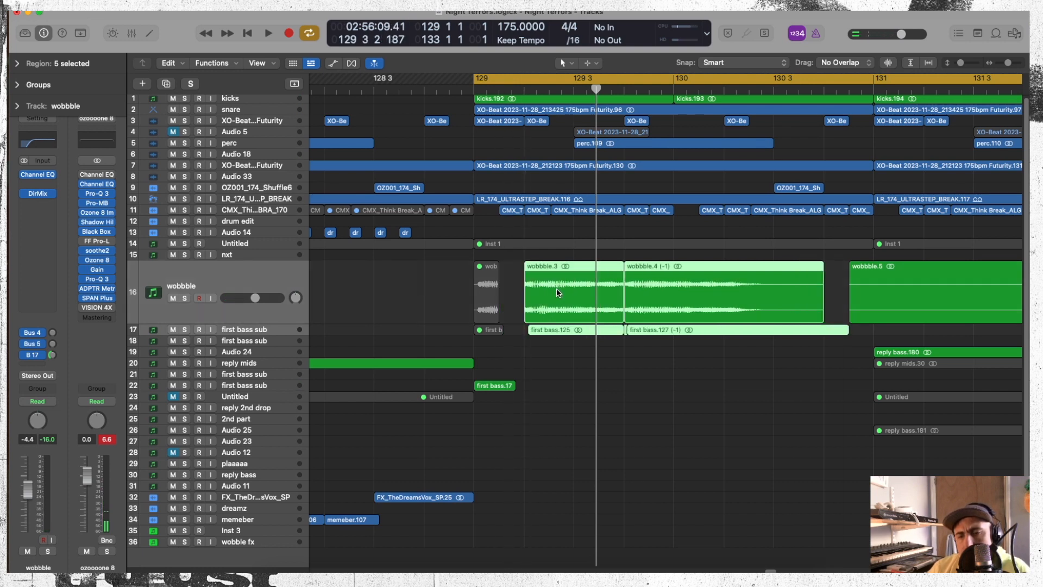
key("space")
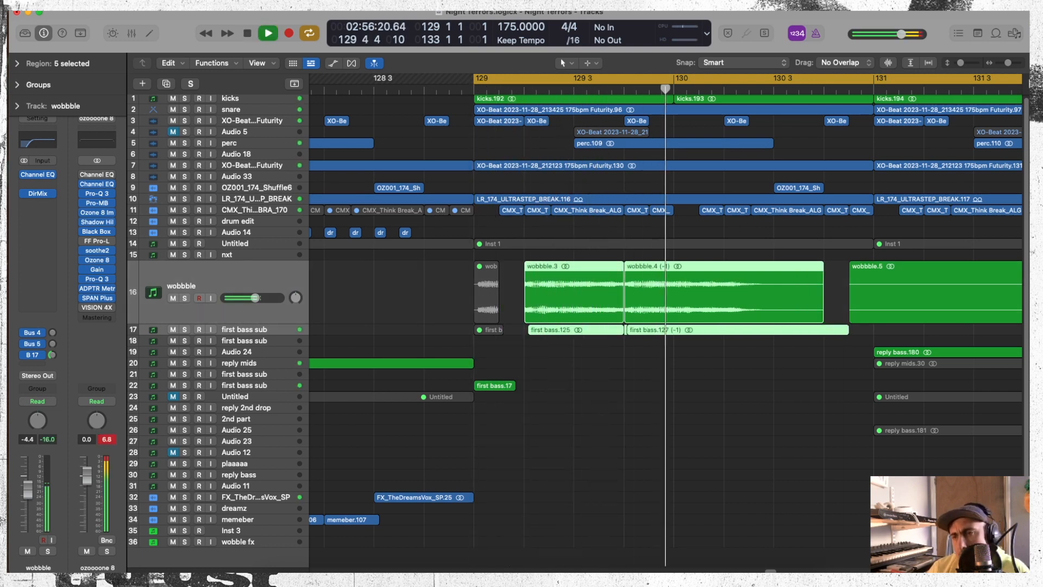
key("space")
Step: Try the selected wobbble and first bass regions slightly earlier in bar 129, audition the timing, and undo the move
left_click_drag(569, 310, 550, 311)
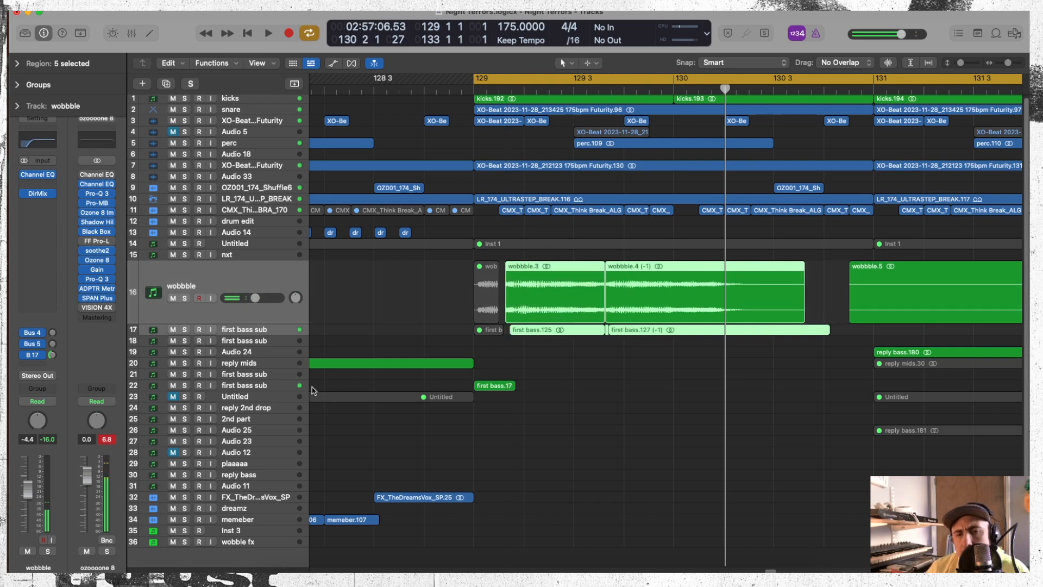
left_click(283, 387)
key("space")
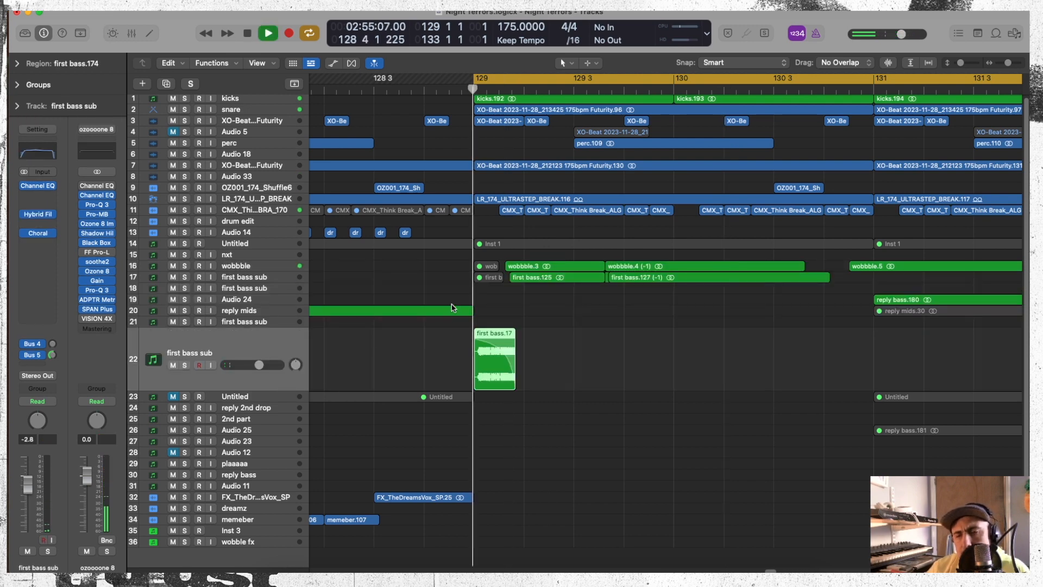
key("super+z")
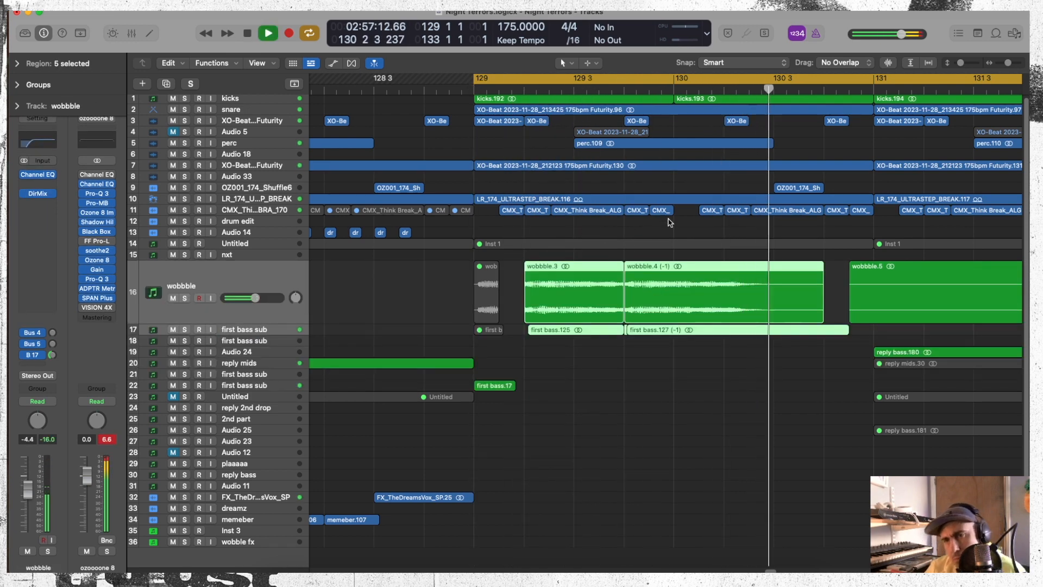
Step: Unmute the reply mids.30 region at bar 131 beneath reply bass.180
left_click_drag(1008, 63, 1003, 63)
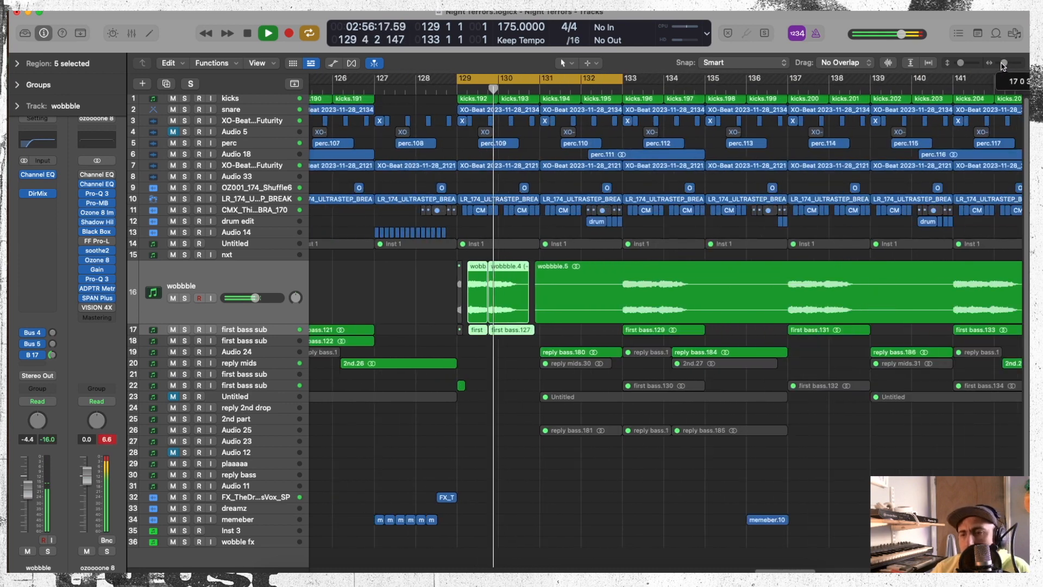
left_click(573, 352)
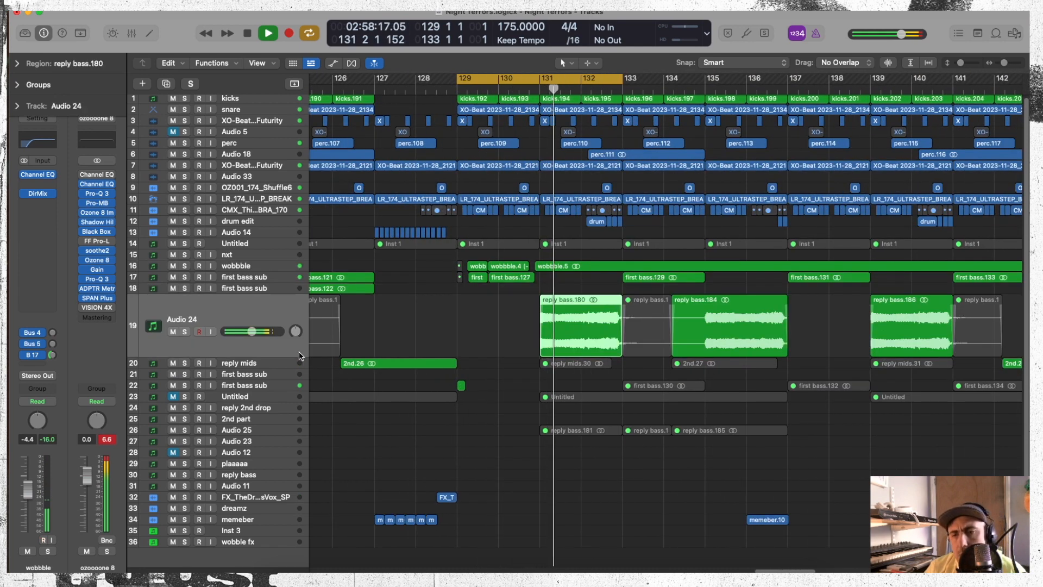
left_click(294, 266)
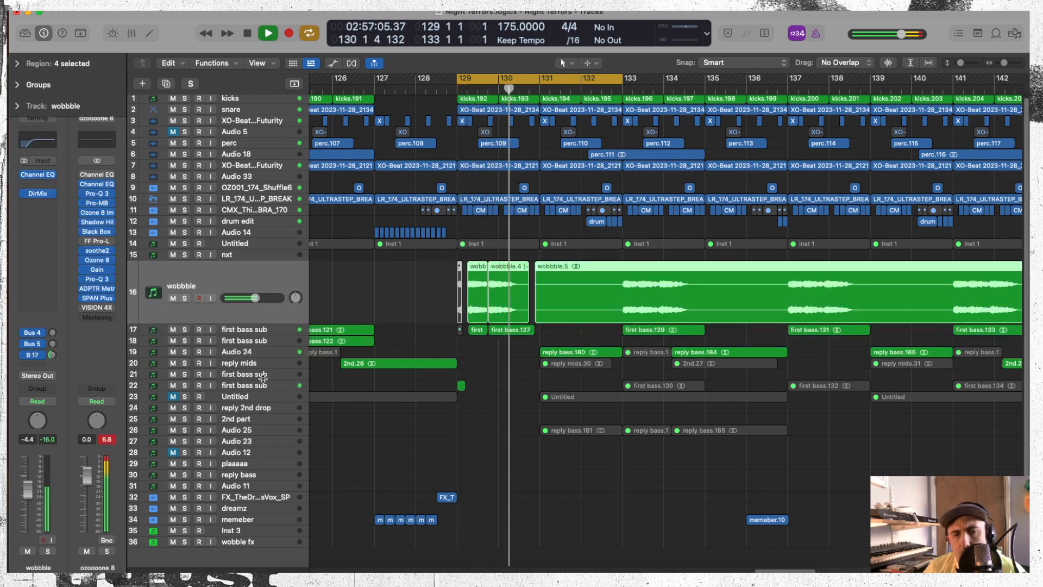
left_click(543, 352)
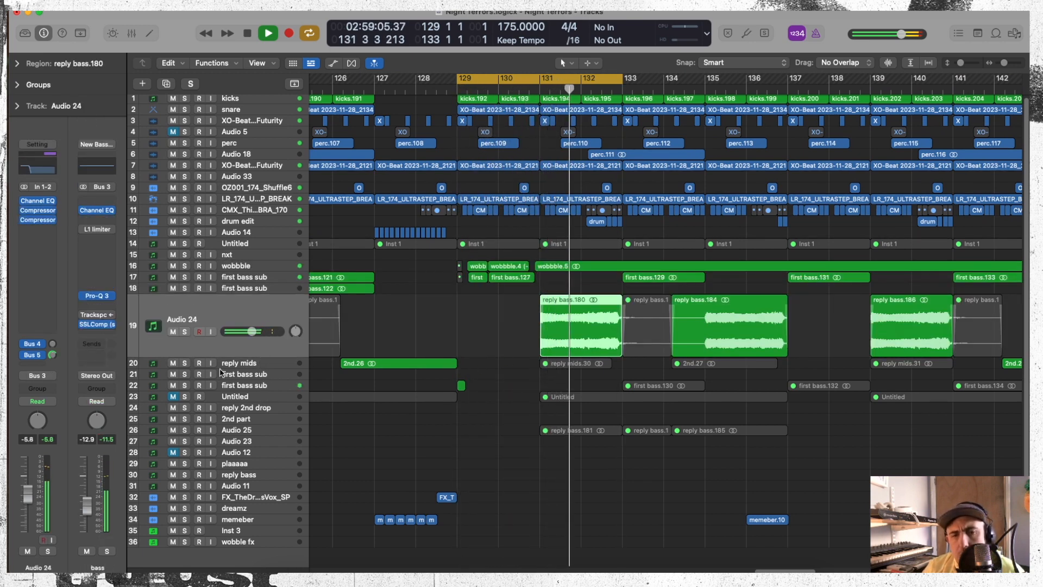
left_click(548, 363)
right_click(565, 348)
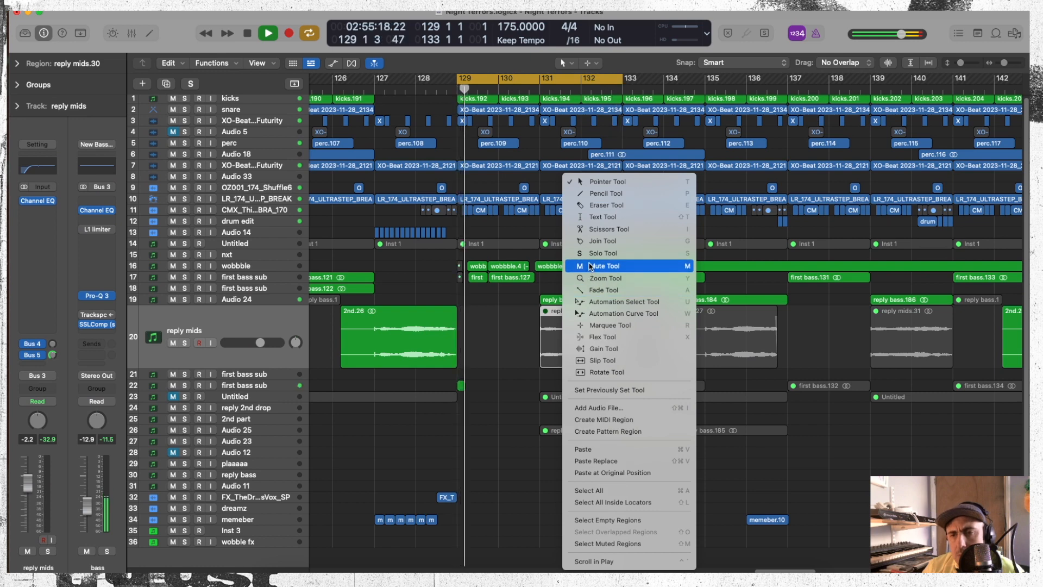
key("m")
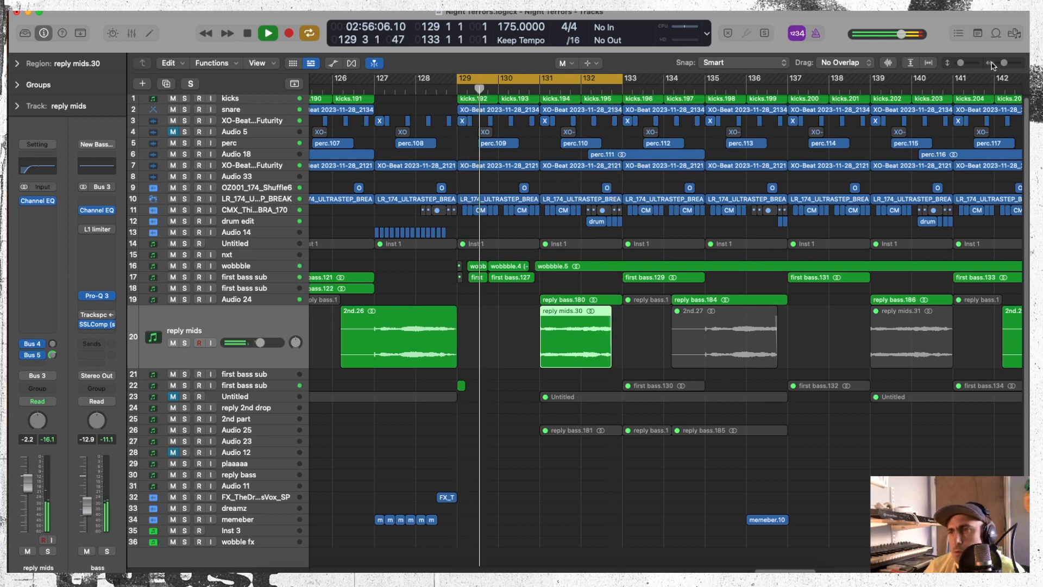
Step: Split wobbble.5 at the start of bar 133 and delete the piece before the cut
left_click_drag(1005, 62, 1002, 62)
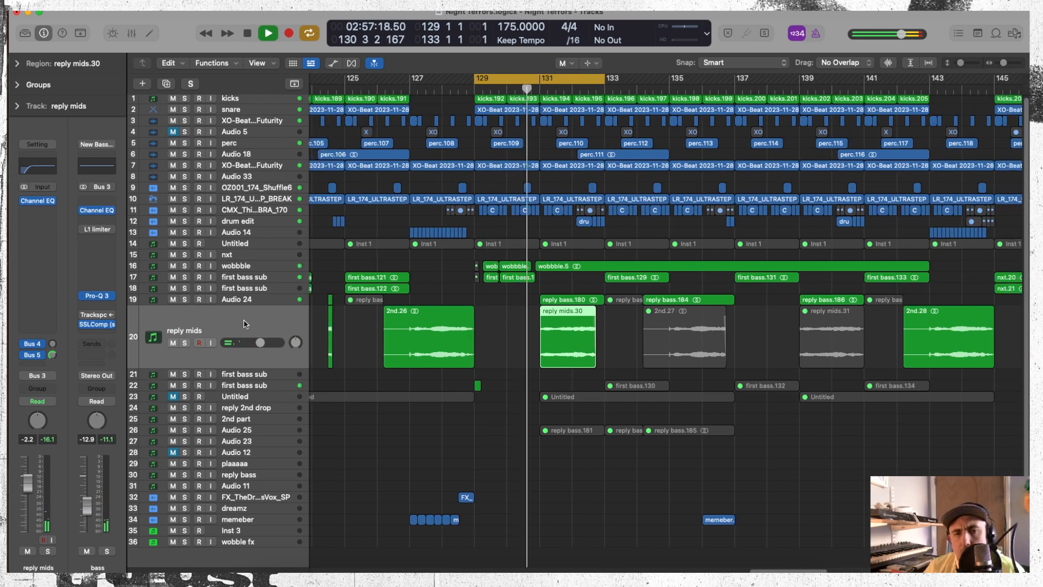
left_click(243, 269)
right_click(569, 333)
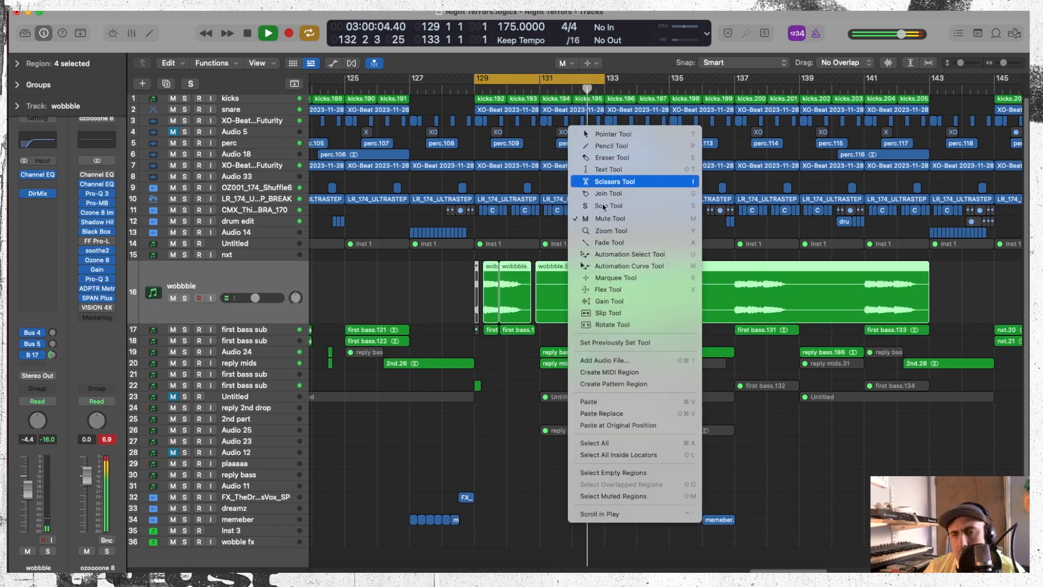
left_click(597, 183)
left_click(582, 318)
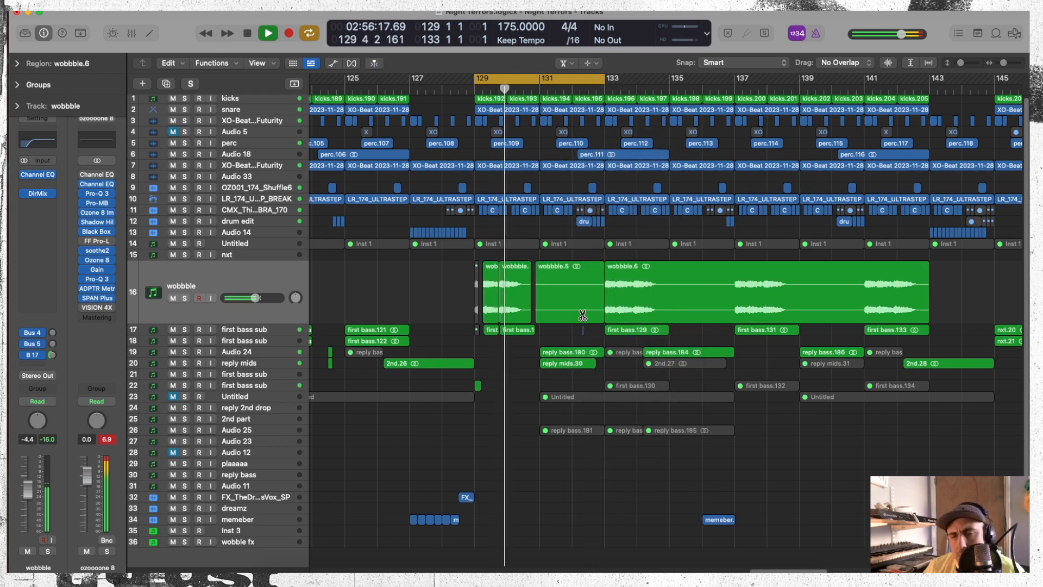
key("Delete")
key("space")
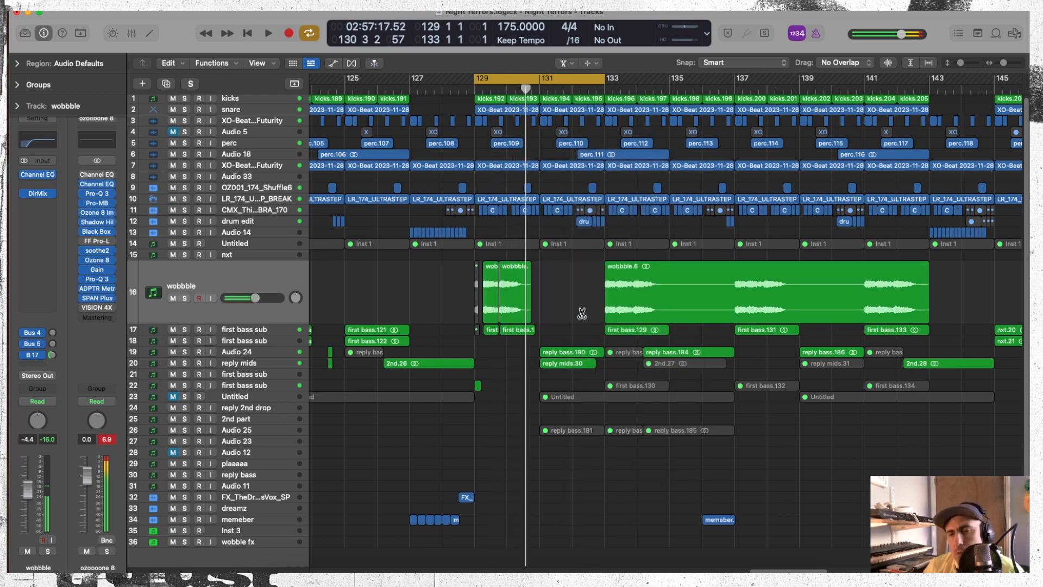
left_click(1004, 63)
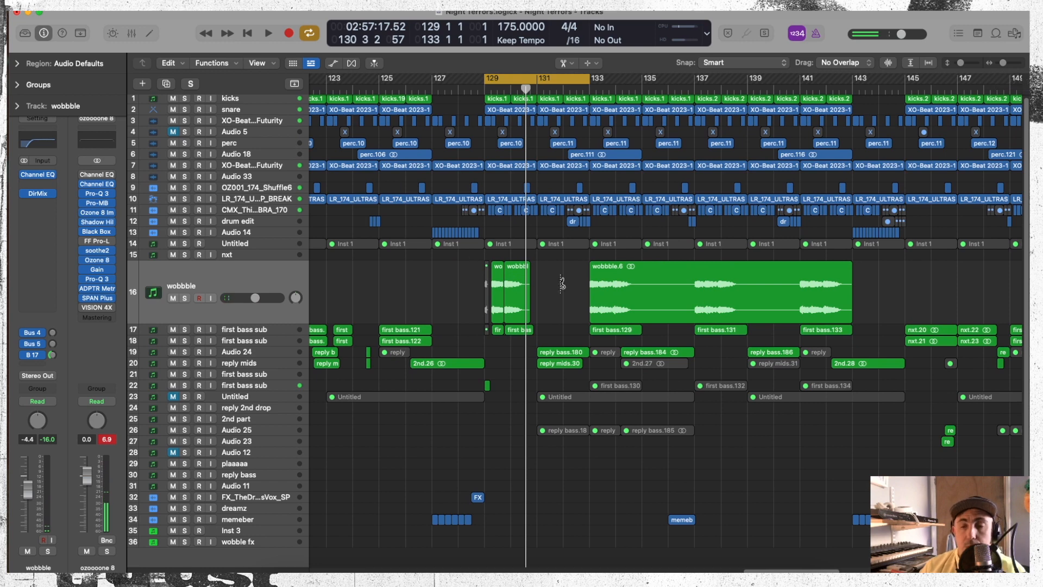
Step: Split wobbble.6 at bar 137 and delete the piece before the cut together with first bass.129 at bar 133
left_click_drag(565, 299, 550, 318)
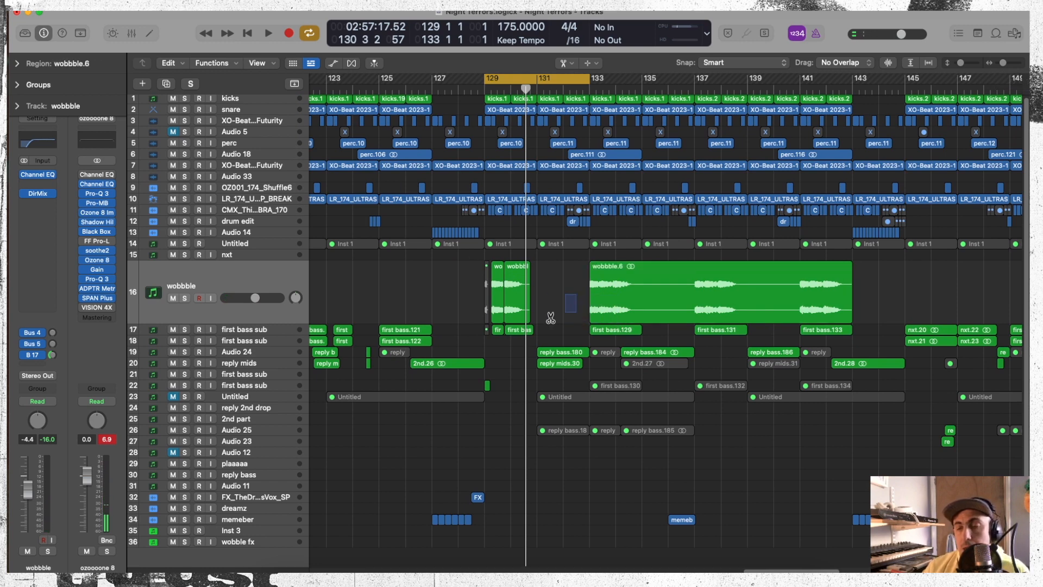
right_click(673, 337)
left_click(706, 181)
left_click(695, 303)
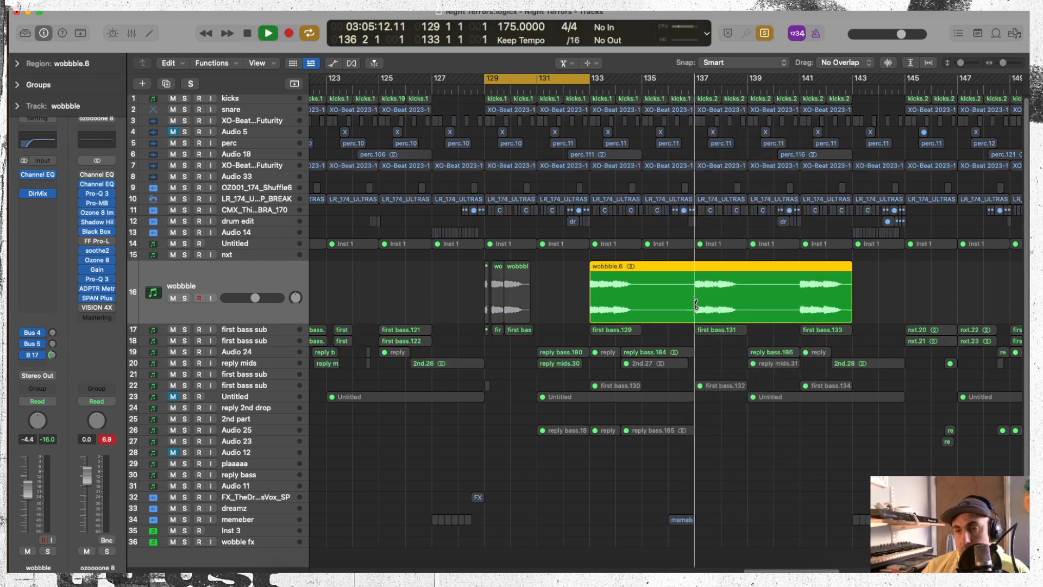
left_click_drag(664, 332, 640, 295)
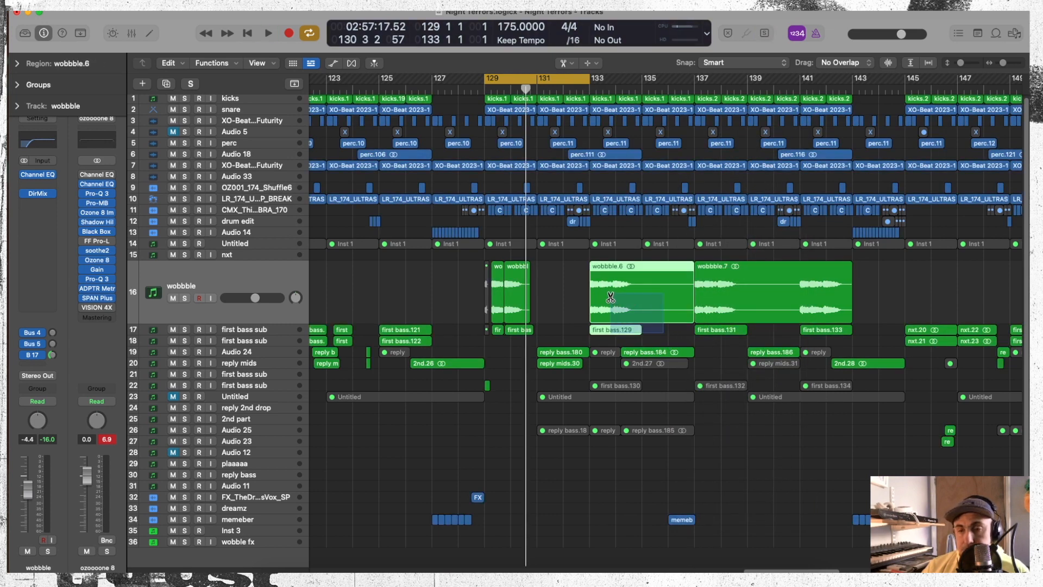
key("Delete")
Step: Copy the wobbble and first bass regions from bar 129 to bar 133 and delete the remaining muted first bass region there
right_click(562, 297)
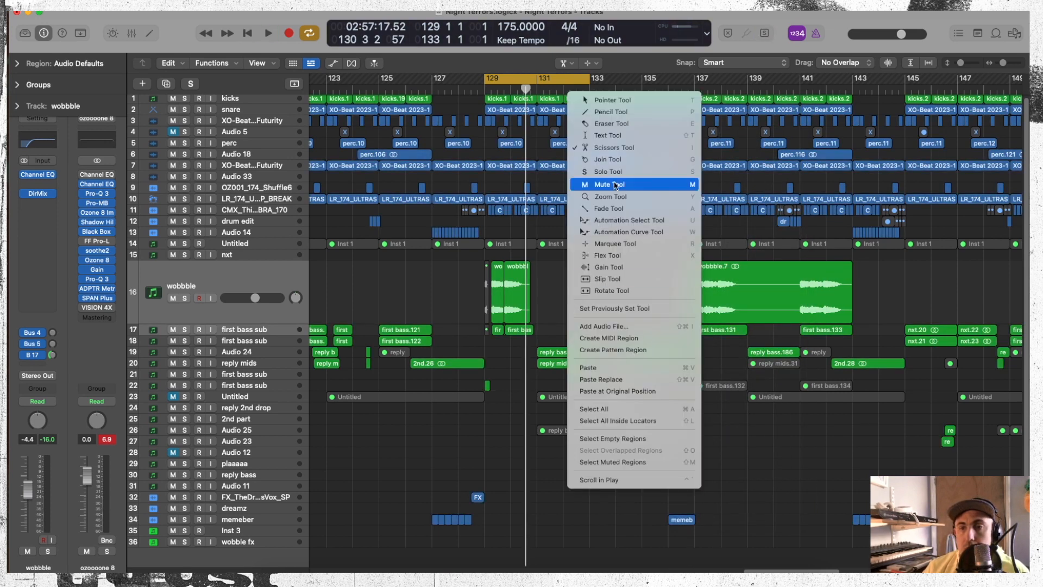
left_click(614, 101)
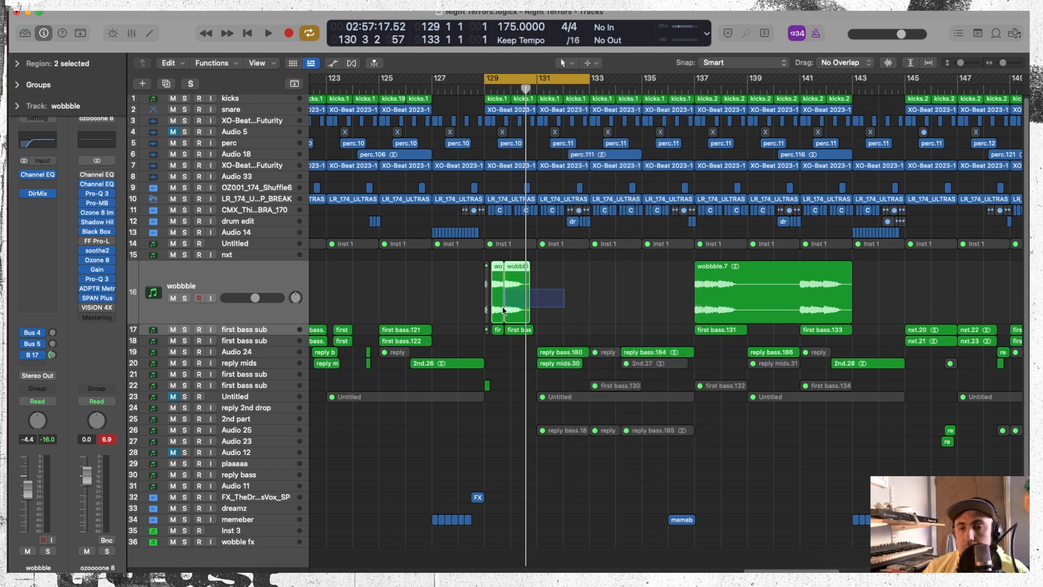
left_click_drag(503, 310, 496, 311)
left_click_drag(264, 346, 271, 286)
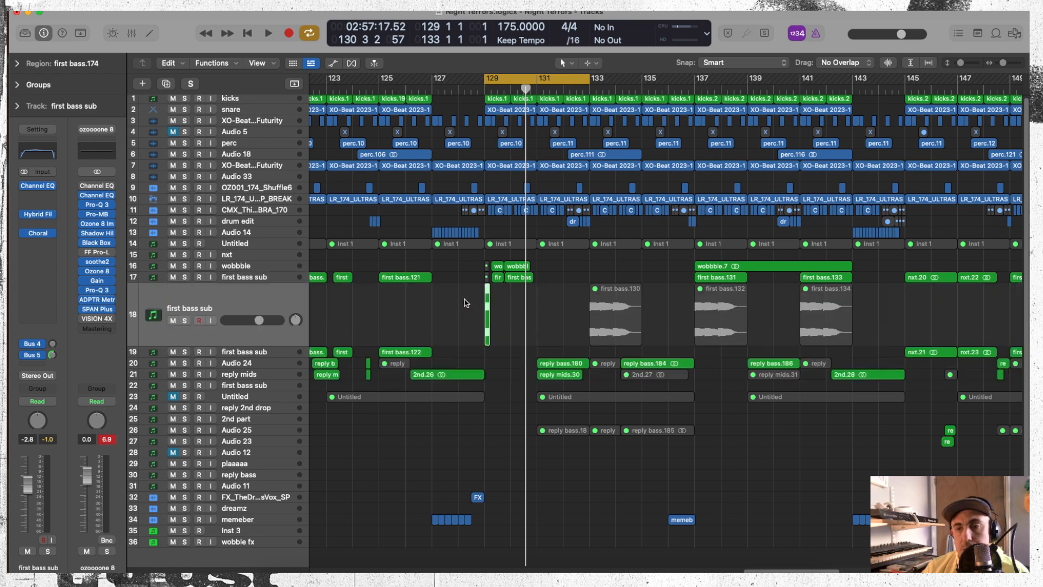
left_click_drag(552, 263, 595, 310)
left_click(620, 314)
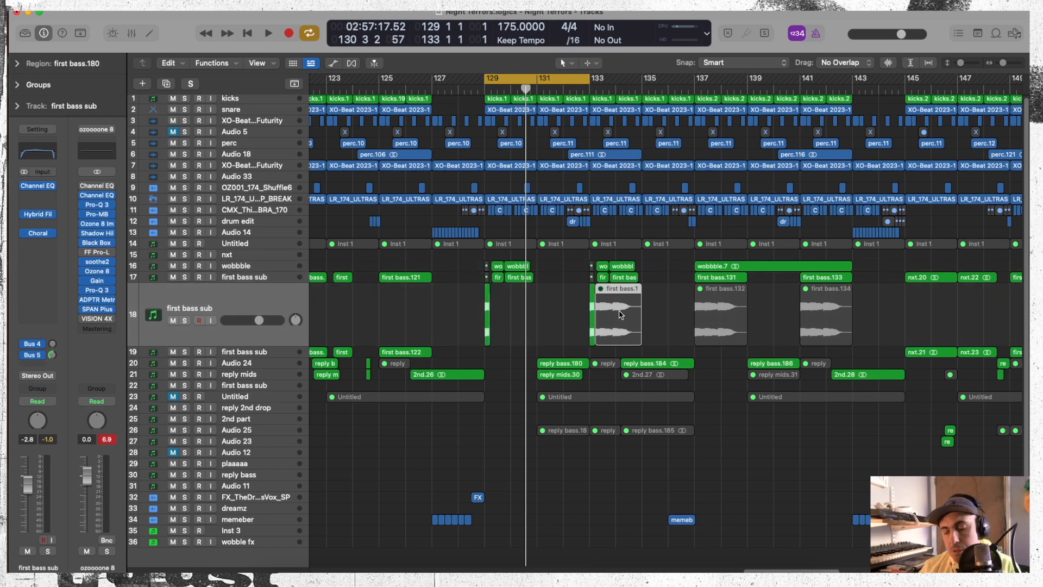
key("Delete")
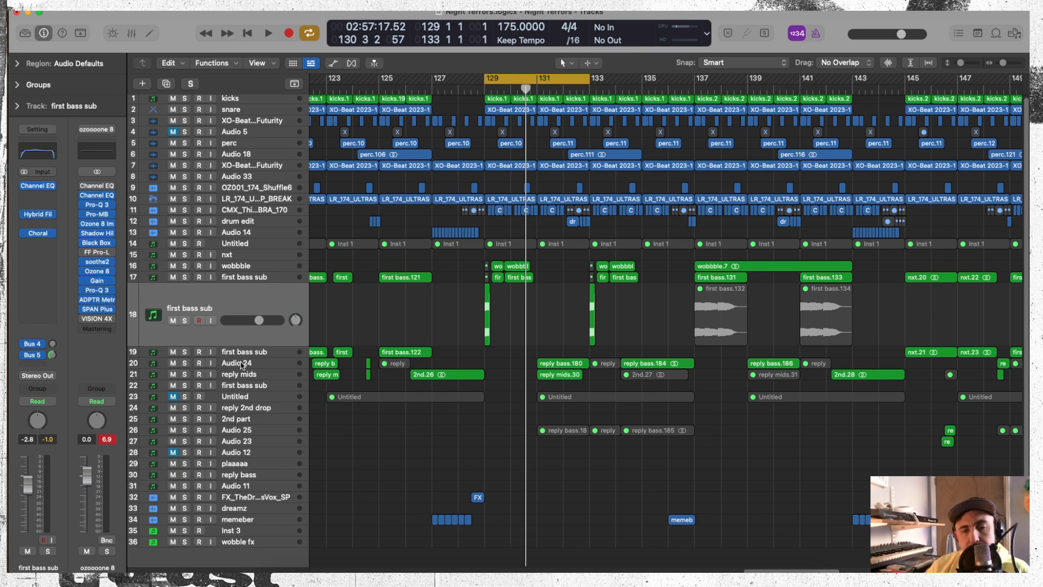
Step: Audition the loop with the cycle extended to bar 137, and unmute the 2nd.27 reply mids region beneath reply bass.184
key("space")
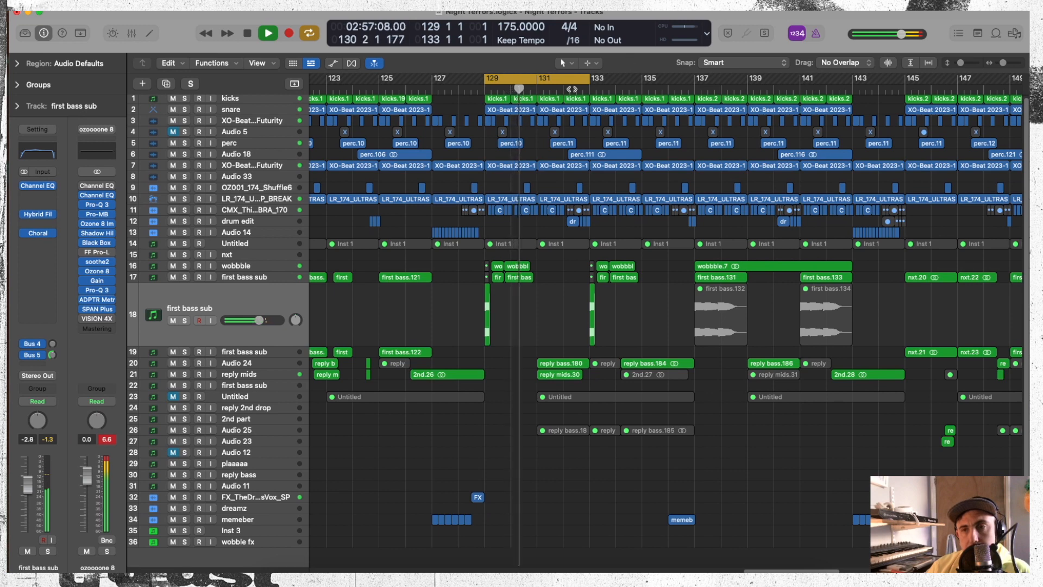
left_click_drag(591, 72, 696, 143)
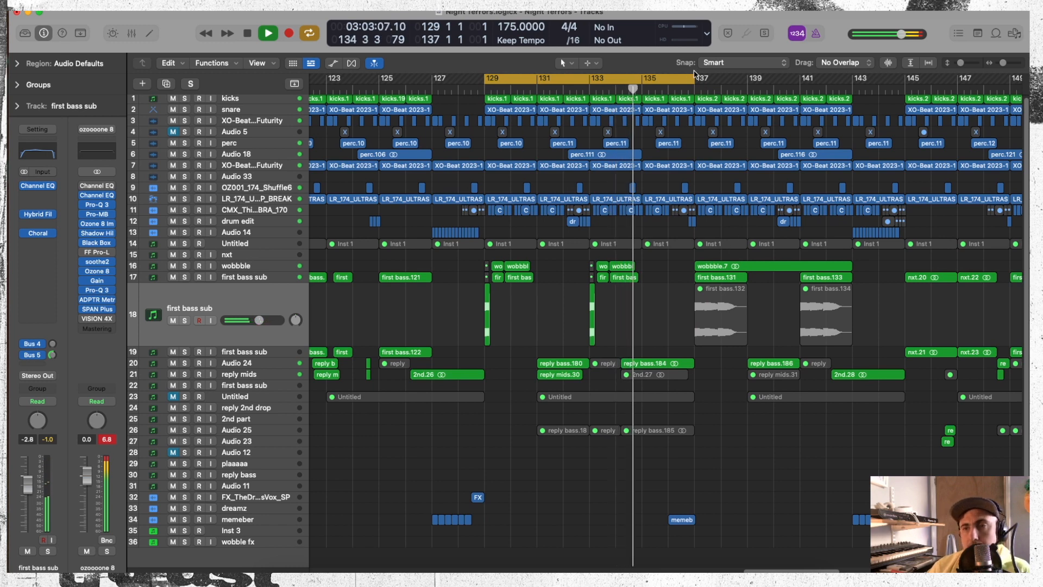
key("space")
right_click(646, 385)
left_click(682, 271)
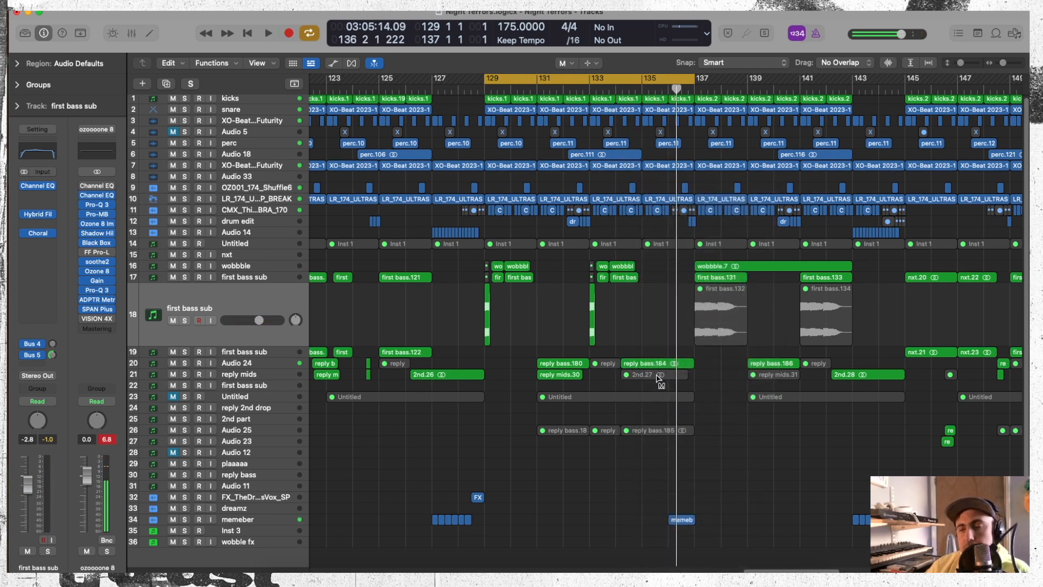
left_click(659, 383)
key("space")
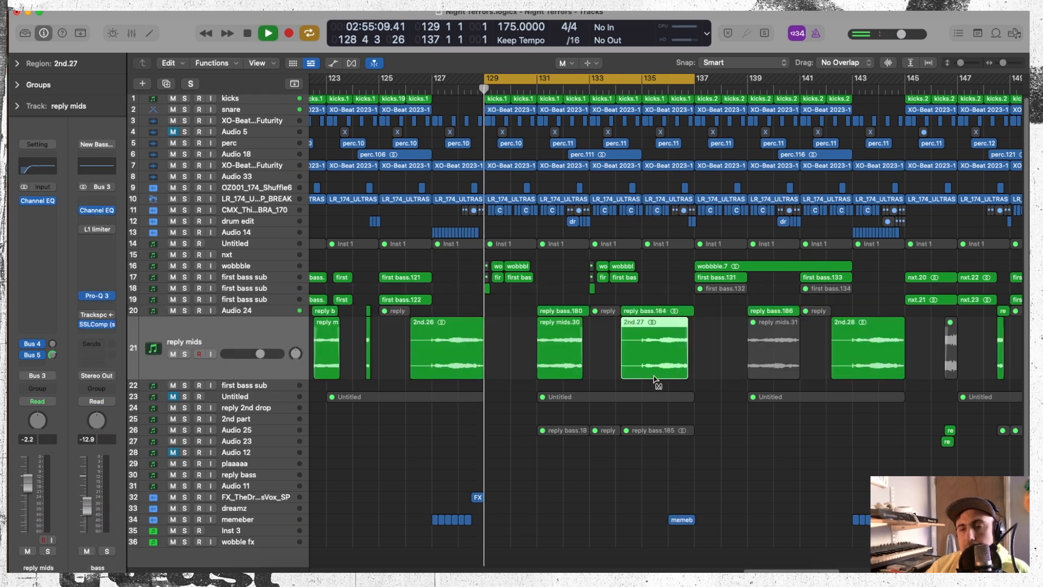
Step: Split wobbble.7 at bar 141 and delete the piece before the cut with first bass.131, first bass.132 and reply bass.186
right_click(721, 312)
left_click(771, 158)
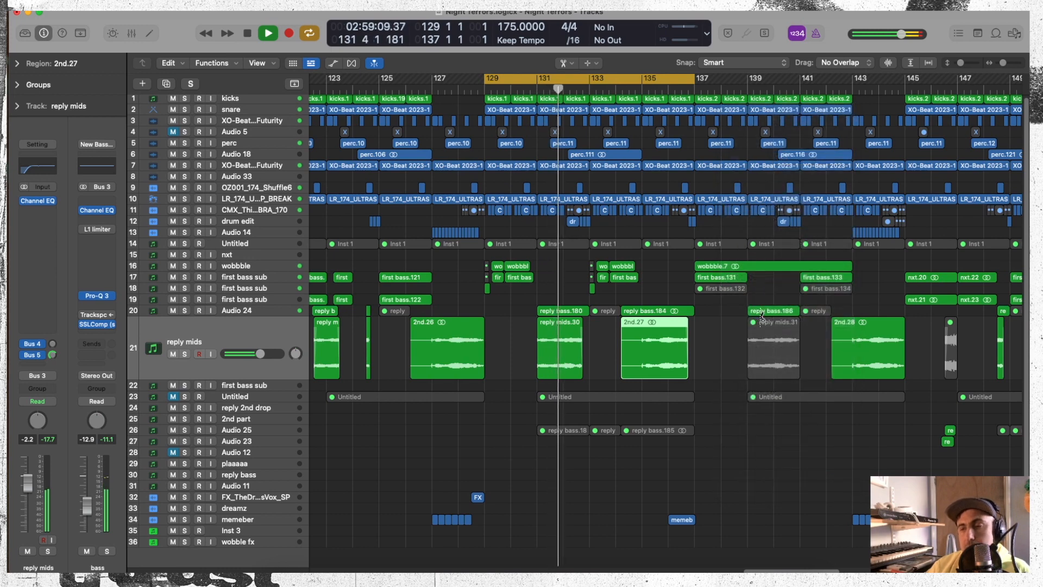
left_click_drag(777, 274, 800, 273)
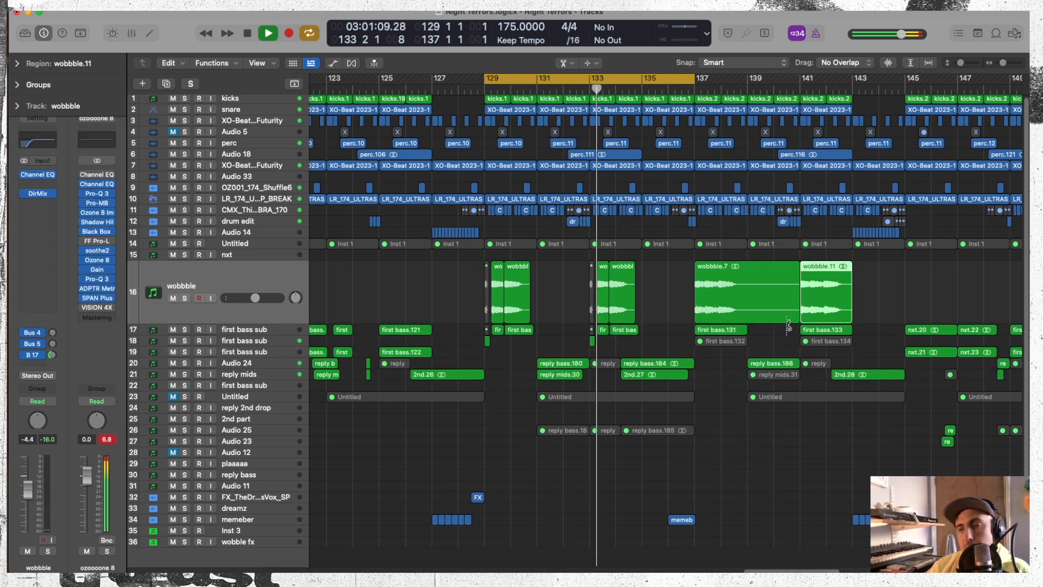
right_click(775, 136)
left_click(787, 143)
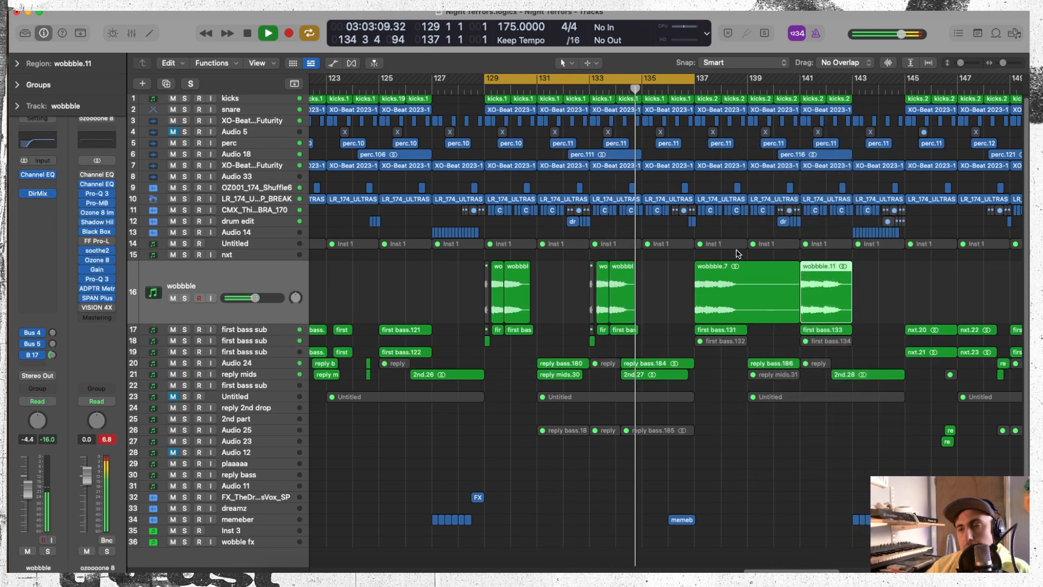
left_click_drag(777, 259, 719, 370)
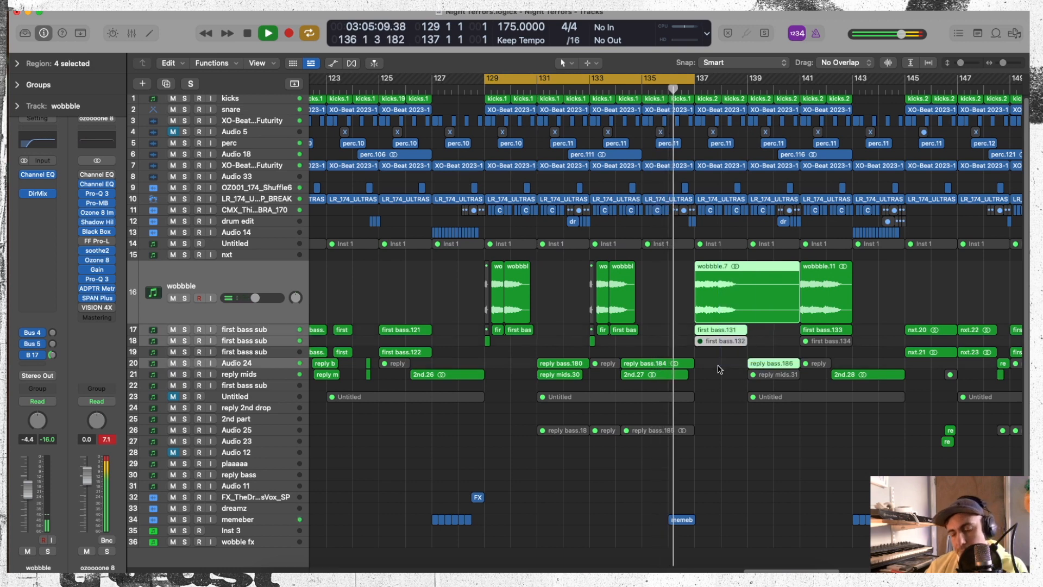
key("Delete")
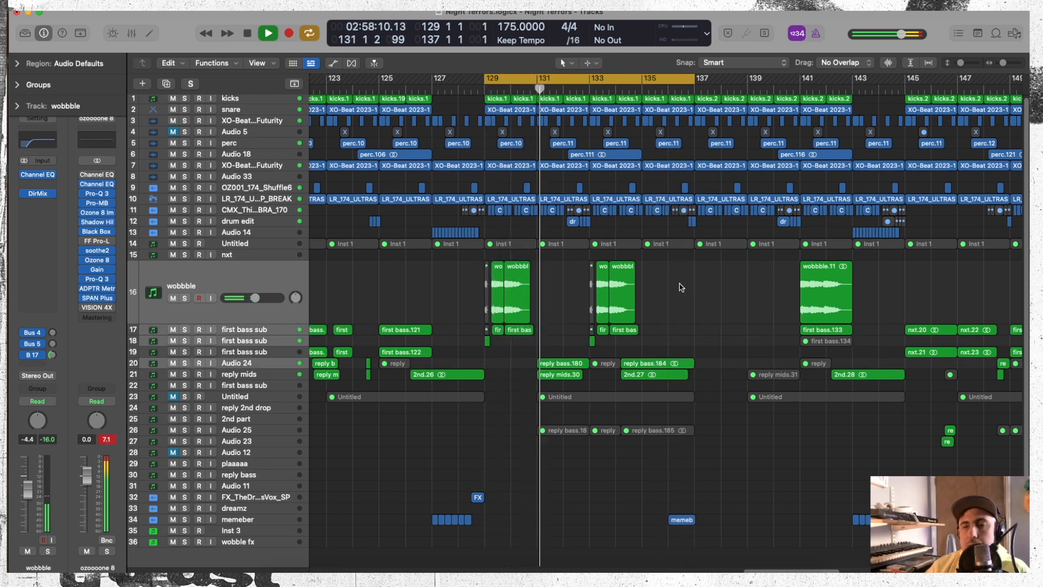
Step: Copy the wobbble, first bass and reply regions of bars 129 to 132 to bar 137 and extend the cycle to bar 145
left_click_drag(585, 261, 484, 379)
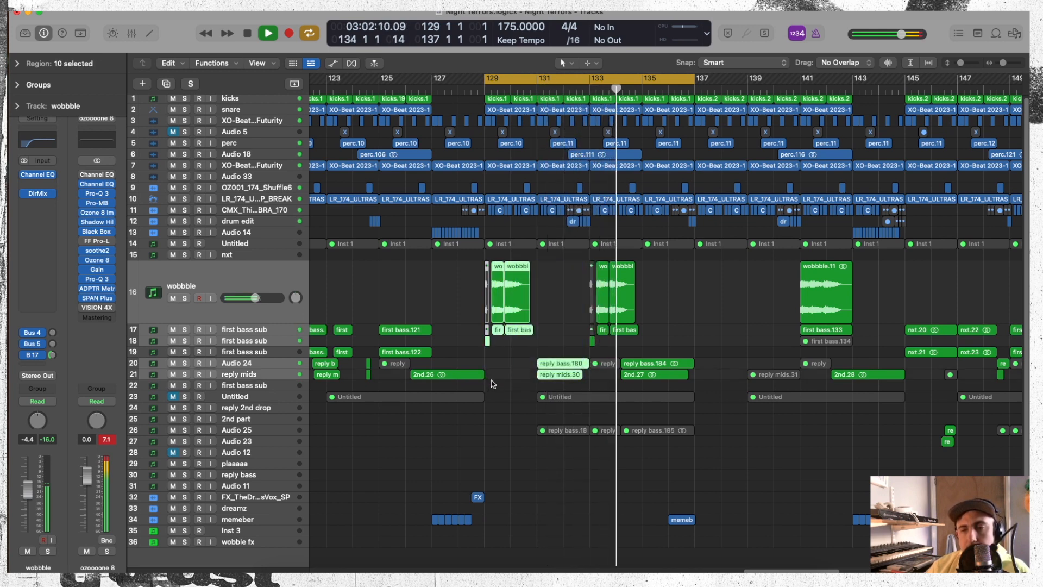
left_click_drag(487, 340, 696, 348)
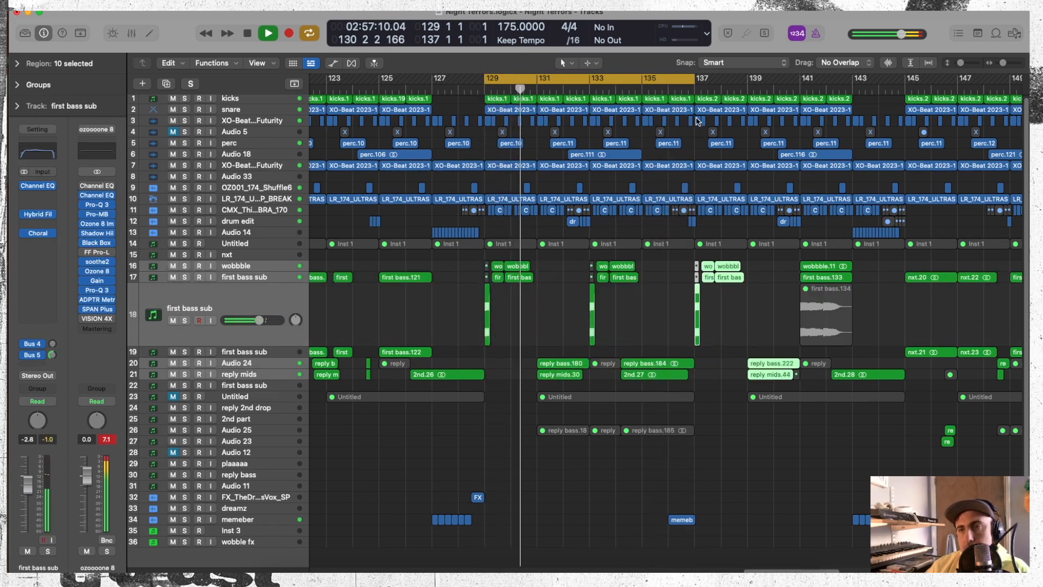
left_click_drag(695, 75, 905, 76)
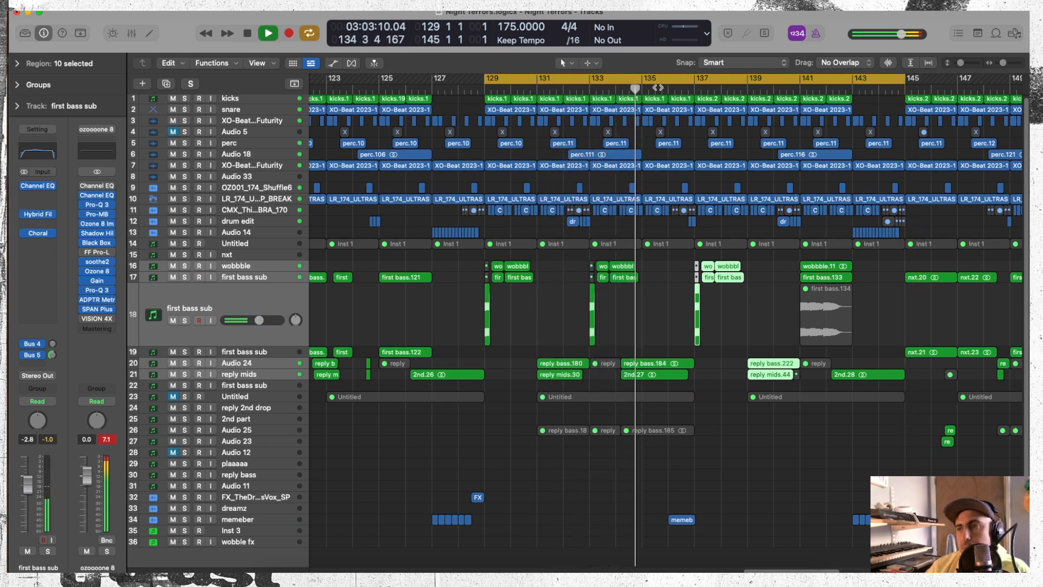
Step: Audition the second drop with the cycle starting at bar 113, then pull the cycle start back to bar 96 and stop playback
left_click_drag(961, 63, 1002, 62)
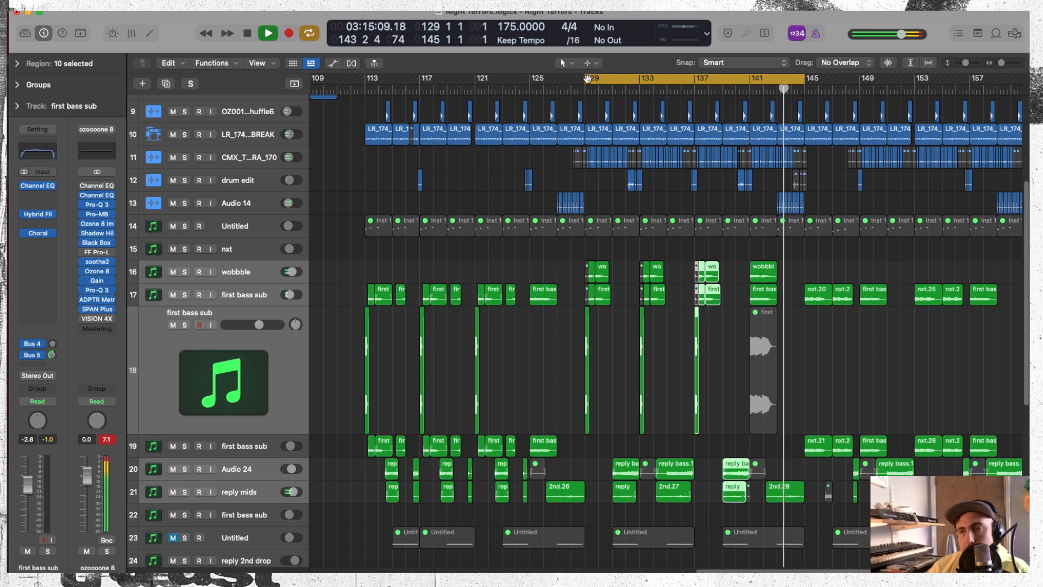
left_click_drag(588, 79, 367, 127)
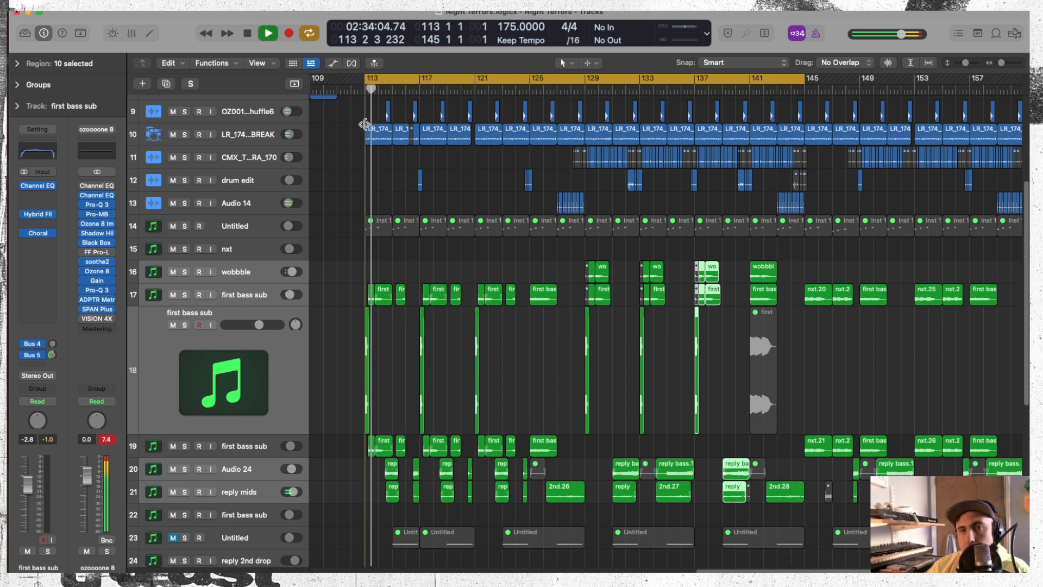
key("space")
key("space")
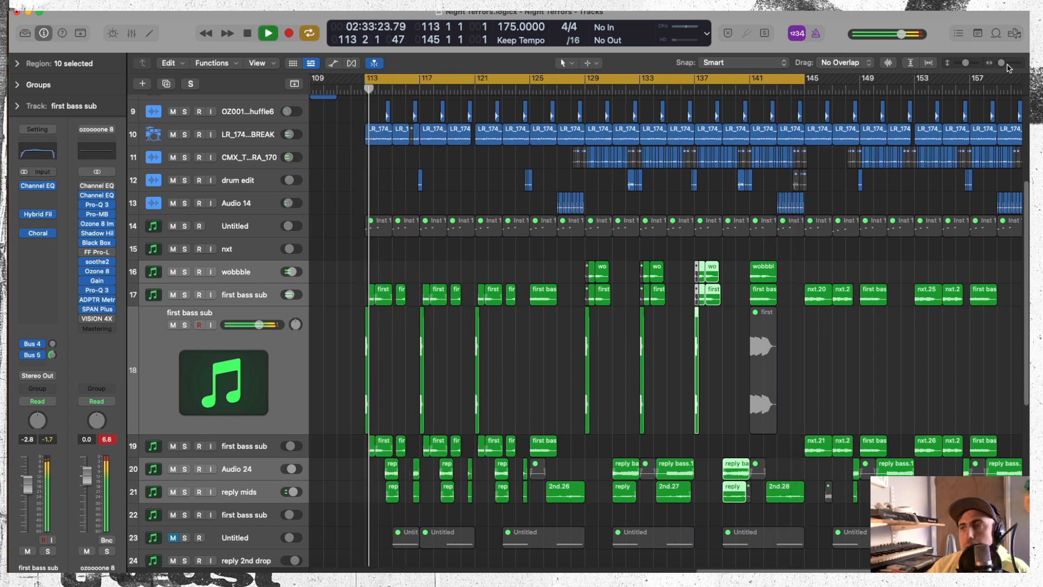
left_click_drag(1001, 64, 999, 64)
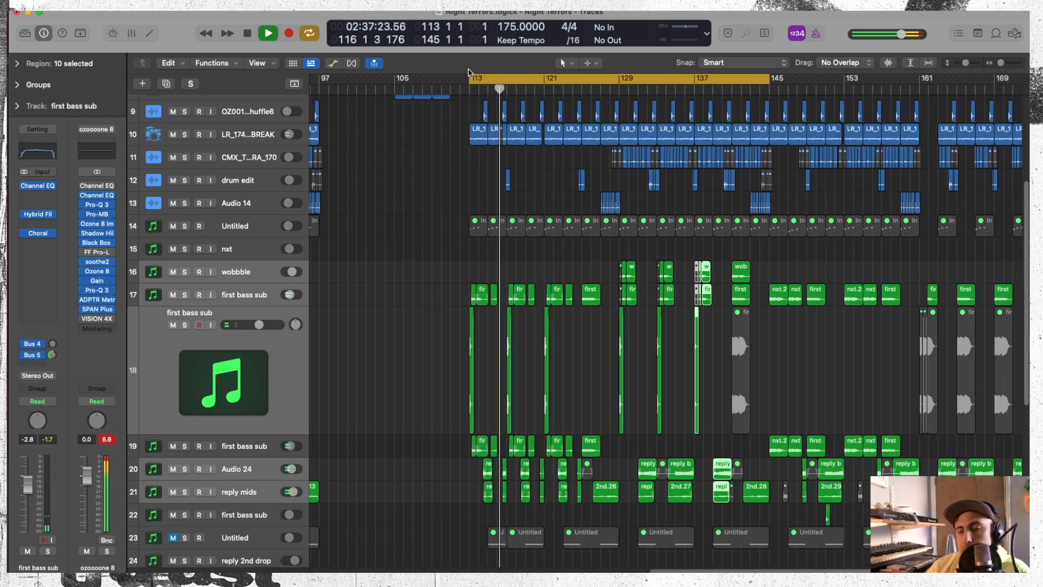
left_click_drag(469, 82, 344, 109)
key("space")
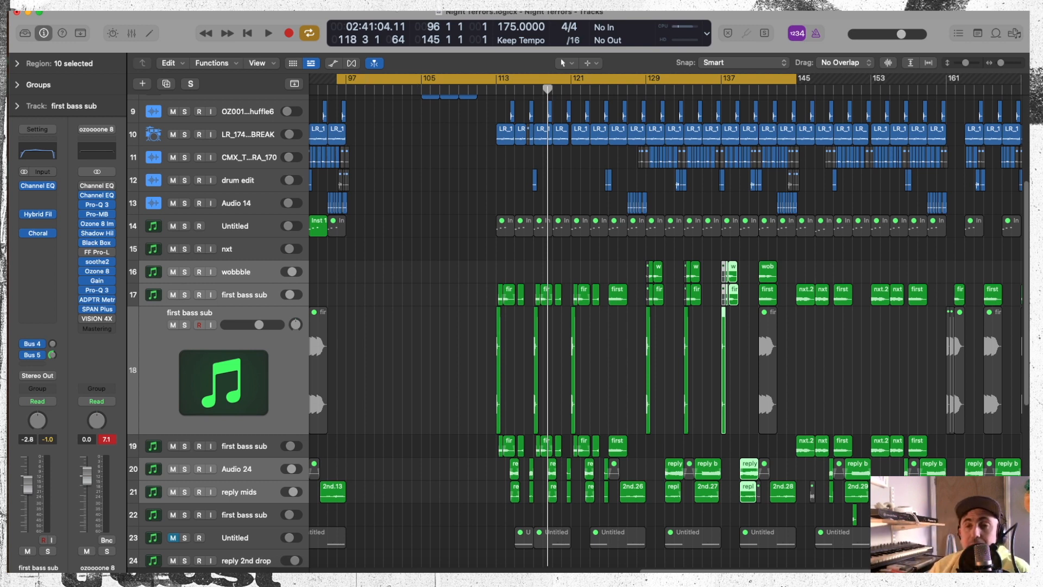
Step: Set the cycle range to run from bar 17 to bar 145
left_click_drag(498, 81, 646, 82)
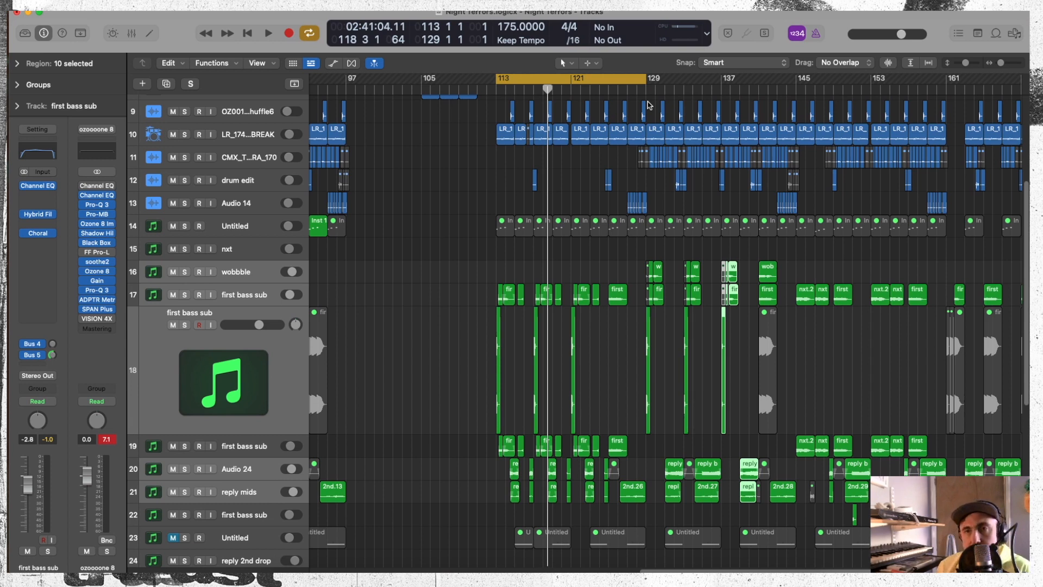
left_click_drag(500, 79, 465, 139)
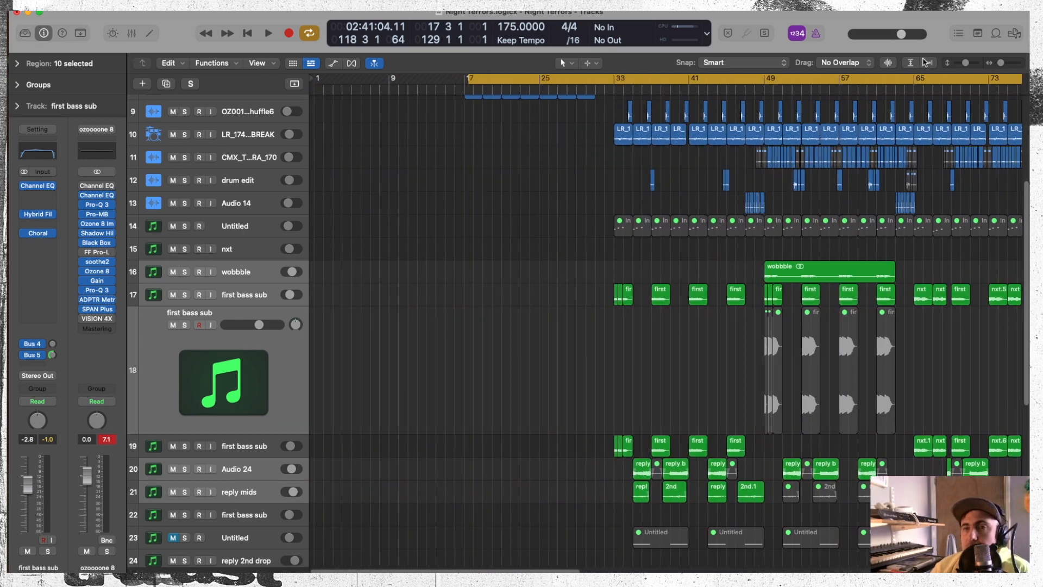
left_click_drag(1001, 63, 962, 65)
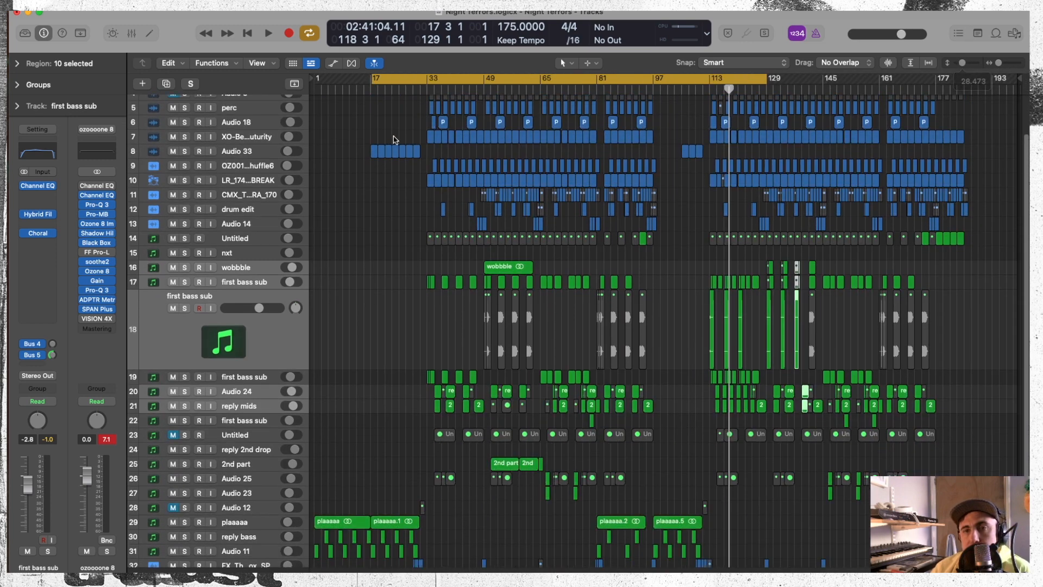
left_click_drag(371, 86, 368, 122)
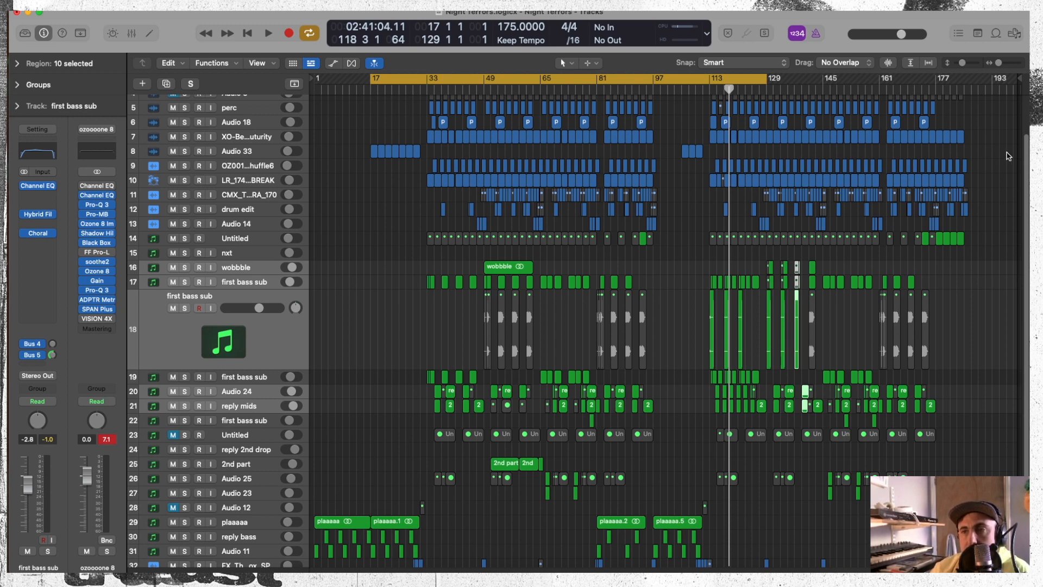
left_click_drag(770, 81, 824, 137)
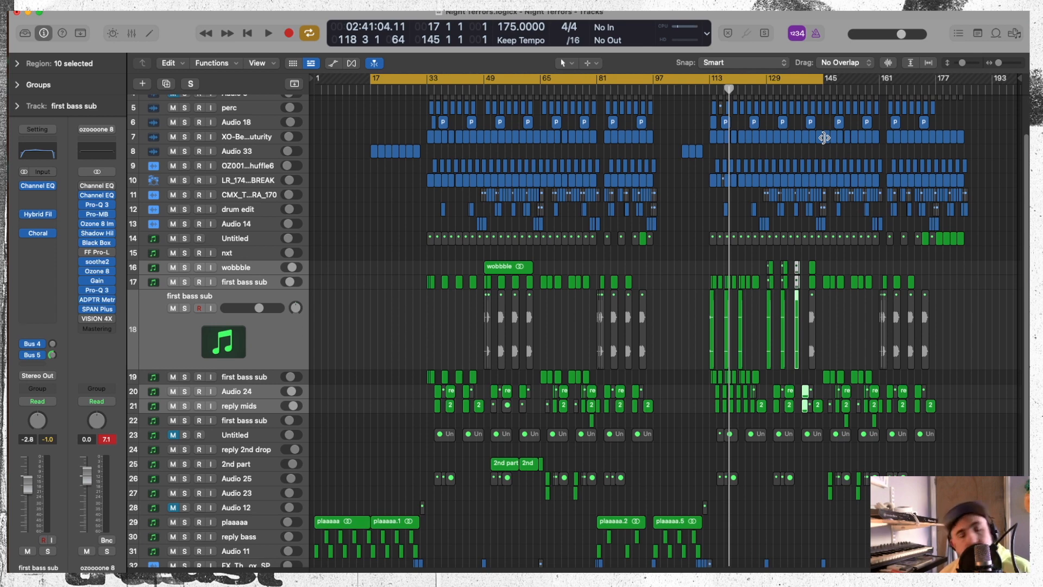
Step: Play the arrangement from bar 17, dismissing each system overload alert and resuming playback from where it stops
key("space")
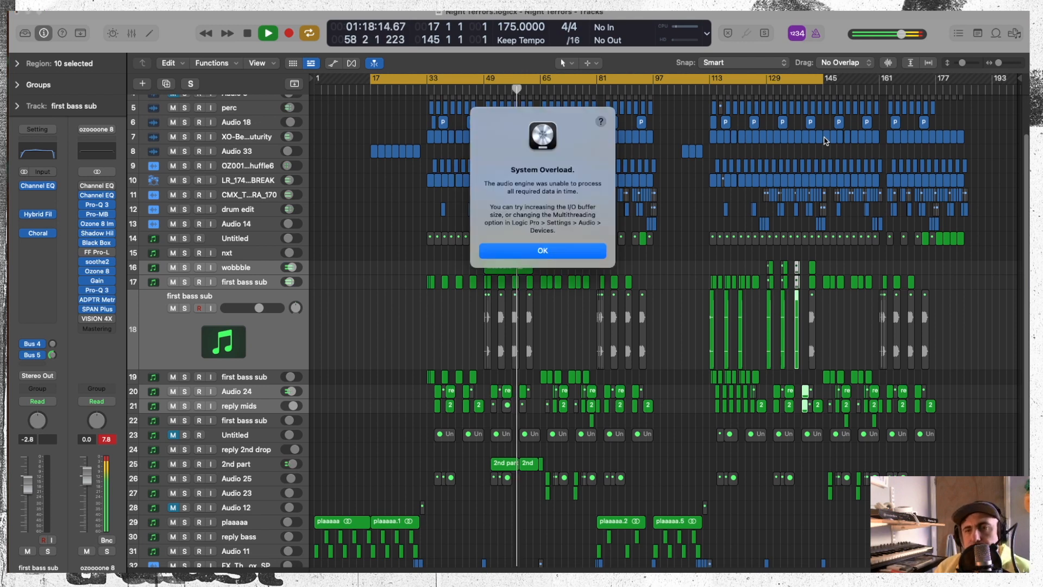
left_click(527, 251)
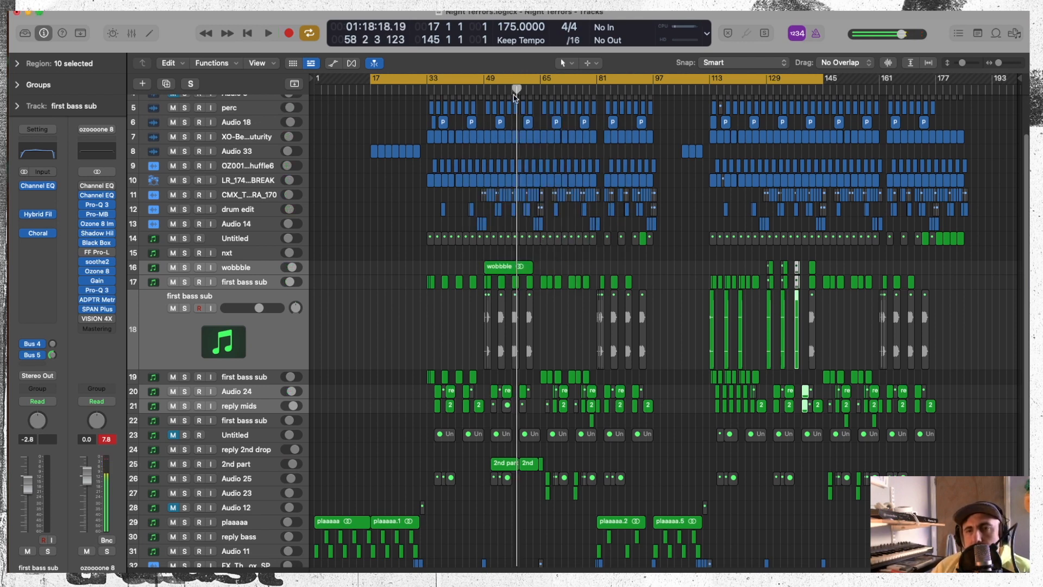
key("space")
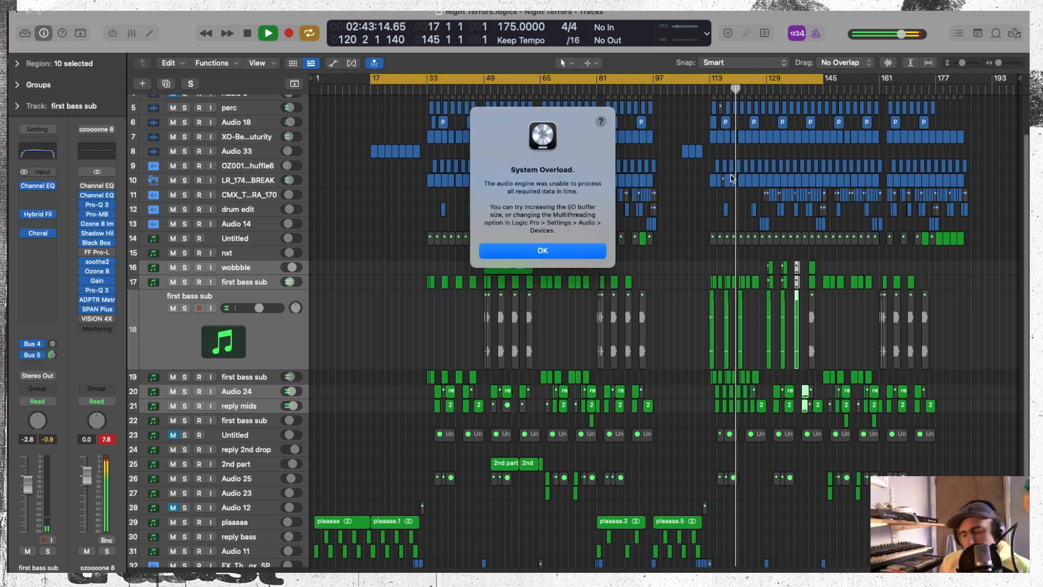
key("Return")
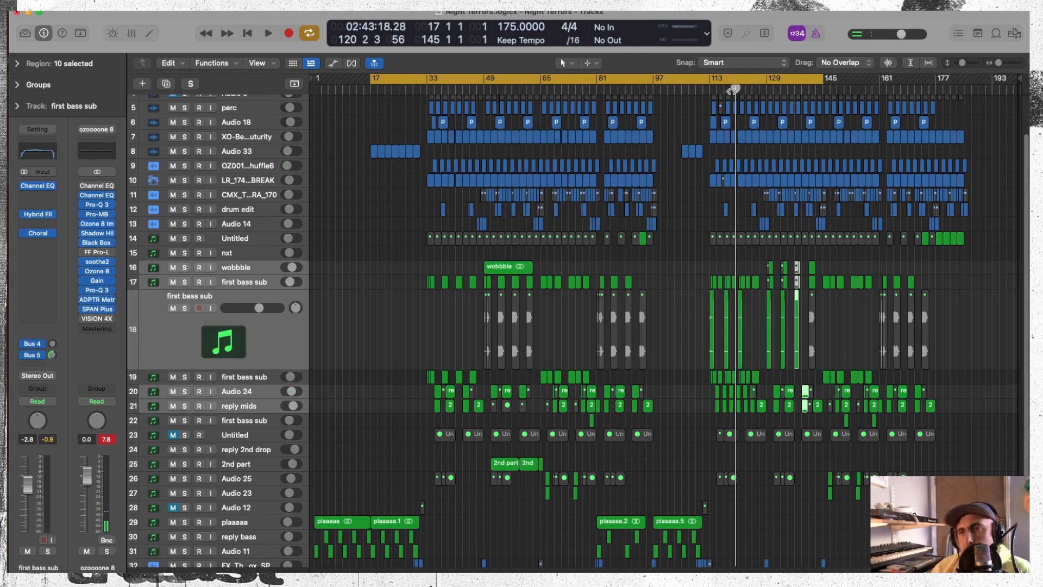
key("space")
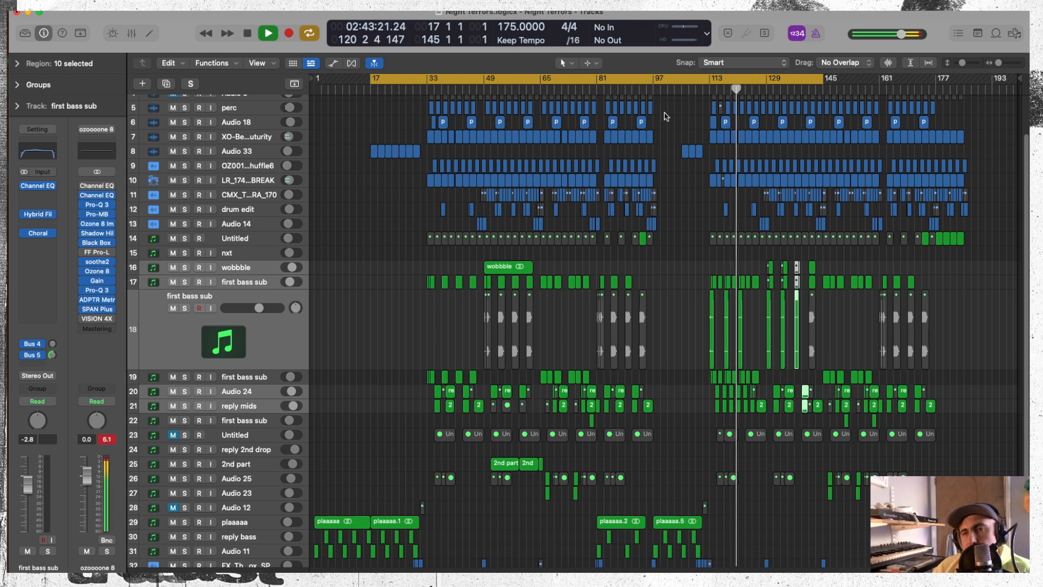
Step: Select the nxt track and then the Untitled track above it while the arrangement plays, and stop playback
left_click(265, 257)
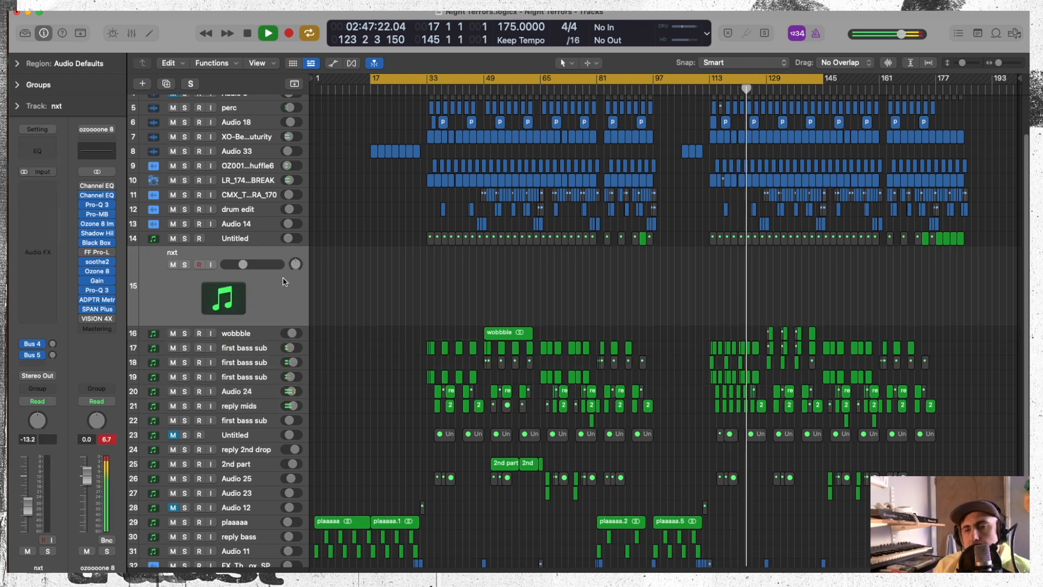
key("Up")
left_click(24, 171)
left_click(24, 152)
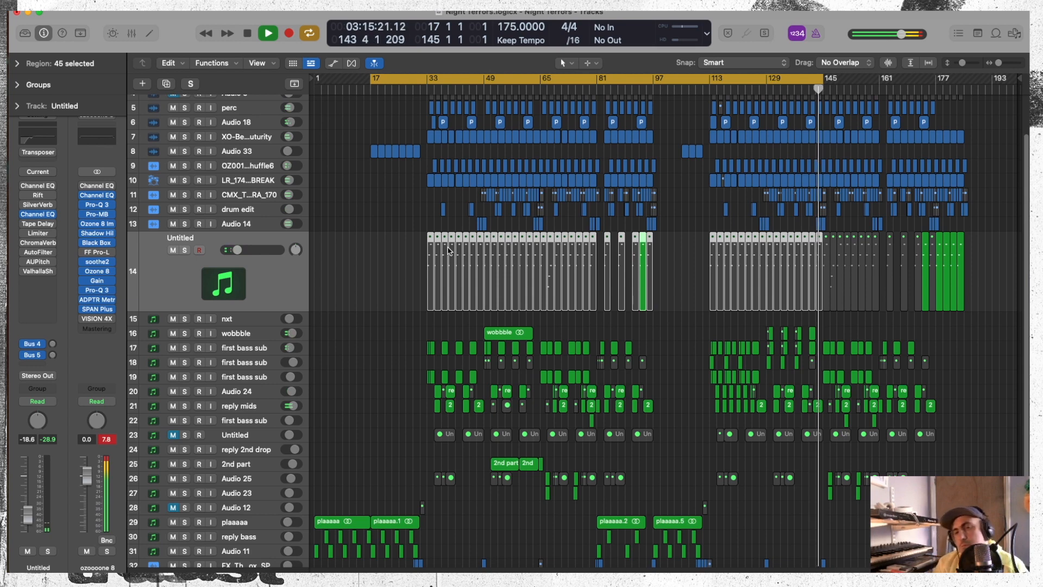
key("space")
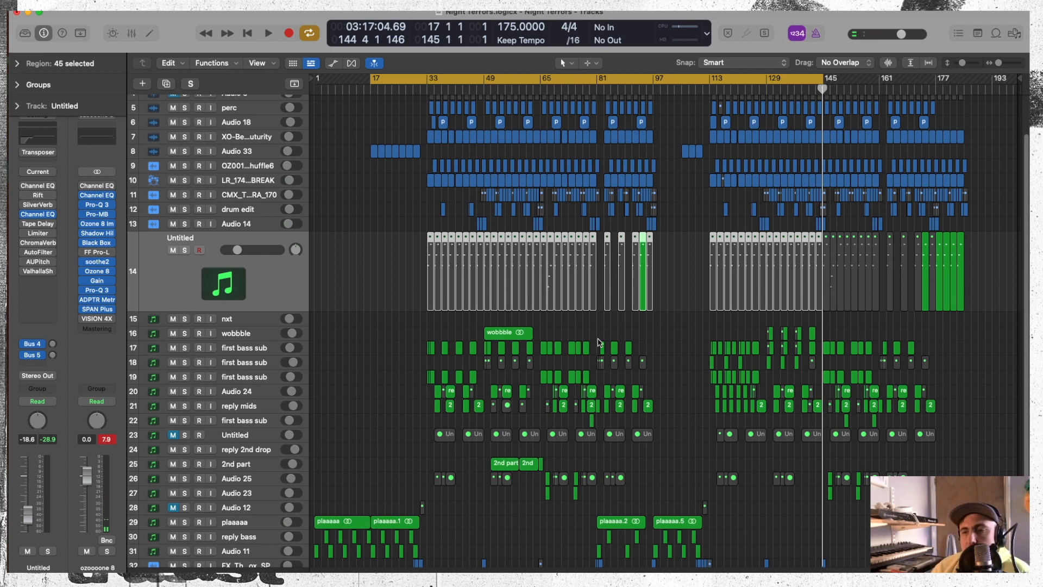
Step: Copy the three first bass sub stabs at bars 113, 117 and 121 on track 18 to bars 101, 105 and 109
left_click_drag(752, 364, 694, 363)
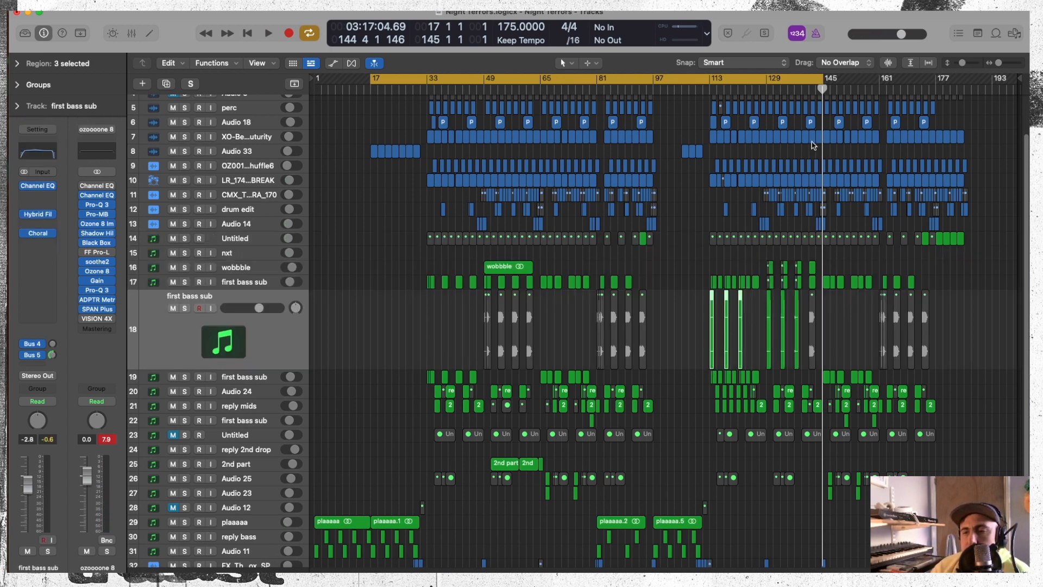
left_click_drag(998, 62, 1002, 63)
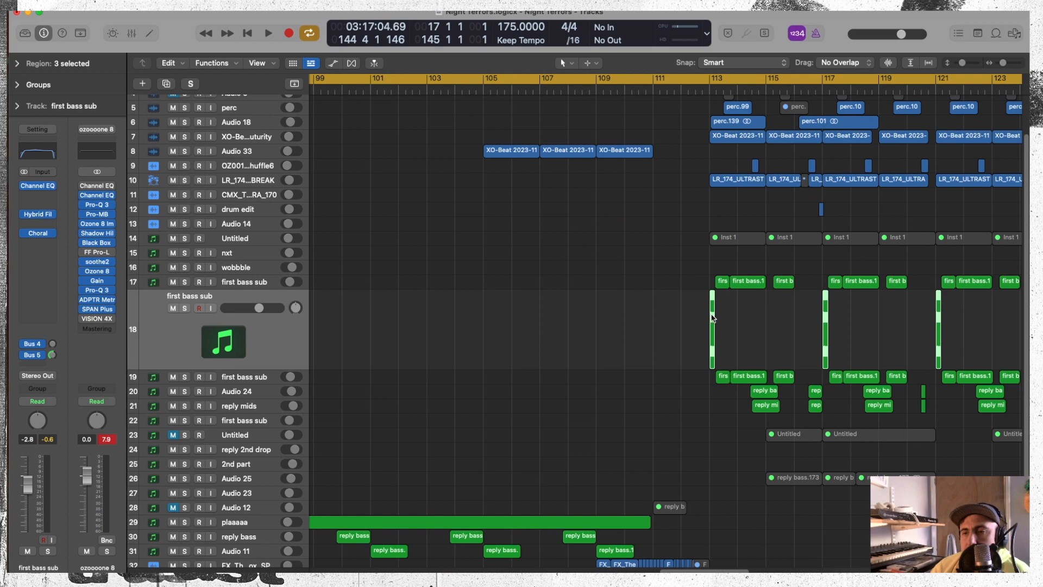
left_click_drag(712, 316, 464, 308)
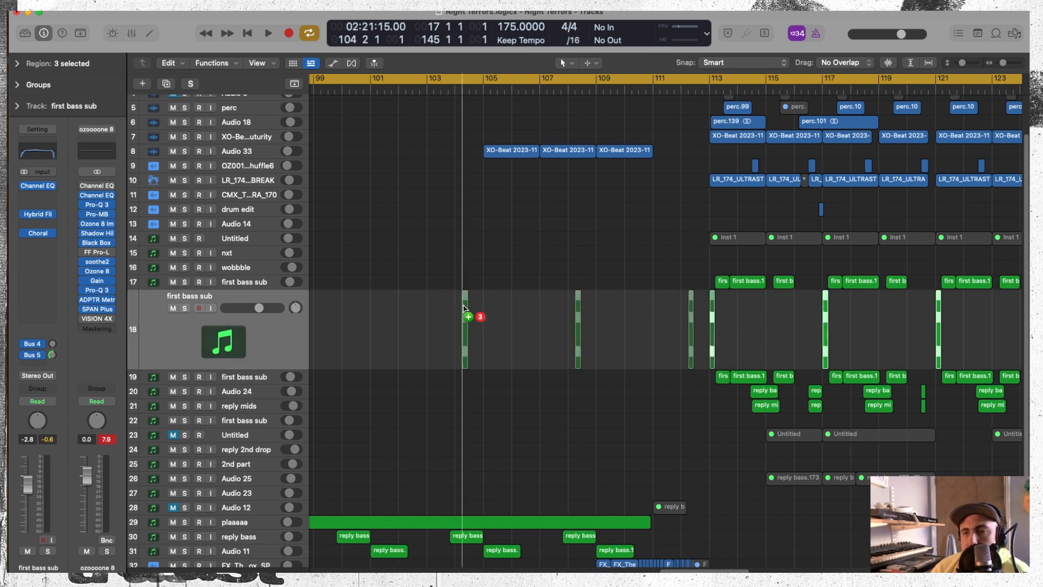
left_click_drag(463, 308, 368, 325)
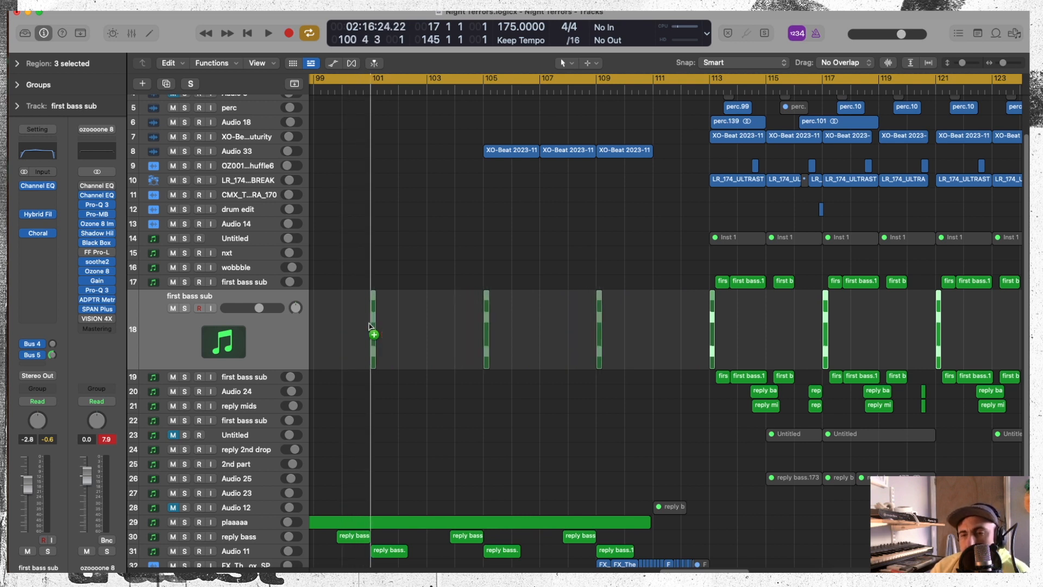
Step: Audition the copied bass stabs in the breakdown through the start of the second drop, then stop playback
key("space")
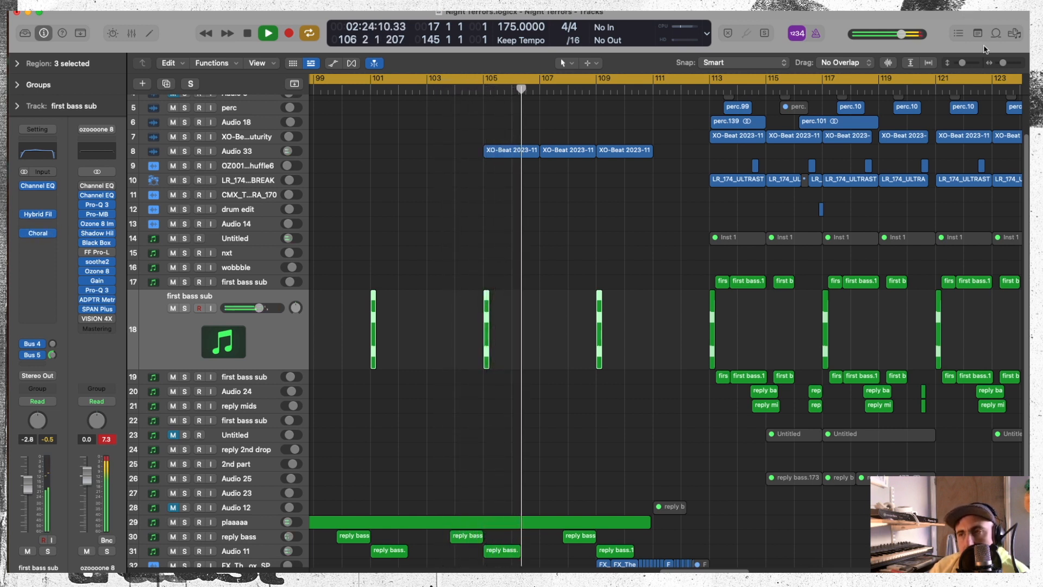
left_click_drag(1003, 62, 1001, 62)
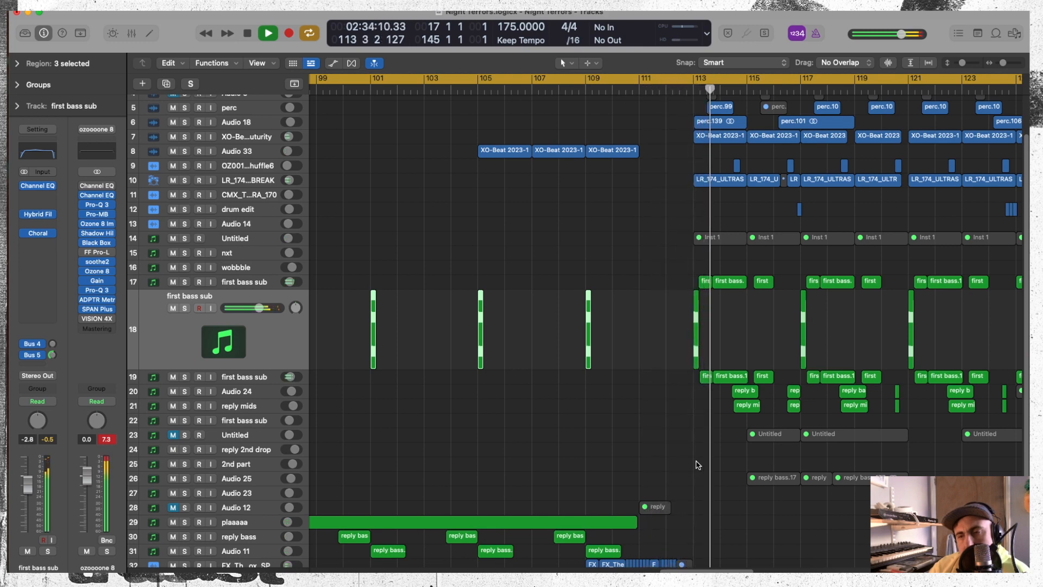
left_click_drag(1003, 63, 999, 64)
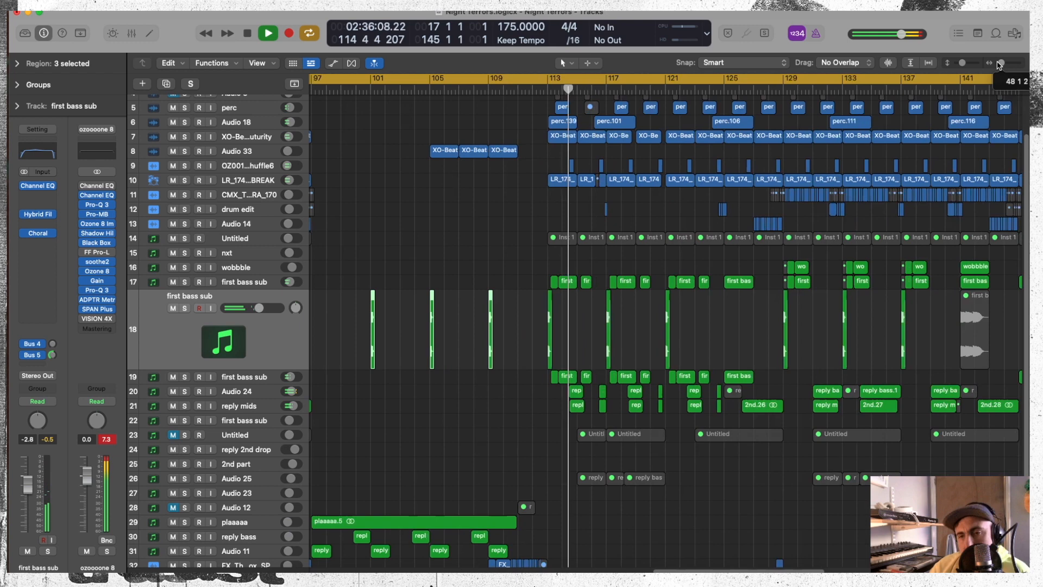
key("space")
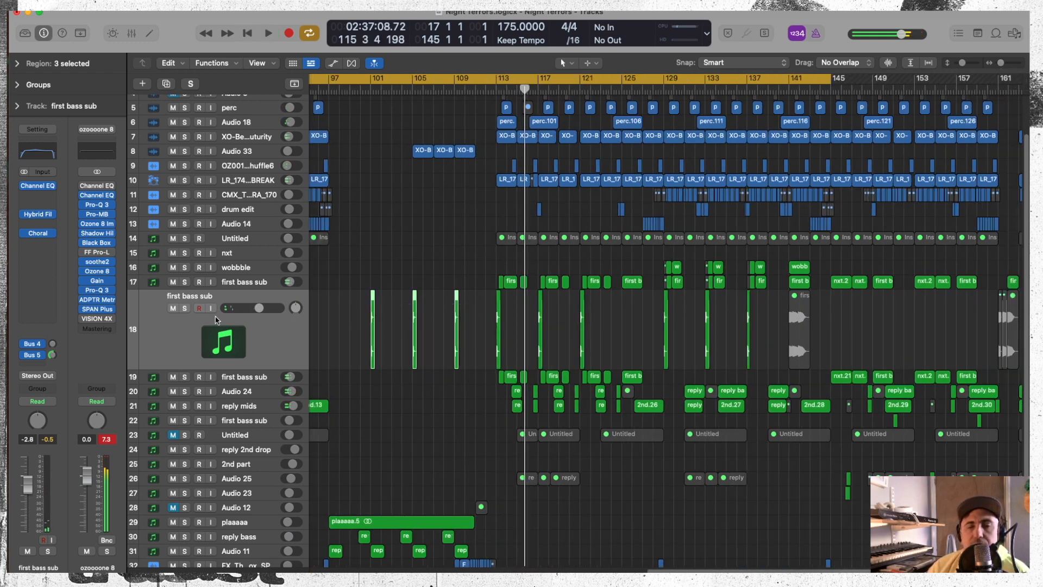
Step: Add another bass stab at bar 97 on track 18 and select all four stabs from bar 97 to bar 109
left_click_drag(474, 302, 383, 306)
right_click(373, 302)
mouse_move(413, 487)
left_click(554, 487)
left_click(605, 392)
mouse_move(373, 302)
left_mouse_down()
mouse_move(330, 306)
mouse_move(384, 304)
left_mouse_up()
left_click_drag(485, 286, 328, 314)
key("t")
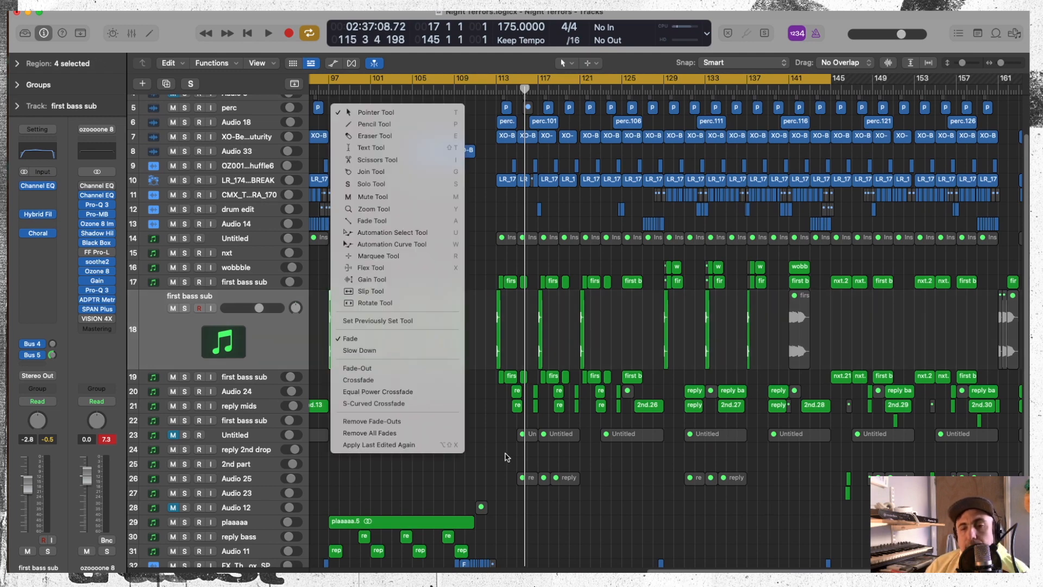
left_click(450, 274)
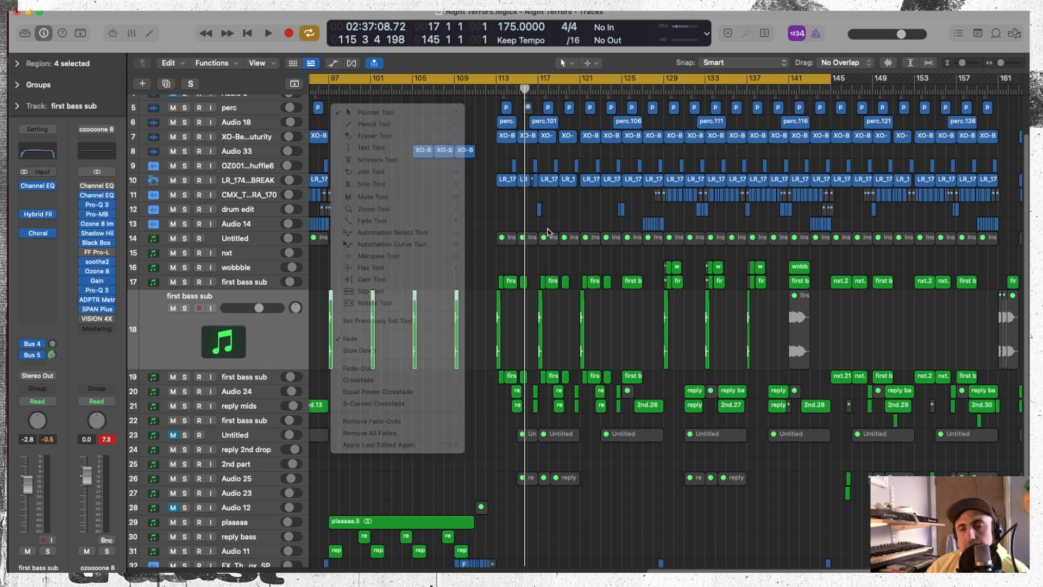
left_click_drag(1001, 62, 1006, 63)
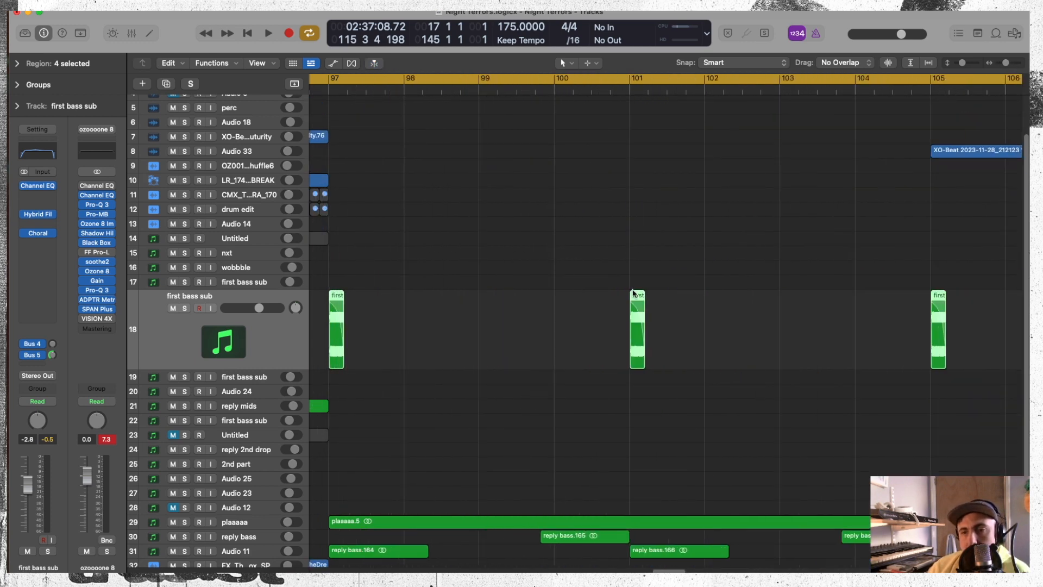
right_click(633, 323)
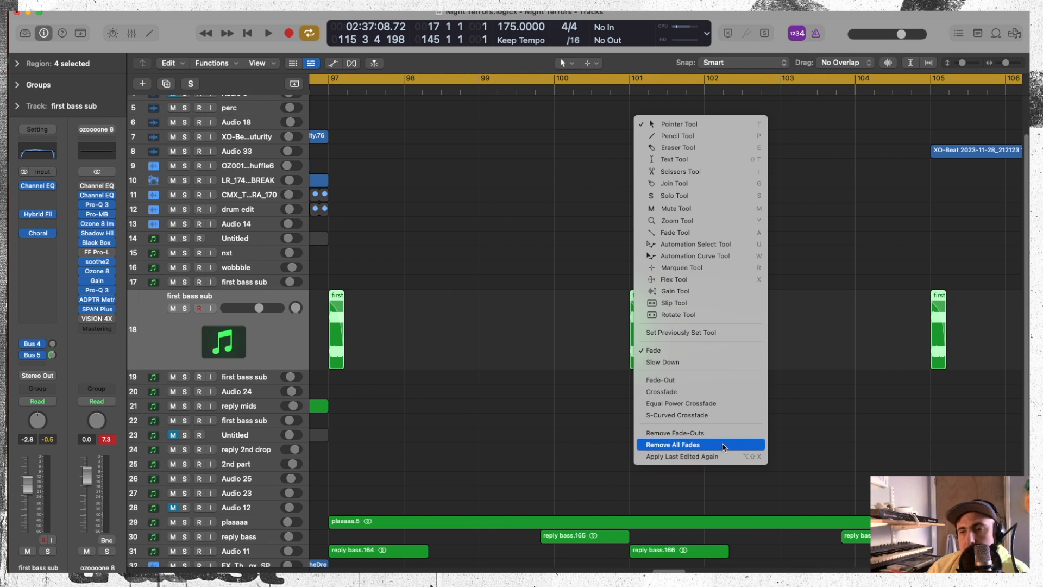
left_click(575, 354)
right_click(639, 324)
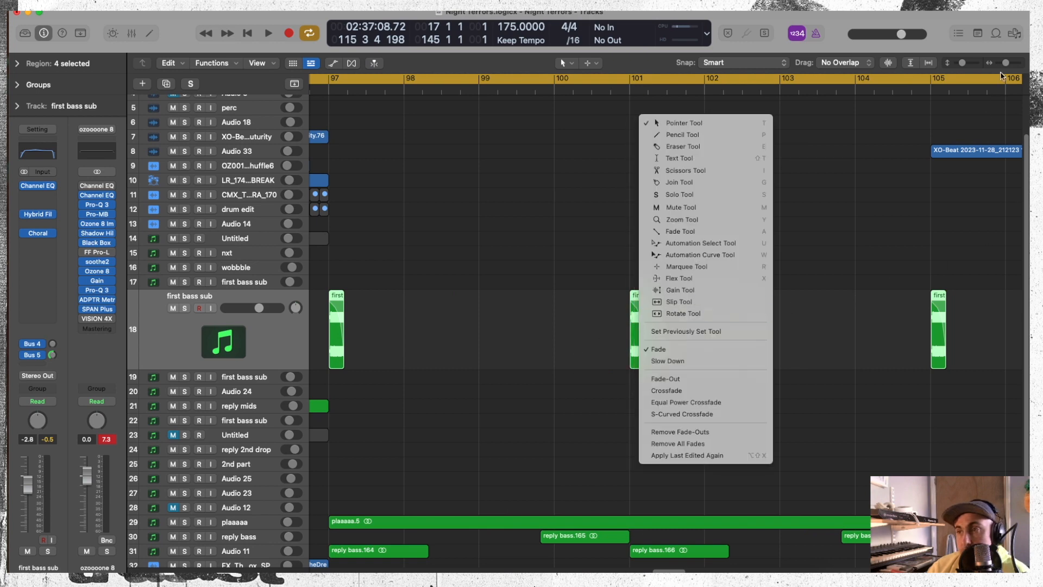
left_click(1017, 64)
key("super+Right")
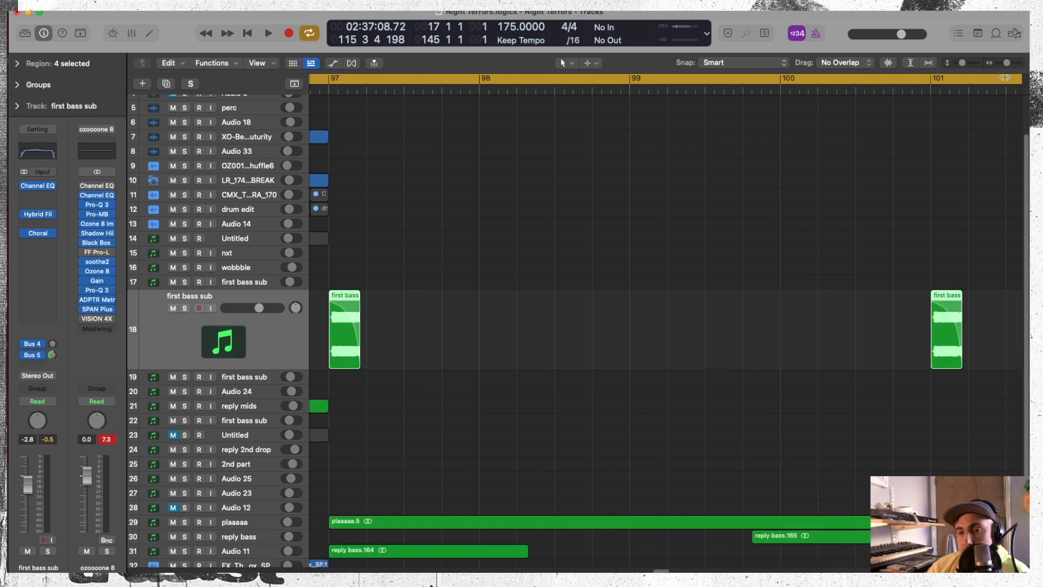
right_click(340, 333)
left_click(675, 304)
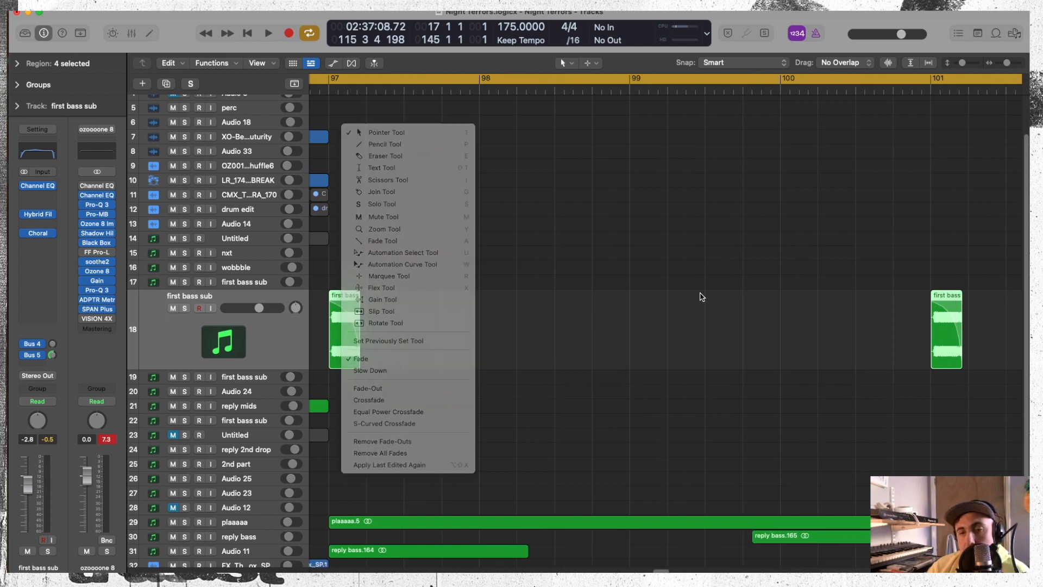
left_click_drag(1007, 61, 996, 67)
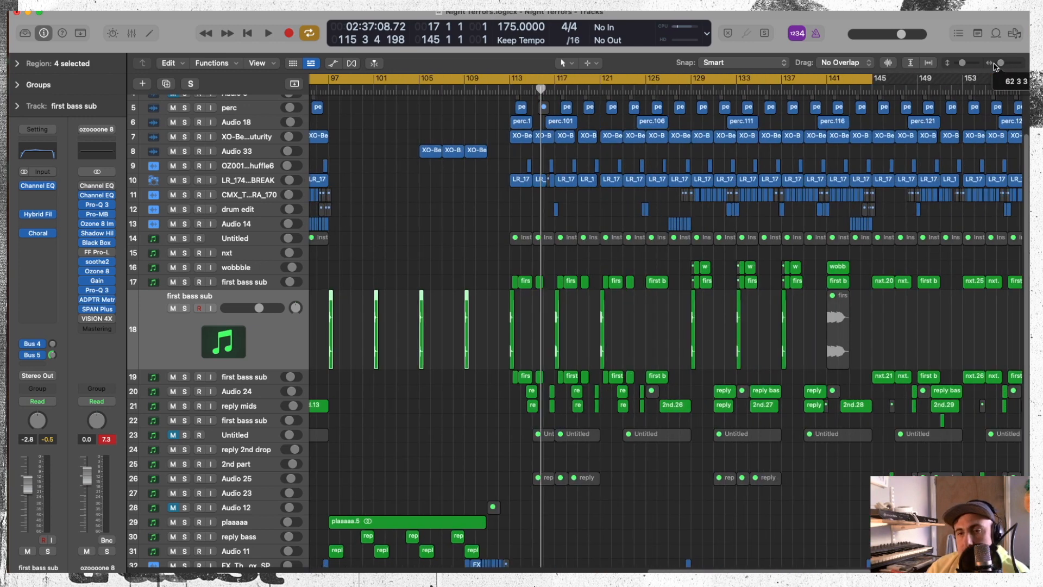
scroll(347, 320, "left", 1)
right_click(340, 310)
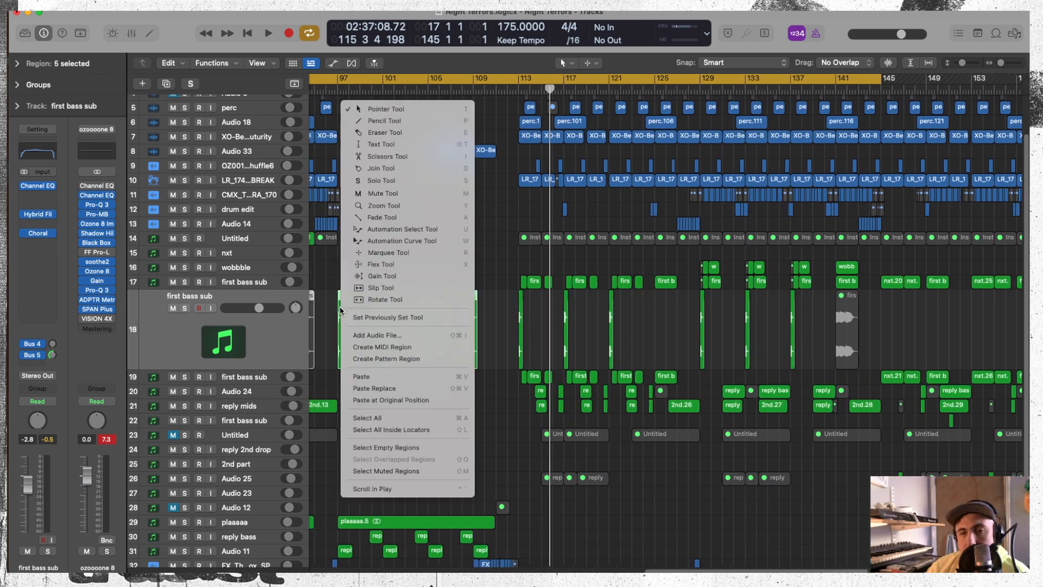
left_click(339, 310)
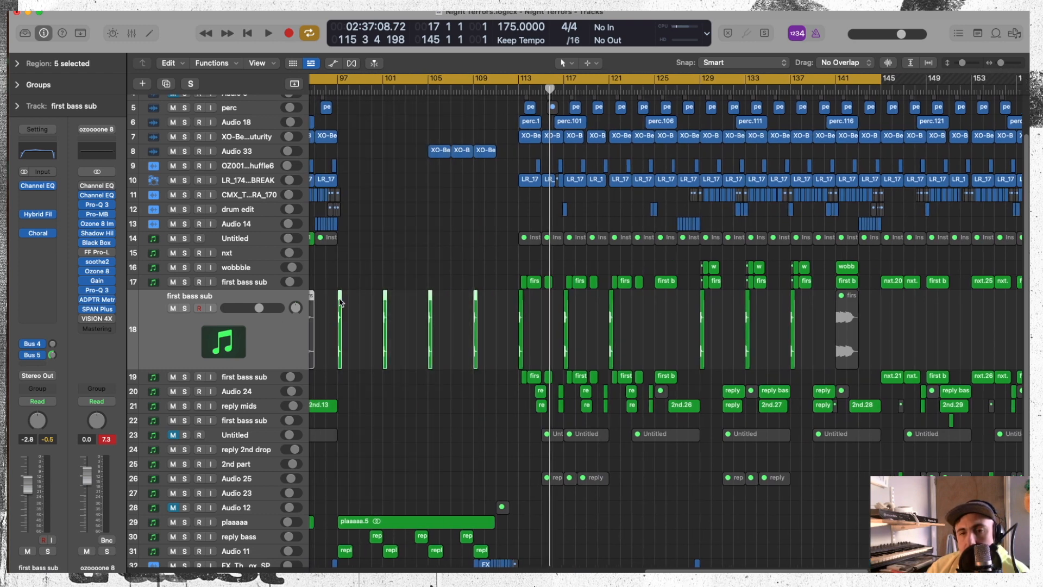
right_click(341, 300)
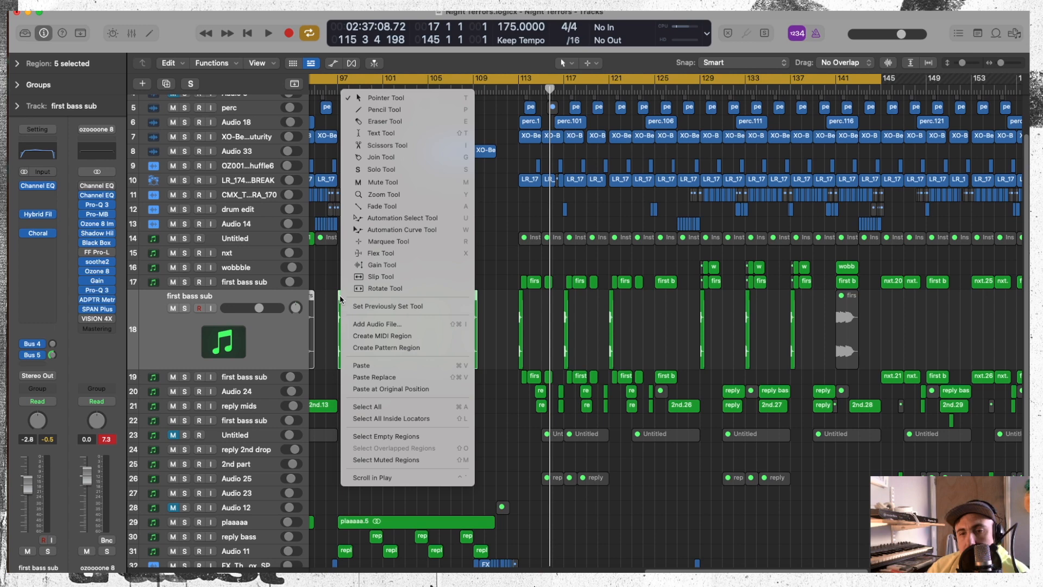
left_click(328, 305)
left_click_drag(1001, 63, 1005, 62)
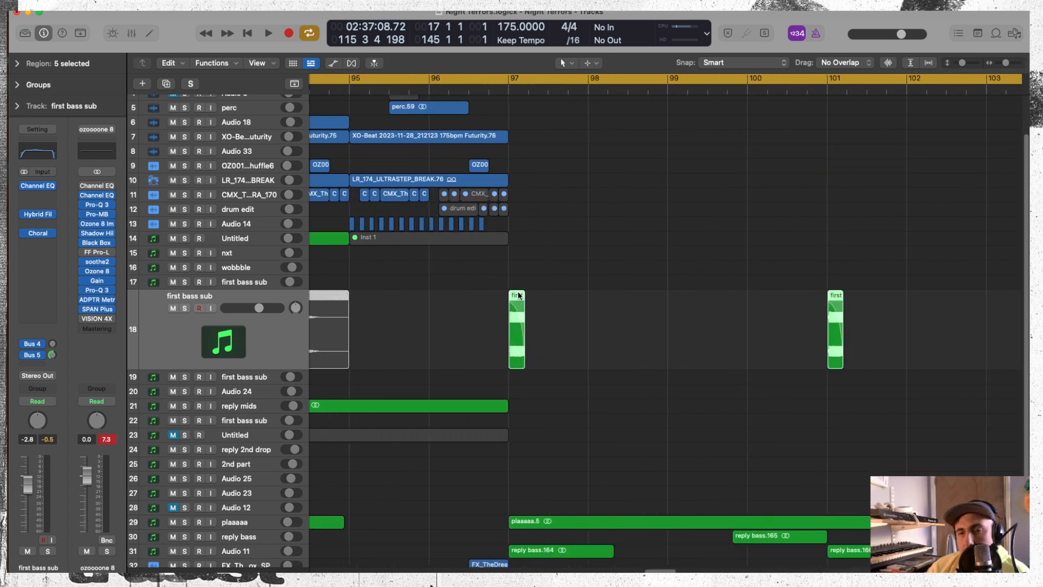
right_click(519, 296)
right_click(516, 332)
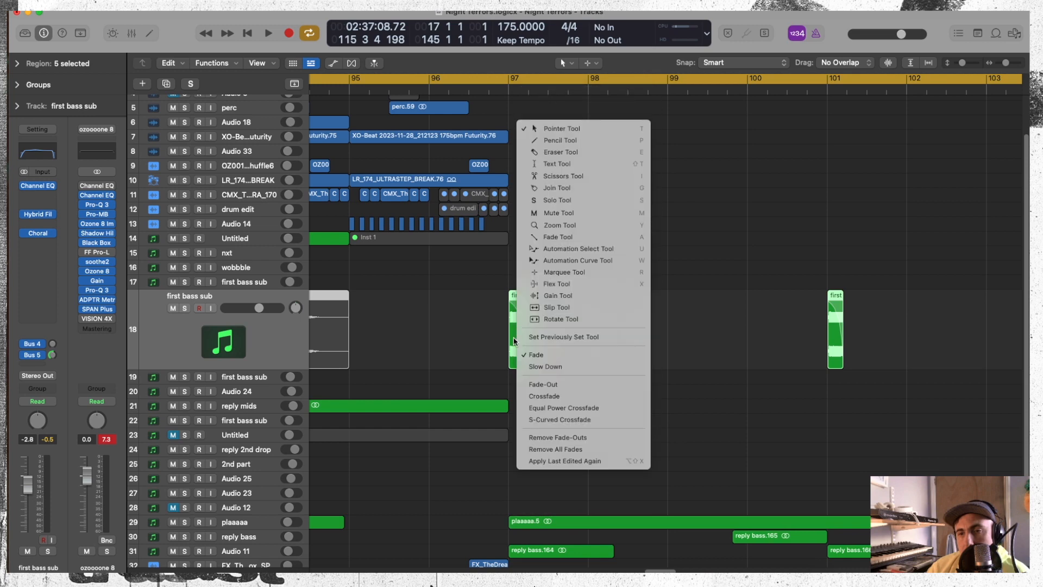
right_click(514, 341)
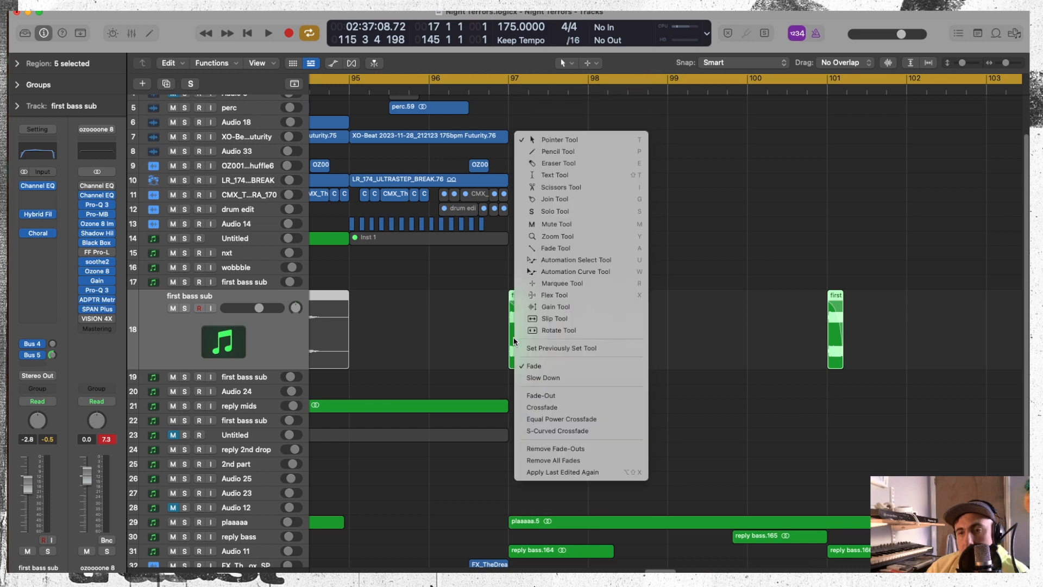
left_click(1000, 63)
left_click(996, 63)
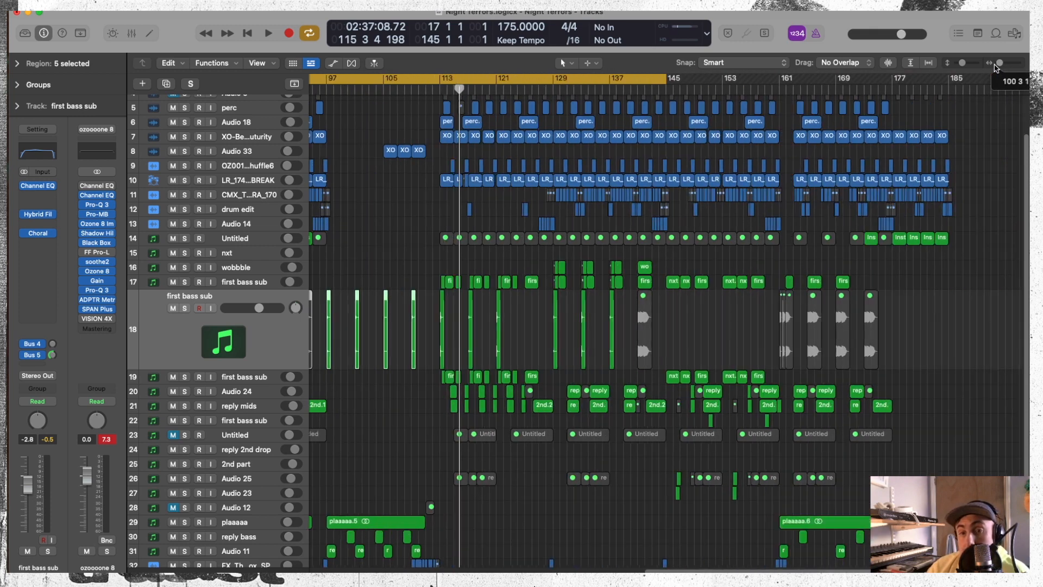
Step: Insert a stereo ValhallaVintageVerb on the first bass sub track and set the cycle range from bar 97 to bar 113
left_click(25, 265)
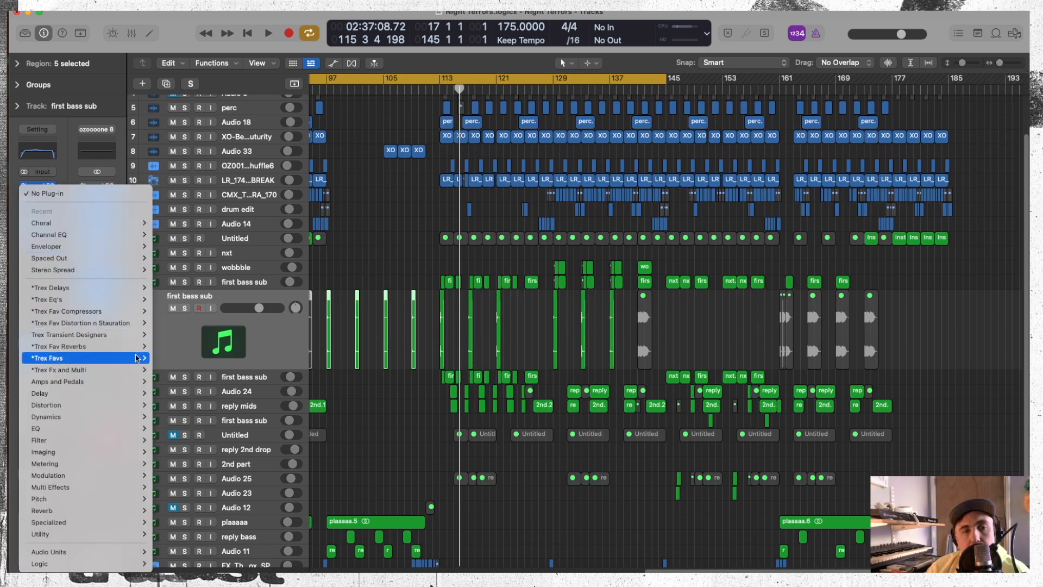
mouse_move(144, 353)
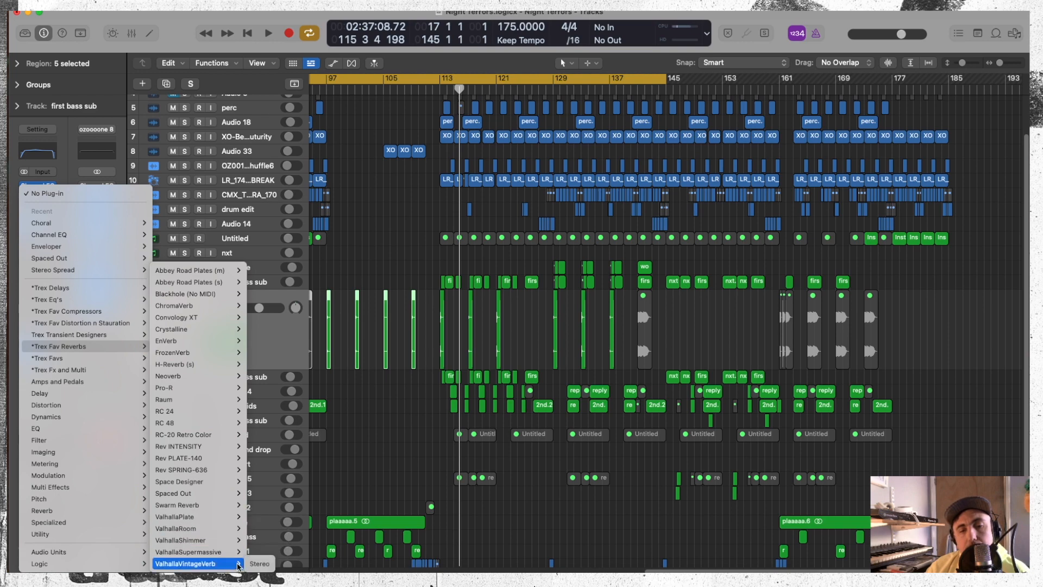
left_click(261, 565)
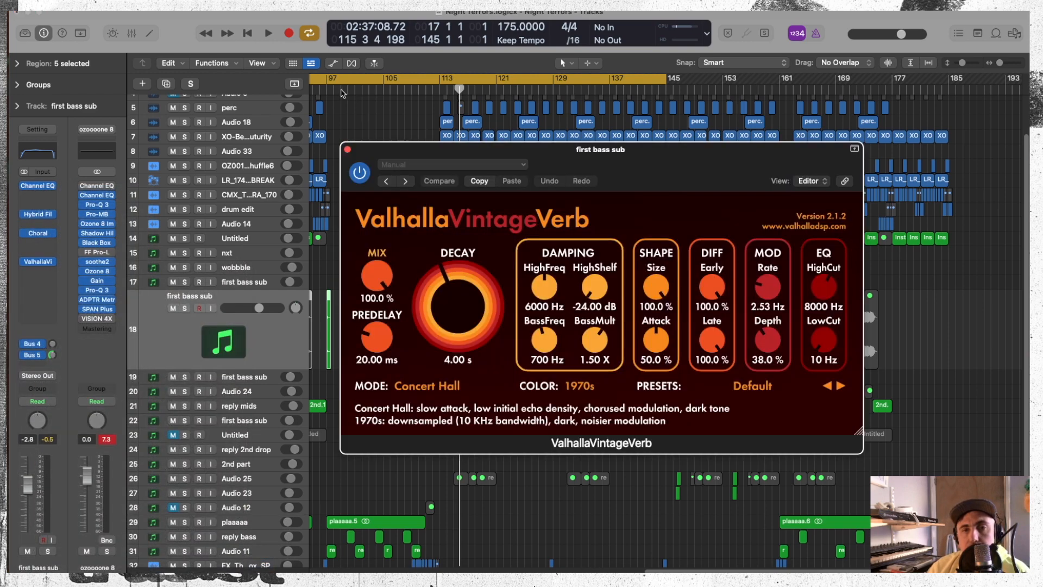
left_click_drag(332, 78, 431, 98)
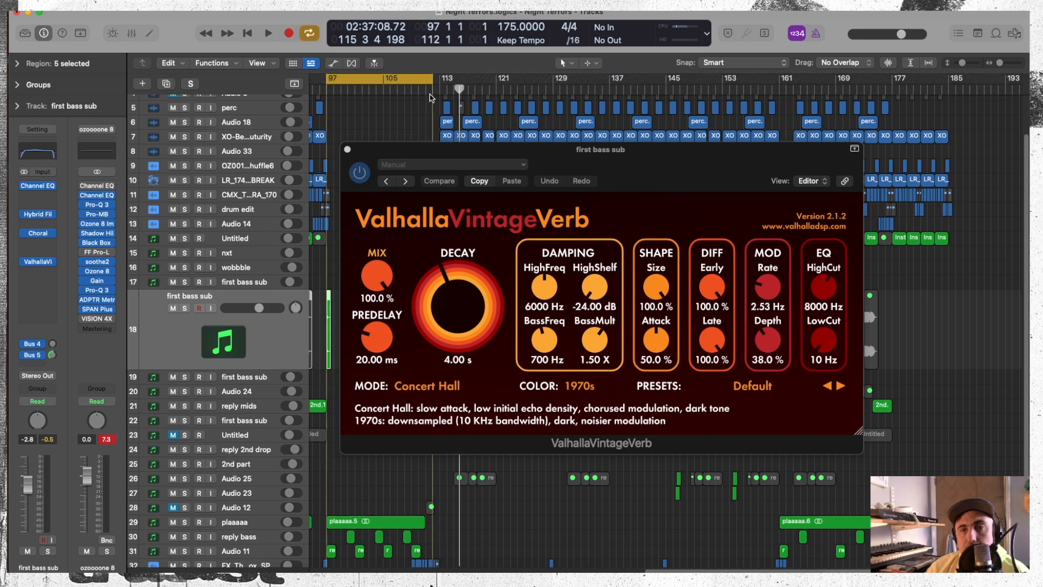
Step: Set the reverb's LowCut to 430 Hz and its Mix to 0%
left_click_drag(845, 349, 829, 298)
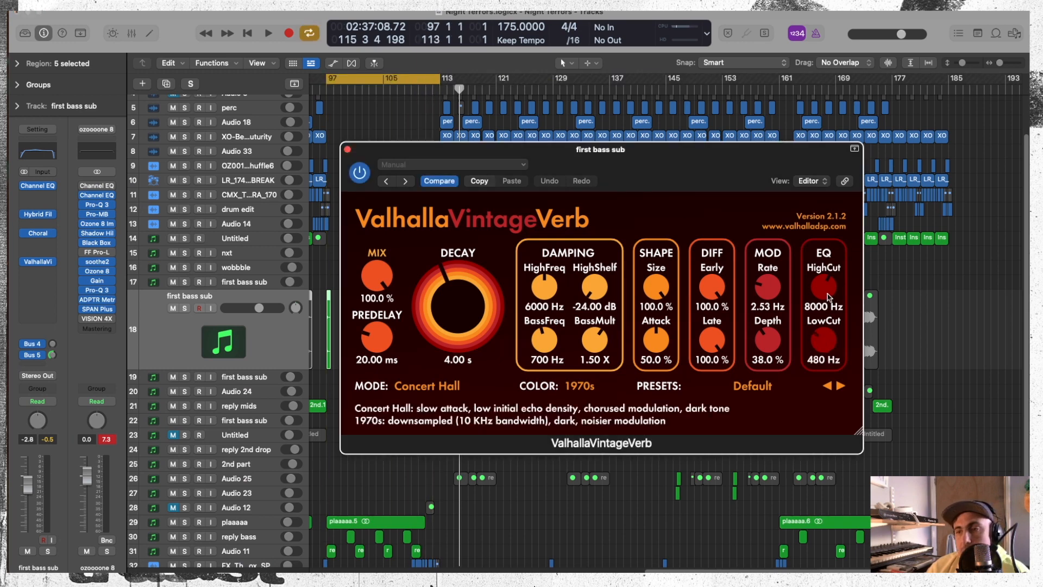
left_click_drag(376, 277, 375, 428)
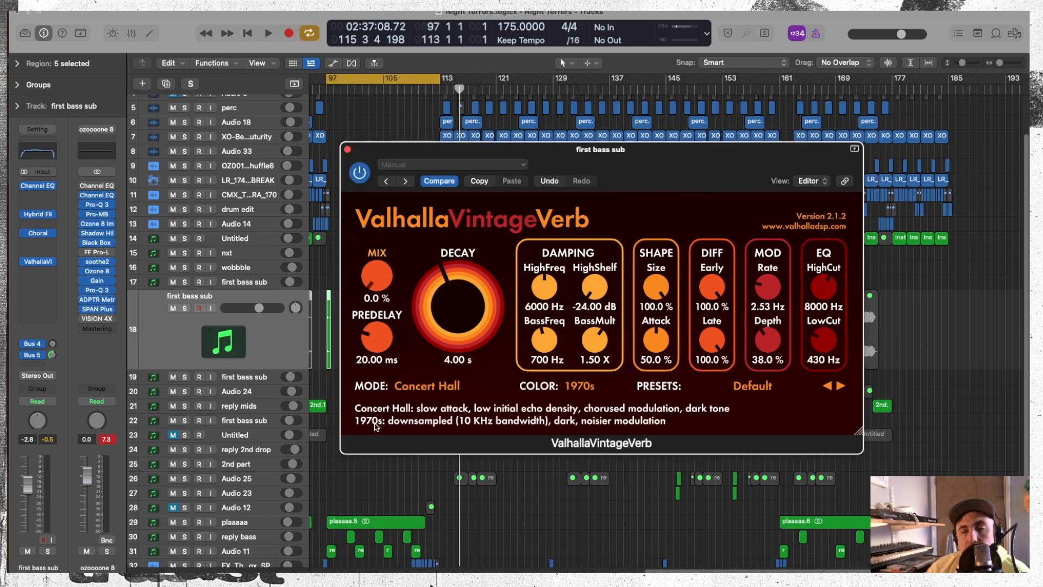
left_click_drag(375, 283, 373, 302)
Step: Set the first bass sub track's automation to Touch and record a Mix knob movement on the reverb while playing the cycle
left_click(52, 402)
left_click(33, 411)
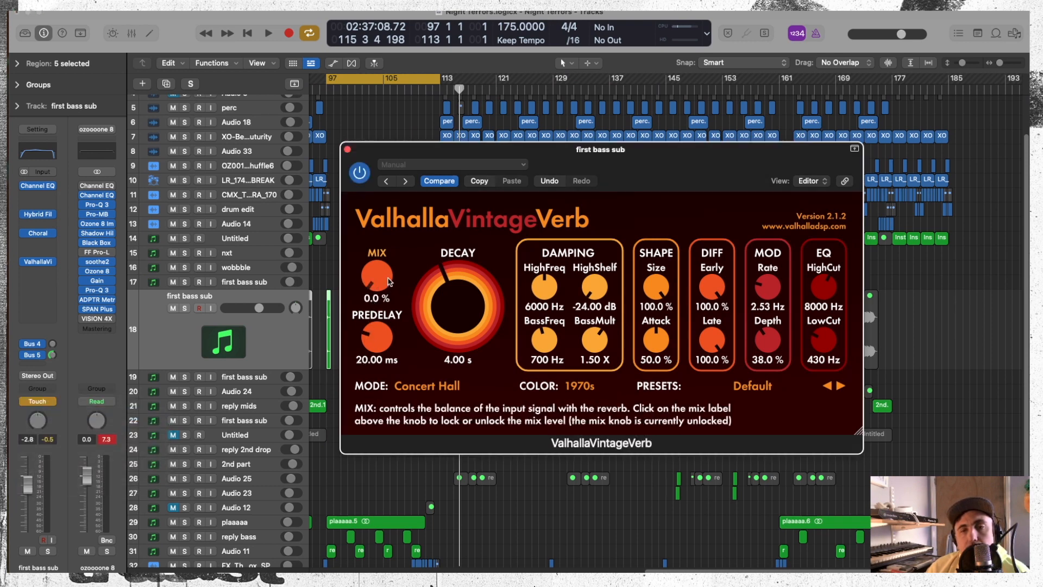
key("space")
left_click_drag(380, 281, 373, 250)
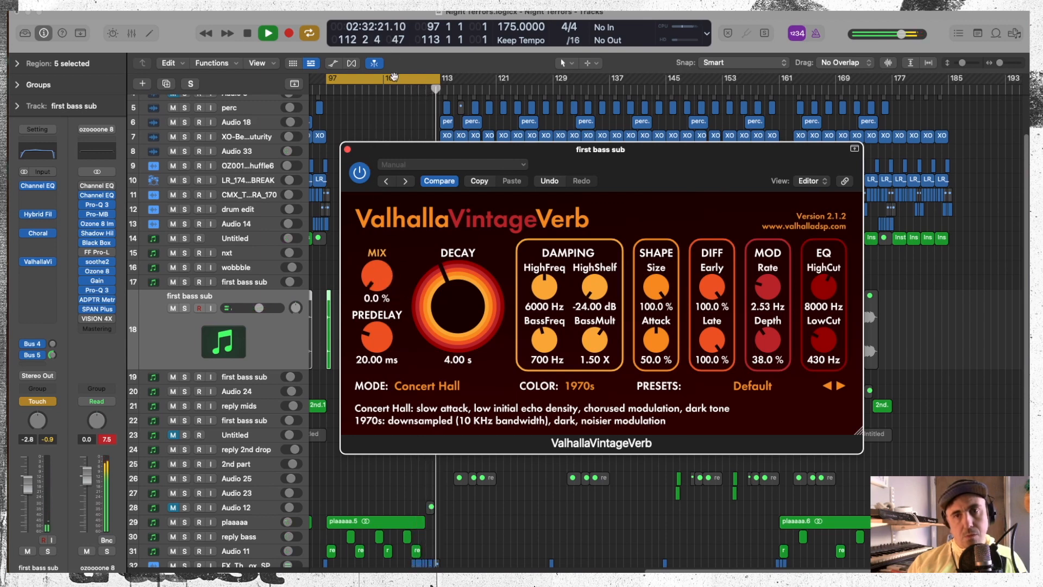
Step: Turn off the cycle and return the track's automation to Read, closing the reverb once playback is stopped
left_click(310, 34)
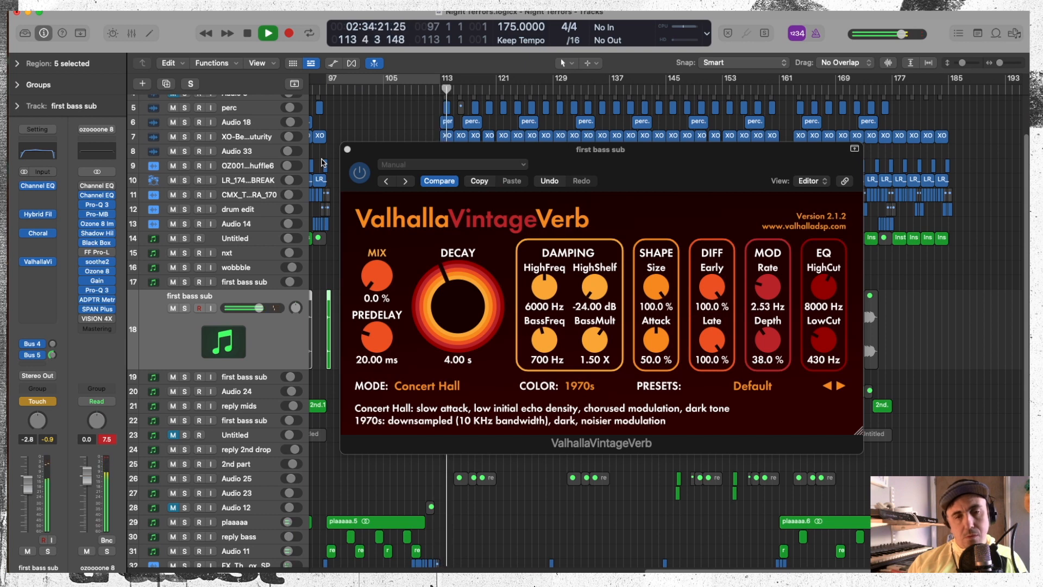
left_click(51, 404)
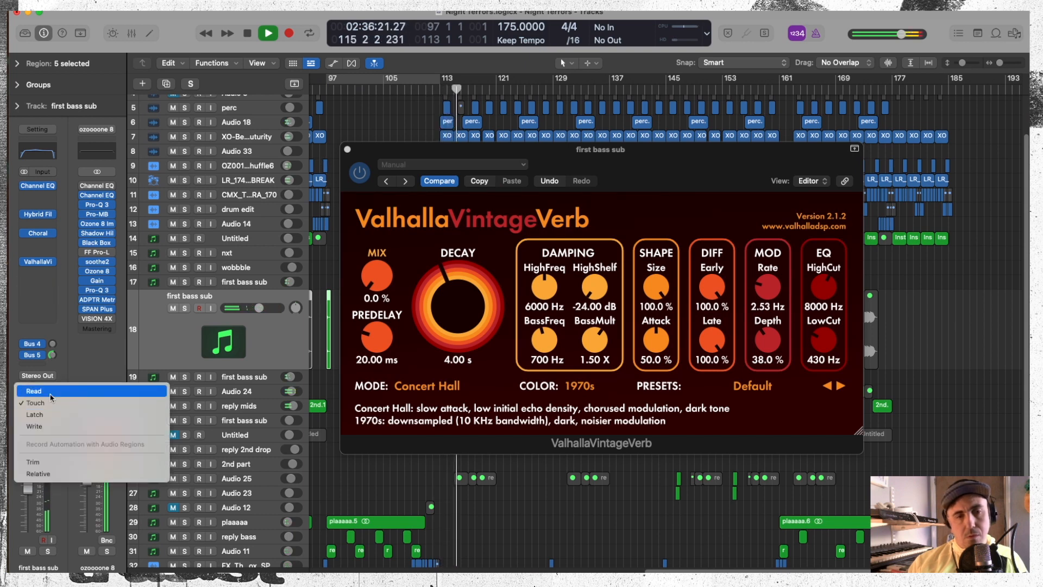
left_click(34, 391)
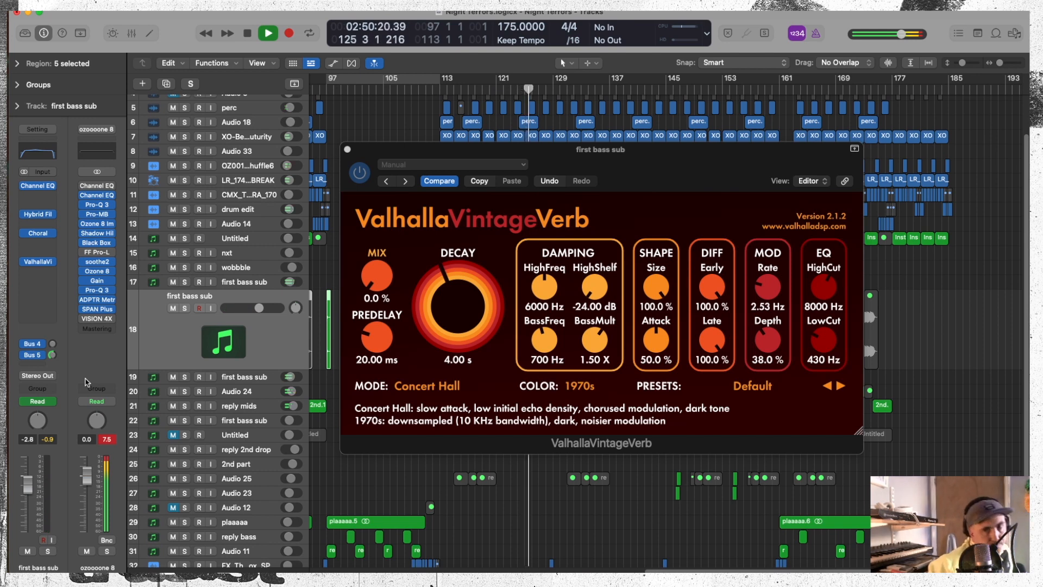
key("space")
left_click(348, 150)
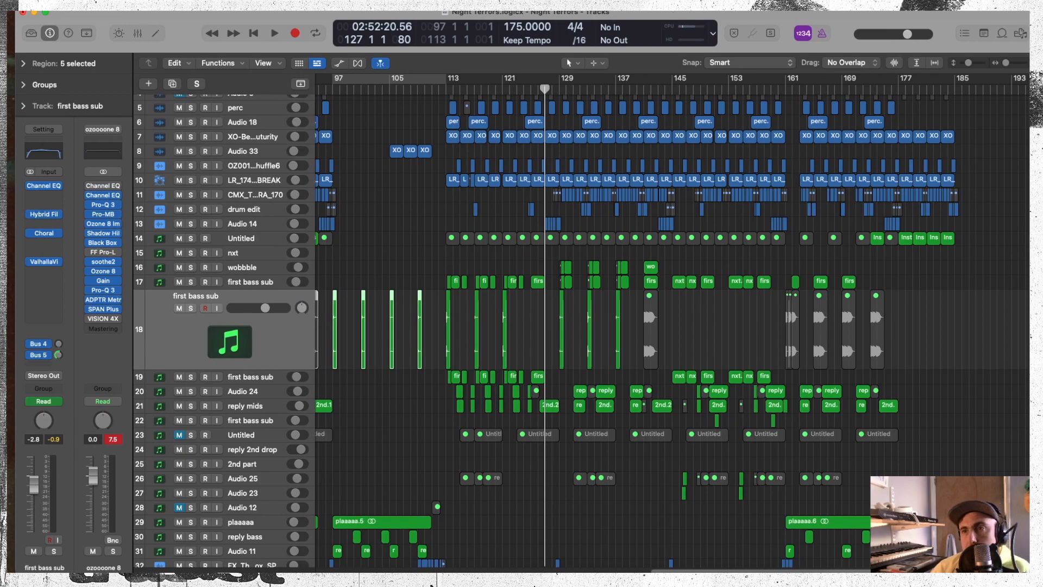
left_click(733, 5)
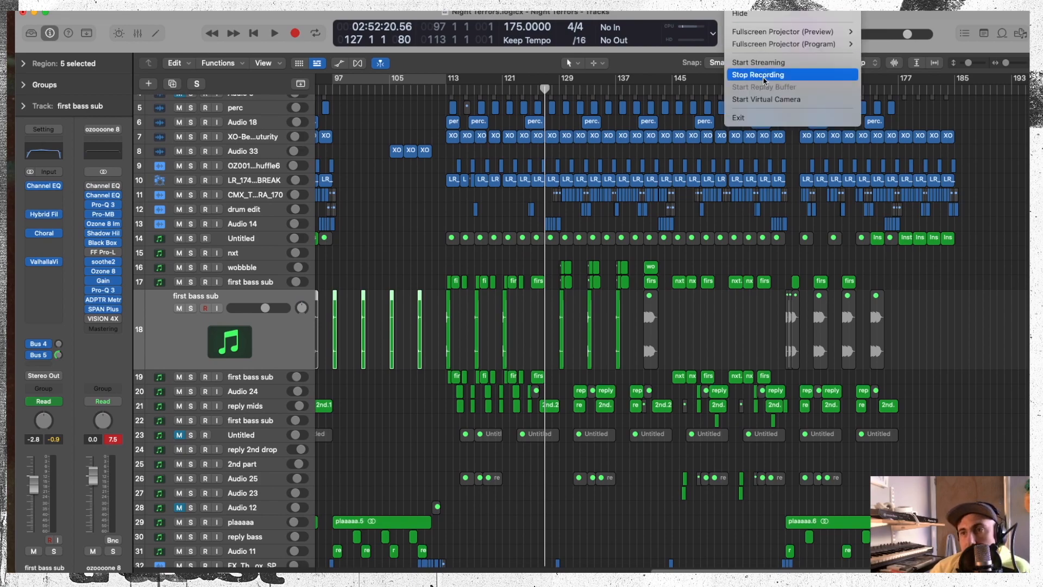